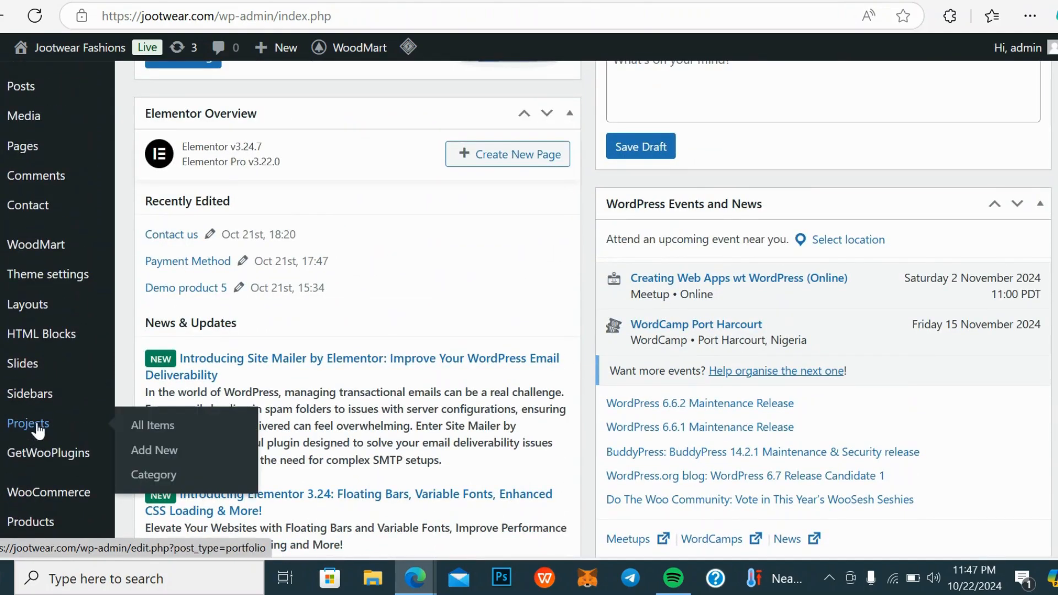
Dismiss the Elementor Data Updater and Slider Revolution update notices on the dashboard
{"action": "scroll", "coordinate": [52, 232], "scroll_direction": "up", "scroll_amount": 4}
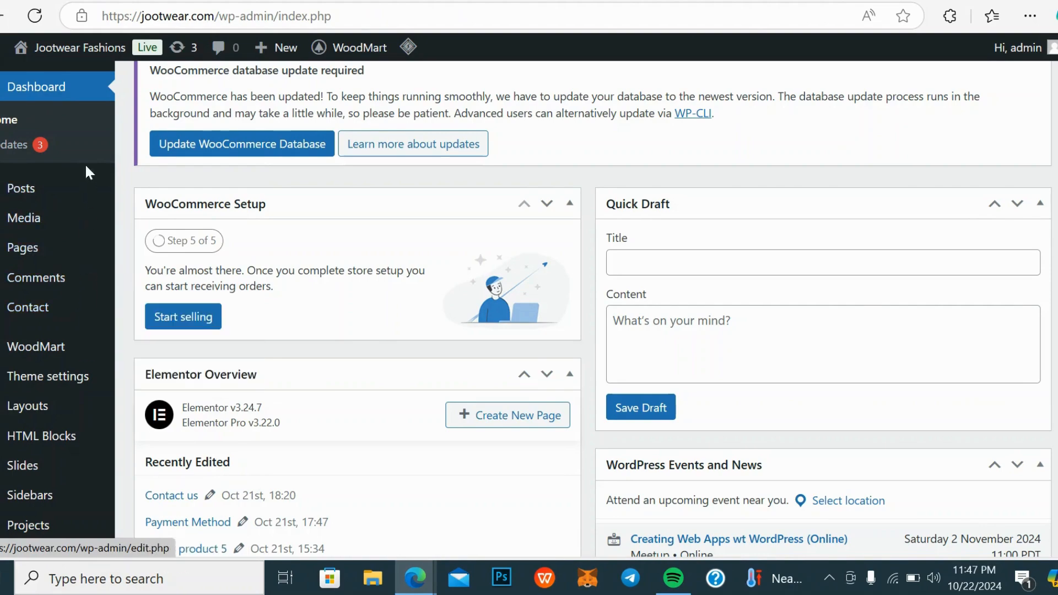
{"action": "scroll", "coordinate": [55, 166], "scroll_direction": "down", "scroll_amount": 5}
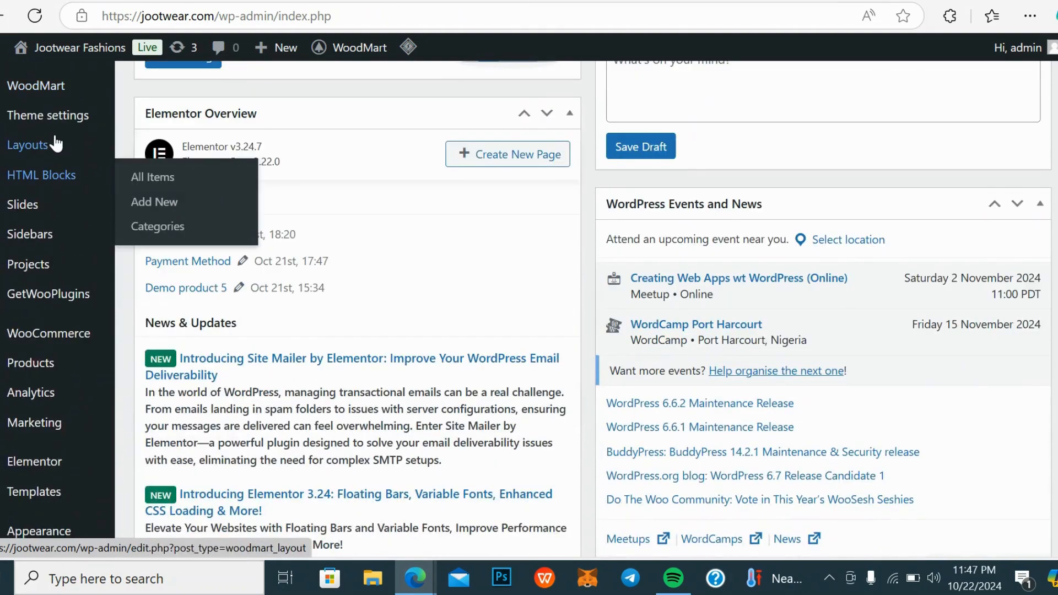
{"action": "mouse_move", "coordinate": [52, 127]}
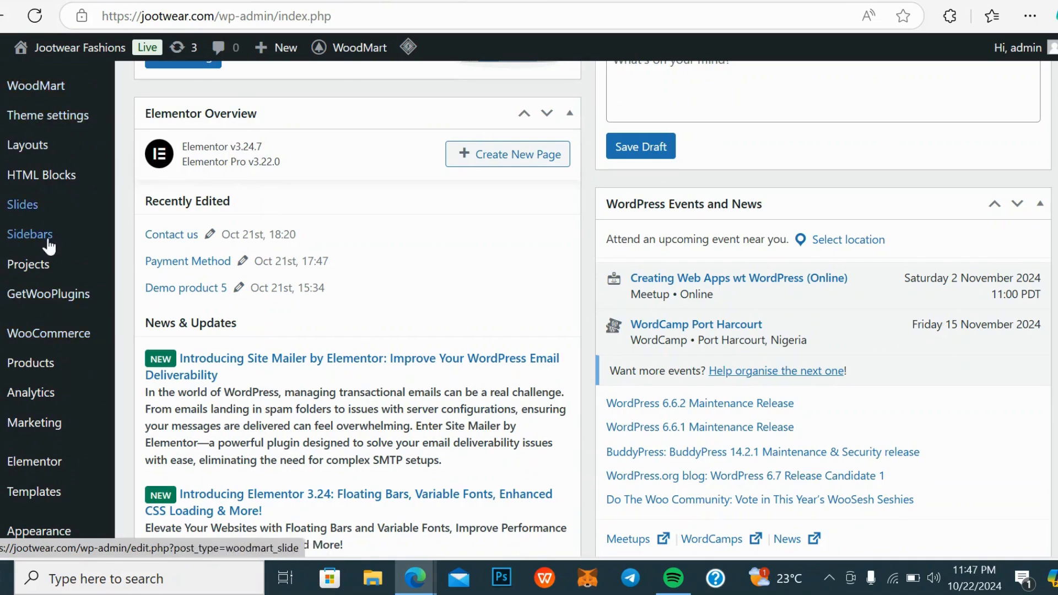
{"action": "scroll", "coordinate": [262, 326], "scroll_direction": "up", "scroll_amount": 3}
{"action": "scroll", "coordinate": [262, 327], "scroll_direction": "up", "scroll_amount": 7}
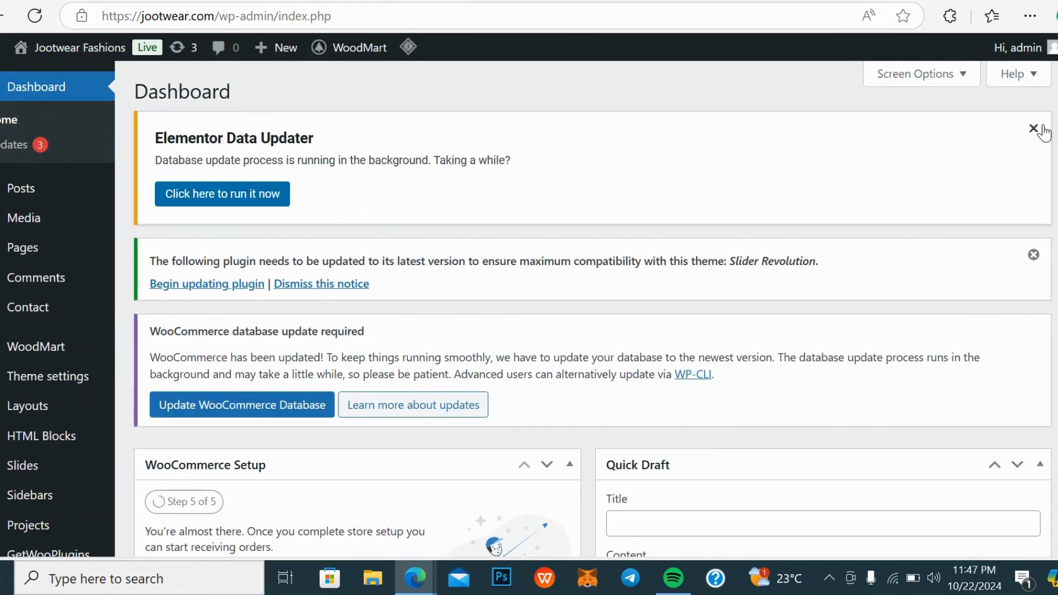
{"action": "left_click", "coordinate": [1033, 130]}
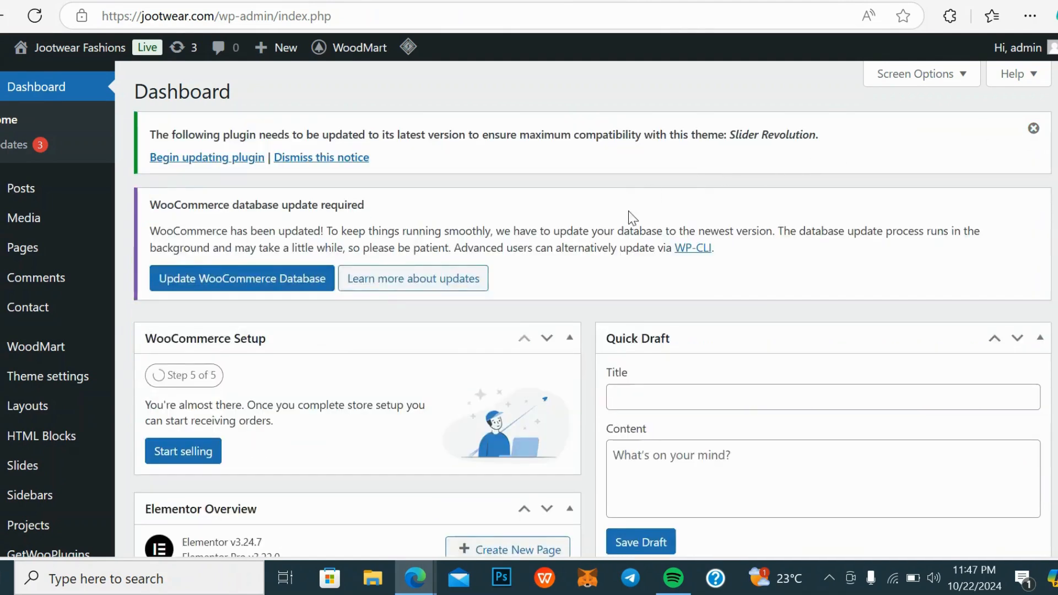
{"action": "left_click", "coordinate": [1035, 130]}
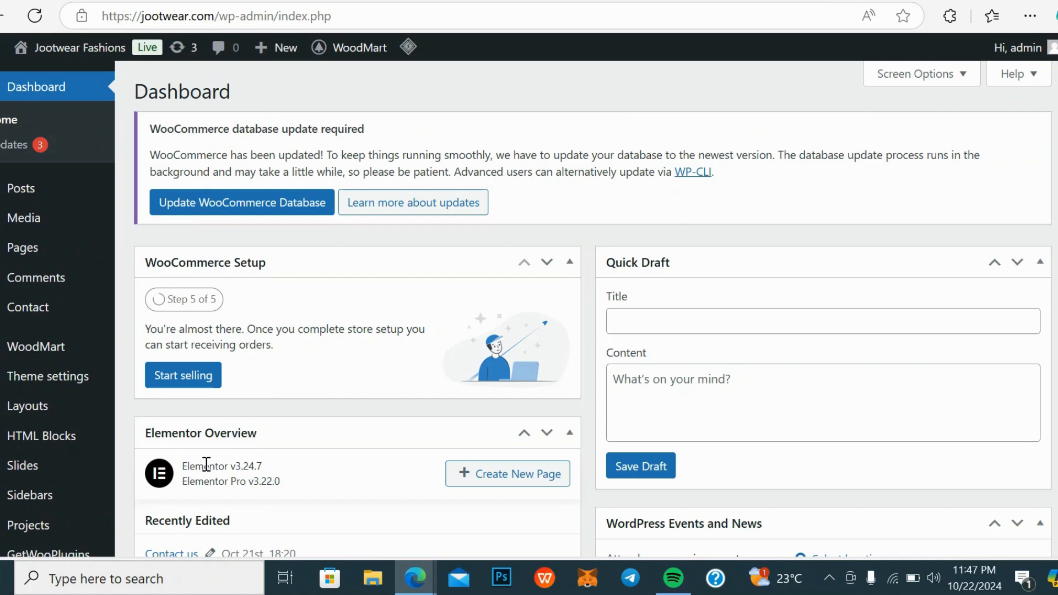
Open the store's list of all products
{"action": "scroll", "coordinate": [194, 483], "scroll_direction": "down", "scroll_amount": 3}
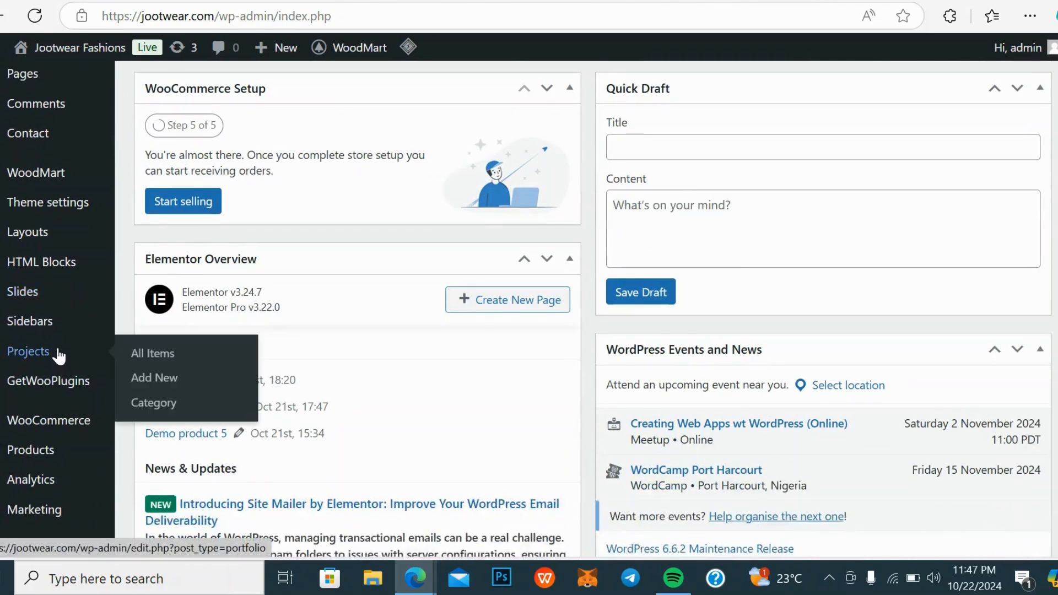
{"action": "scroll", "coordinate": [56, 358], "scroll_direction": "up", "scroll_amount": 1}
{"action": "scroll", "coordinate": [55, 355], "scroll_direction": "up", "scroll_amount": 2}
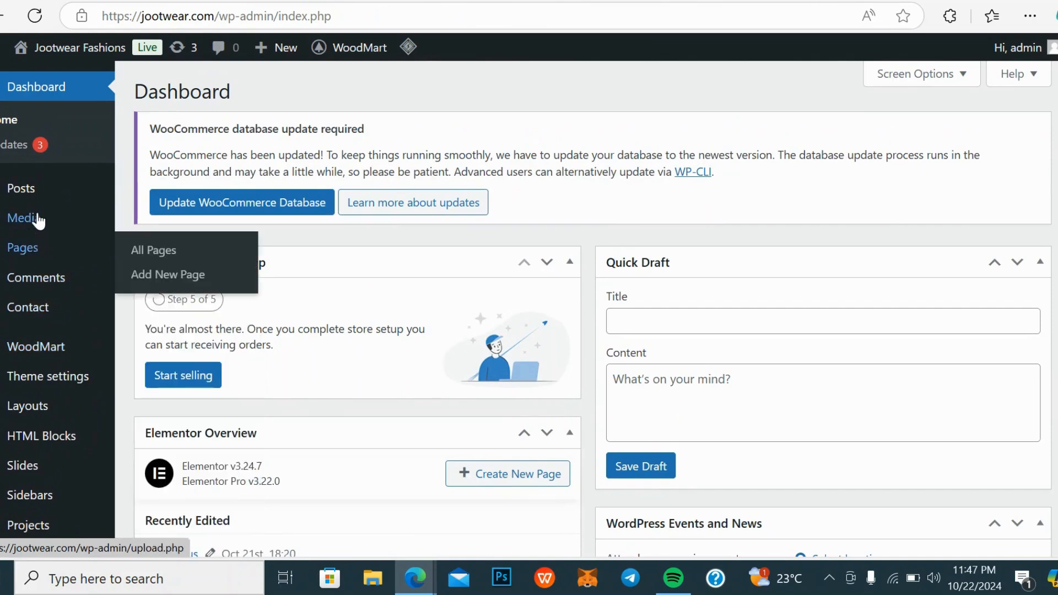
{"action": "mouse_move", "coordinate": [39, 217]}
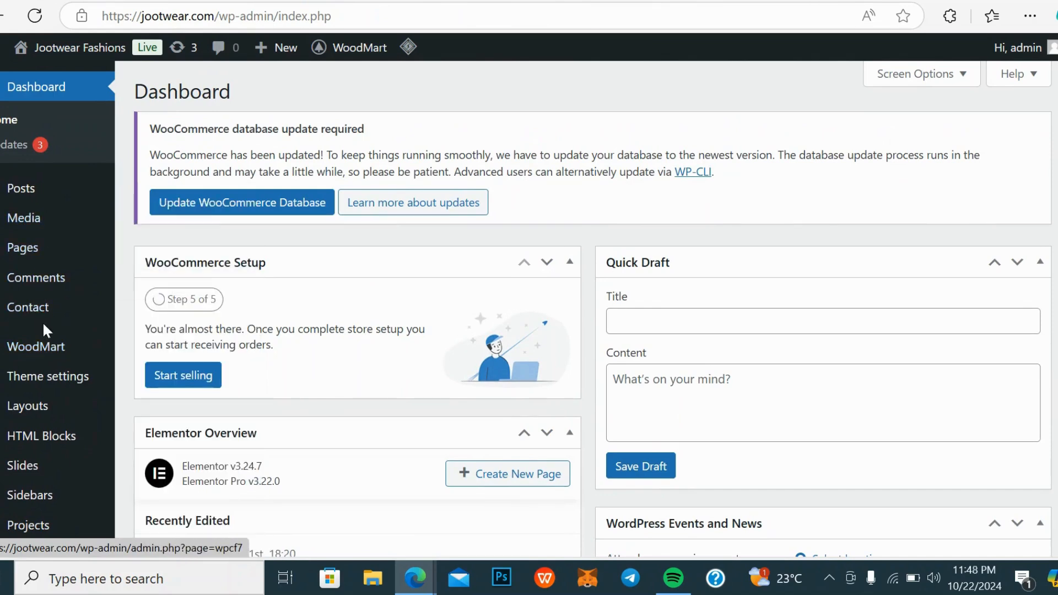
{"action": "scroll", "coordinate": [43, 324], "scroll_direction": "down", "scroll_amount": 2}
{"action": "mouse_move", "coordinate": [44, 325]}
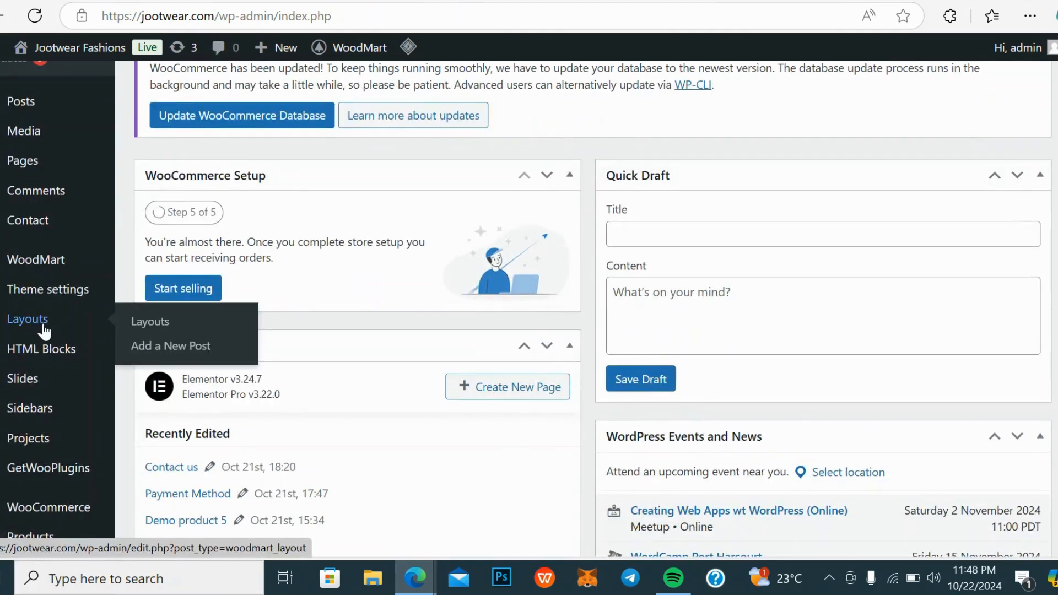
{"action": "scroll", "coordinate": [43, 328], "scroll_direction": "down", "scroll_amount": 3}
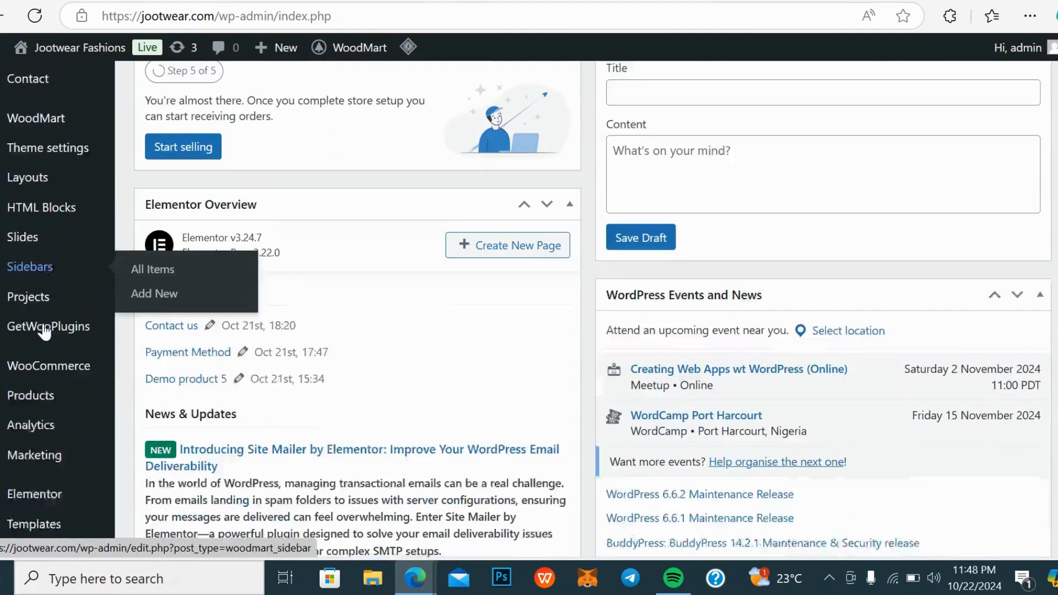
{"action": "mouse_move", "coordinate": [45, 395]}
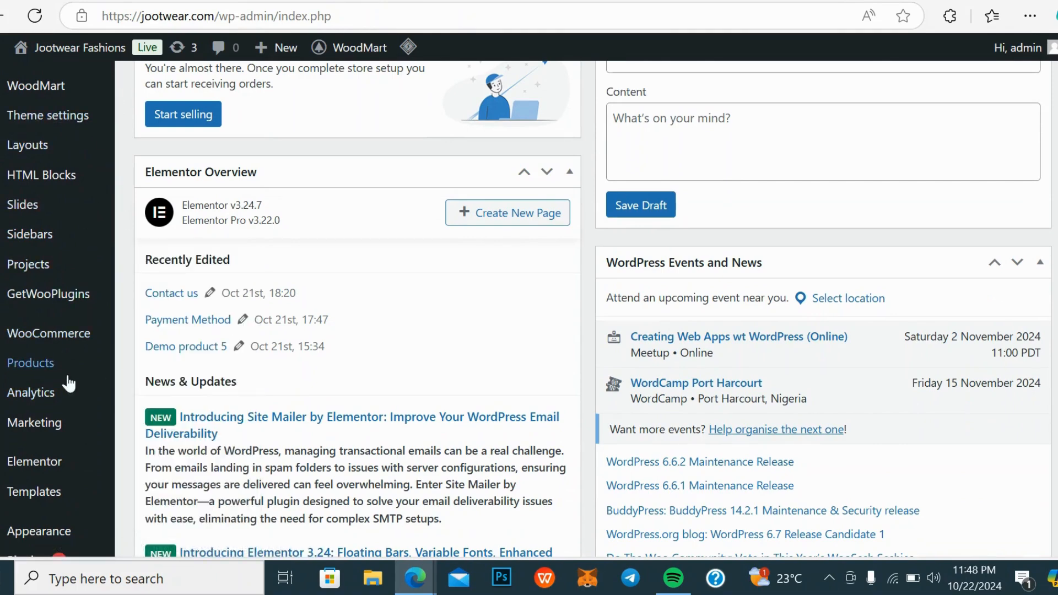
{"action": "mouse_move", "coordinate": [17, 368]}
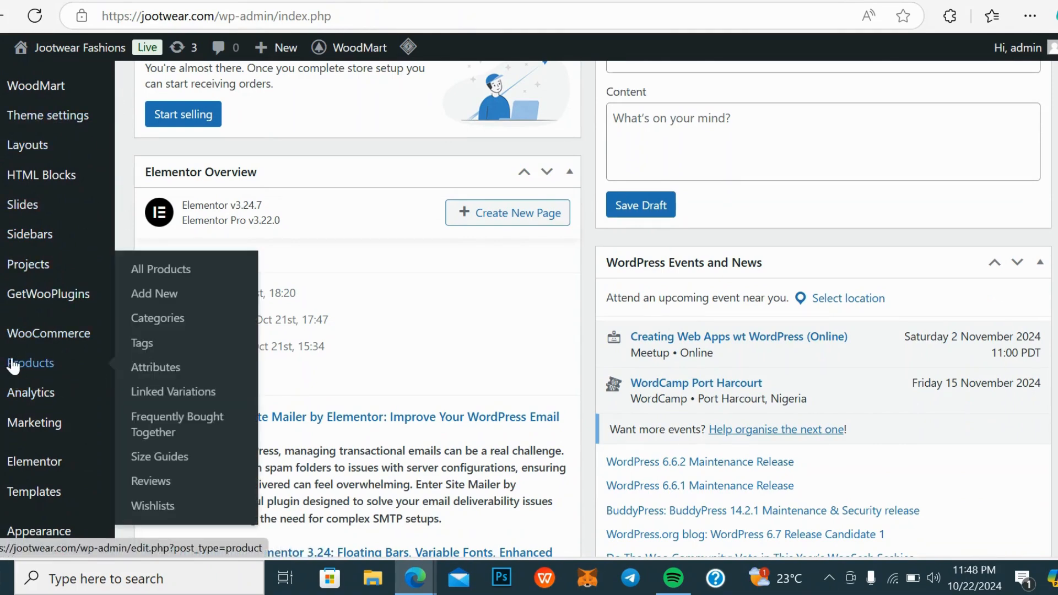
{"action": "left_click", "coordinate": [169, 269]}
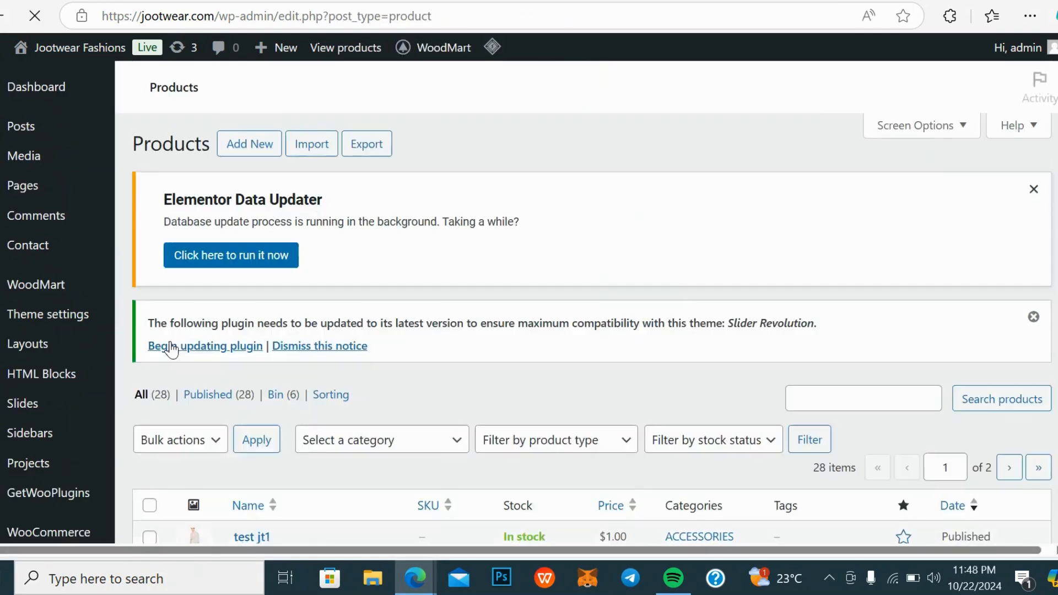
Examine the existing products' names, stock status, prices and categories in the product list
{"action": "scroll", "coordinate": [359, 515], "scroll_direction": "down", "scroll_amount": 8}
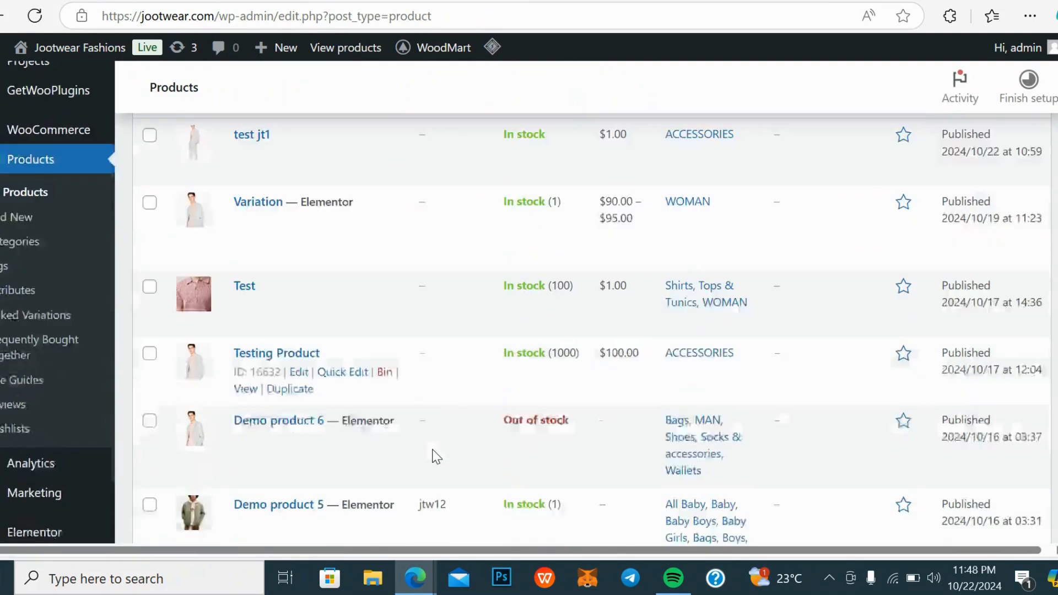
{"action": "scroll", "coordinate": [660, 317], "scroll_direction": "down", "scroll_amount": 20}
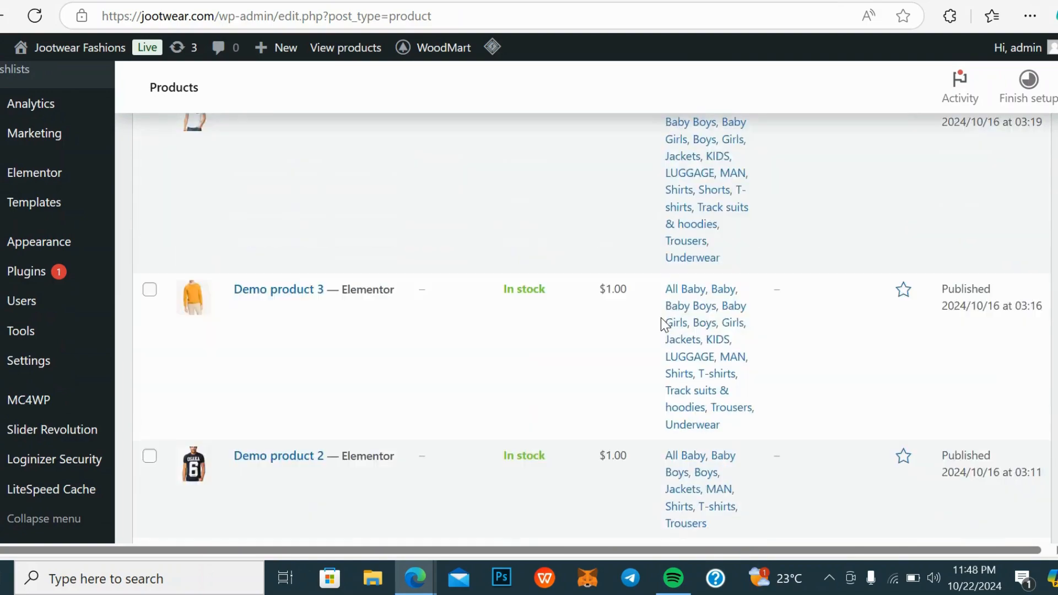
{"action": "scroll", "coordinate": [659, 317], "scroll_direction": "down", "scroll_amount": 6}
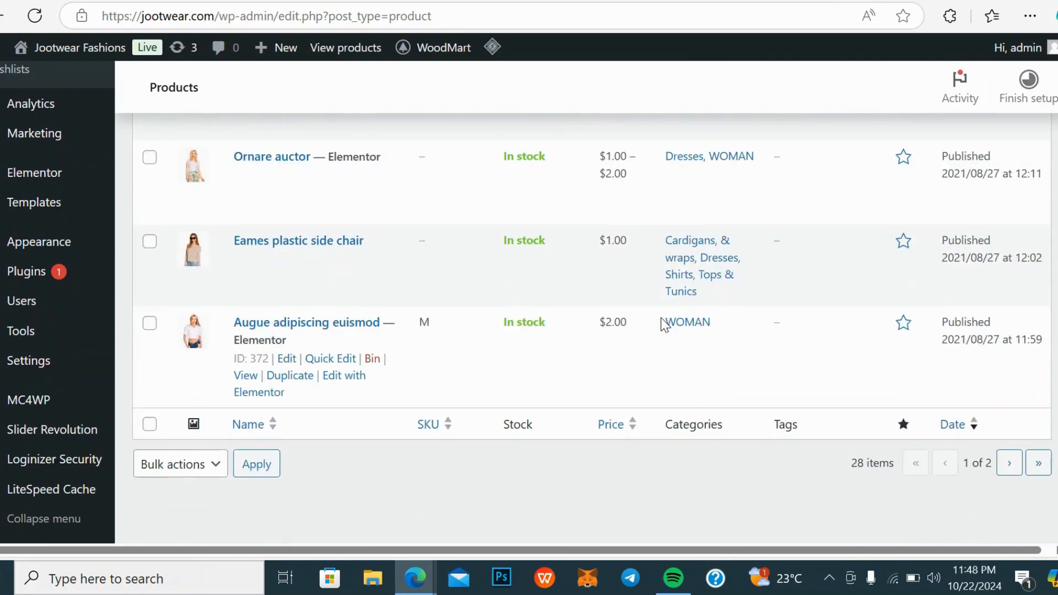
{"action": "scroll", "coordinate": [660, 318], "scroll_direction": "up", "scroll_amount": 20}
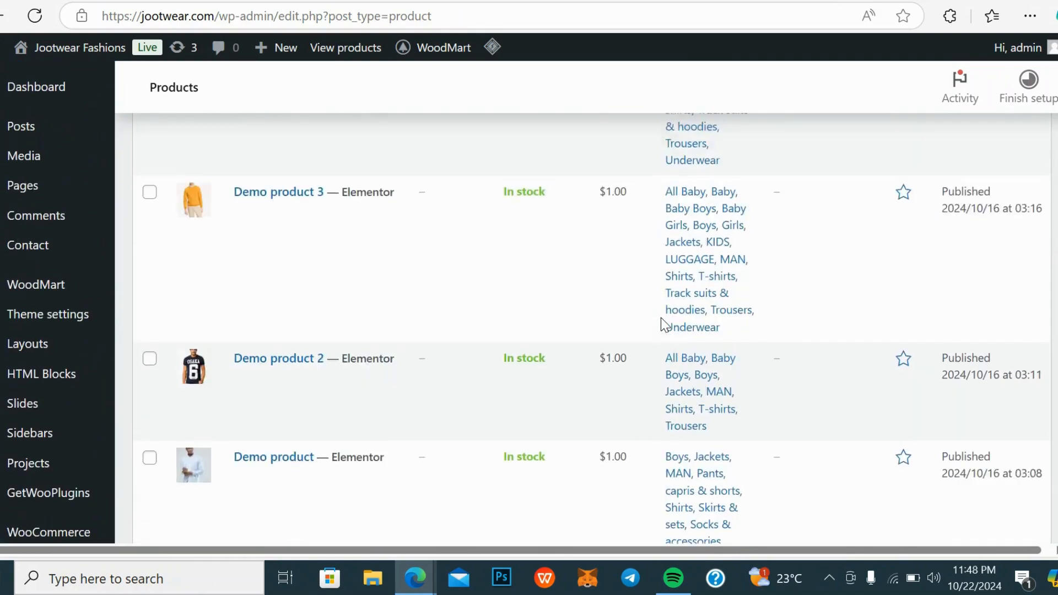
{"action": "scroll", "coordinate": [660, 317], "scroll_direction": "up", "scroll_amount": 10}
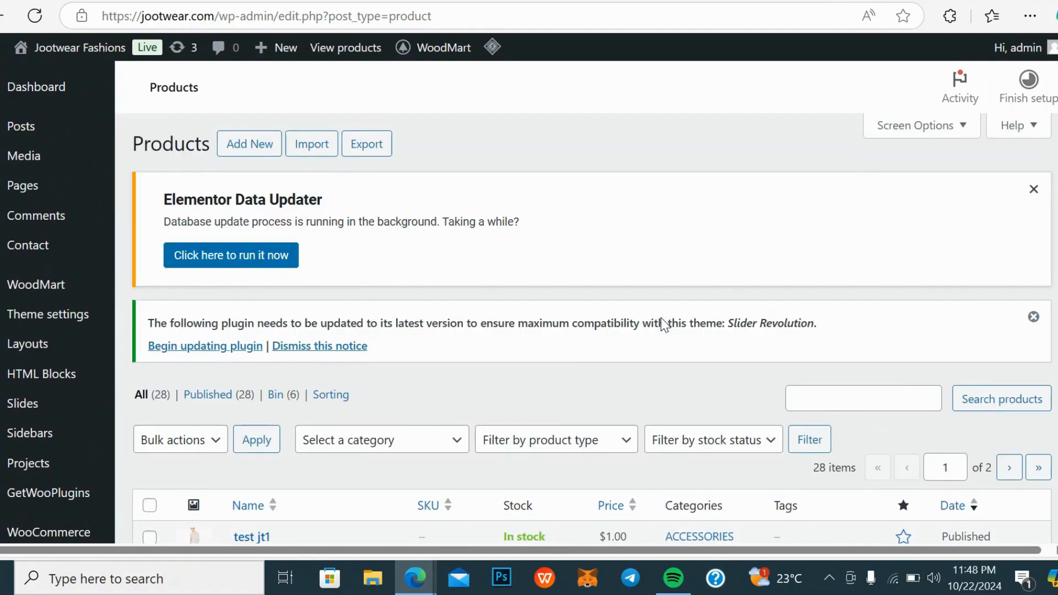
{"action": "scroll", "coordinate": [622, 428], "scroll_direction": "down", "scroll_amount": 5}
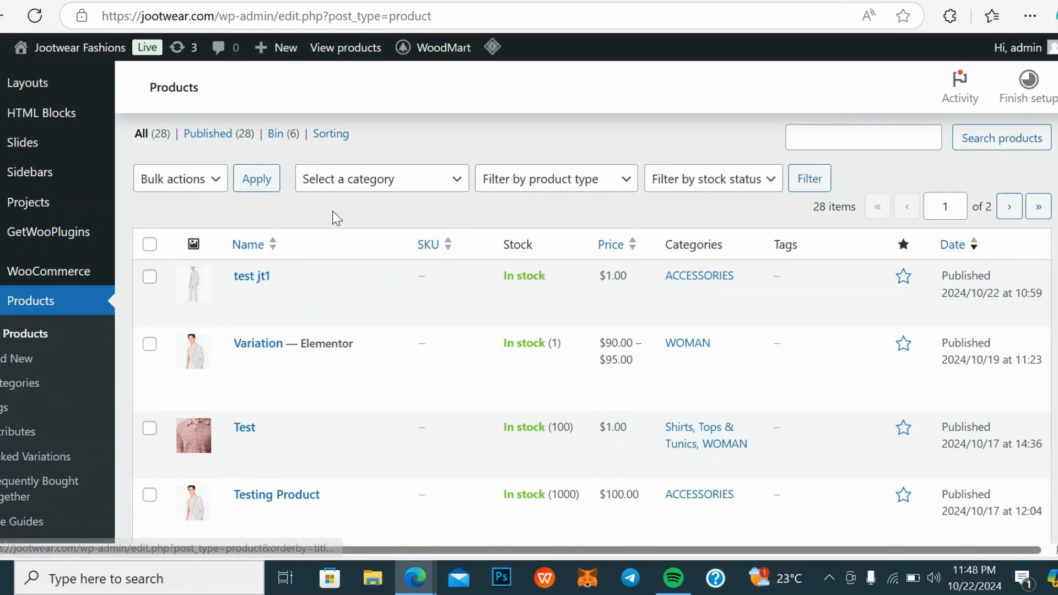
{"action": "scroll", "coordinate": [319, 413], "scroll_direction": "down", "scroll_amount": 2}
{"action": "scroll", "coordinate": [317, 407], "scroll_direction": "up", "scroll_amount": 5}
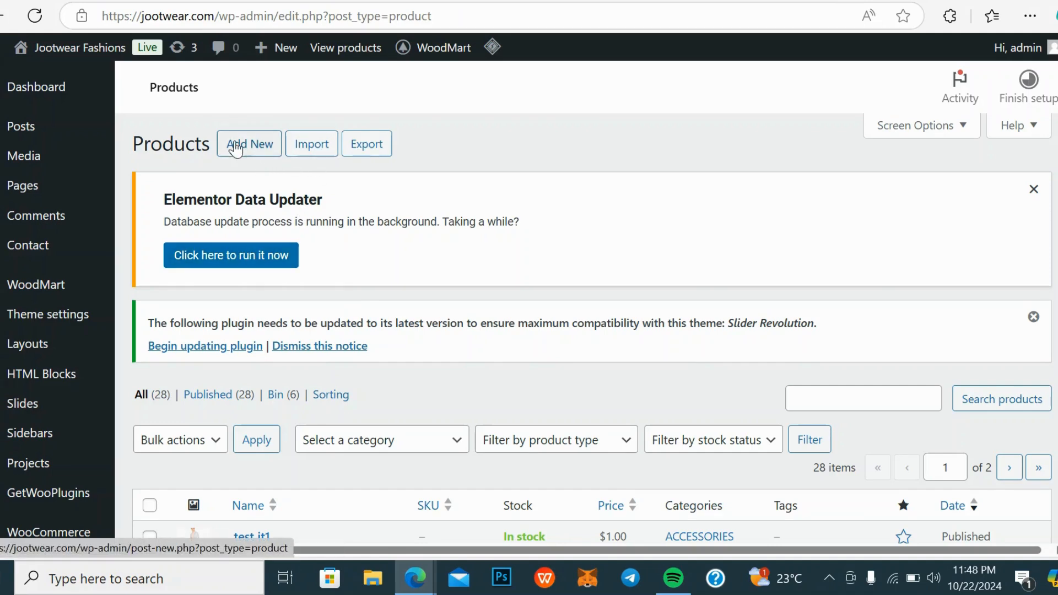
Start a new product and name it "jt test 1"
{"action": "left_click", "coordinate": [236, 148]}
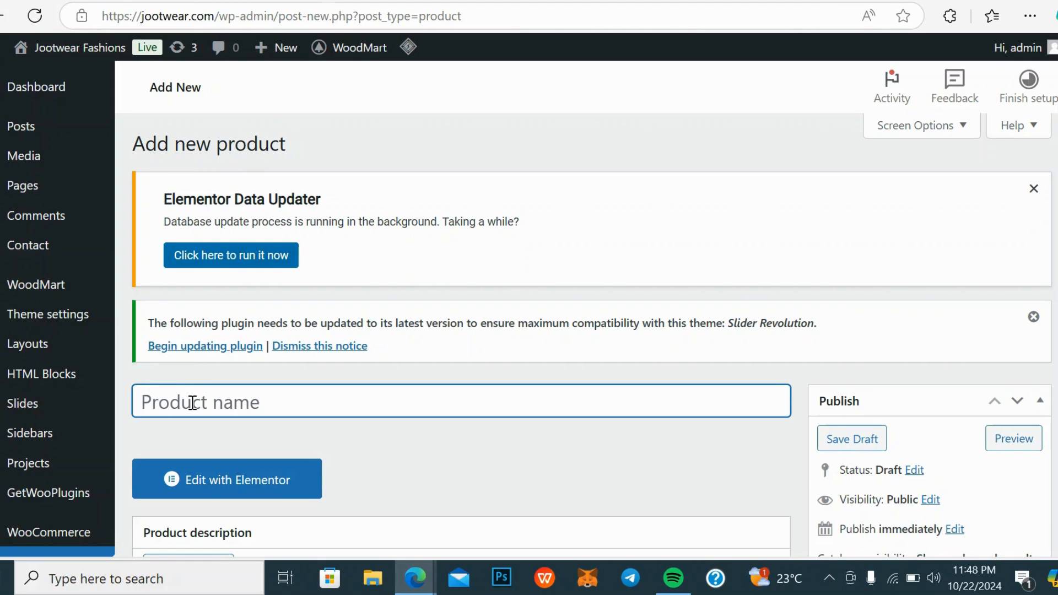
{"action": "scroll", "coordinate": [227, 345], "scroll_direction": "down", "scroll_amount": 5}
{"action": "scroll", "coordinate": [227, 344], "scroll_direction": "up", "scroll_amount": 4}
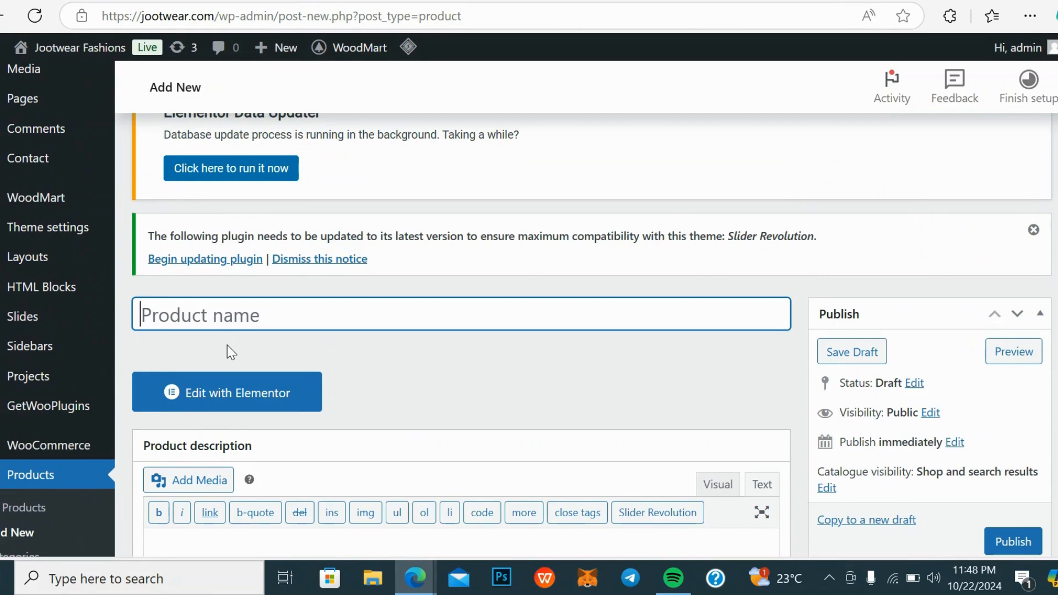
{"action": "type", "text": "jt test"}
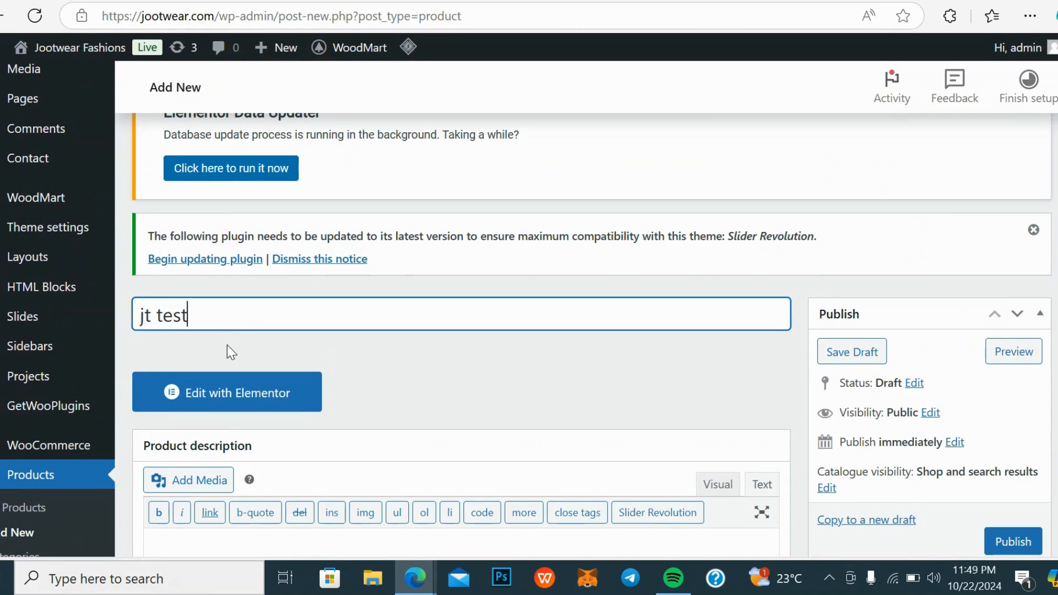
{"action": "type", "text": " 1"}
{"action": "scroll", "coordinate": [267, 308], "scroll_direction": "up", "scroll_amount": 2}
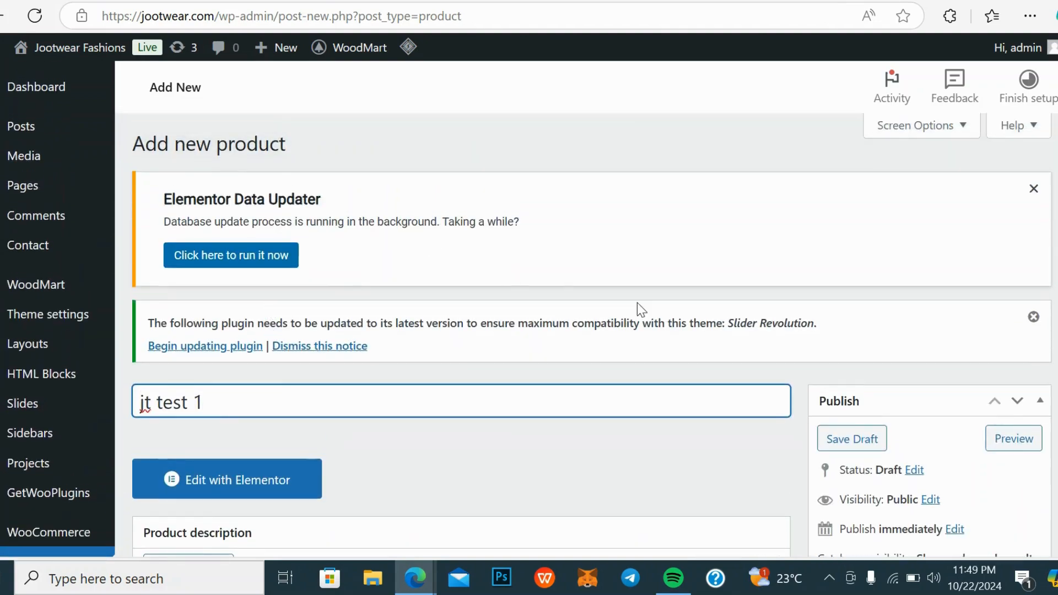
Place the text cursor in the empty product description
{"action": "scroll", "coordinate": [637, 303], "scroll_direction": "down", "scroll_amount": 5}
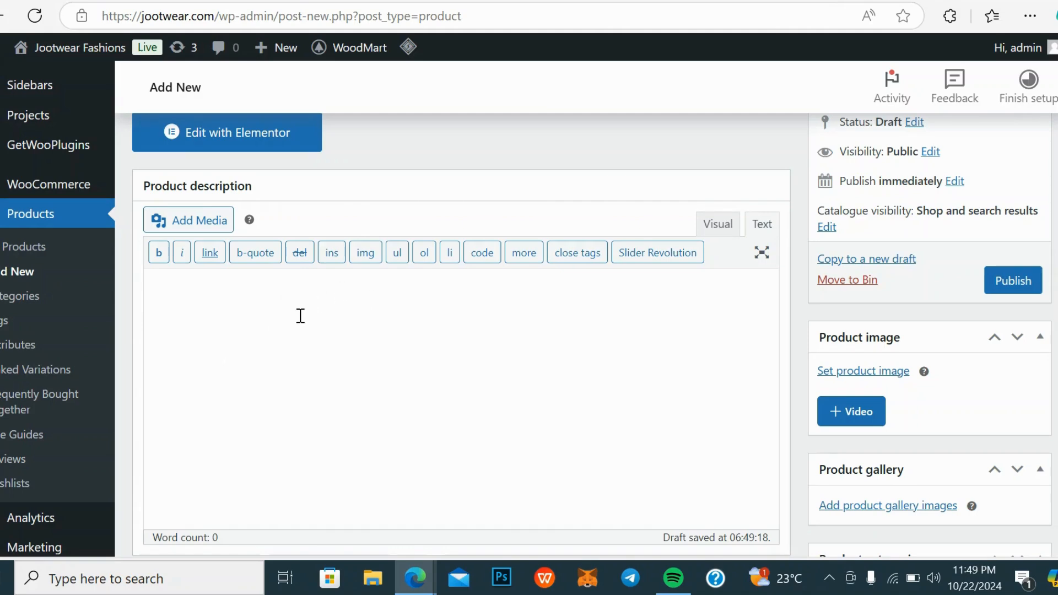
{"action": "right_click", "coordinate": [161, 302]}
{"action": "left_click", "coordinate": [237, 333]}
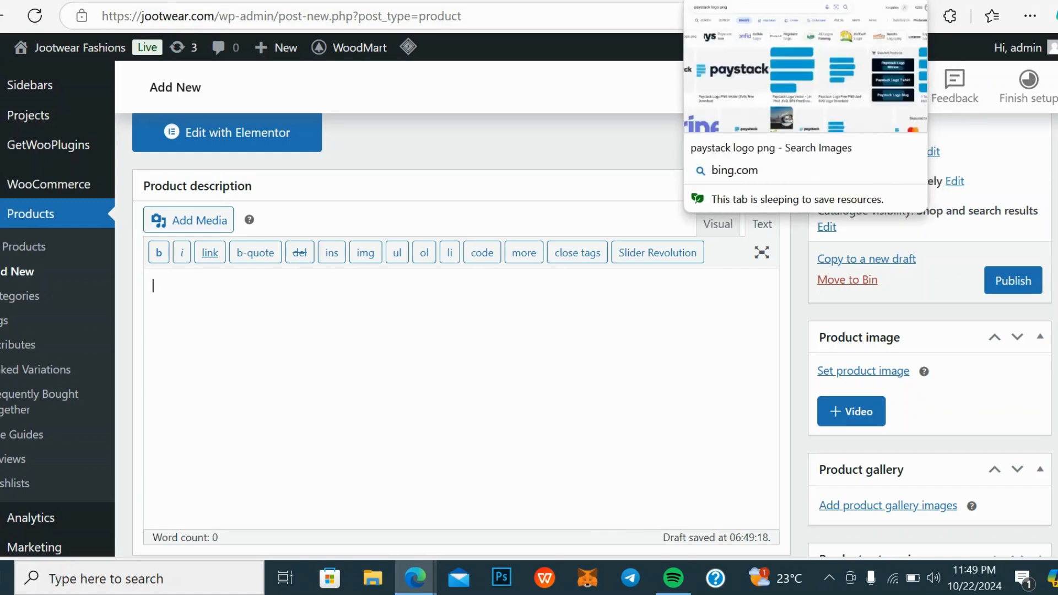
Switch to the Bing images tab and run a web search for "lorem ipsum"
{"action": "left_click", "coordinate": [732, 2]}
{"action": "left_click_drag", "start_coordinate": [241, 73], "coordinate": [28, 90]}
{"action": "key", "text": "BackSpace"}
{"action": "type", "text": "loreum"}
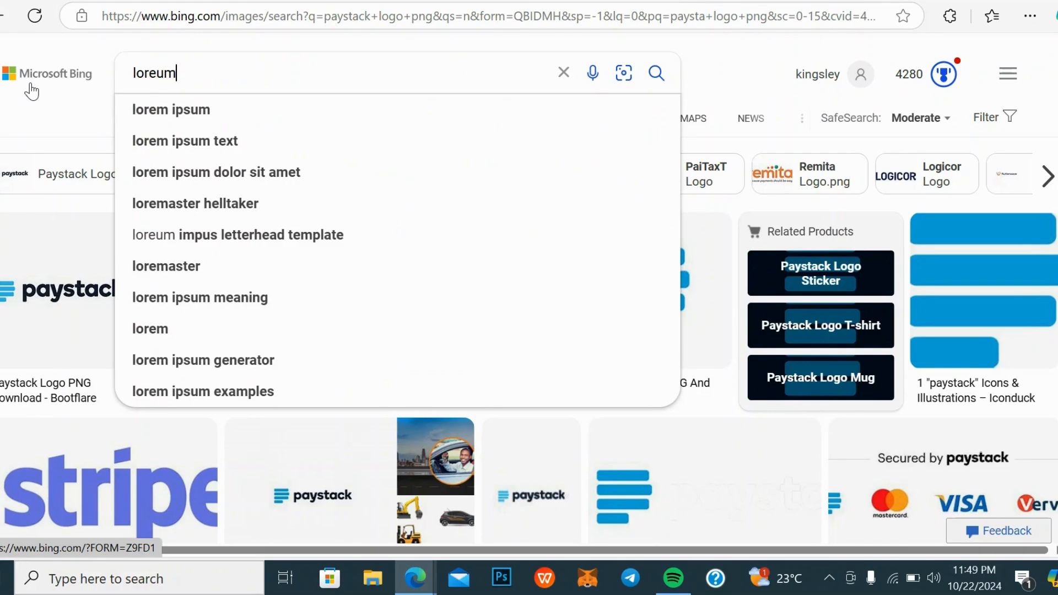
{"action": "left_click", "coordinate": [193, 111]}
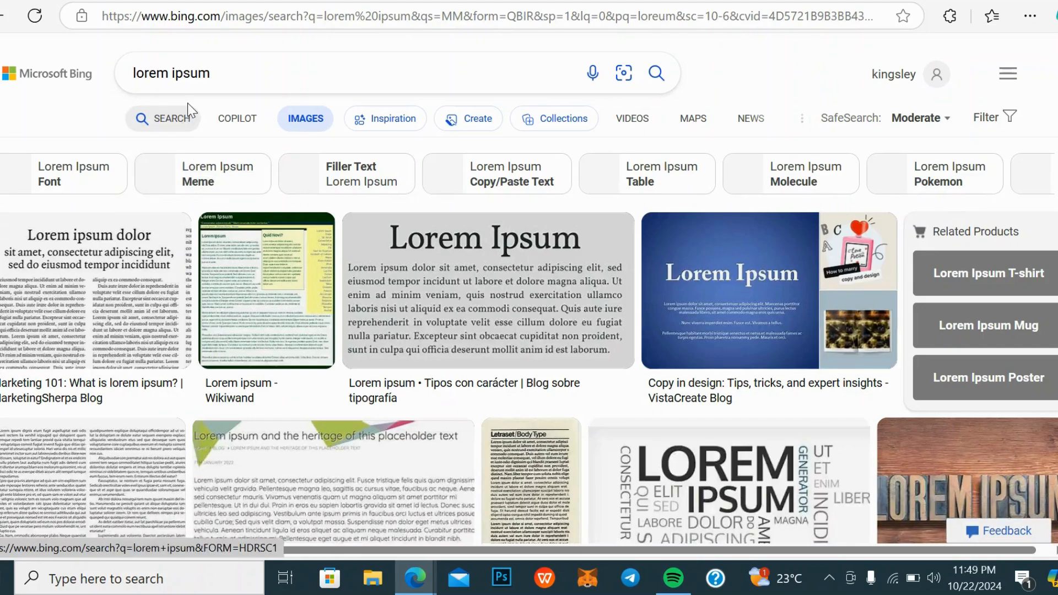
{"action": "left_click", "coordinate": [188, 118]}
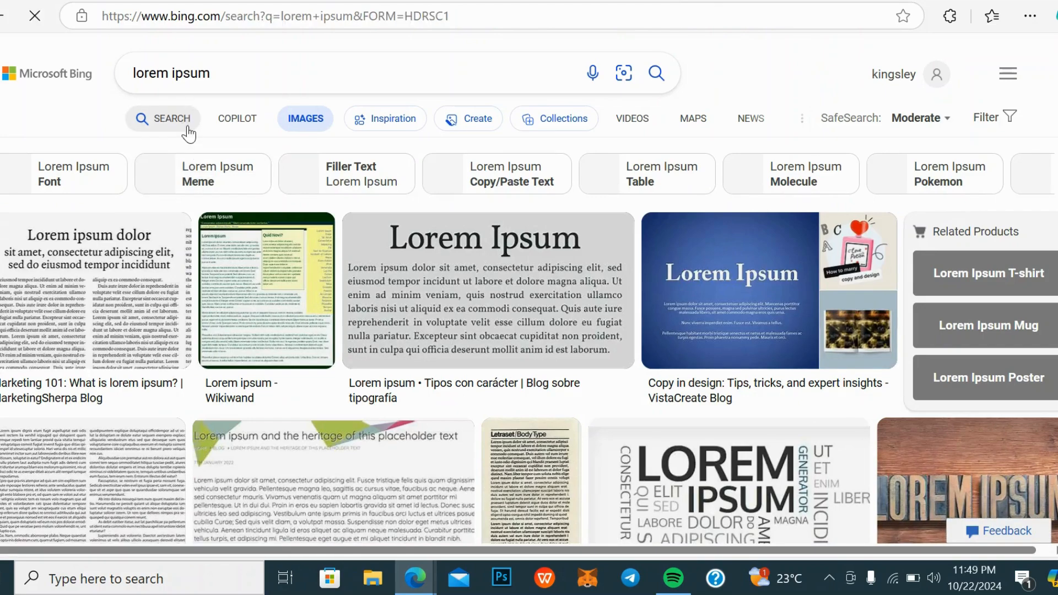
Open the lipsum.com search result and copy the whole "What is Lorem Ipsum?" paragraph
{"action": "scroll", "coordinate": [292, 320], "scroll_direction": "down", "scroll_amount": 2}
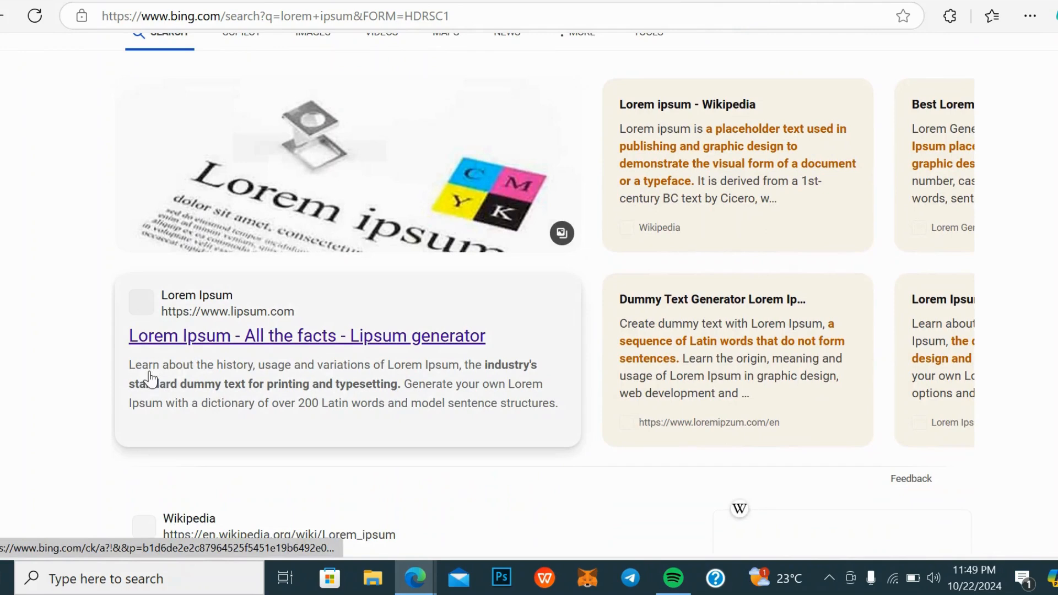
{"action": "left_click", "coordinate": [243, 342]}
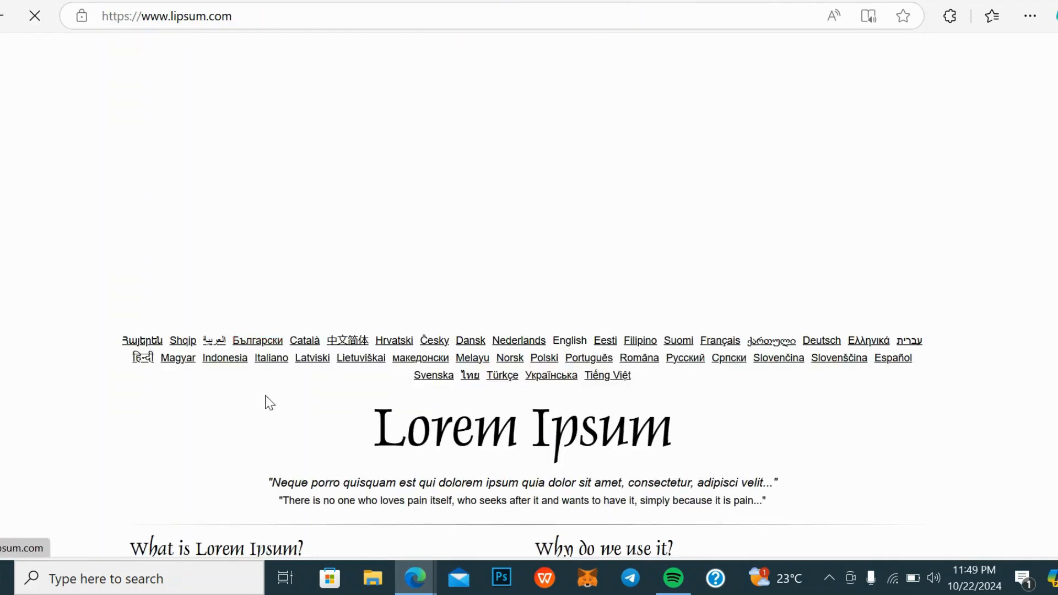
{"action": "scroll", "coordinate": [316, 339], "scroll_direction": "down", "scroll_amount": 5}
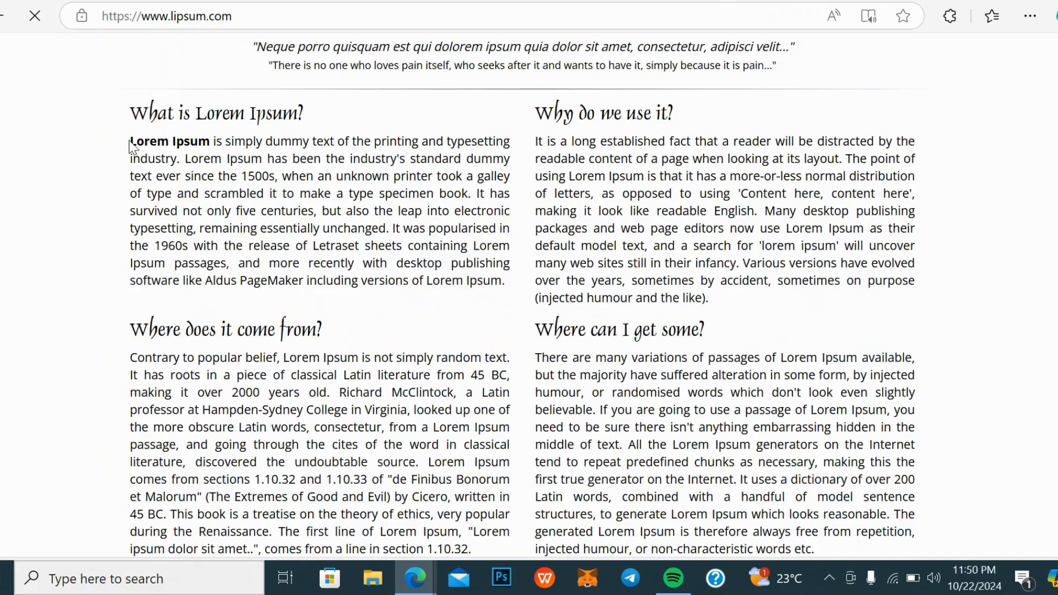
{"action": "left_click_drag", "start_coordinate": [129, 146], "coordinate": [283, 196]}
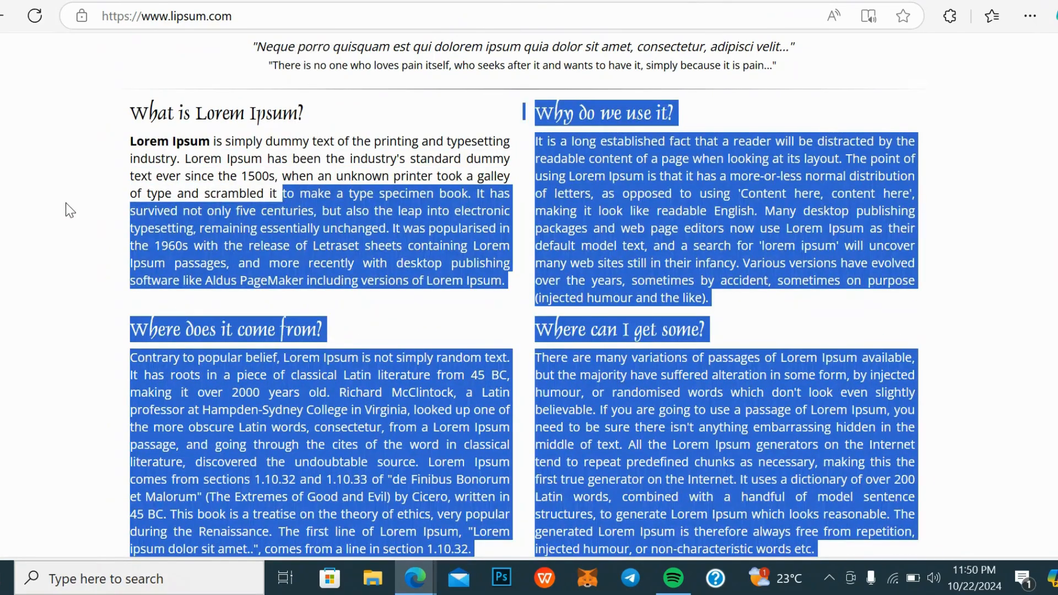
{"action": "left_click", "coordinate": [117, 138]}
{"action": "left_click_drag", "start_coordinate": [132, 141], "coordinate": [468, 301]}
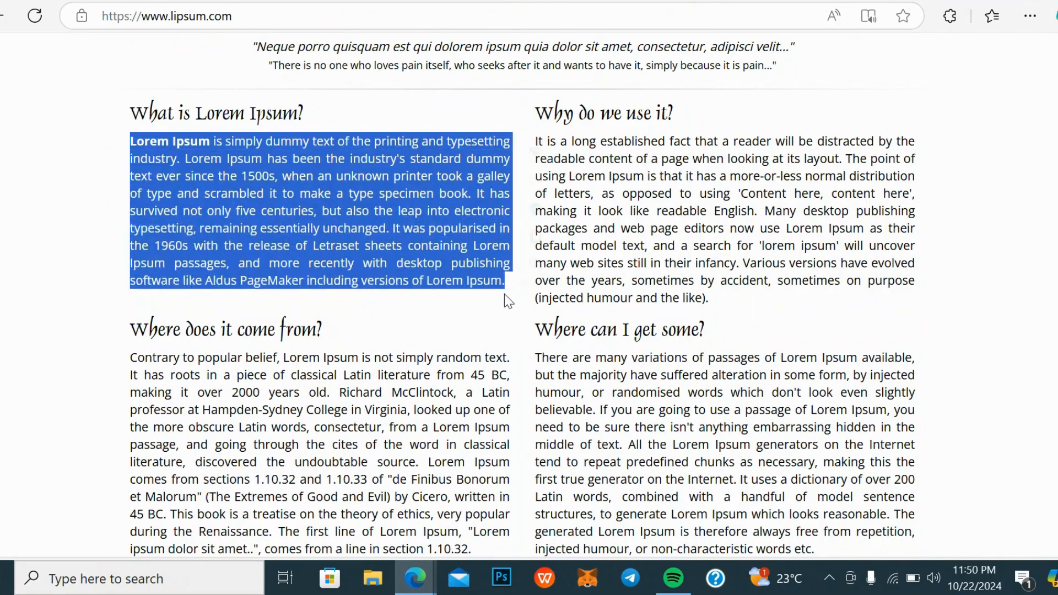
{"action": "right_click", "coordinate": [453, 252]}
{"action": "left_click", "coordinate": [497, 269]}
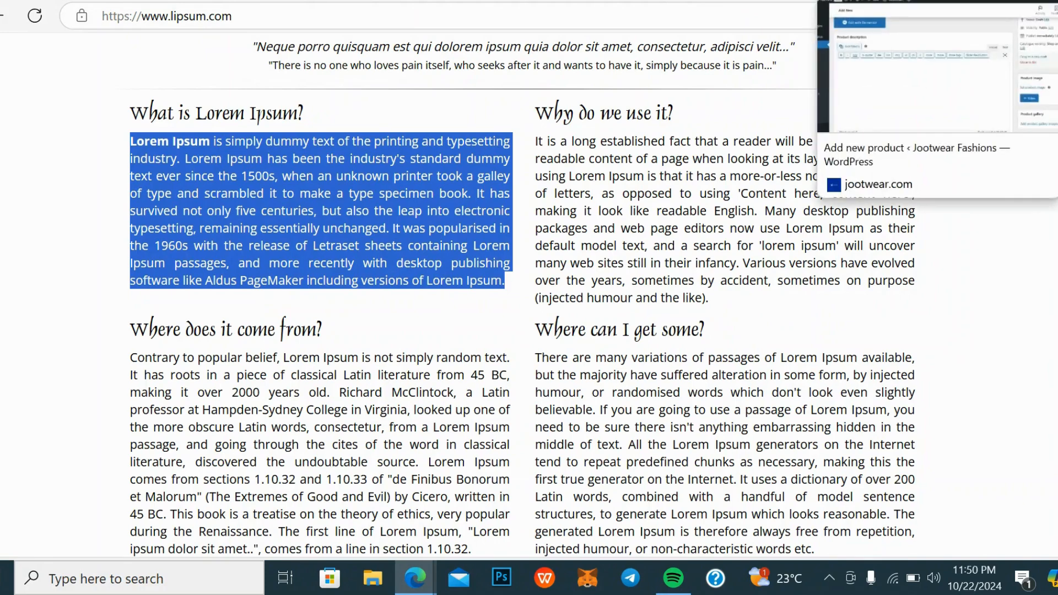
Return to the new product in WordPress and paste the copied placeholder paragraph into the product description
{"action": "left_click", "coordinate": [843, 1]}
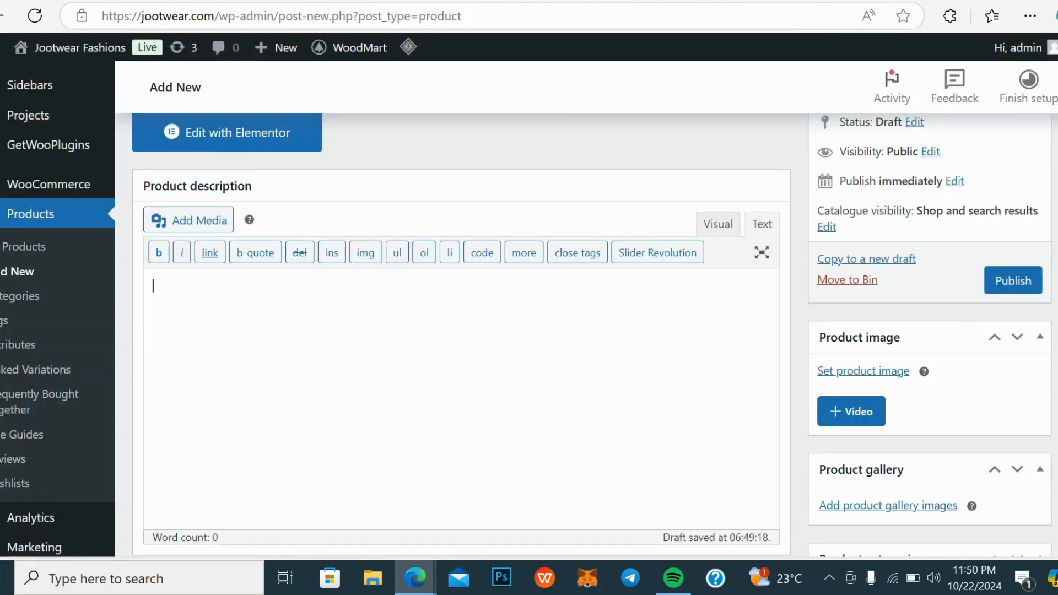
{"action": "right_click", "coordinate": [208, 282]}
{"action": "left_click", "coordinate": [286, 119]}
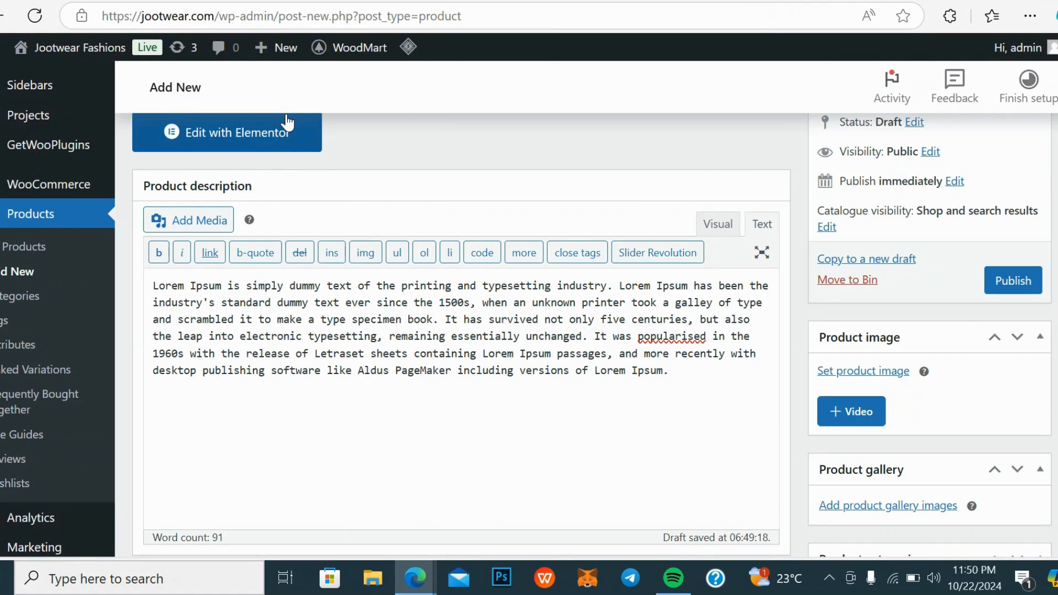
Examine the product type choices and the attribute fields in the product data, and return to the general price settings
{"action": "scroll", "coordinate": [484, 306], "scroll_direction": "down", "scroll_amount": 2}
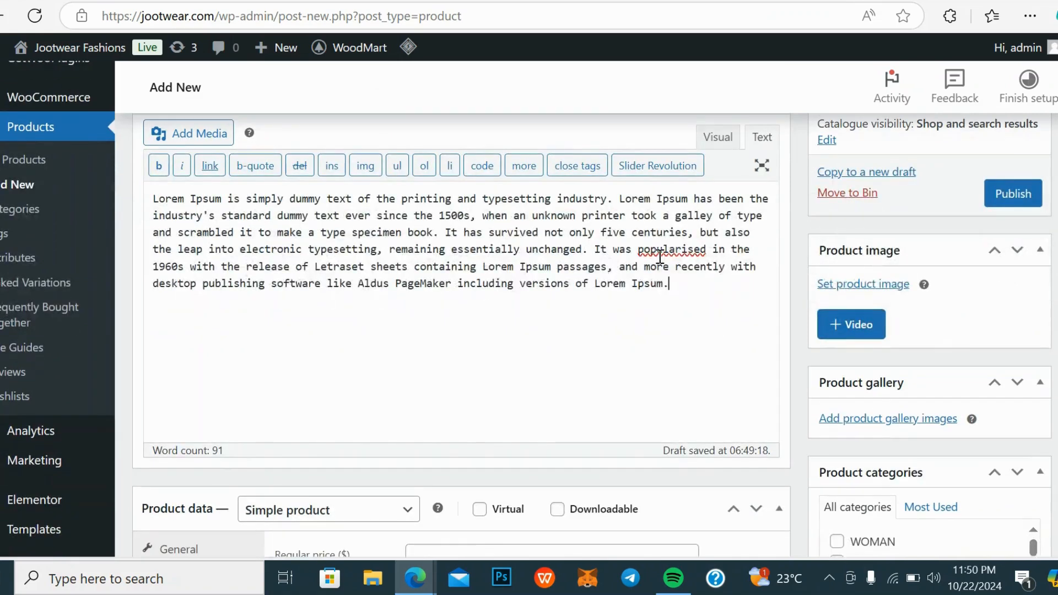
{"action": "scroll", "coordinate": [309, 406], "scroll_direction": "down", "scroll_amount": 4}
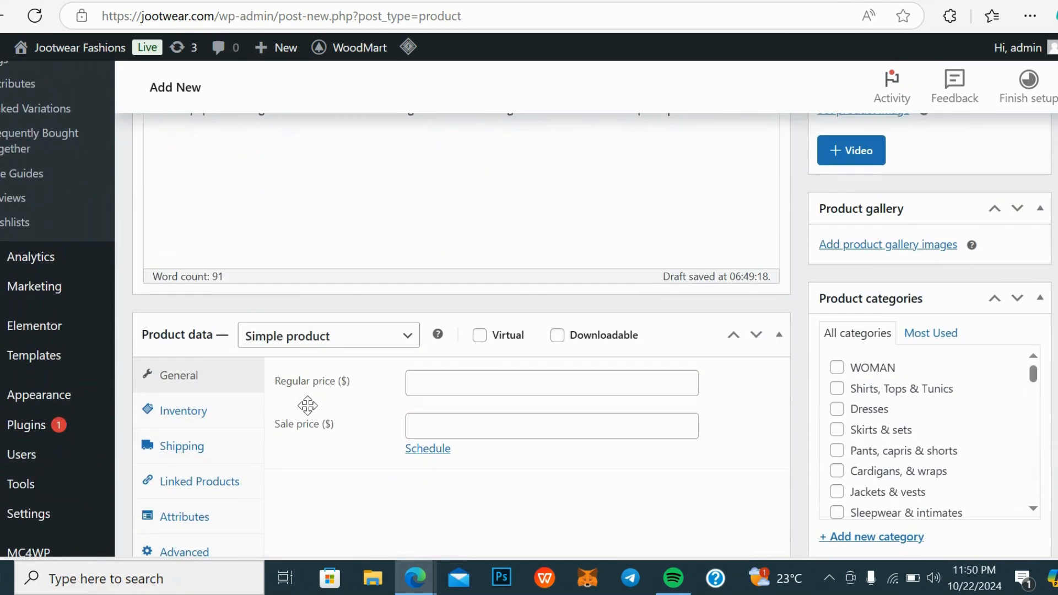
{"action": "left_click", "coordinate": [307, 338]}
{"action": "left_click", "coordinate": [306, 339]}
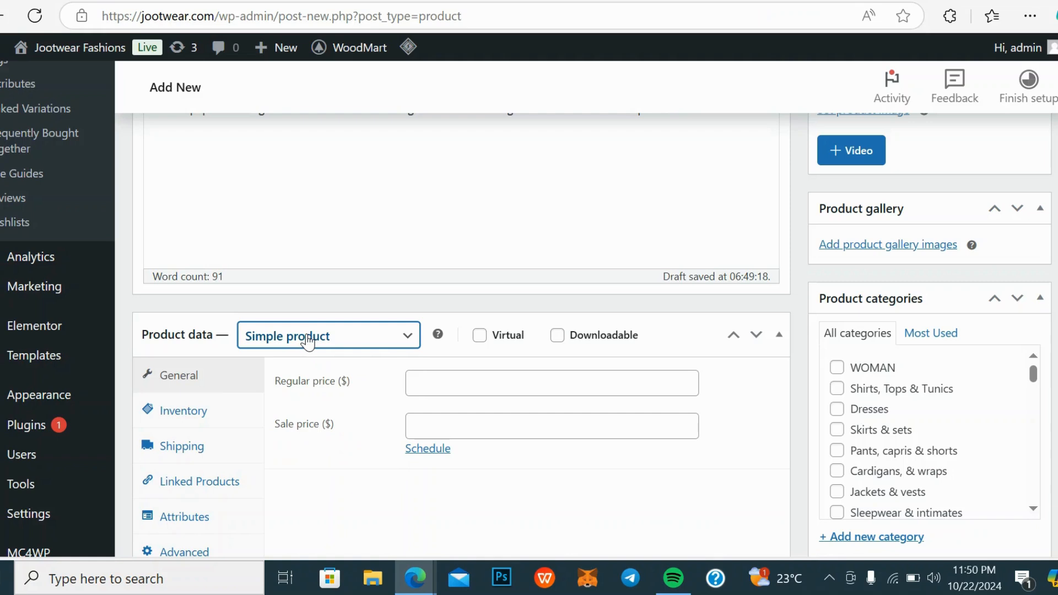
{"action": "scroll", "coordinate": [308, 339], "scroll_direction": "down", "scroll_amount": 2}
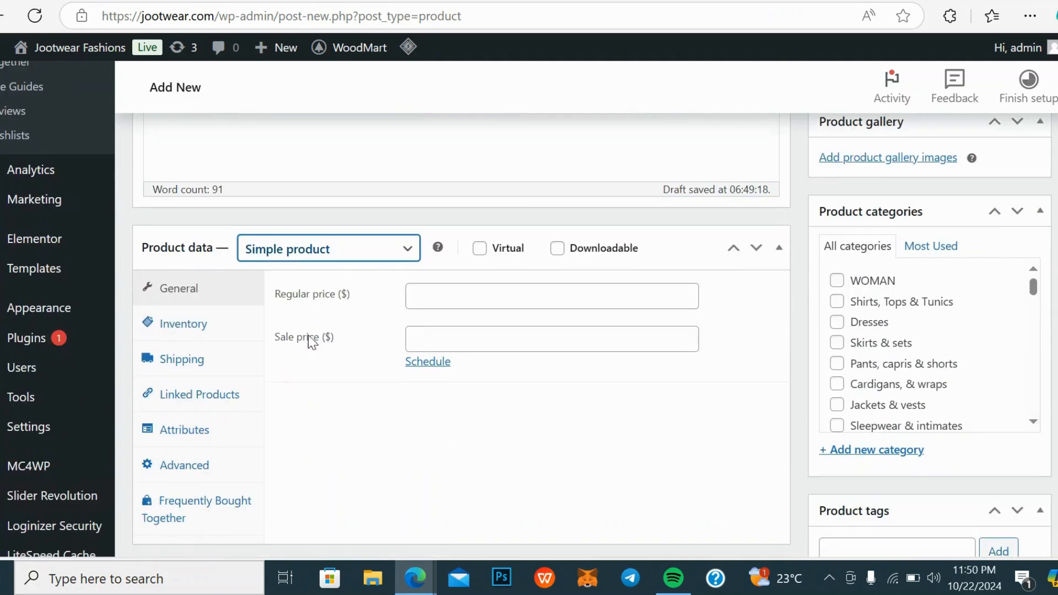
{"action": "left_click", "coordinate": [185, 430]}
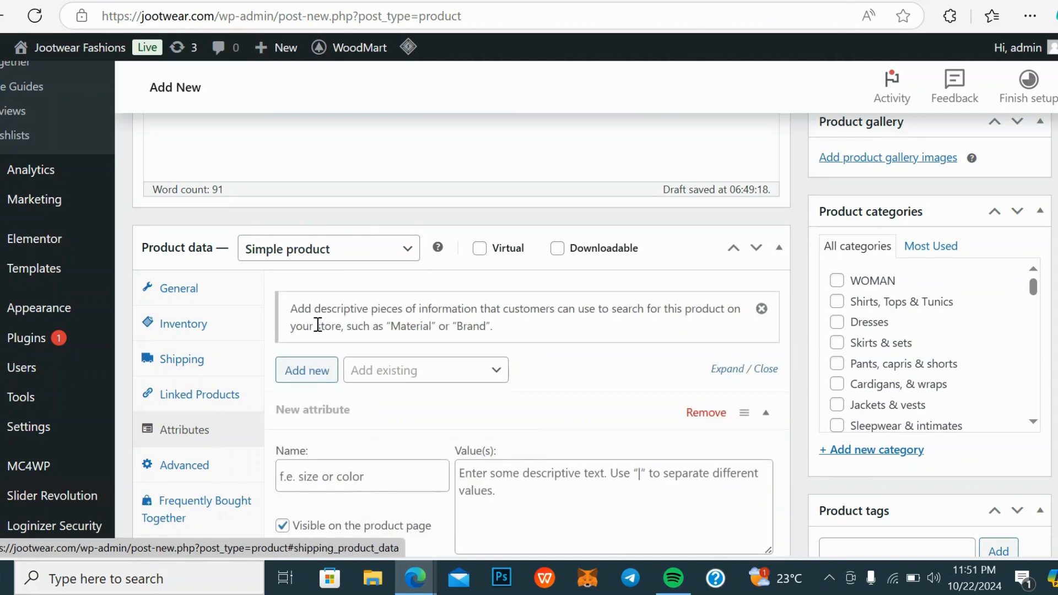
{"action": "scroll", "coordinate": [515, 392], "scroll_direction": "down", "scroll_amount": 4}
{"action": "scroll", "coordinate": [373, 333], "scroll_direction": "up", "scroll_amount": 8}
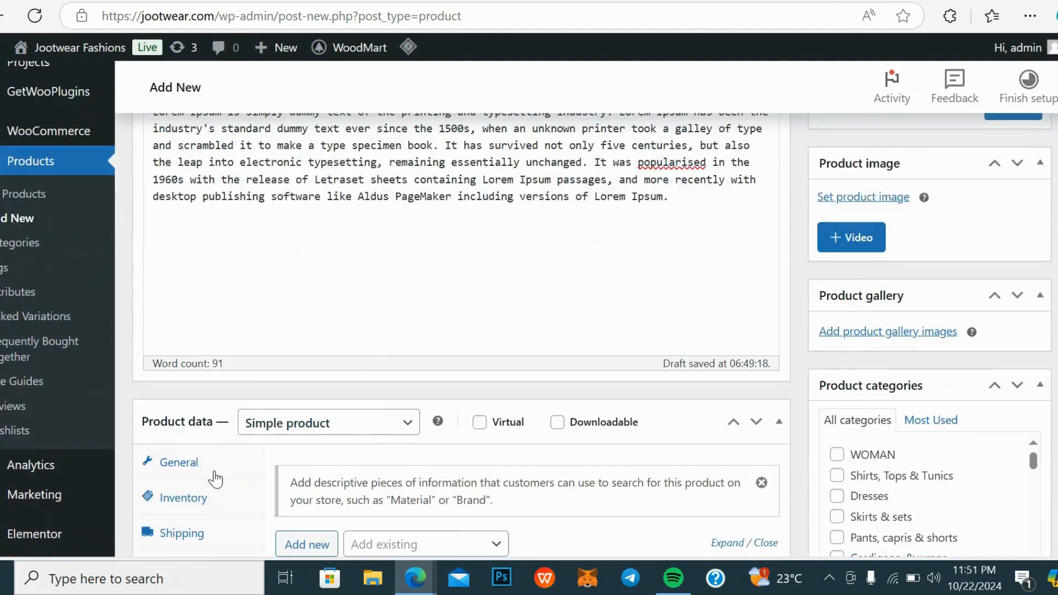
{"action": "left_click", "coordinate": [202, 469]}
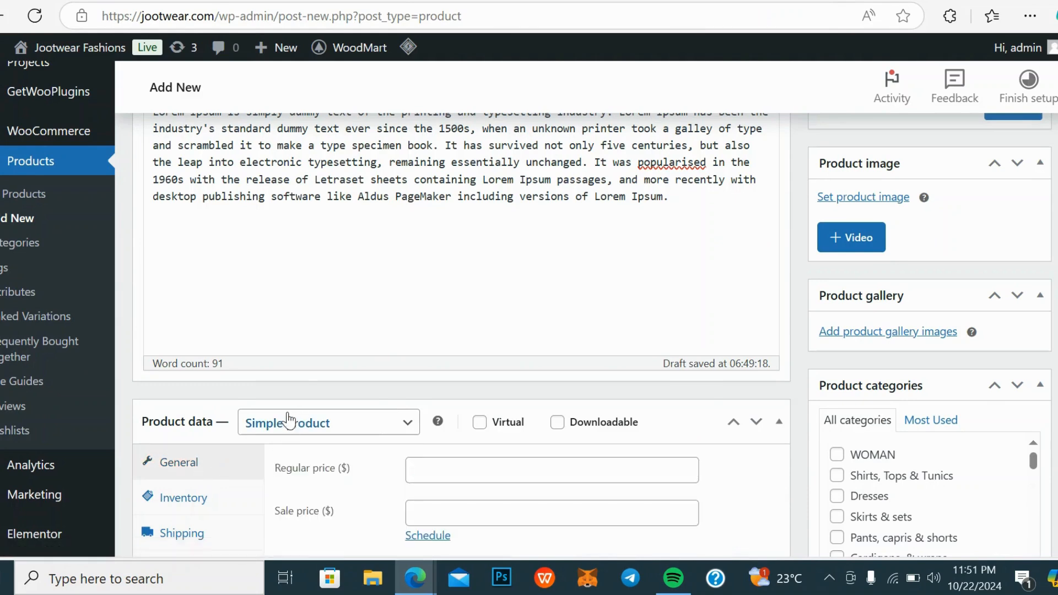
{"action": "scroll", "coordinate": [405, 429], "scroll_direction": "down", "scroll_amount": 2}
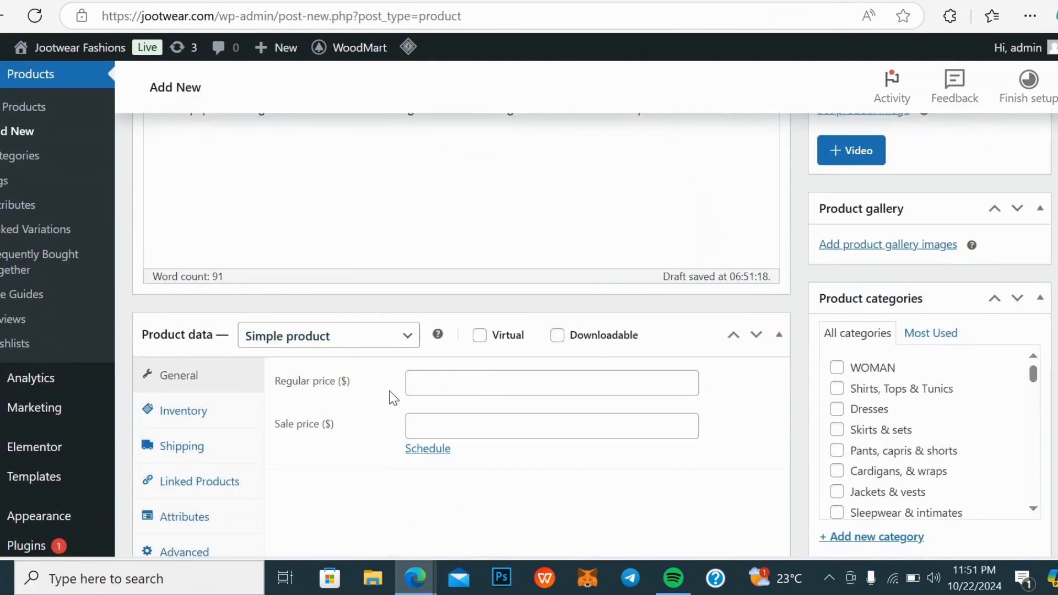
Set the product's regular price to $1
{"action": "left_click", "coordinate": [426, 384]}
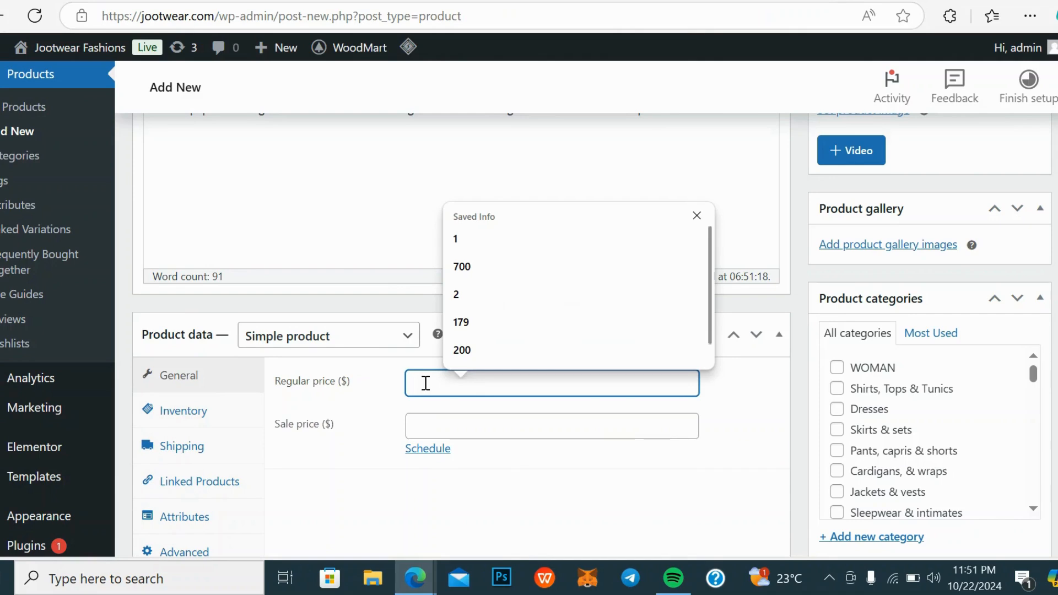
{"action": "type", "text": "1"}
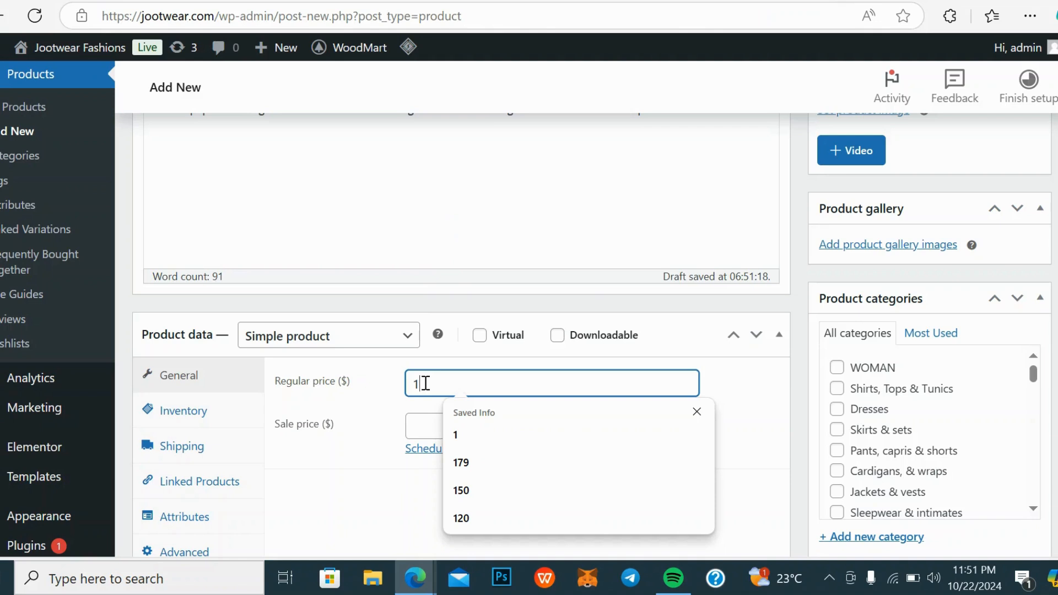
{"action": "left_click", "coordinate": [394, 515]}
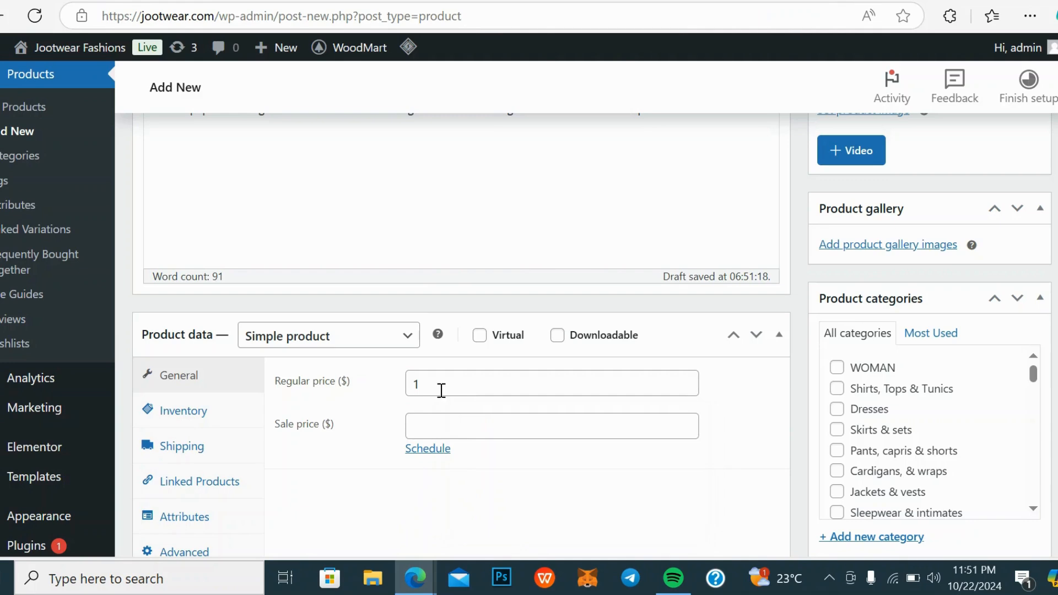
{"action": "left_click", "coordinate": [428, 433]}
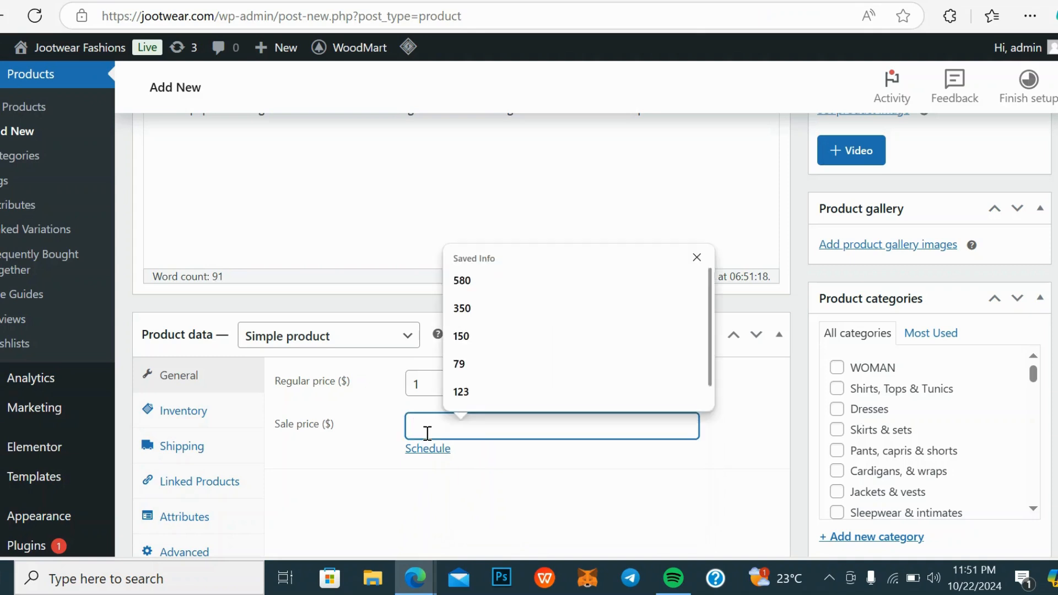
Set the product's regular price to $2 and its sale price to $1
{"action": "left_click", "coordinate": [423, 387]}
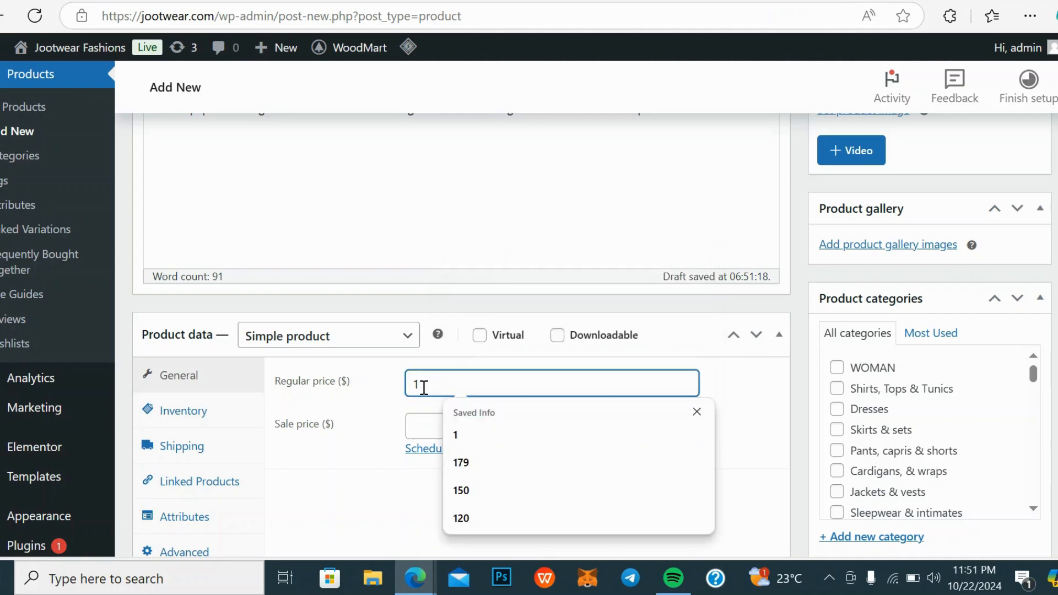
{"action": "key", "text": "BackSpace"}
{"action": "type", "text": "2"}
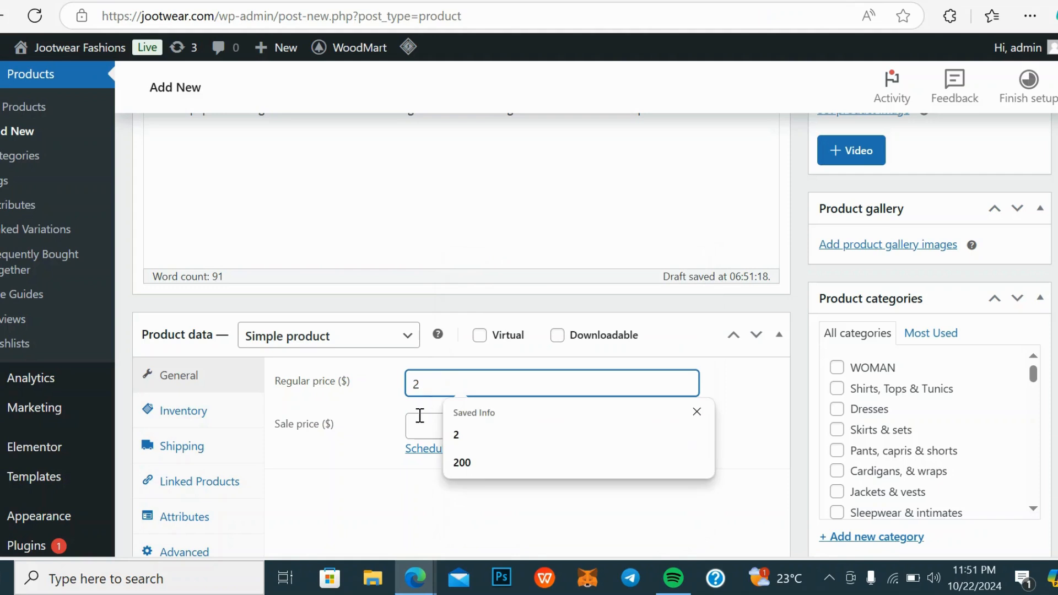
{"action": "left_click", "coordinate": [417, 425]}
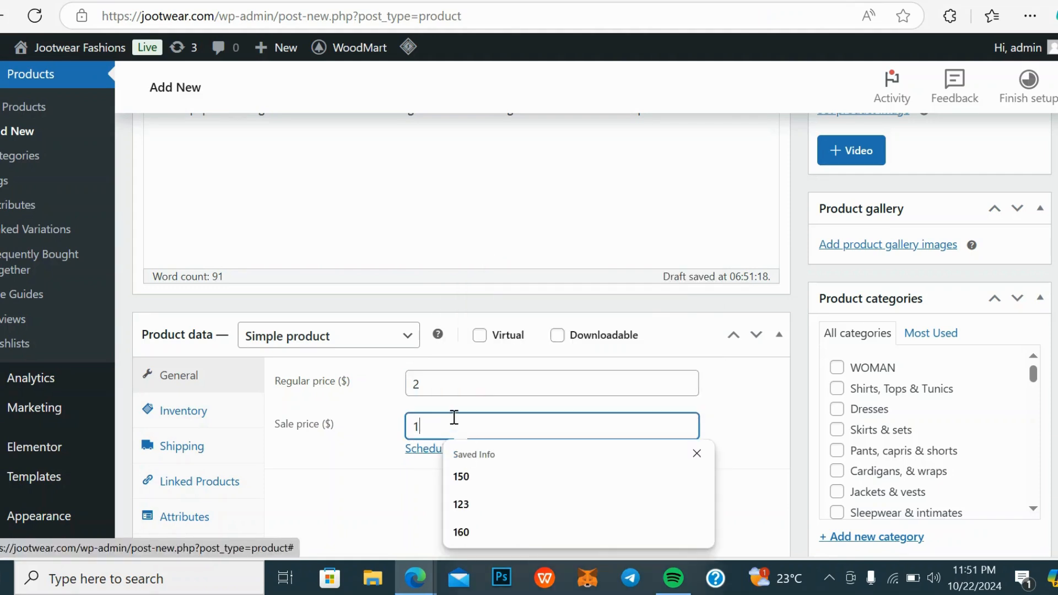
{"action": "left_click", "coordinate": [377, 502]}
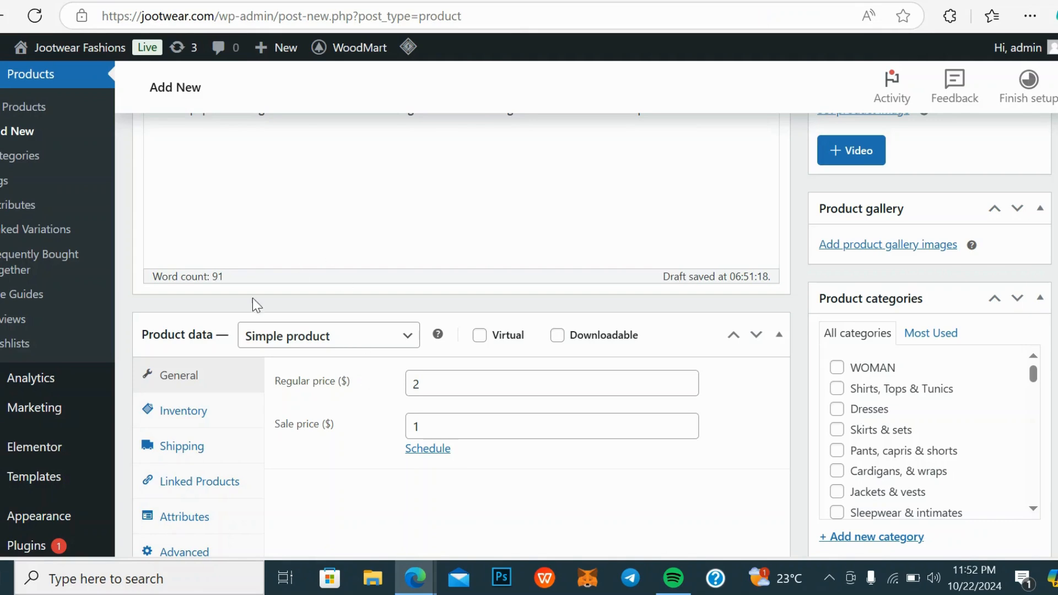
Examine the product's inventory settings, including the SKU, stock management and stock status fields
{"action": "scroll", "coordinate": [338, 300], "scroll_direction": "down", "scroll_amount": 2}
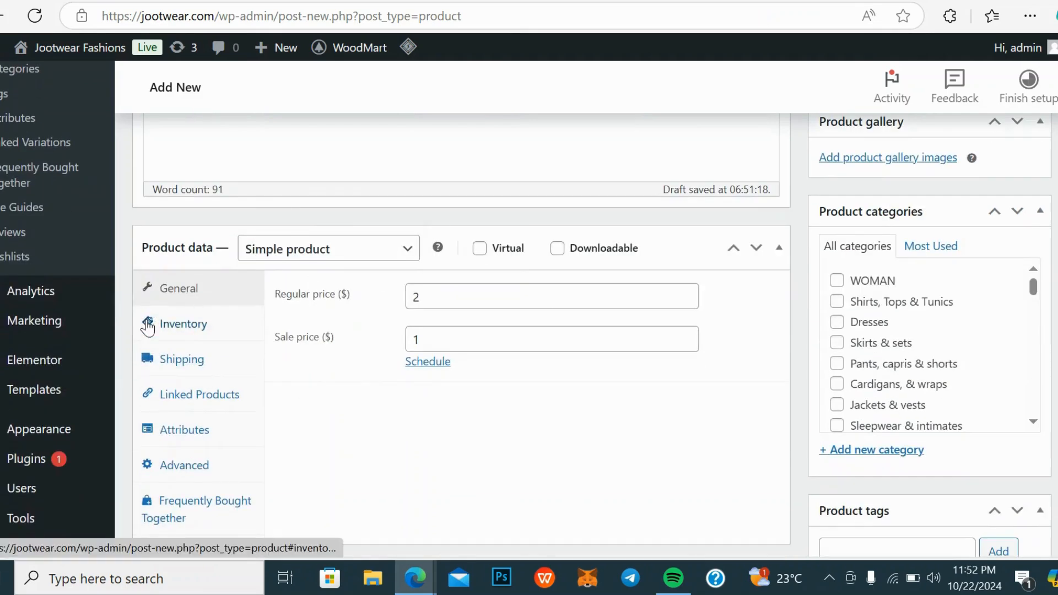
{"action": "left_click", "coordinate": [165, 323]}
{"action": "left_click", "coordinate": [479, 303]}
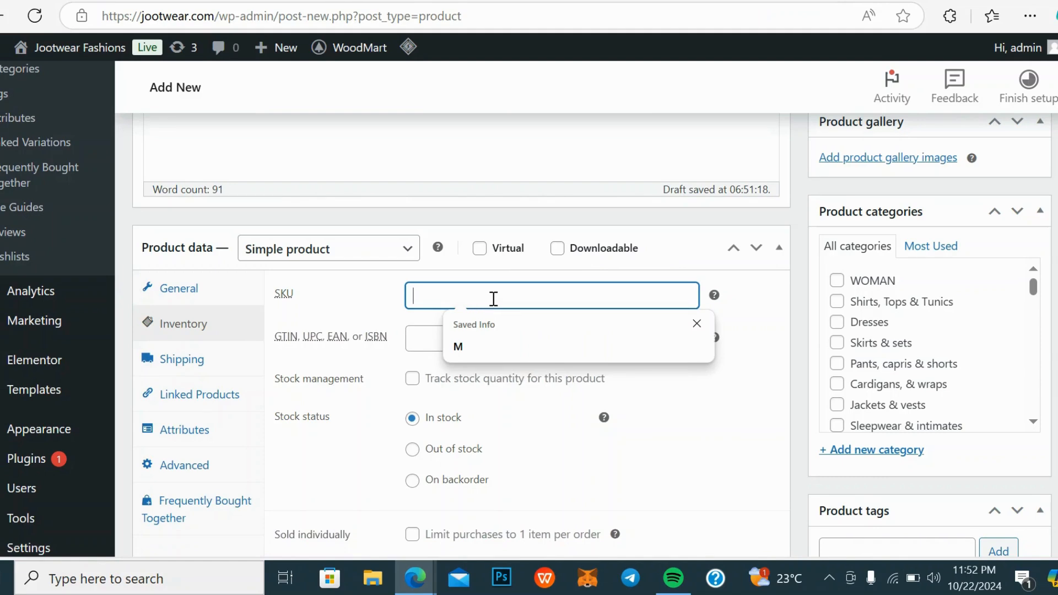
{"action": "scroll", "coordinate": [270, 366], "scroll_direction": "down", "scroll_amount": 3}
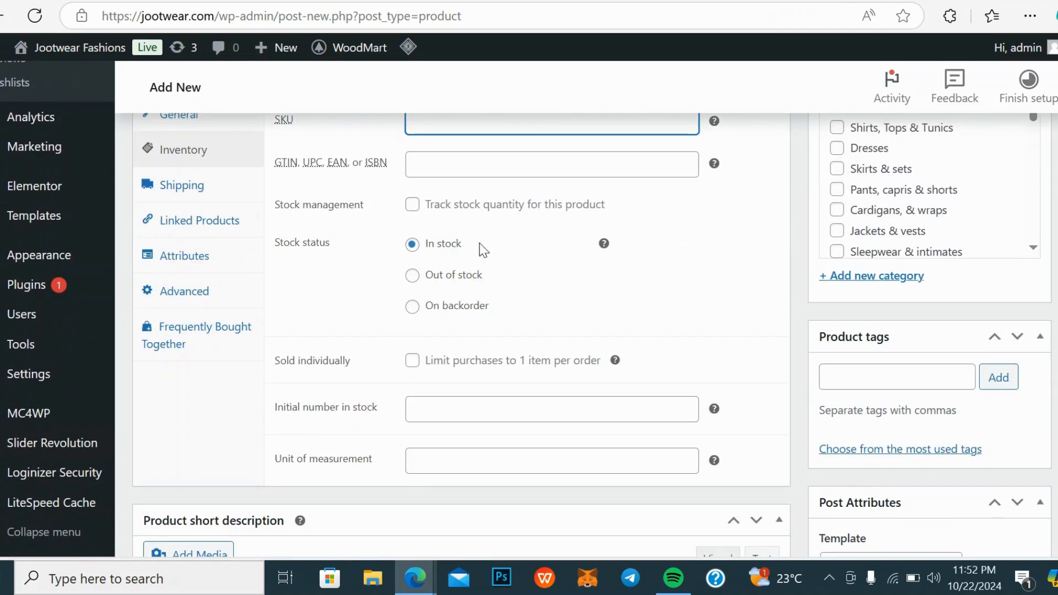
Try the Out of stock status and stock quantity tracking, restoring In stock and untracked quantity
{"action": "left_click", "coordinate": [412, 277]}
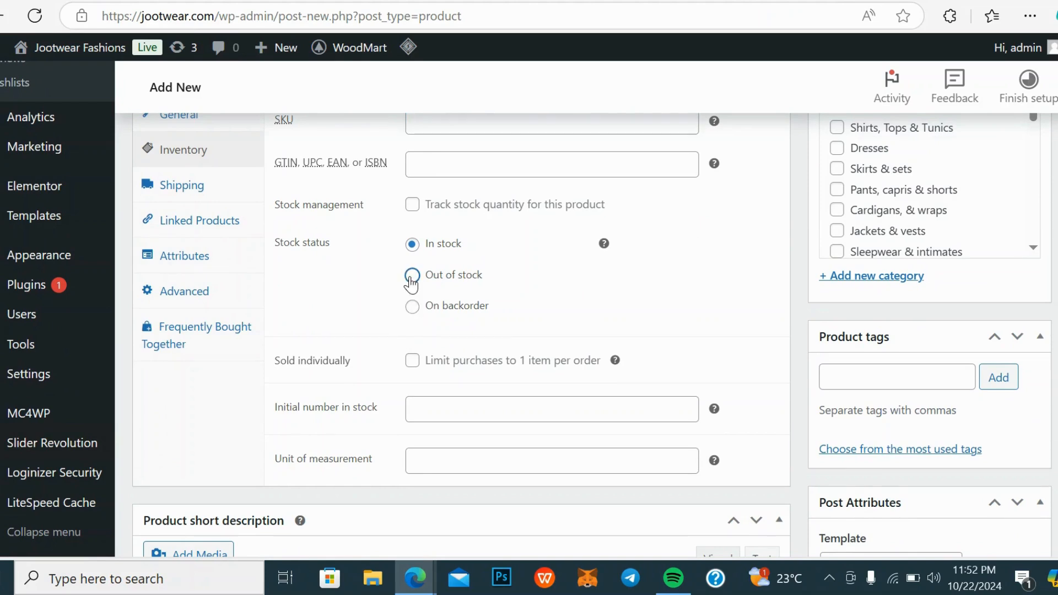
{"action": "left_click", "coordinate": [412, 244]}
{"action": "left_click", "coordinate": [413, 205]}
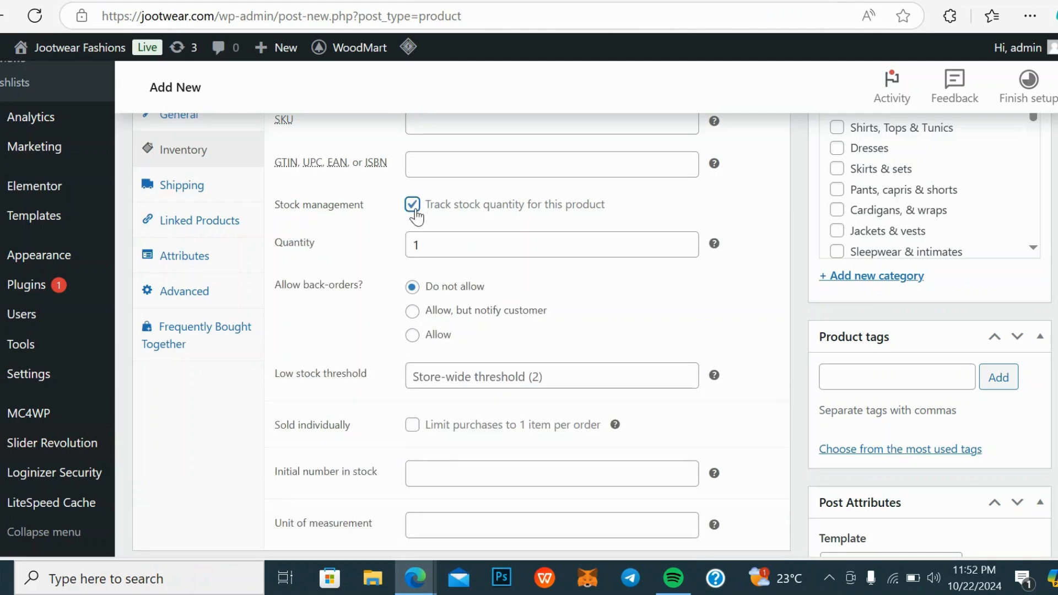
{"action": "left_click", "coordinate": [414, 207]}
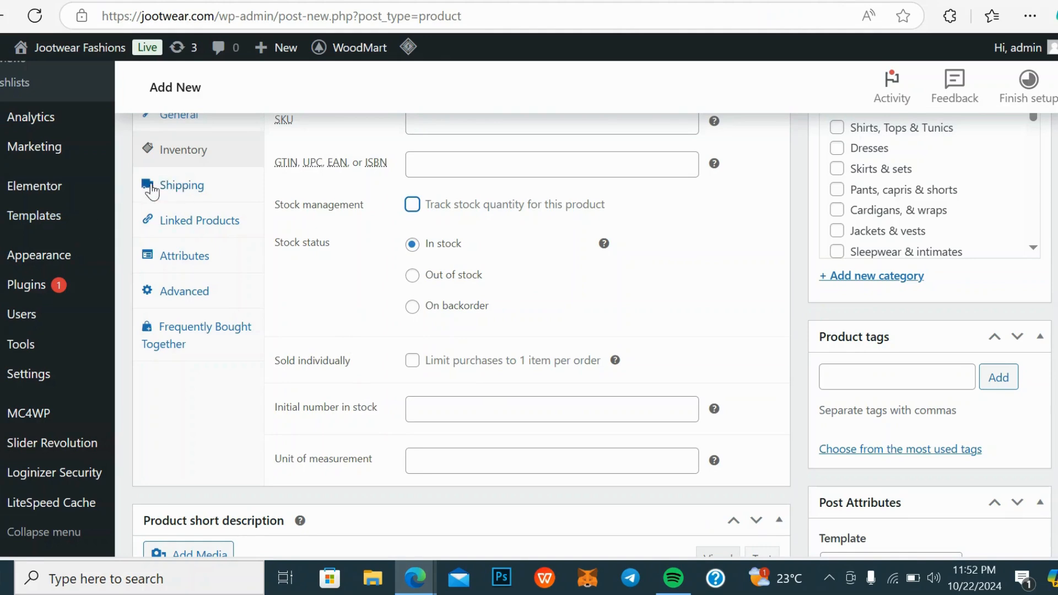
Examine the product's shipping settings for weight, dimensions and shipping class
{"action": "left_click", "coordinate": [201, 192]}
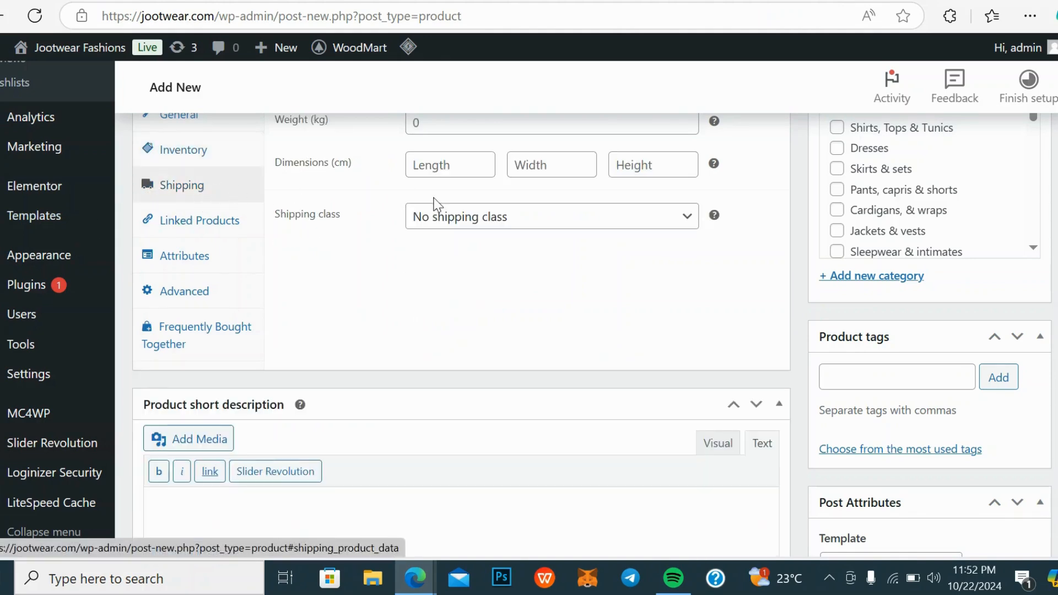
{"action": "scroll", "coordinate": [438, 200], "scroll_direction": "up", "scroll_amount": 3}
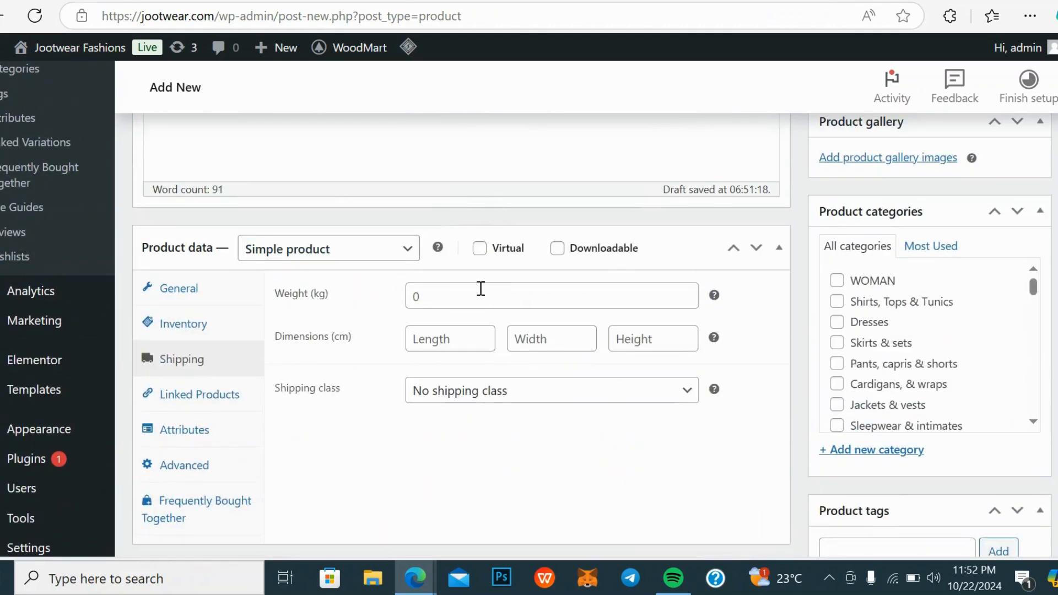
{"action": "left_click", "coordinate": [410, 295]}
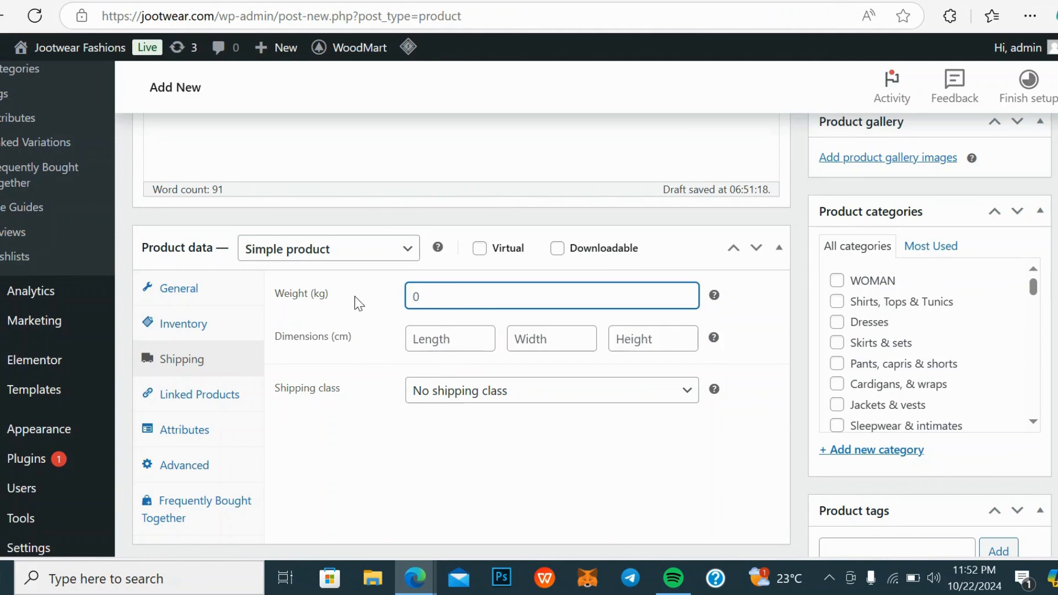
Add the existing Size attribute to the product
{"action": "scroll", "coordinate": [352, 300], "scroll_direction": "down", "scroll_amount": 3}
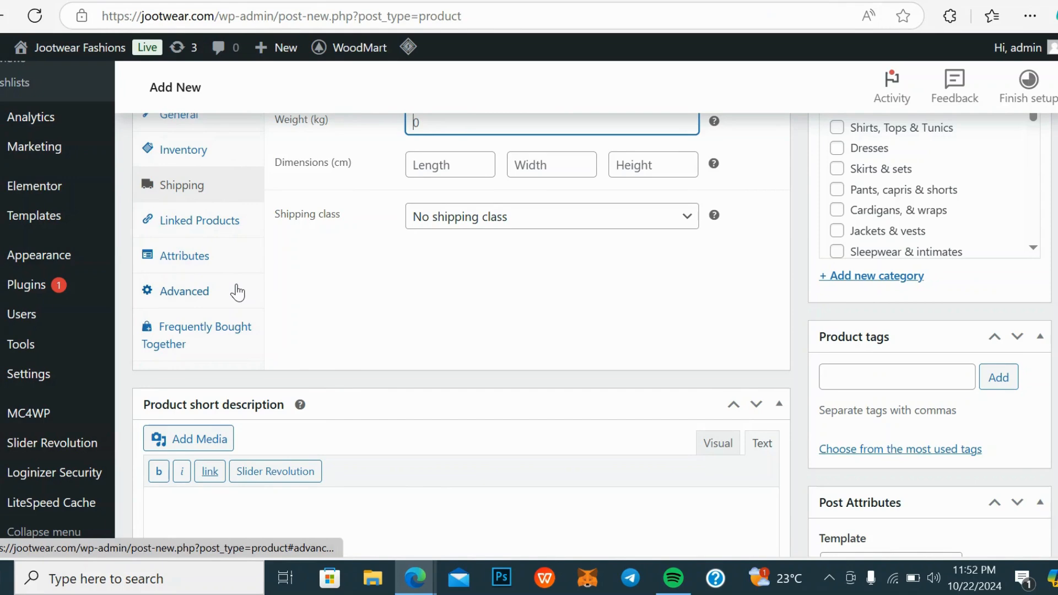
{"action": "left_click", "coordinate": [205, 267]}
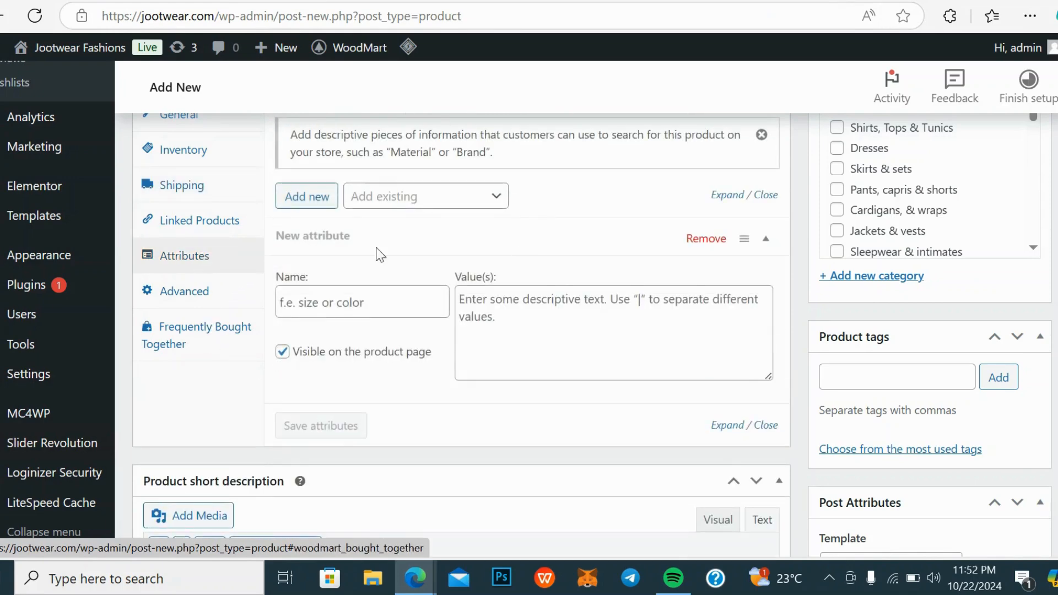
{"action": "left_click", "coordinate": [471, 201]}
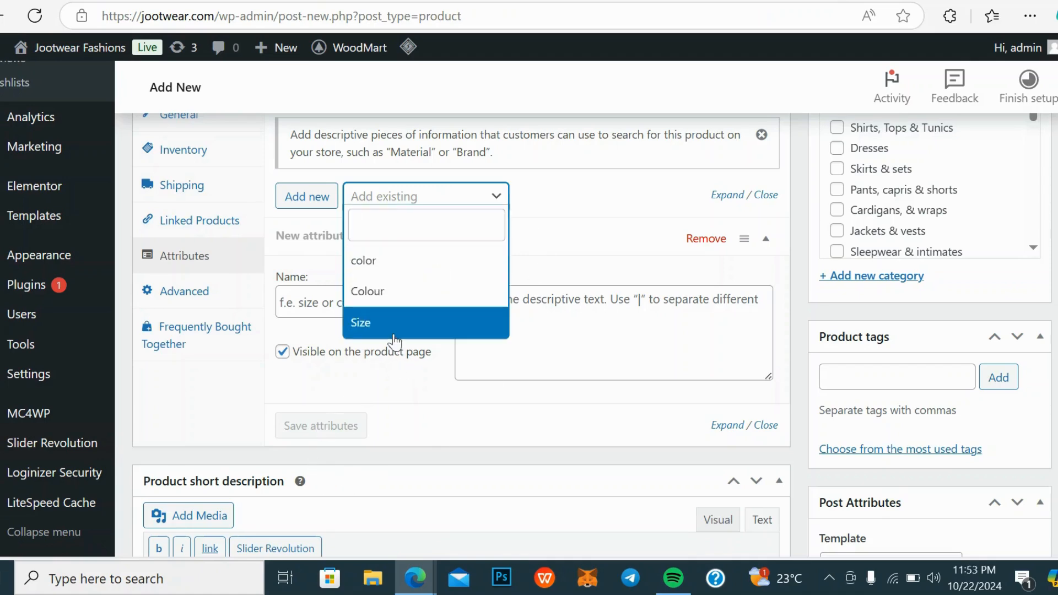
{"action": "left_click", "coordinate": [427, 337]}
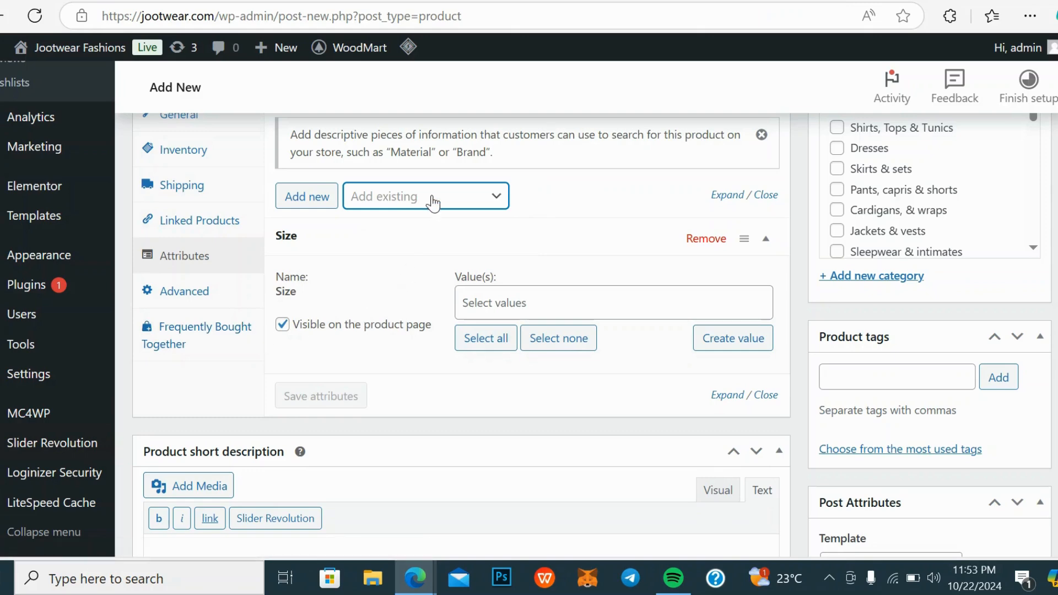
Examine the available product types and the Size attribute's settings, keeping the Simple product type
{"action": "scroll", "coordinate": [418, 210], "scroll_direction": "up", "scroll_amount": 5}
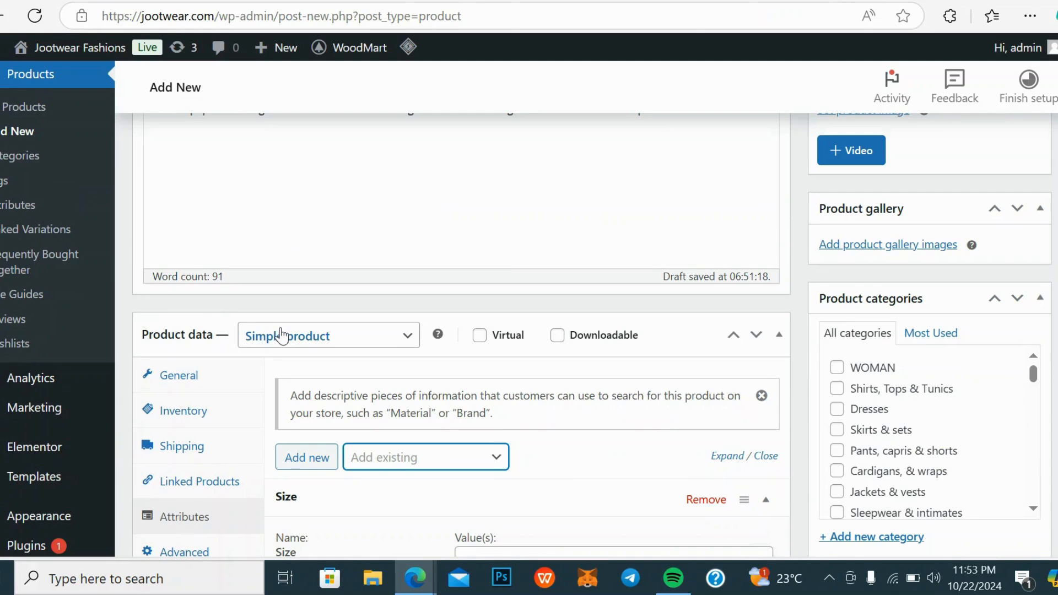
{"action": "left_click", "coordinate": [349, 342]}
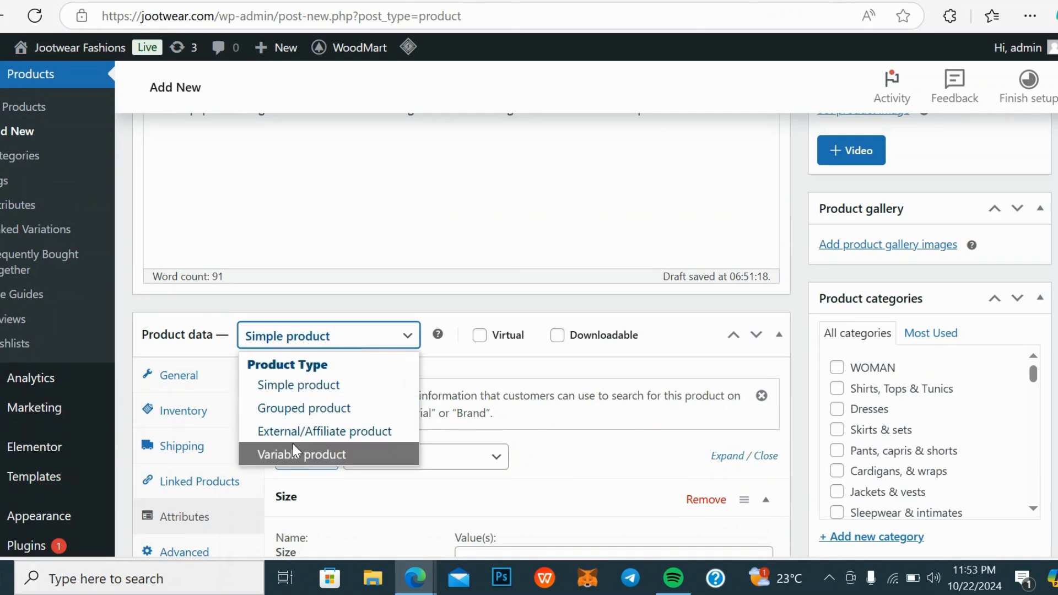
{"action": "left_click", "coordinate": [342, 347]}
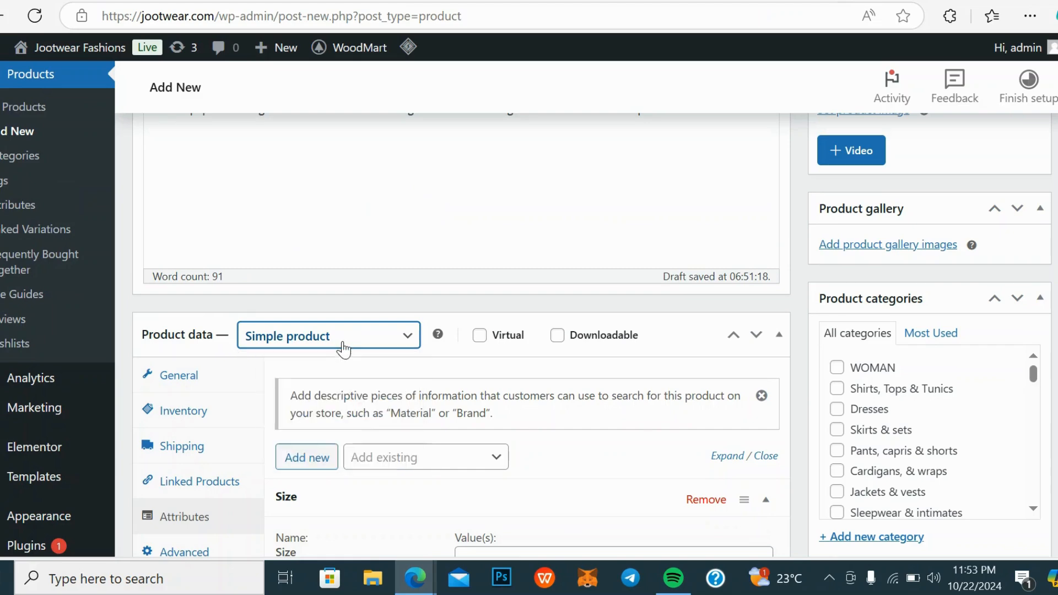
{"action": "scroll", "coordinate": [315, 386], "scroll_direction": "down", "scroll_amount": 3}
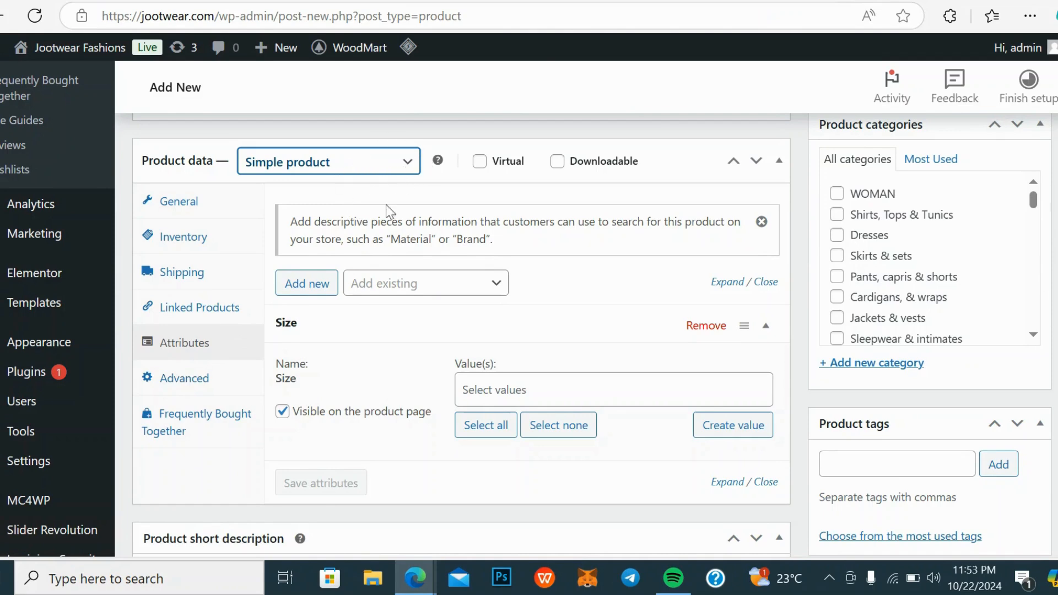
{"action": "scroll", "coordinate": [378, 252], "scroll_direction": "down", "scroll_amount": 3}
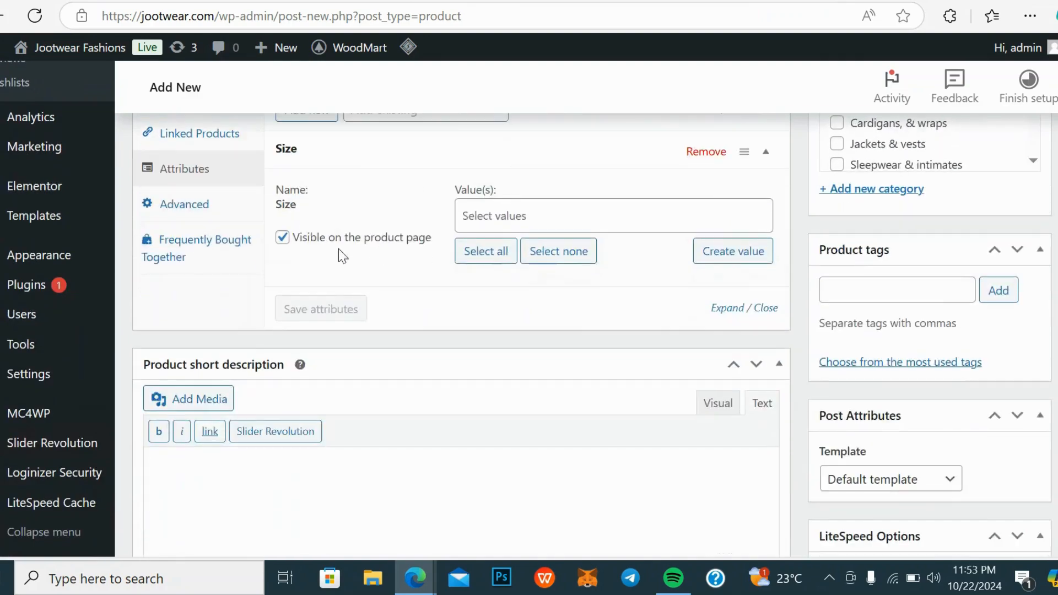
{"action": "scroll", "coordinate": [352, 190], "scroll_direction": "up", "scroll_amount": 5}
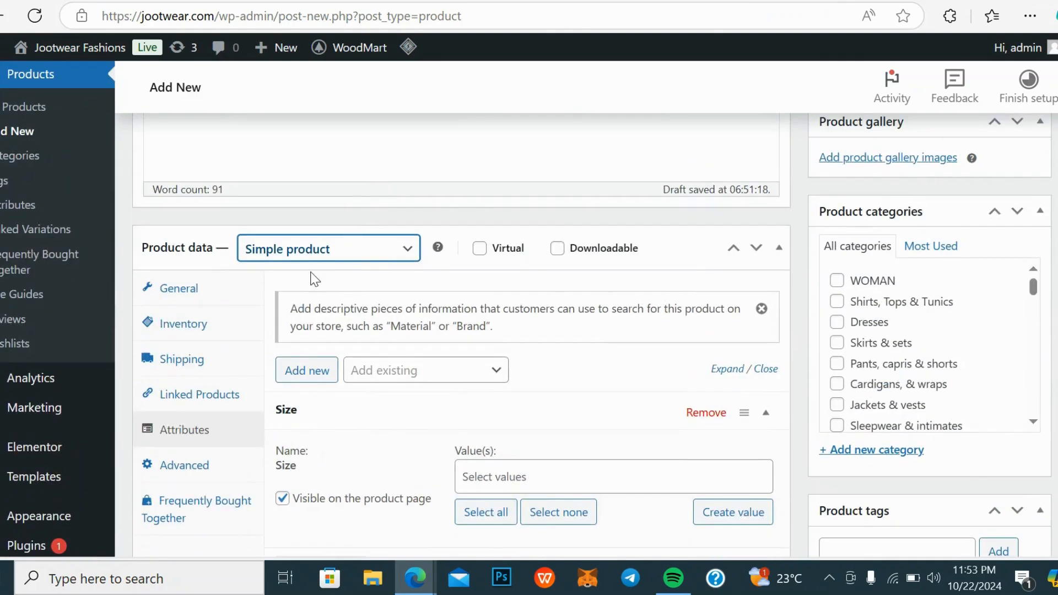
{"action": "scroll", "coordinate": [309, 275], "scroll_direction": "down", "scroll_amount": 2}
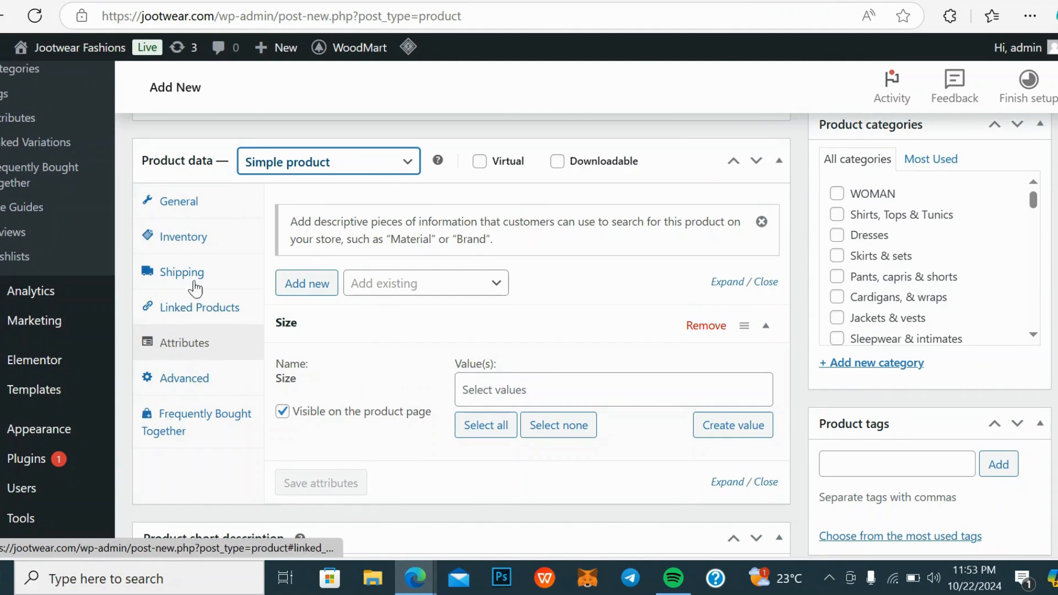
Check the existing attributes on offer and remove the Size attribute from the product
{"action": "left_click", "coordinate": [478, 287]}
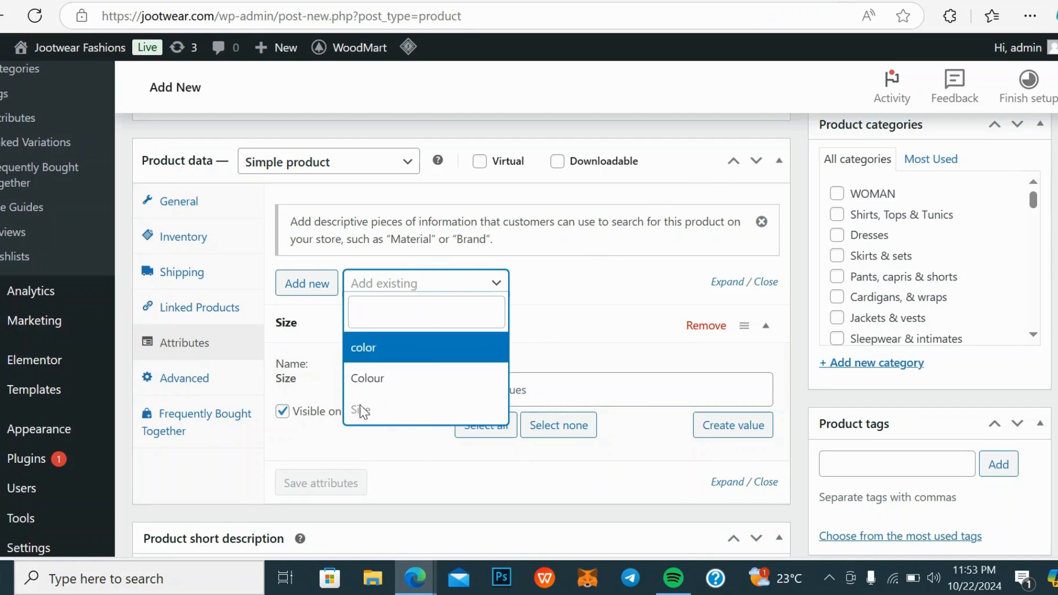
{"action": "left_click", "coordinate": [567, 315]}
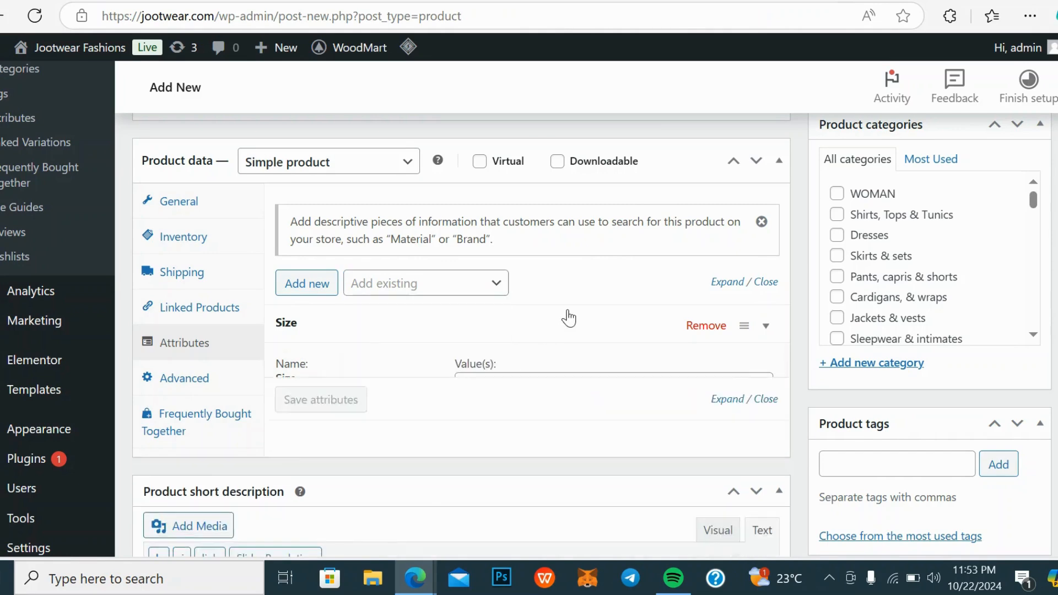
{"action": "left_click", "coordinate": [569, 318]}
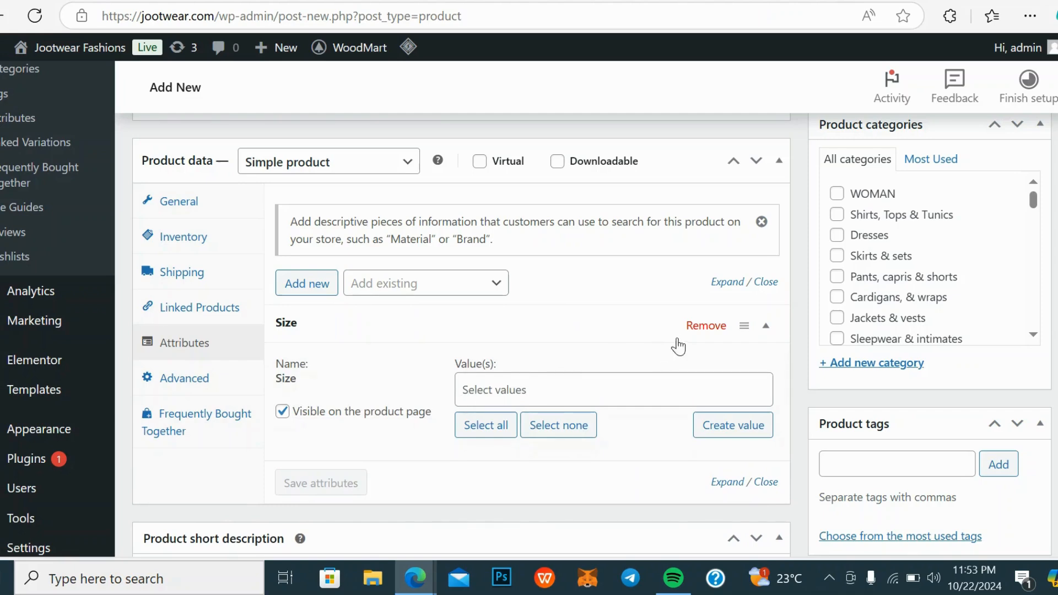
{"action": "left_click", "coordinate": [719, 329]}
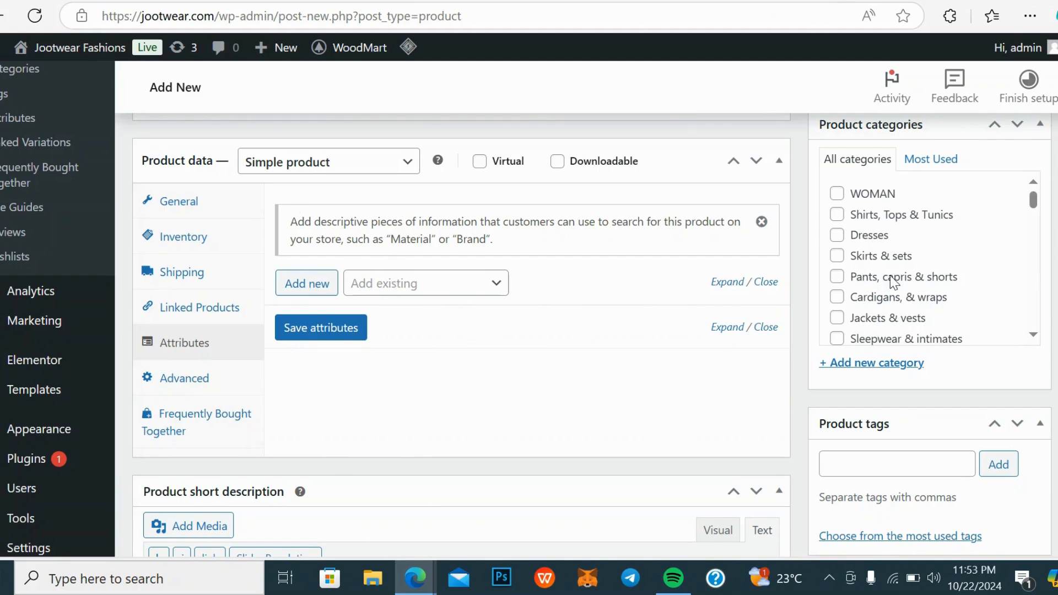
Examine the product gallery video options, closing them without adding a video
{"action": "scroll", "coordinate": [890, 276], "scroll_direction": "up", "scroll_amount": 10}
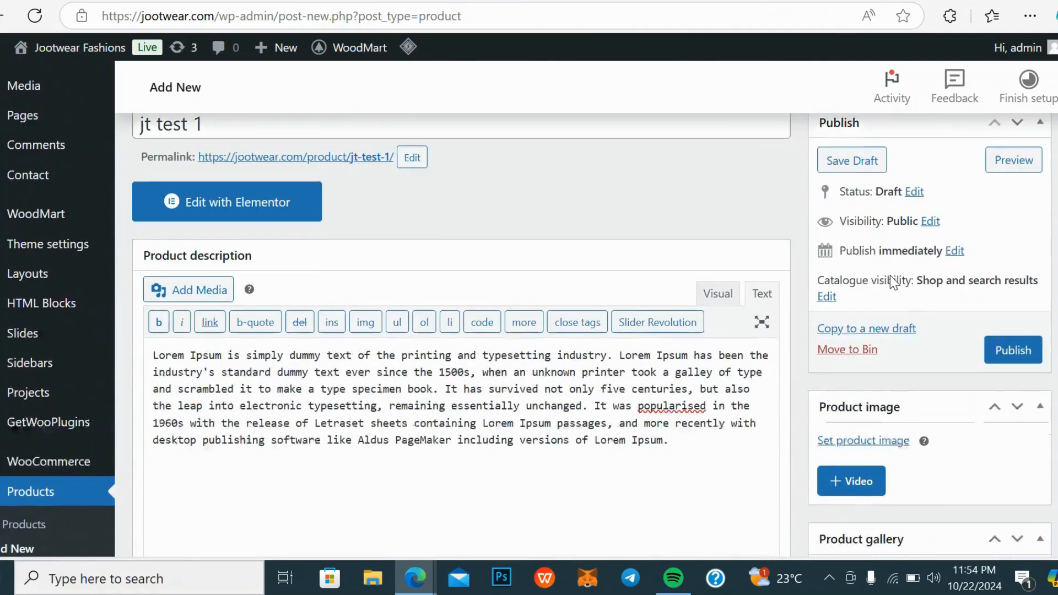
{"action": "scroll", "coordinate": [890, 275], "scroll_direction": "down", "scroll_amount": 5}
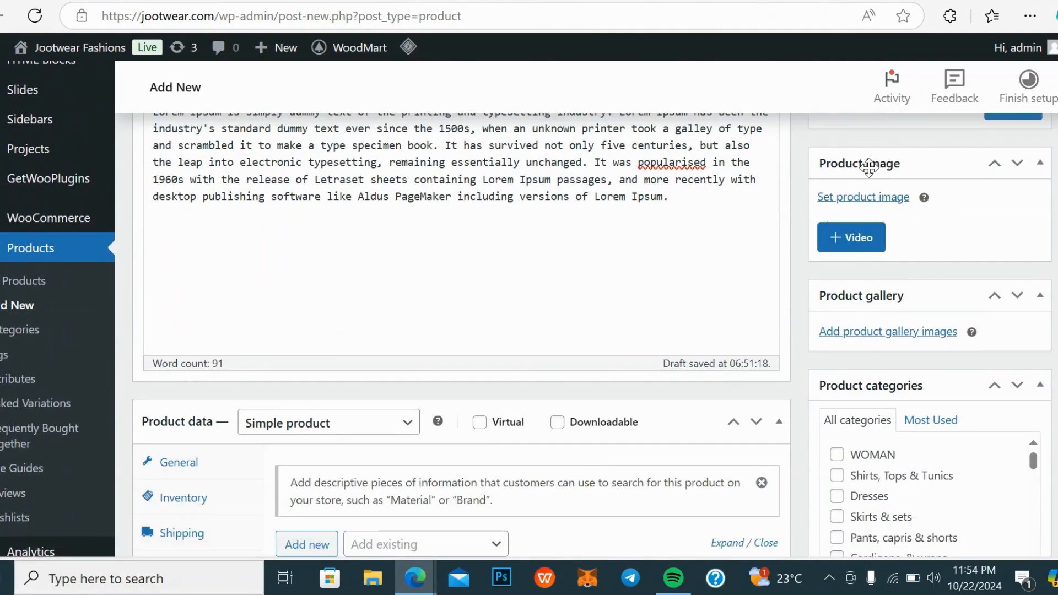
{"action": "left_click", "coordinate": [853, 247]}
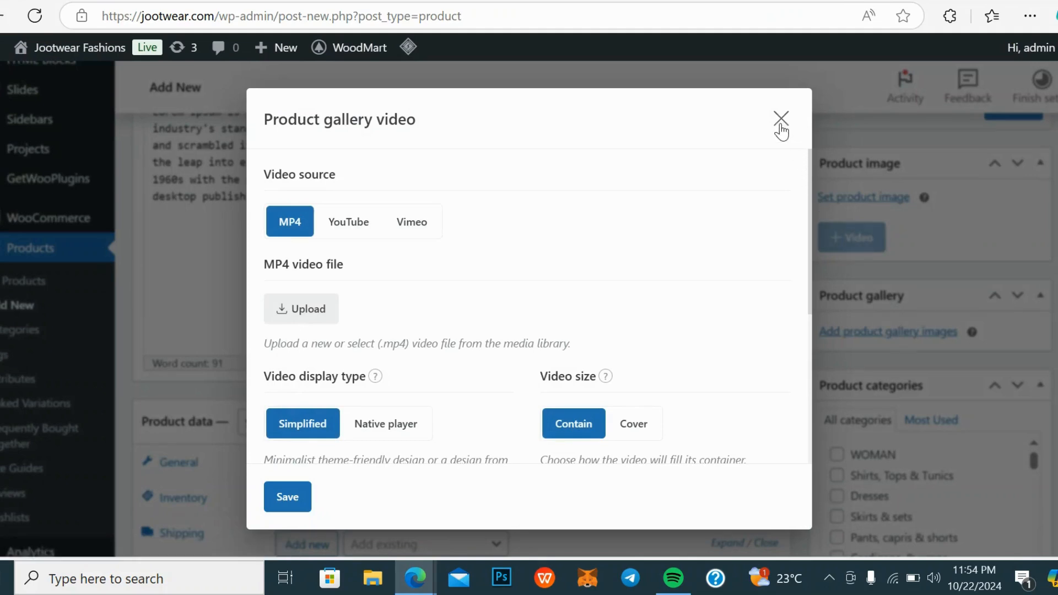
{"action": "left_click", "coordinate": [781, 122]}
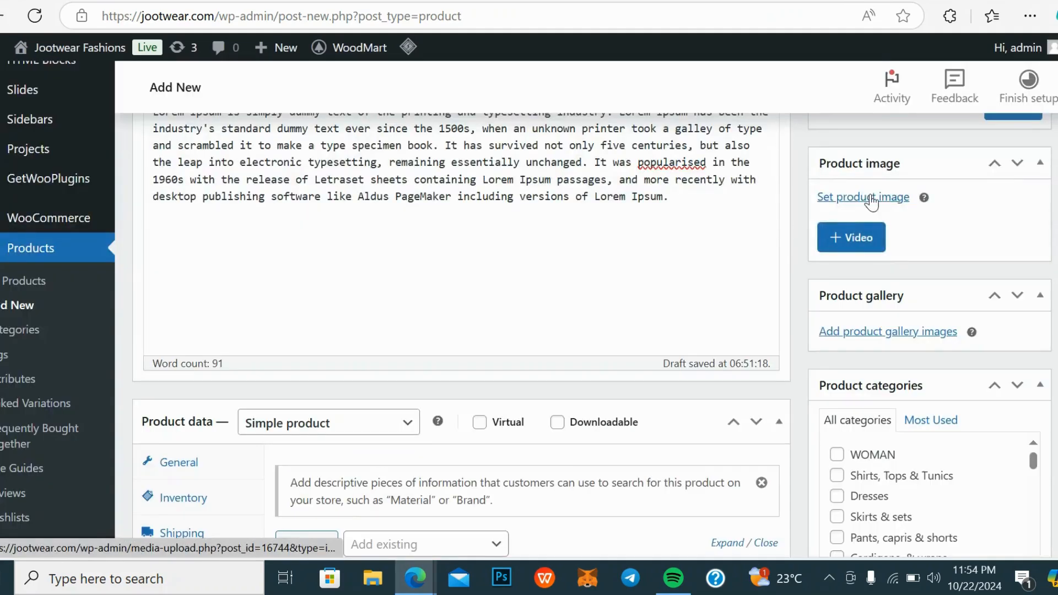
Set the full-front orange sweater photo 8.0.1.jpg from the media library as the product image
{"action": "left_click", "coordinate": [863, 197]}
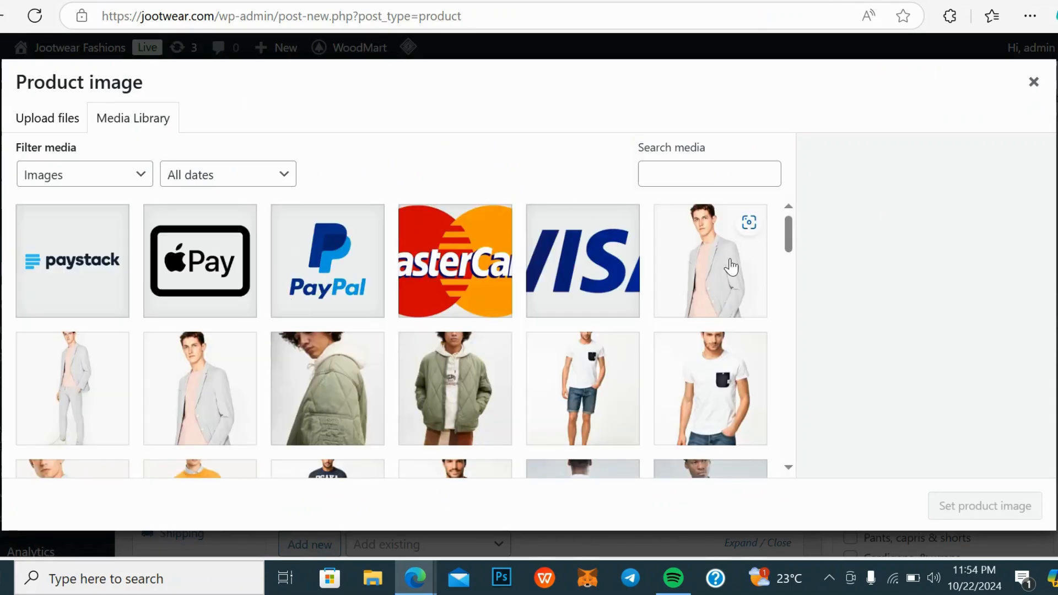
{"action": "scroll", "coordinate": [711, 332], "scroll_direction": "down", "scroll_amount": 1}
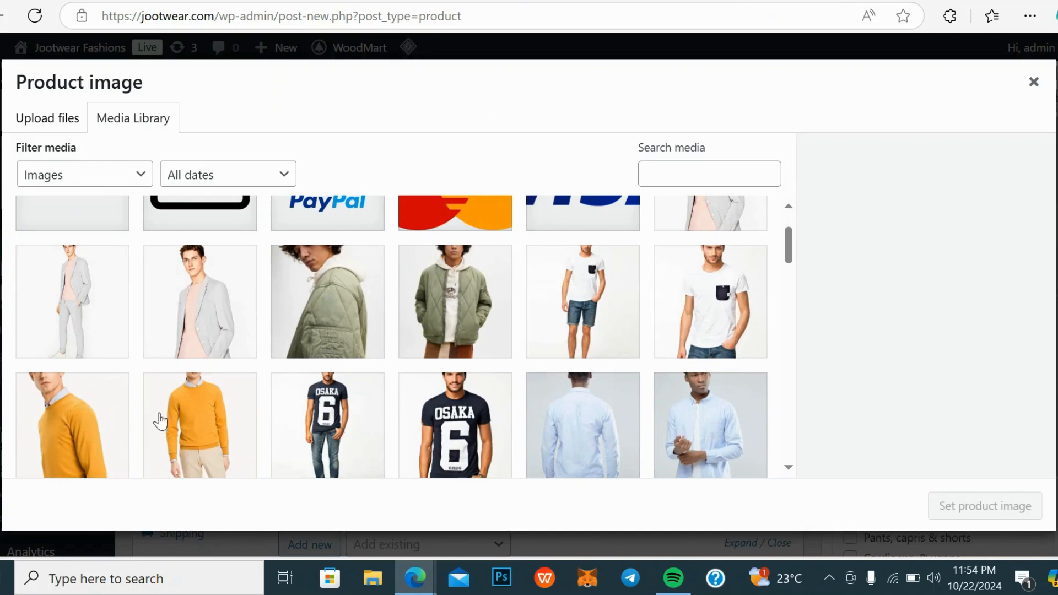
{"action": "left_click", "coordinate": [179, 420]}
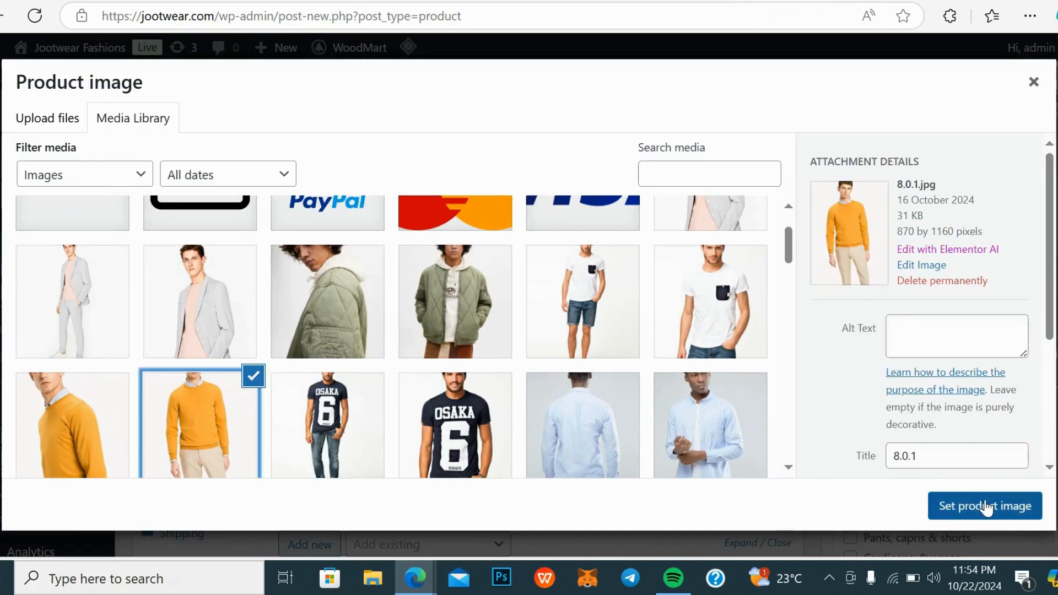
{"action": "left_click", "coordinate": [976, 514]}
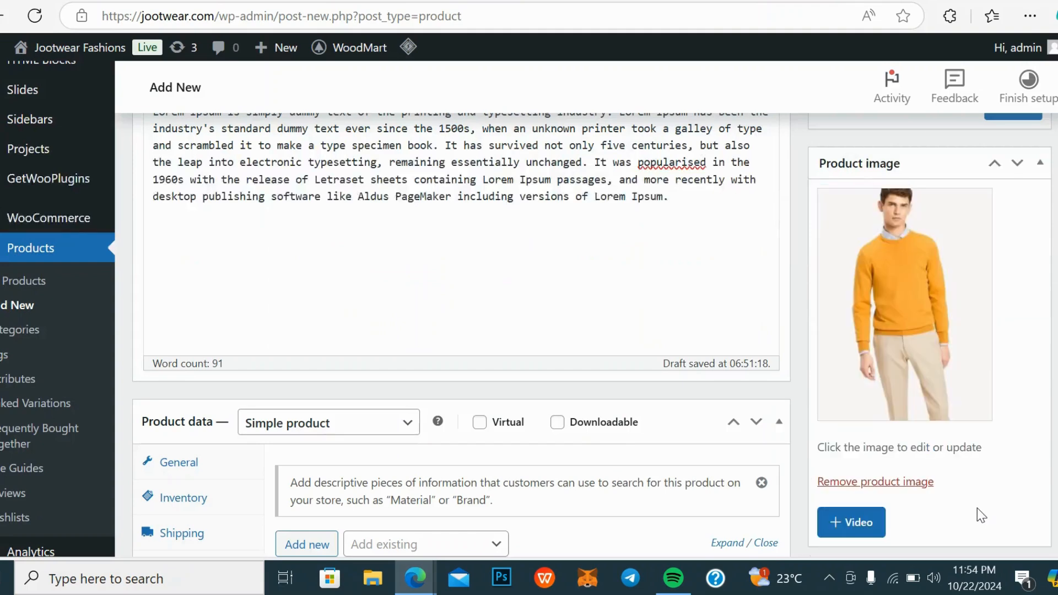
Add the front-view photo of the green quilted jacket from the media library to the product gallery
{"action": "scroll", "coordinate": [954, 226], "scroll_direction": "down", "scroll_amount": 8}
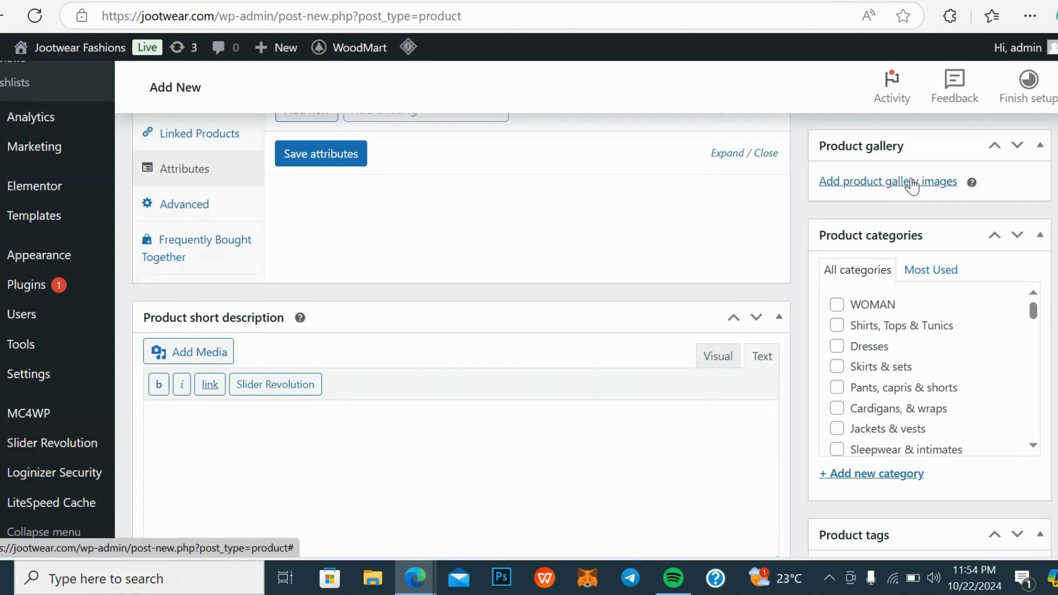
{"action": "left_click", "coordinate": [881, 187]}
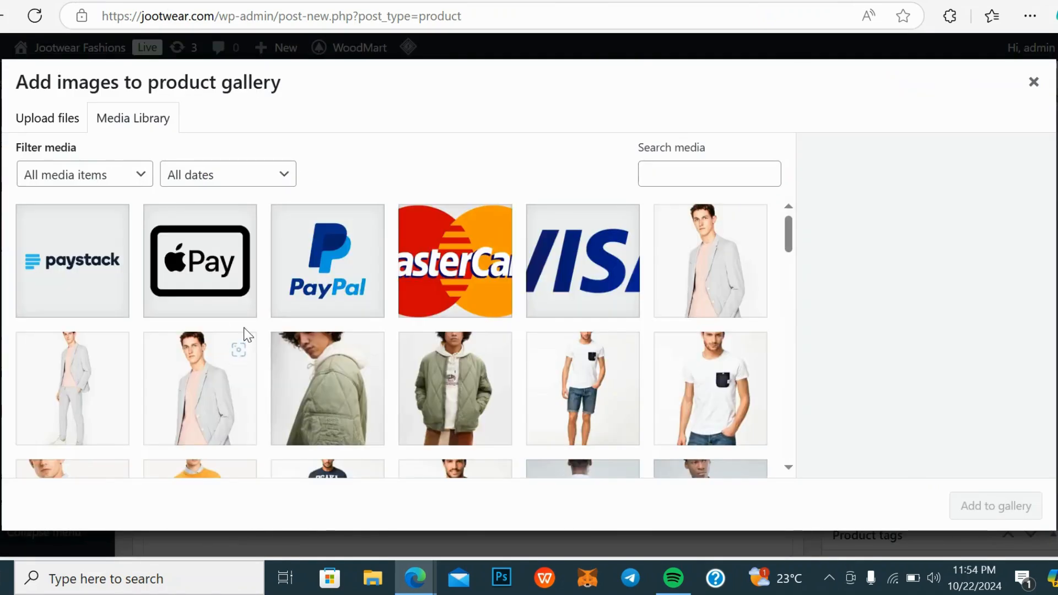
{"action": "scroll", "coordinate": [402, 429], "scroll_direction": "down", "scroll_amount": 5}
{"action": "left_click", "coordinate": [82, 281]}
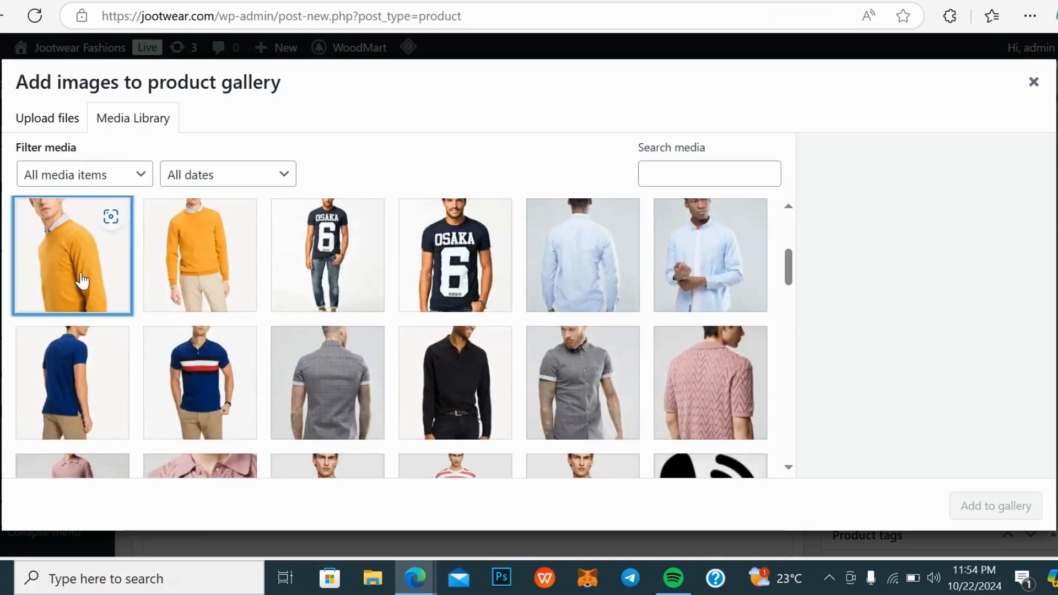
{"action": "scroll", "coordinate": [460, 262], "scroll_direction": "up", "scroll_amount": 3}
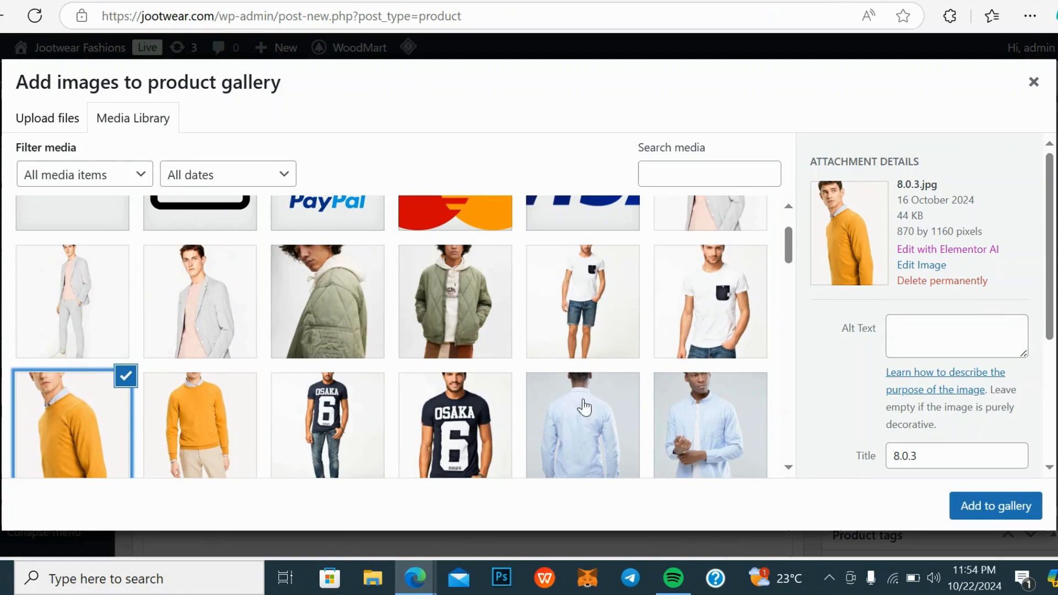
{"action": "left_click", "coordinate": [596, 321]}
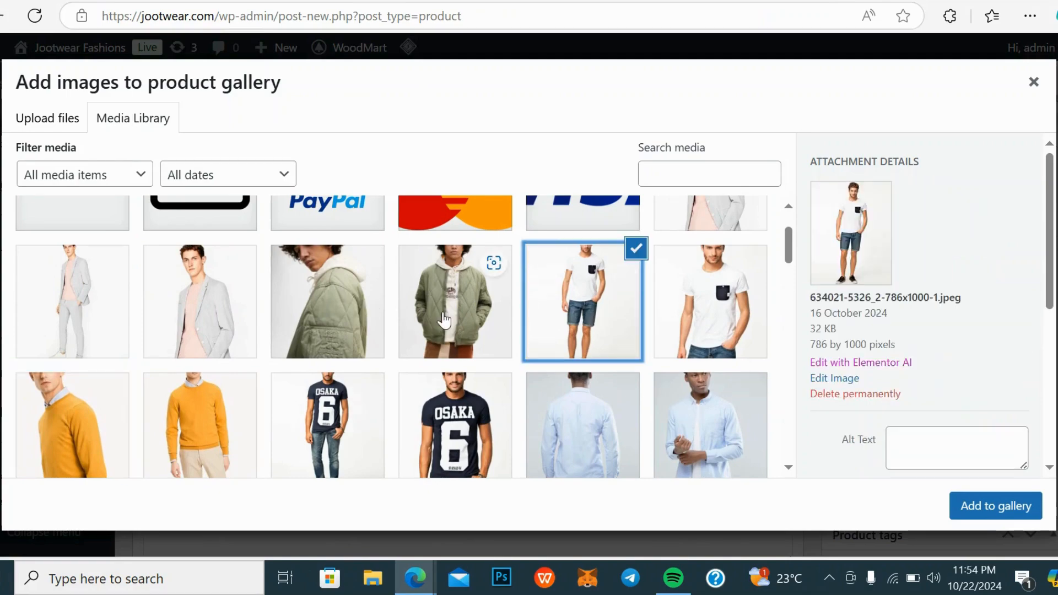
{"action": "left_click", "coordinate": [444, 320]}
{"action": "left_click", "coordinate": [962, 504]}
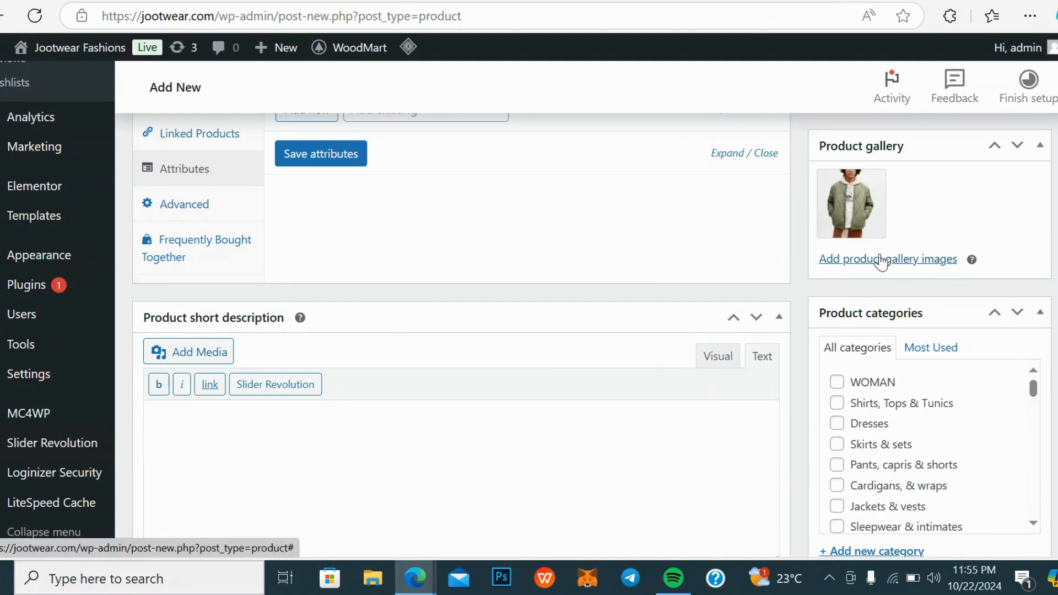
Add the orange sweater close-up 8.0.3.jpg to the product gallery and place it before the green jacket photo
{"action": "left_click", "coordinate": [841, 259]}
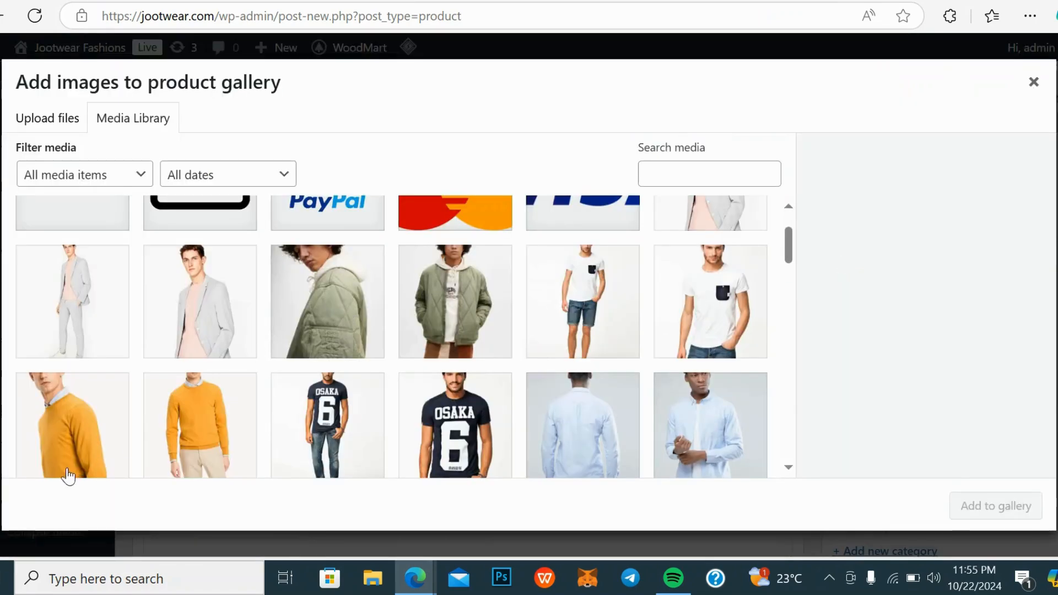
{"action": "left_click", "coordinate": [70, 466]}
{"action": "left_click", "coordinate": [986, 505]}
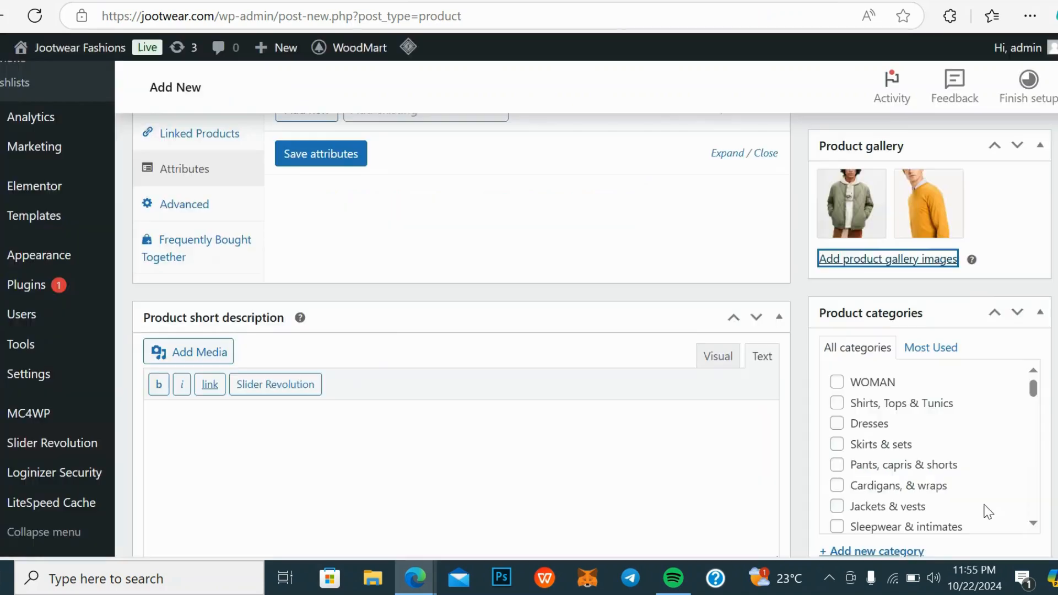
{"action": "left_click_drag", "start_coordinate": [926, 203], "coordinate": [844, 201]}
Assign the product to the WOMAN category
{"action": "scroll", "coordinate": [903, 265], "scroll_direction": "down", "scroll_amount": 1}
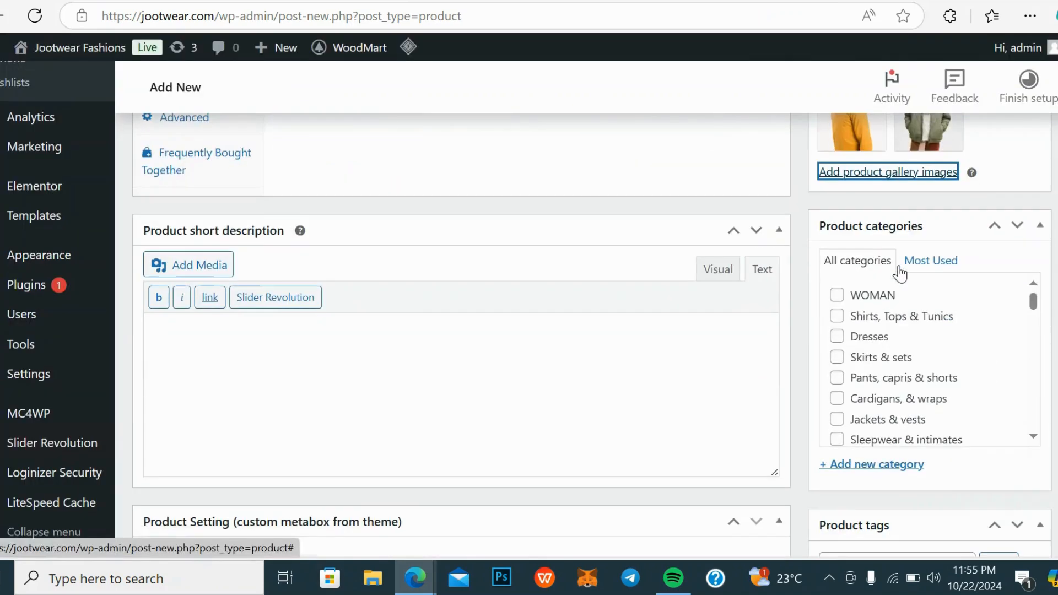
{"action": "scroll", "coordinate": [907, 298], "scroll_direction": "up", "scroll_amount": 1}
{"action": "scroll", "coordinate": [907, 297], "scroll_direction": "down", "scroll_amount": 1}
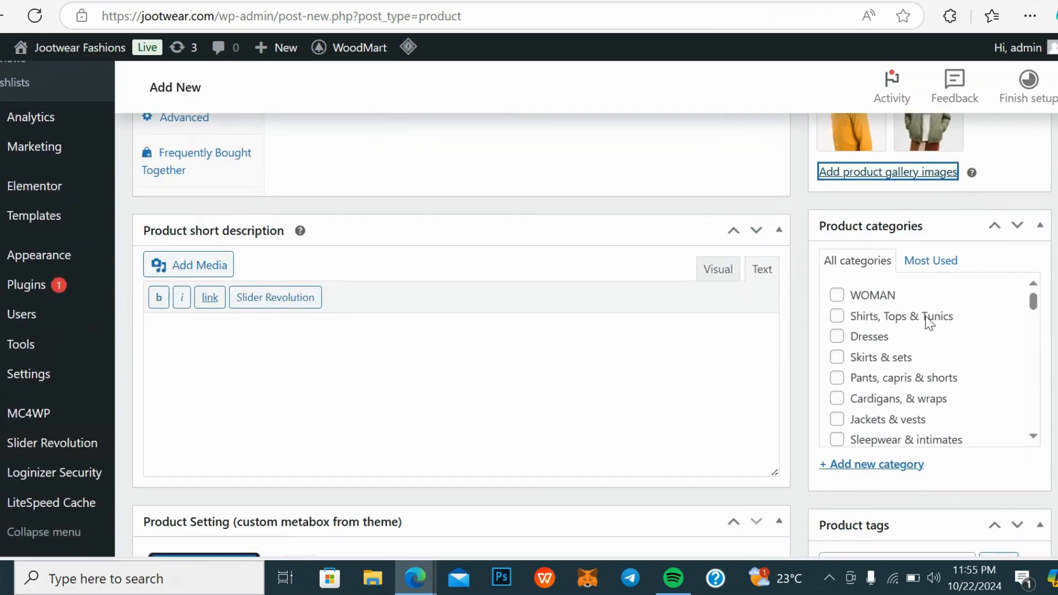
{"action": "scroll", "coordinate": [924, 315], "scroll_direction": "up", "scroll_amount": 2}
{"action": "scroll", "coordinate": [921, 337], "scroll_direction": "down", "scroll_amount": 2}
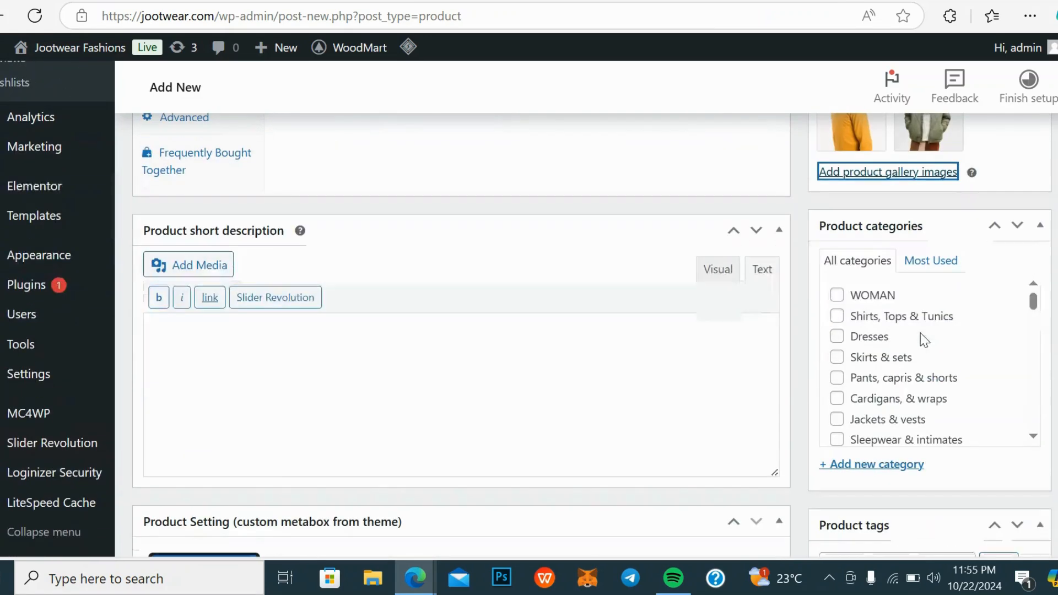
{"action": "left_click", "coordinate": [835, 296]}
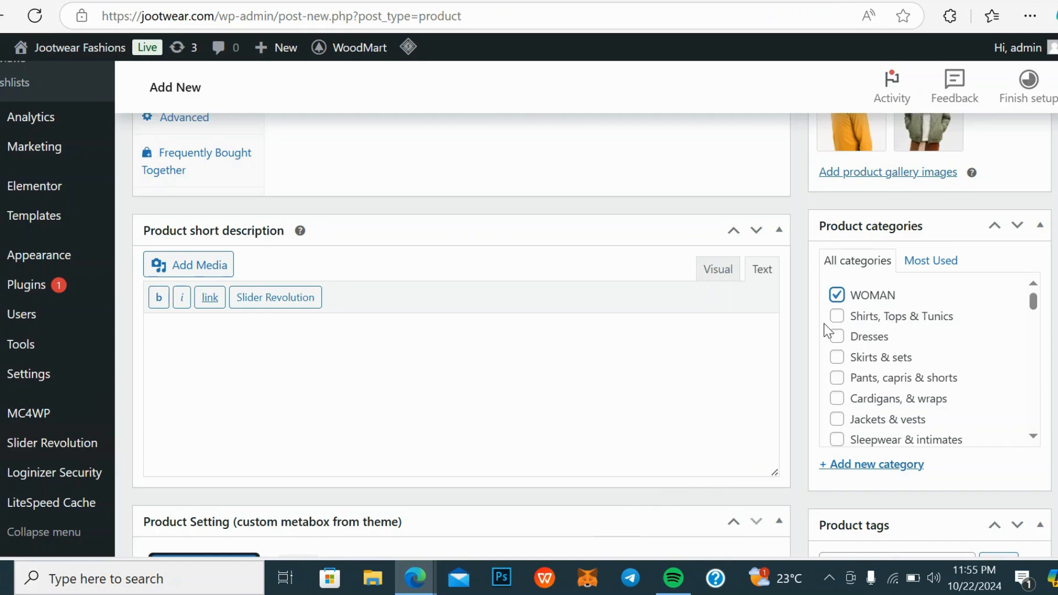
Assign the product to the Shirts, Tops & Tunics category instead of WOMAN
{"action": "left_click", "coordinate": [837, 317]}
{"action": "left_click", "coordinate": [835, 298]}
{"action": "scroll", "coordinate": [867, 331], "scroll_direction": "up", "scroll_amount": 2}
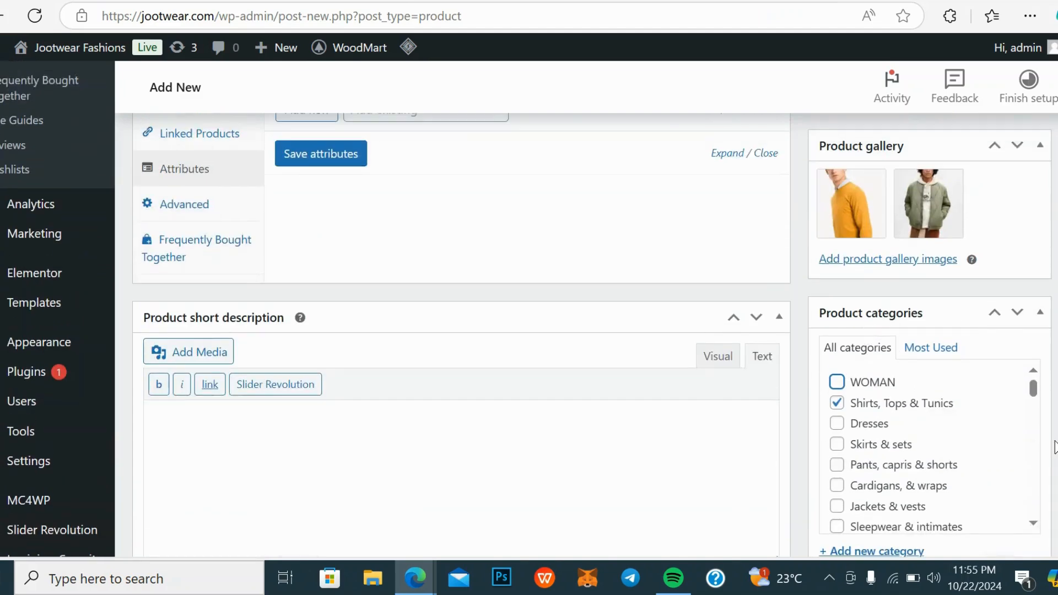
Look through the whole list of product categories and the theme's general product settings
{"action": "scroll", "coordinate": [953, 389], "scroll_direction": "down", "scroll_amount": 3}
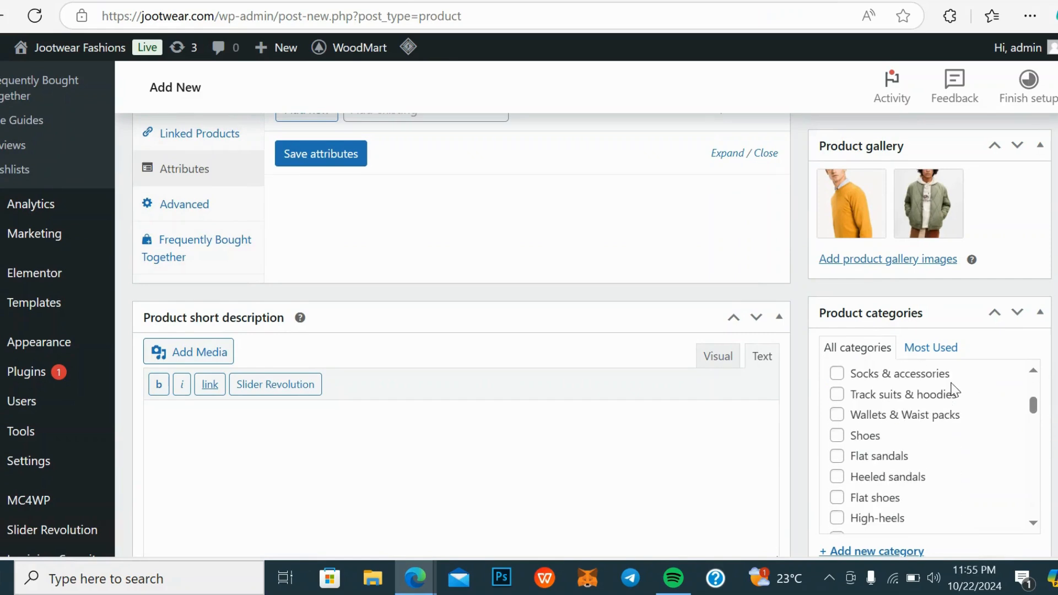
{"action": "scroll", "coordinate": [940, 393], "scroll_direction": "up", "scroll_amount": 3}
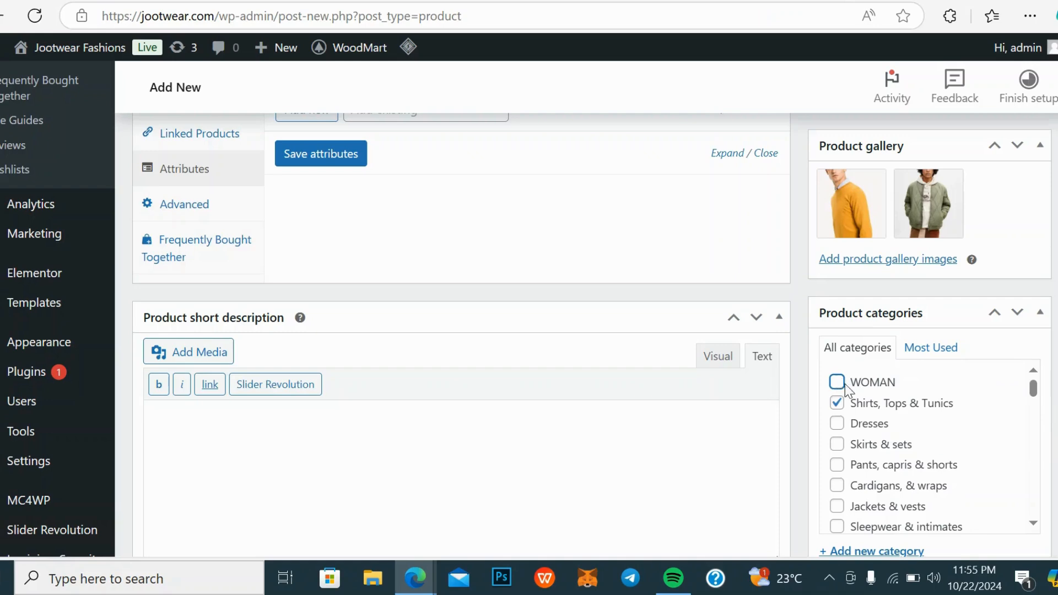
{"action": "scroll", "coordinate": [844, 411], "scroll_direction": "down", "scroll_amount": 5}
{"action": "scroll", "coordinate": [845, 417], "scroll_direction": "down", "scroll_amount": 6}
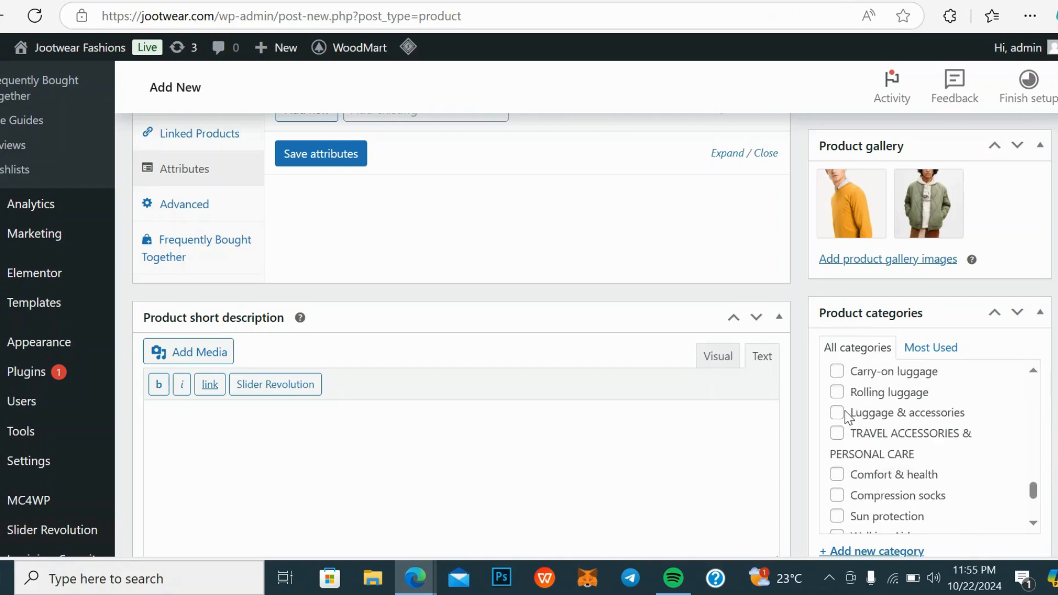
{"action": "scroll", "coordinate": [845, 411], "scroll_direction": "down", "scroll_amount": 2}
{"action": "scroll", "coordinate": [844, 410], "scroll_direction": "up", "scroll_amount": 2}
{"action": "scroll", "coordinate": [884, 453], "scroll_direction": "up", "scroll_amount": 10}
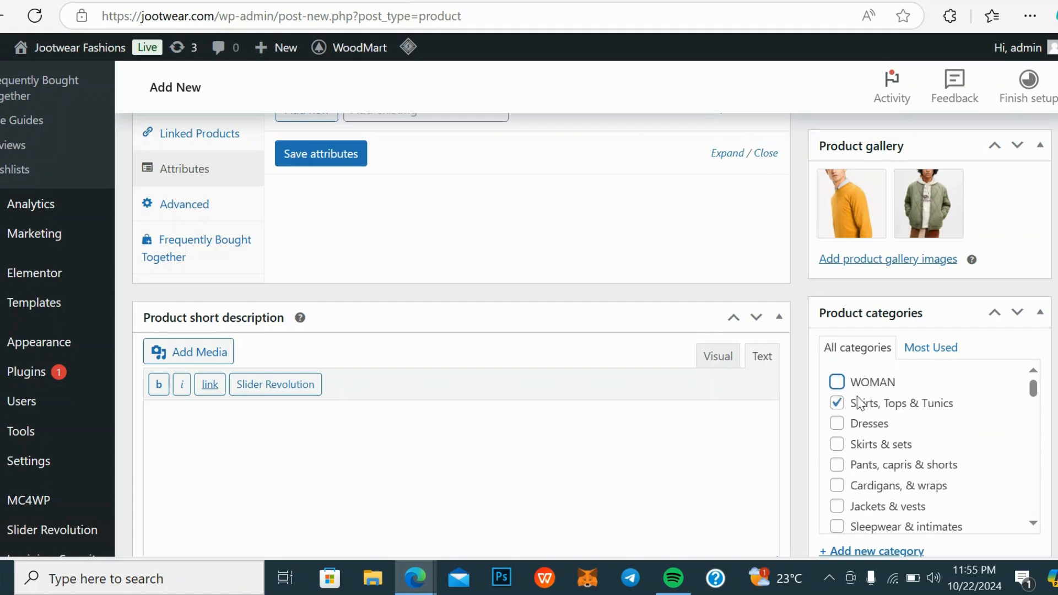
{"action": "scroll", "coordinate": [937, 386], "scroll_direction": "down", "scroll_amount": 2}
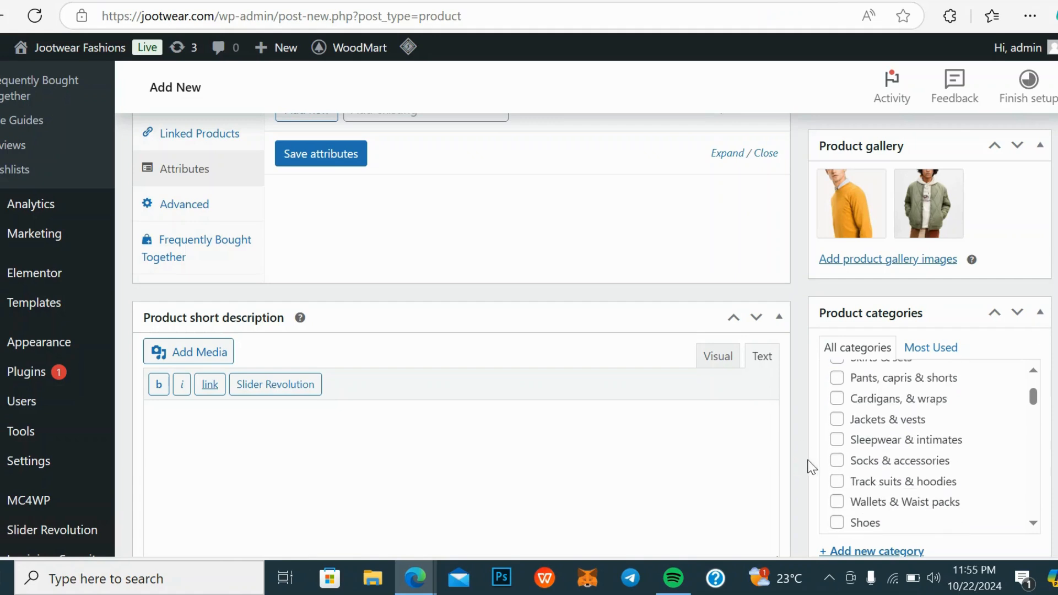
{"action": "scroll", "coordinate": [881, 456], "scroll_direction": "down", "scroll_amount": 2}
{"action": "scroll", "coordinate": [910, 456], "scroll_direction": "down", "scroll_amount": 10}
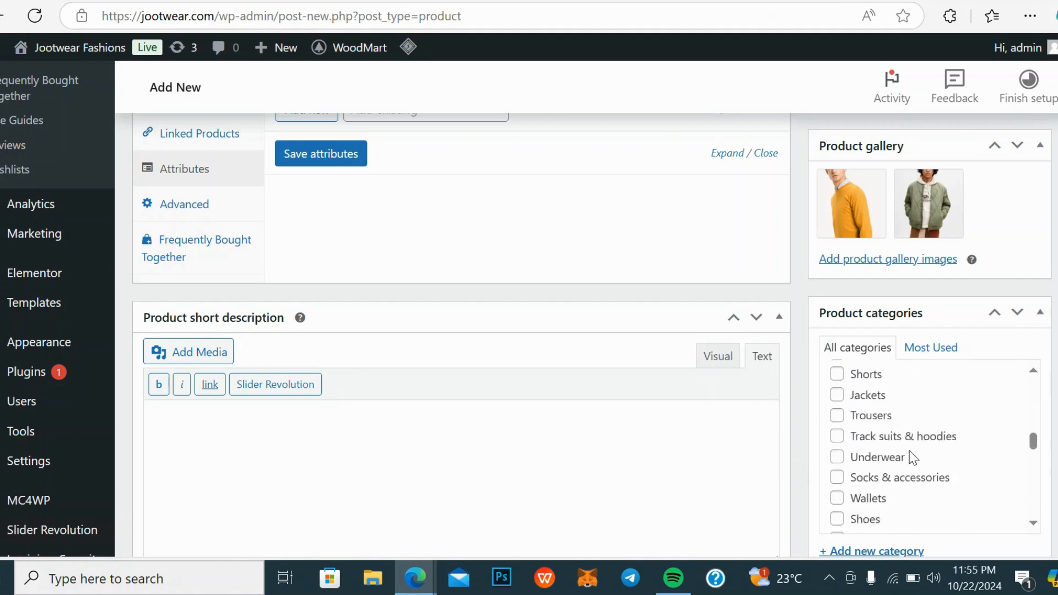
{"action": "scroll", "coordinate": [462, 331], "scroll_direction": "down", "scroll_amount": 5}
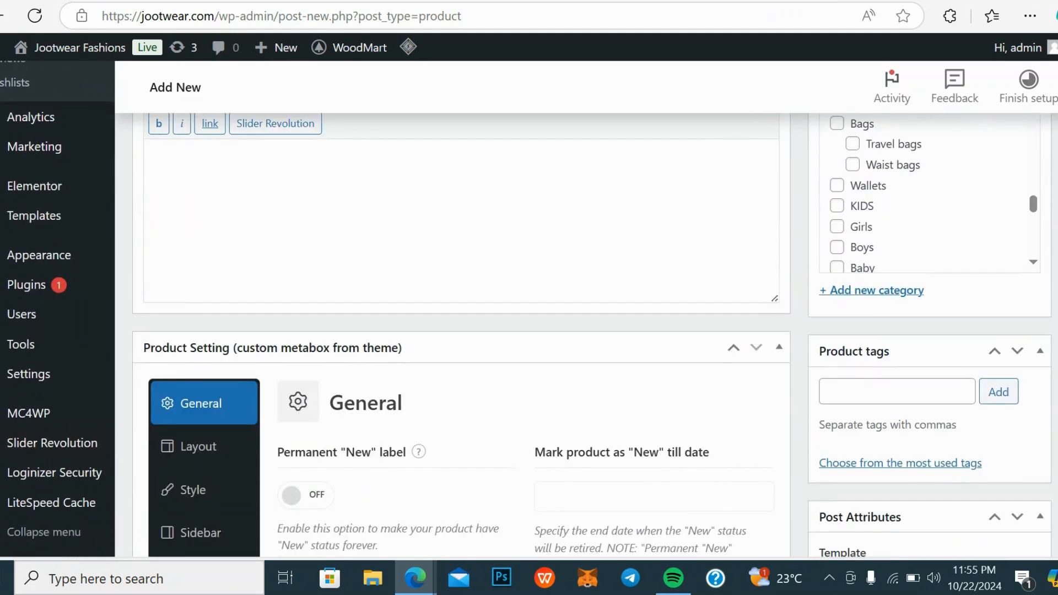
{"action": "scroll", "coordinate": [462, 331], "scroll_direction": "down", "scroll_amount": 2}
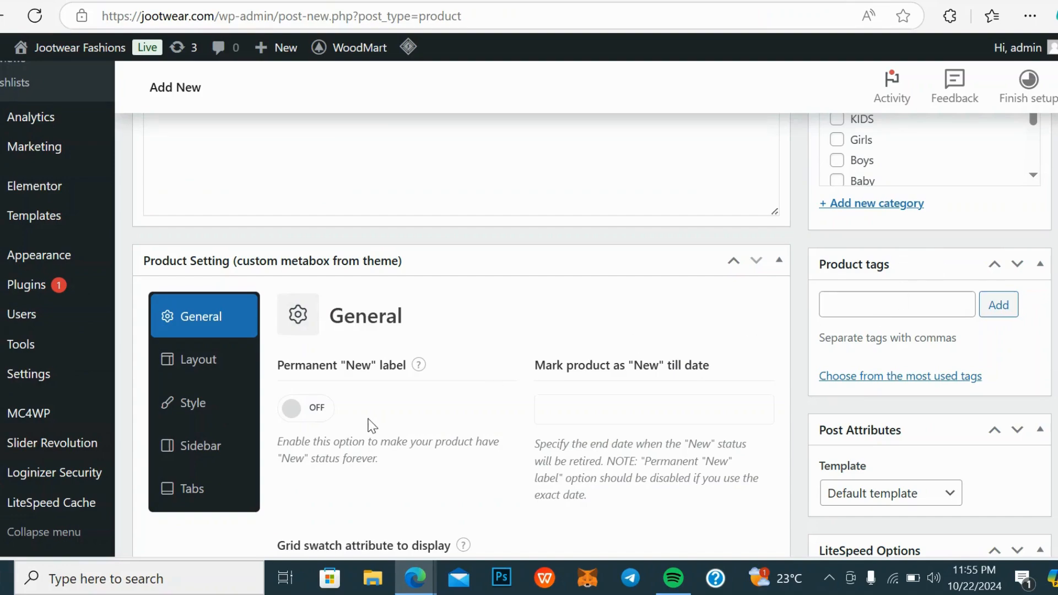
{"action": "scroll", "coordinate": [372, 426], "scroll_direction": "up", "scroll_amount": 15}
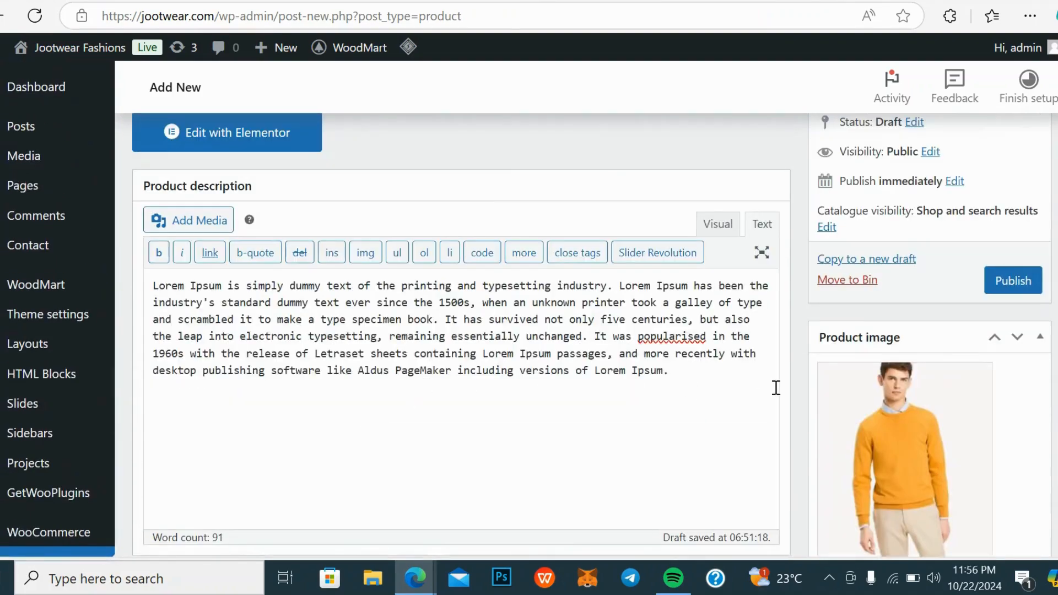
{"action": "scroll", "coordinate": [777, 380], "scroll_direction": "down", "scroll_amount": 12}
{"action": "scroll", "coordinate": [845, 342], "scroll_direction": "up", "scroll_amount": 2}
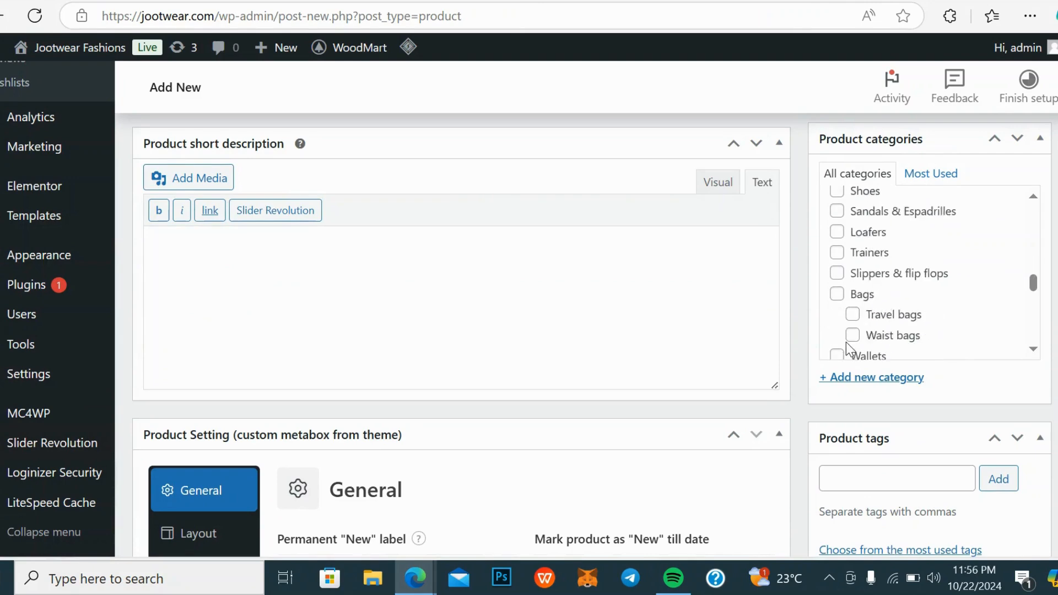
Enter "cardigan,hoodies" as the product tags
{"action": "scroll", "coordinate": [870, 342], "scroll_direction": "down", "scroll_amount": 5}
{"action": "scroll", "coordinate": [909, 404], "scroll_direction": "down", "scroll_amount": 3}
{"action": "left_click", "coordinate": [844, 303]}
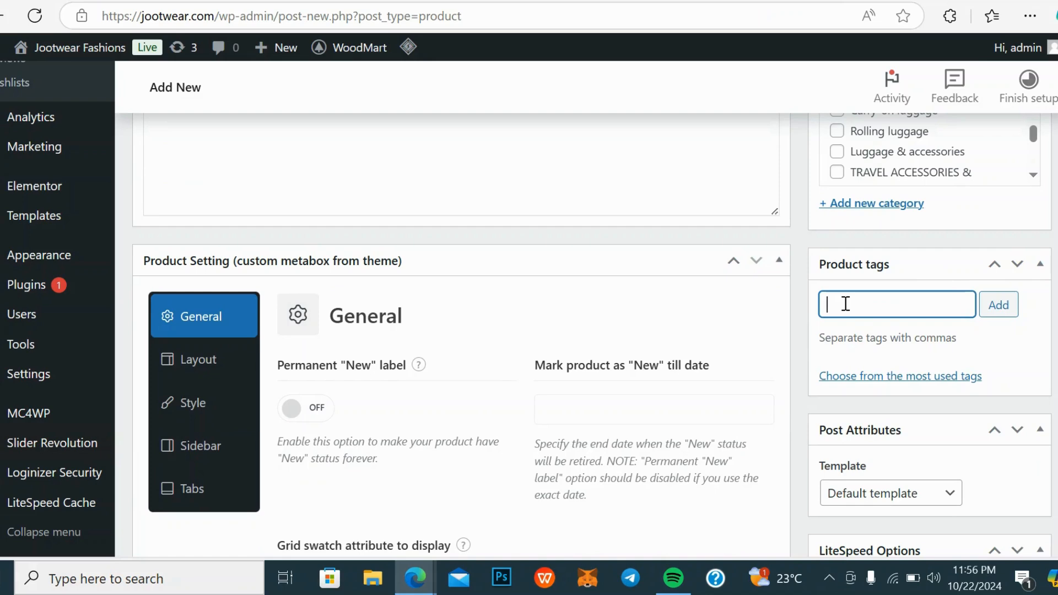
{"action": "type", "text": "ig"}
{"action": "type", "text": "an,hoodies"}
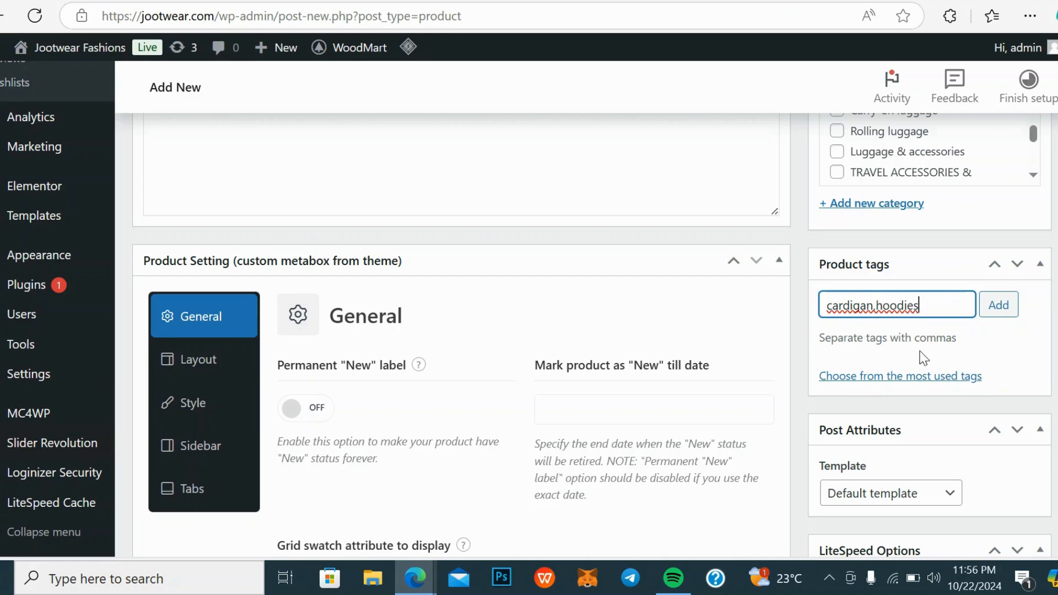
Set the product's size guide to Size Guide
{"action": "scroll", "coordinate": [902, 311], "scroll_direction": "down", "scroll_amount": 2}
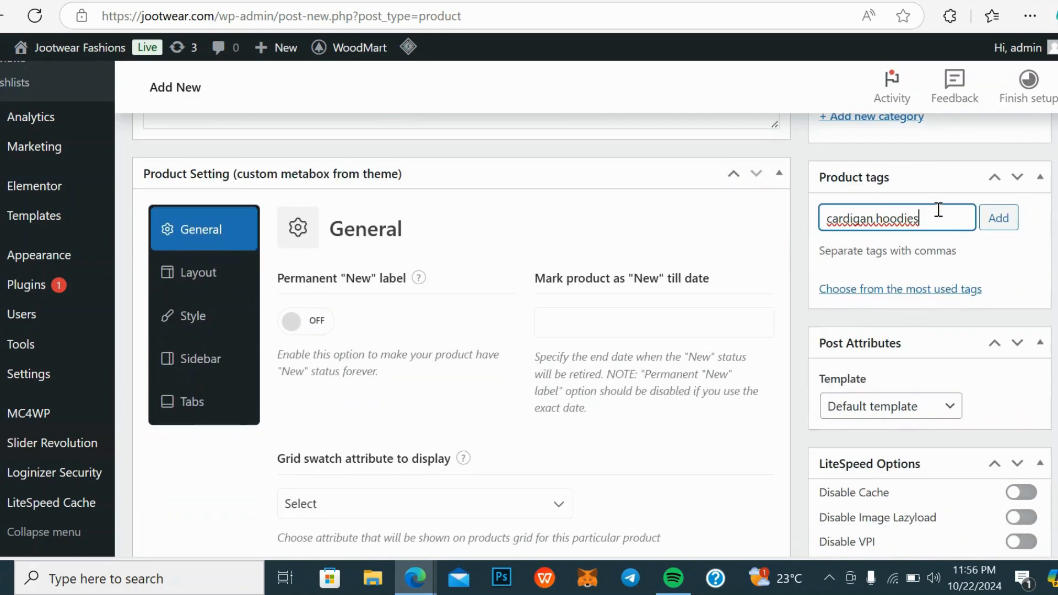
{"action": "scroll", "coordinate": [937, 216], "scroll_direction": "down", "scroll_amount": 4}
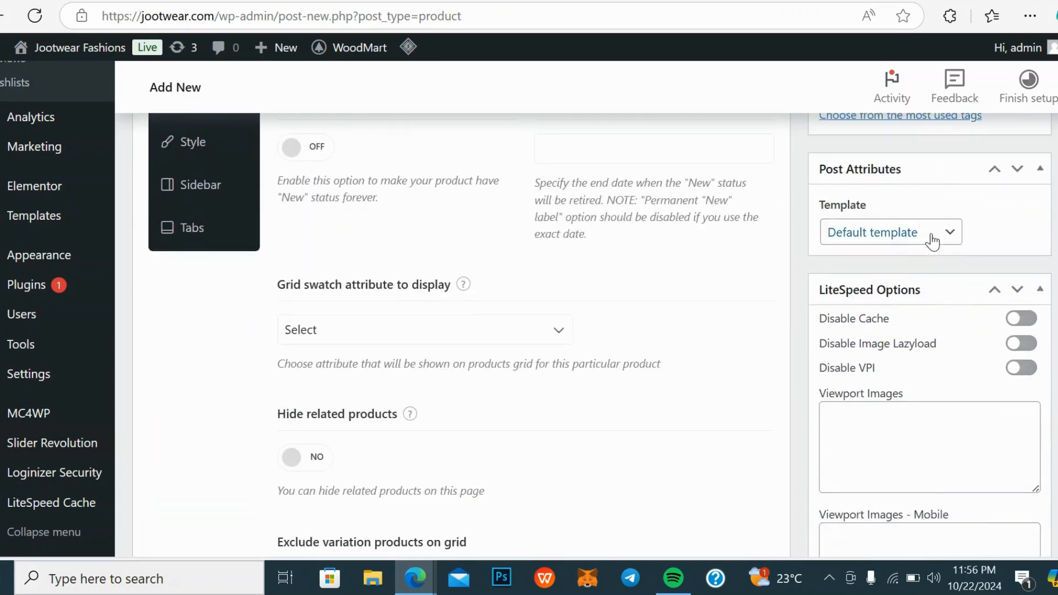
{"action": "scroll", "coordinate": [955, 273], "scroll_direction": "down", "scroll_amount": 8}
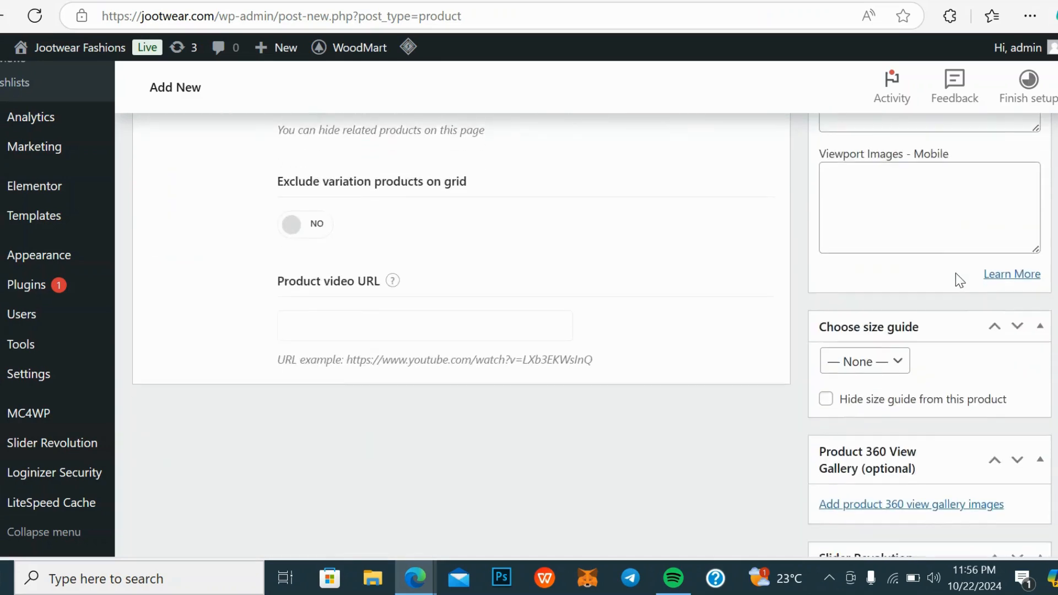
{"action": "scroll", "coordinate": [955, 273], "scroll_direction": "down", "scroll_amount": 2}
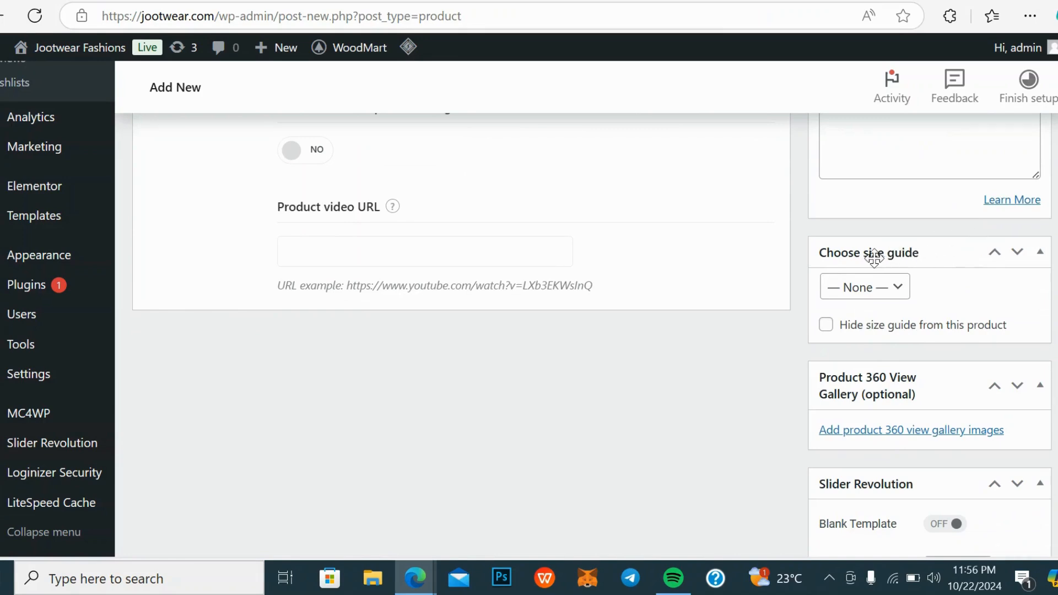
{"action": "left_click", "coordinate": [854, 288]}
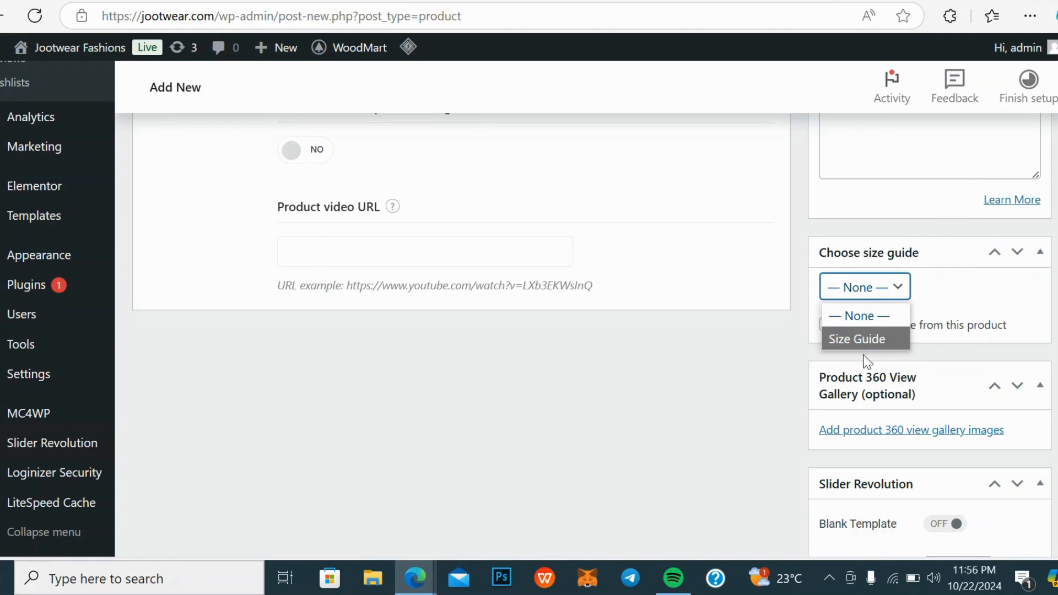
{"action": "left_click", "coordinate": [874, 342]}
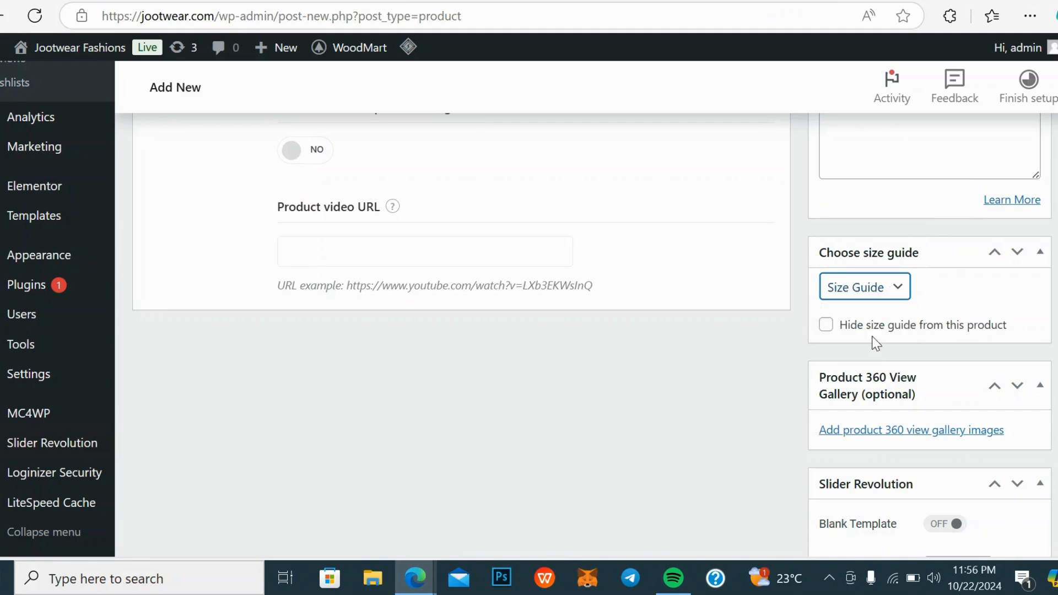
Review the optional 360 view gallery, Slider Revolution options, theme product settings, short description and main product description
{"action": "scroll", "coordinate": [876, 342], "scroll_direction": "down", "scroll_amount": 3}
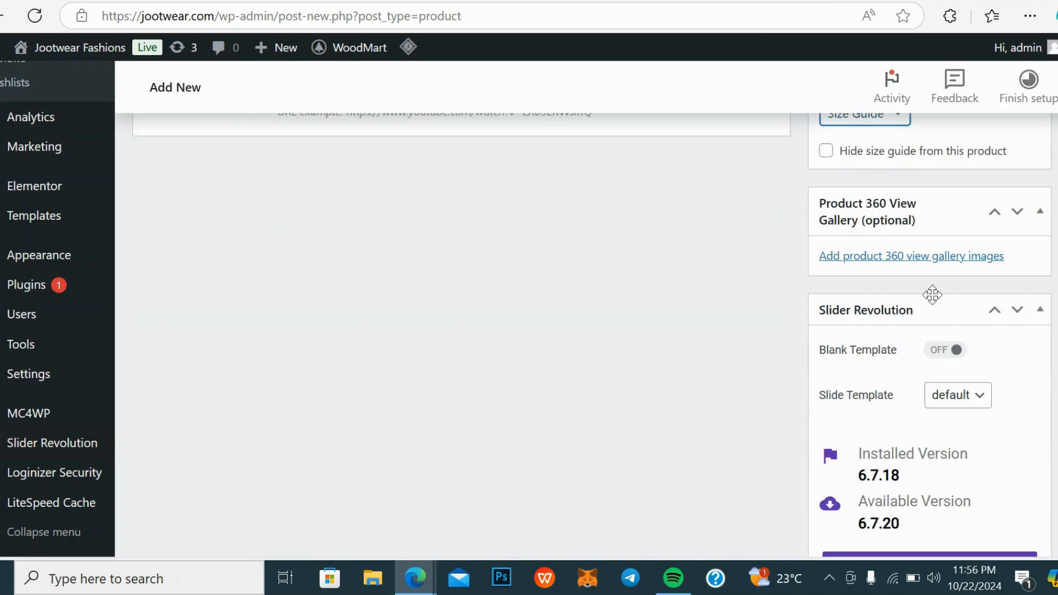
{"action": "scroll", "coordinate": [685, 309], "scroll_direction": "up", "scroll_amount": 2}
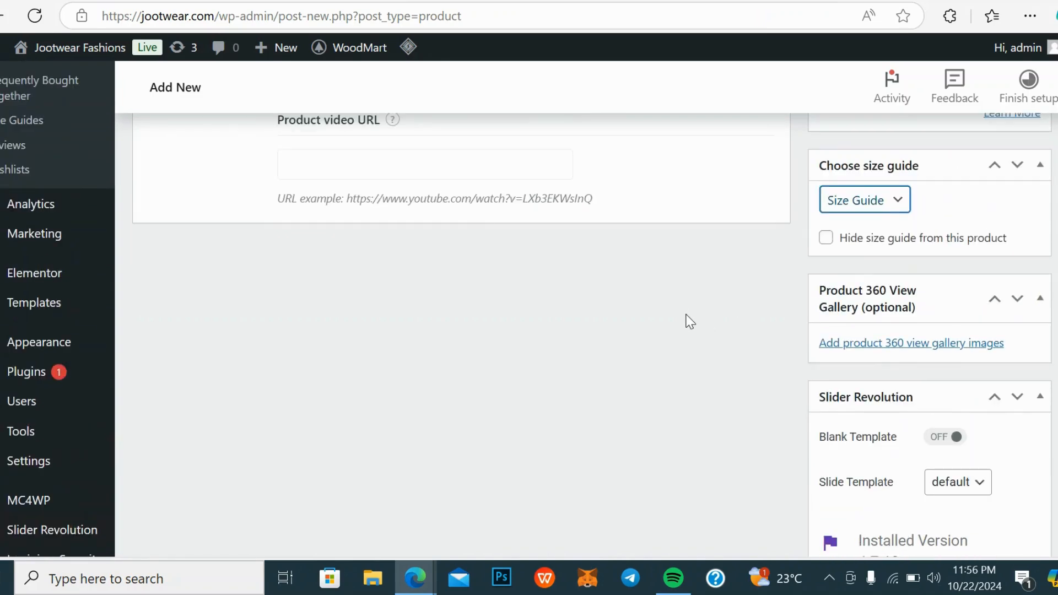
{"action": "scroll", "coordinate": [689, 321], "scroll_direction": "up", "scroll_amount": 2}
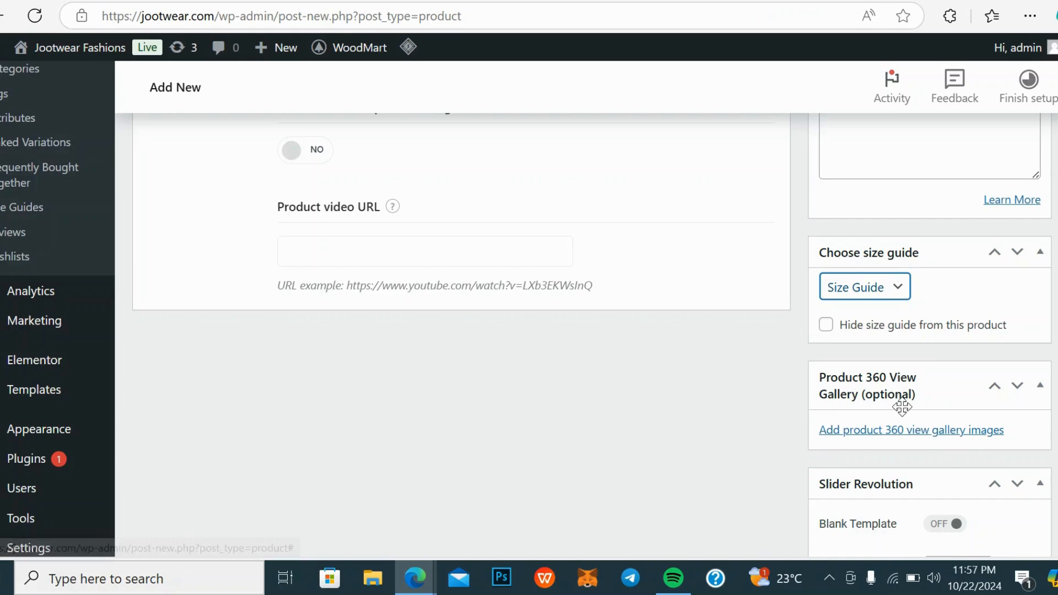
{"action": "scroll", "coordinate": [952, 389], "scroll_direction": "down", "scroll_amount": 5}
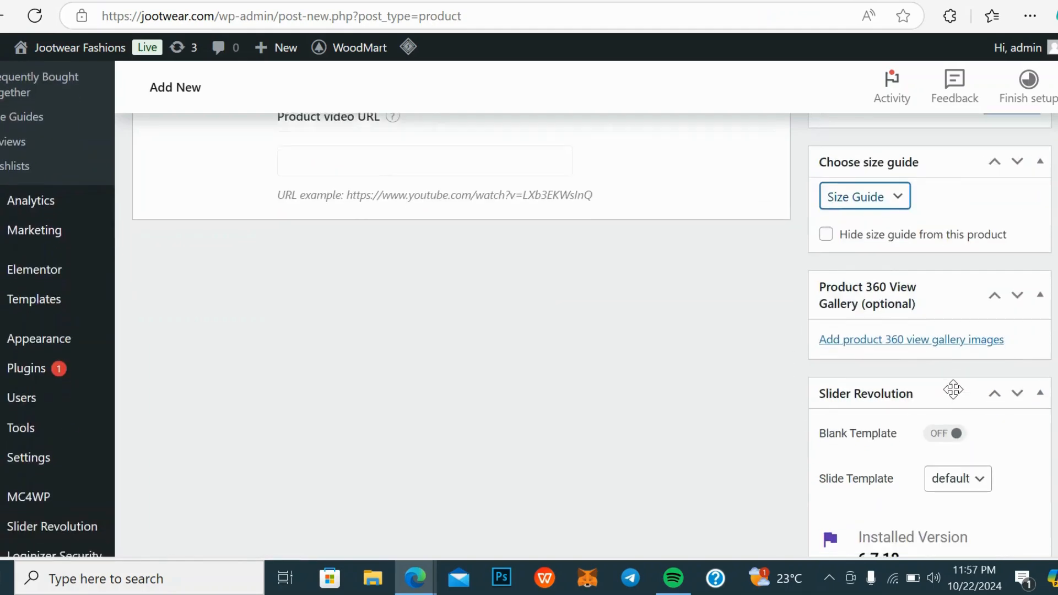
{"action": "scroll", "coordinate": [954, 397], "scroll_direction": "up", "scroll_amount": 9}
{"action": "scroll", "coordinate": [954, 389], "scroll_direction": "down", "scroll_amount": 3}
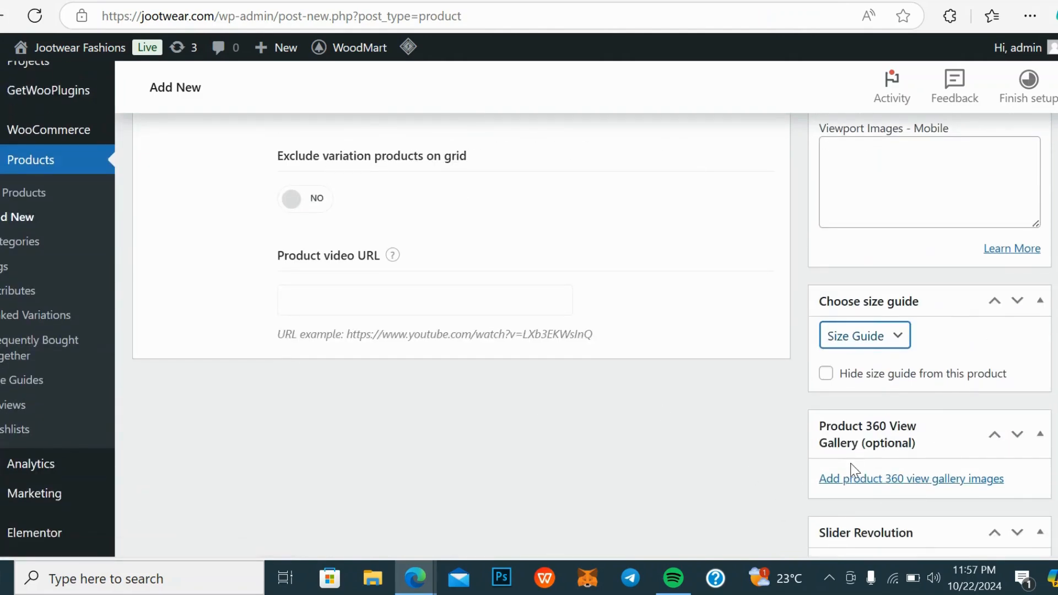
{"action": "scroll", "coordinate": [322, 418], "scroll_direction": "up", "scroll_amount": 10}
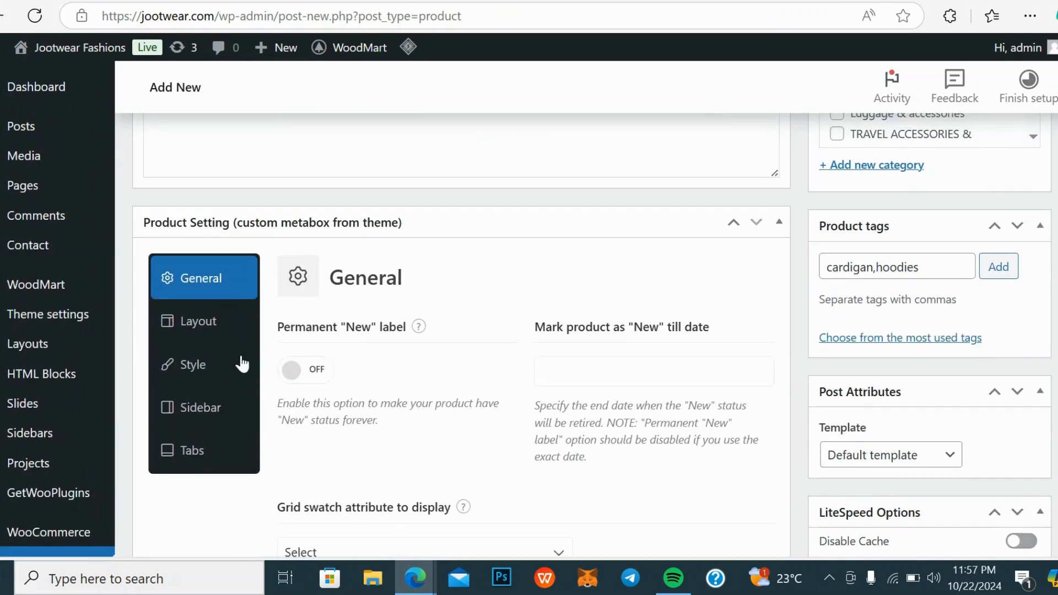
{"action": "scroll", "coordinate": [271, 279], "scroll_direction": "up", "scroll_amount": 15}
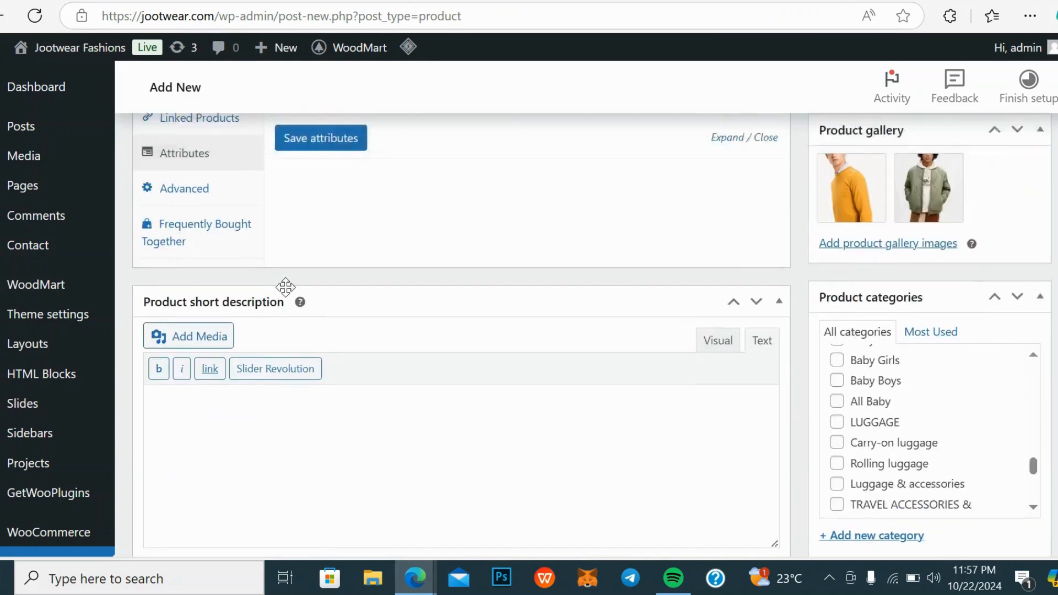
{"action": "scroll", "coordinate": [286, 293], "scroll_direction": "down", "scroll_amount": 5}
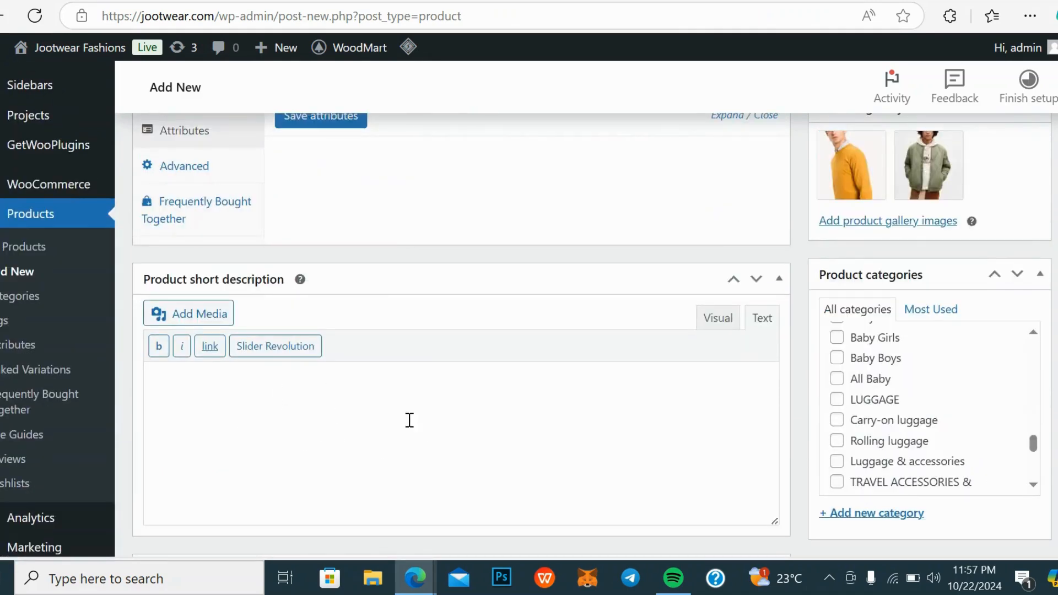
{"action": "scroll", "coordinate": [367, 449], "scroll_direction": "up", "scroll_amount": 12}
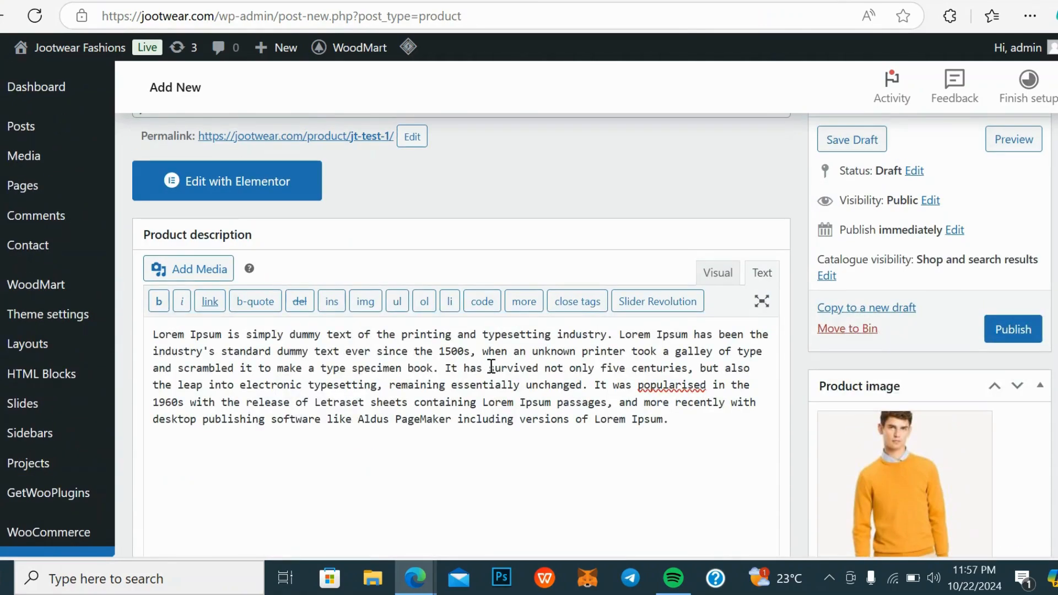
{"action": "scroll", "coordinate": [491, 366], "scroll_direction": "down", "scroll_amount": 10}
{"action": "scroll", "coordinate": [318, 357], "scroll_direction": "down", "scroll_amount": 5}
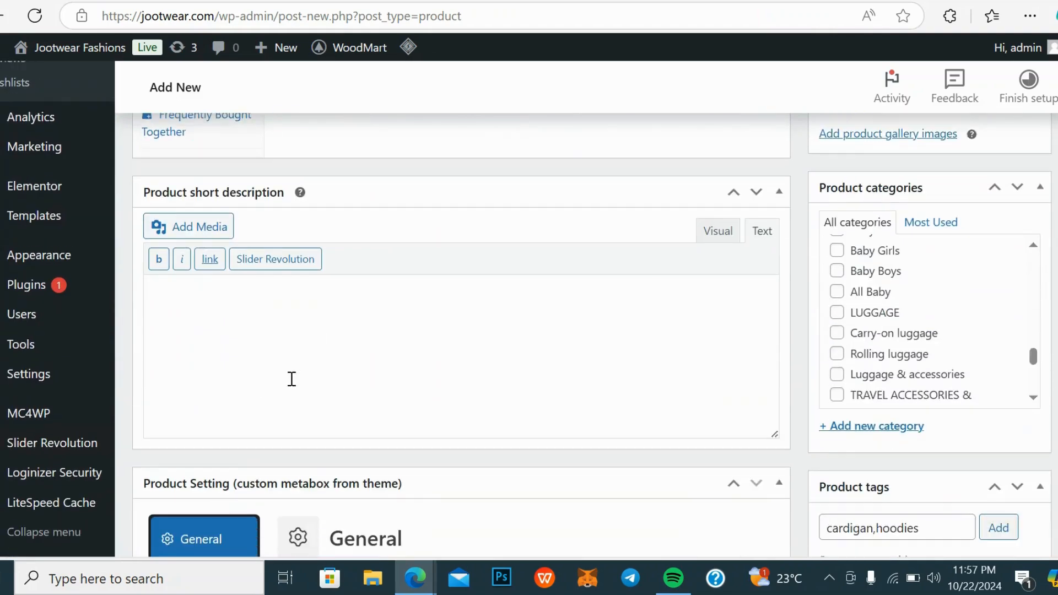
{"action": "scroll", "coordinate": [295, 383], "scroll_direction": "down", "scroll_amount": 6}
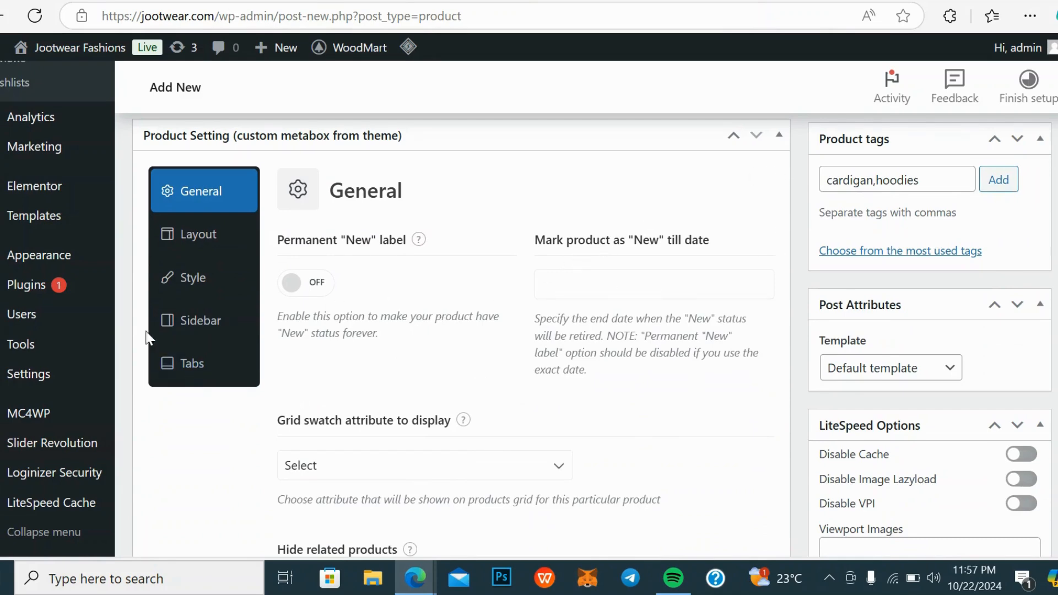
Publish the product "jt test 1"
{"action": "scroll", "coordinate": [462, 173], "scroll_direction": "up", "scroll_amount": 9}
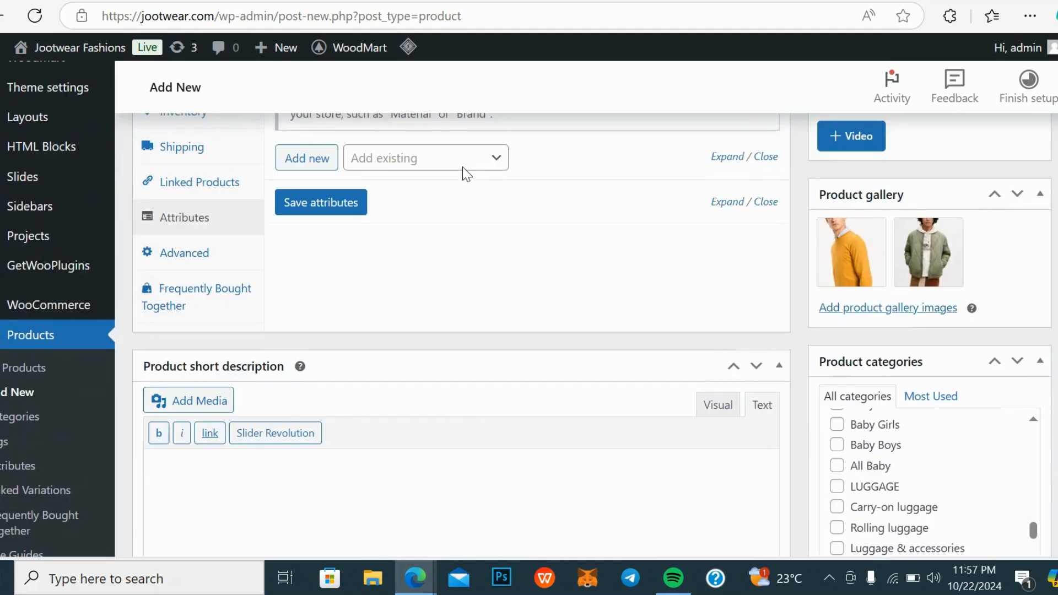
{"action": "scroll", "coordinate": [464, 172], "scroll_direction": "down", "scroll_amount": 2}
{"action": "scroll", "coordinate": [465, 213], "scroll_direction": "up", "scroll_amount": 5}
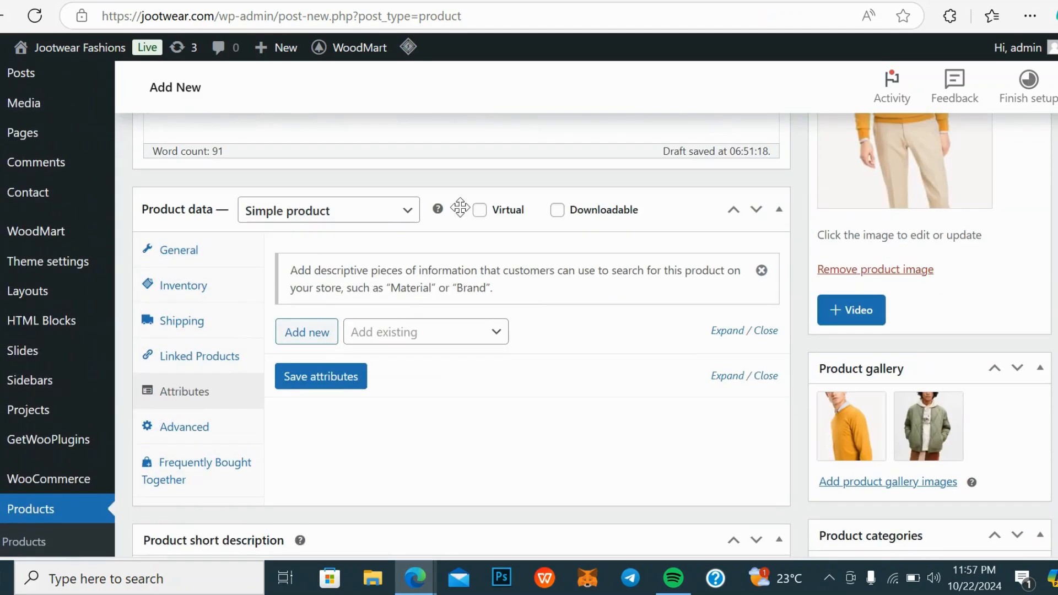
{"action": "scroll", "coordinate": [460, 207], "scroll_direction": "up", "scroll_amount": 3}
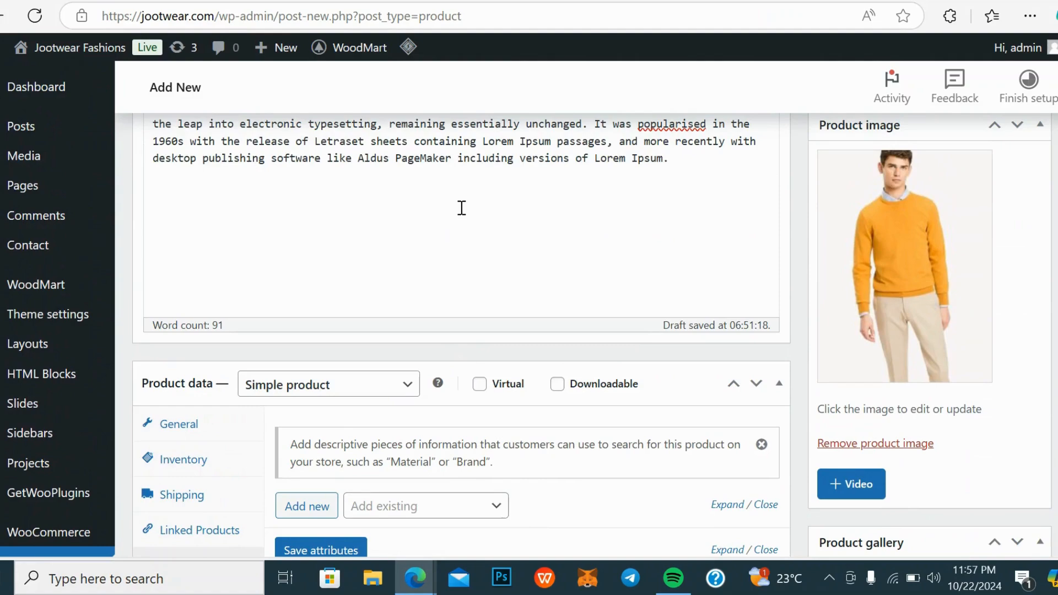
{"action": "scroll", "coordinate": [462, 207], "scroll_direction": "up", "scroll_amount": 10}
{"action": "scroll", "coordinate": [978, 408], "scroll_direction": "down", "scroll_amount": 5}
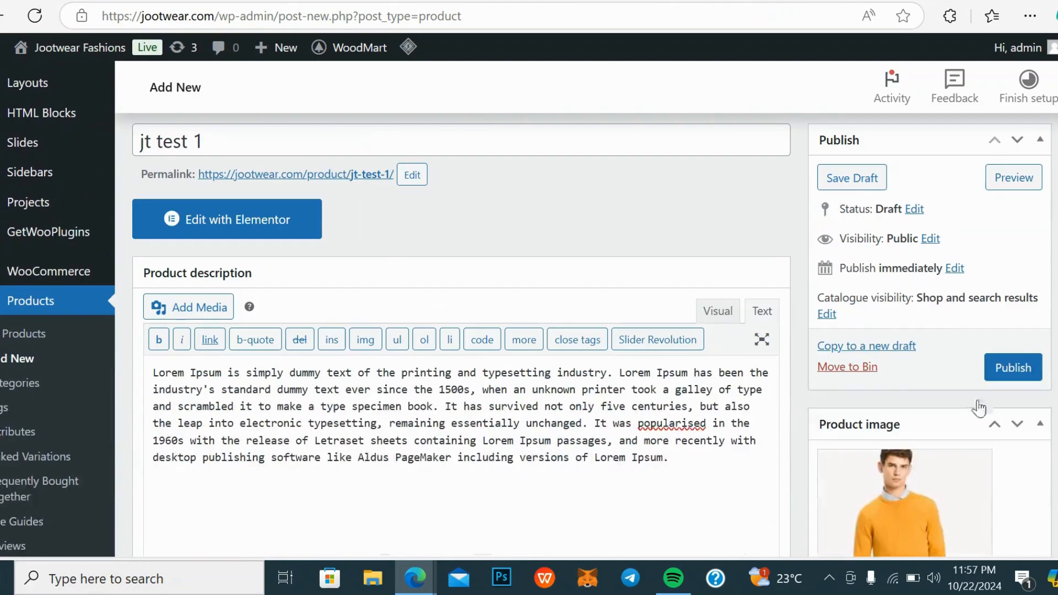
{"action": "left_click", "coordinate": [1012, 367]}
{"action": "scroll", "coordinate": [507, 384], "scroll_direction": "down", "scroll_amount": 8}
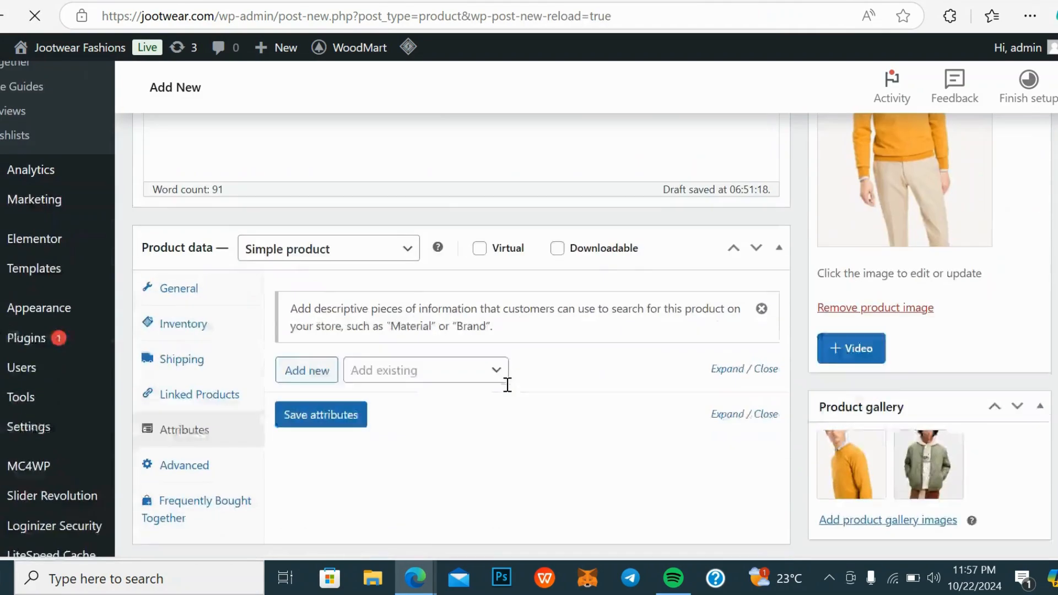
Open the Jootwear Fashions storefront home page in a new browser tab and switch to it
{"action": "scroll", "coordinate": [509, 383], "scroll_direction": "down", "scroll_amount": 6}
{"action": "scroll", "coordinate": [502, 352], "scroll_direction": "up", "scroll_amount": 5}
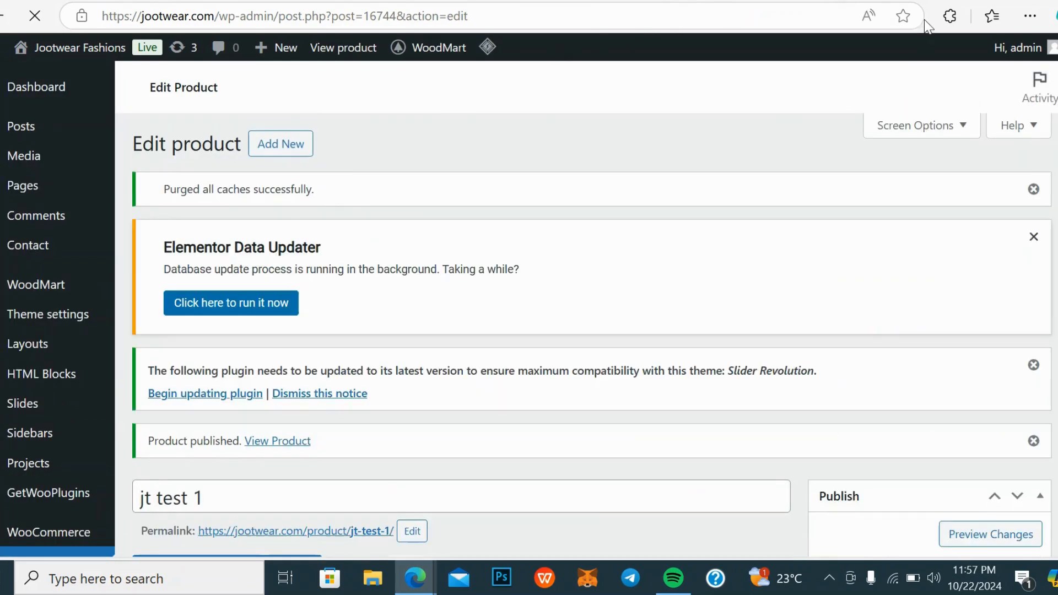
{"action": "mouse_move", "coordinate": [21, 45]}
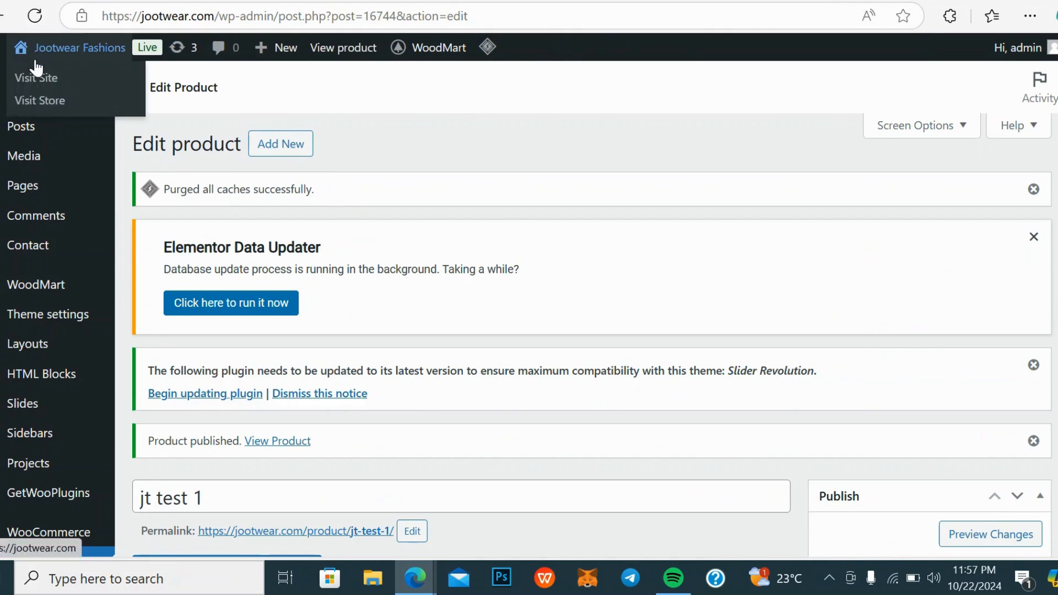
{"action": "right_click", "coordinate": [35, 69]}
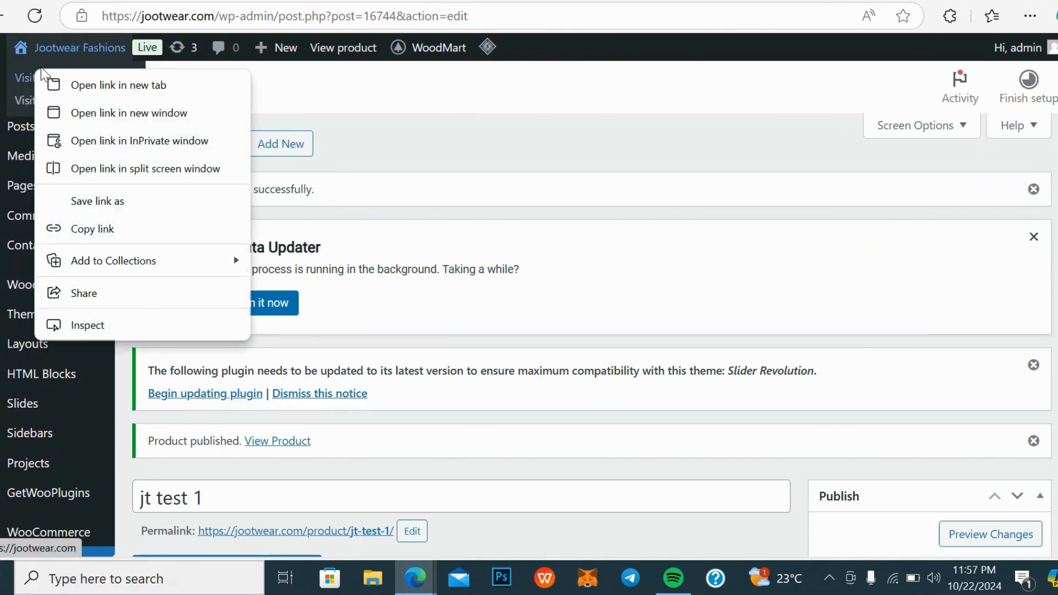
{"action": "left_click", "coordinate": [83, 83]}
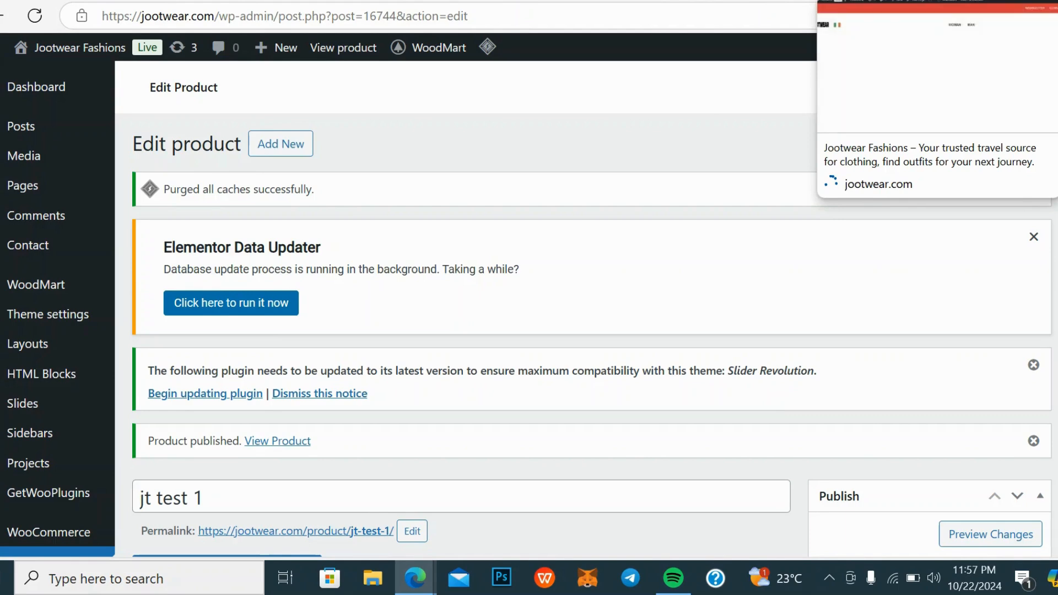
{"action": "left_click", "coordinate": [881, 1]}
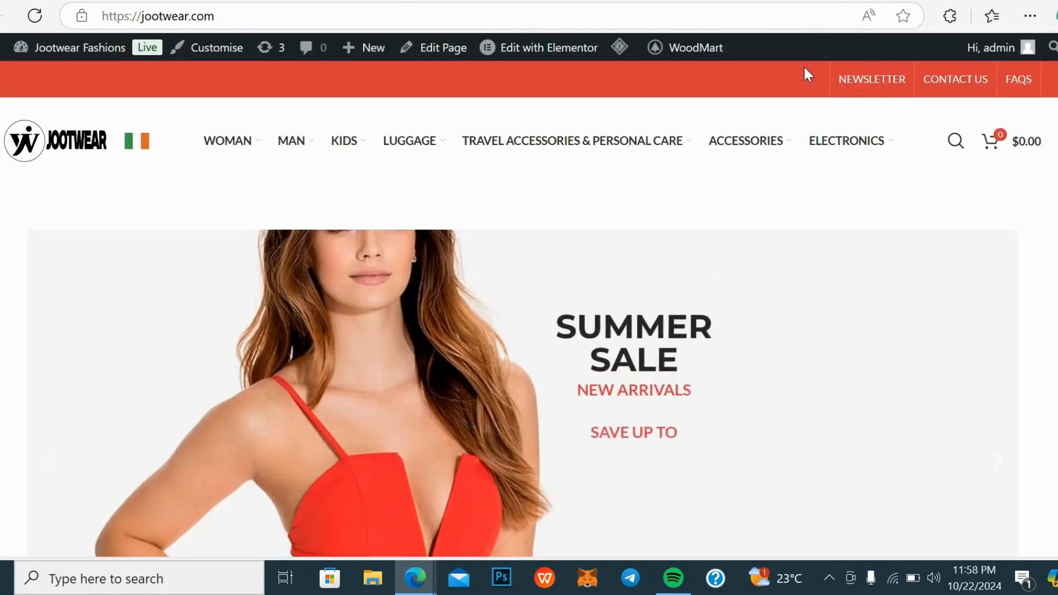
Open the women's Shirts, Tops & Tunics category on the storefront and examine the "jt test 1" listing and its prices
{"action": "mouse_move", "coordinate": [264, 162]}
{"action": "mouse_move", "coordinate": [233, 144]}
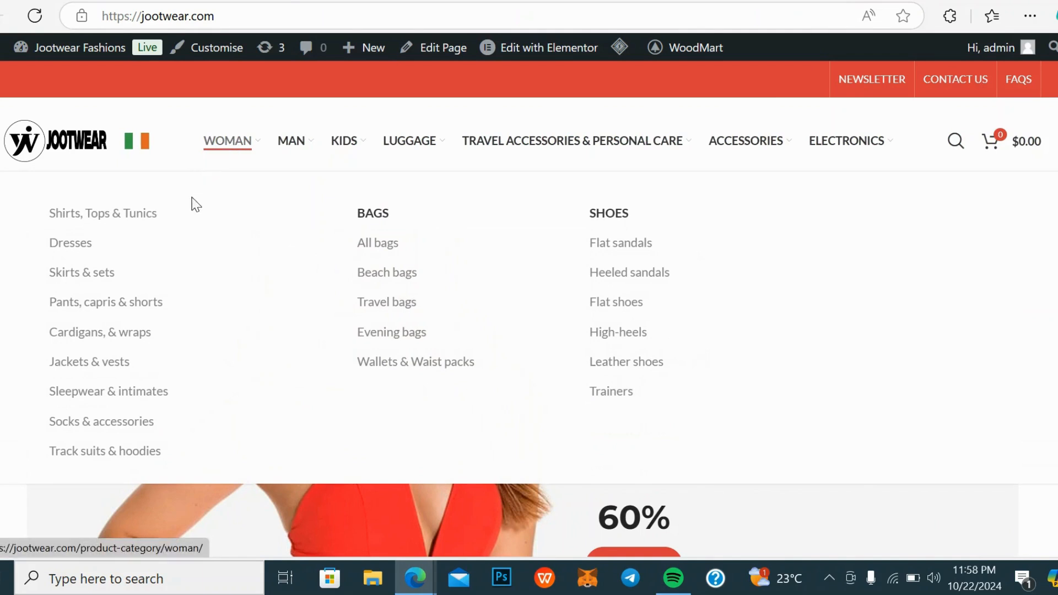
{"action": "left_click", "coordinate": [103, 215]}
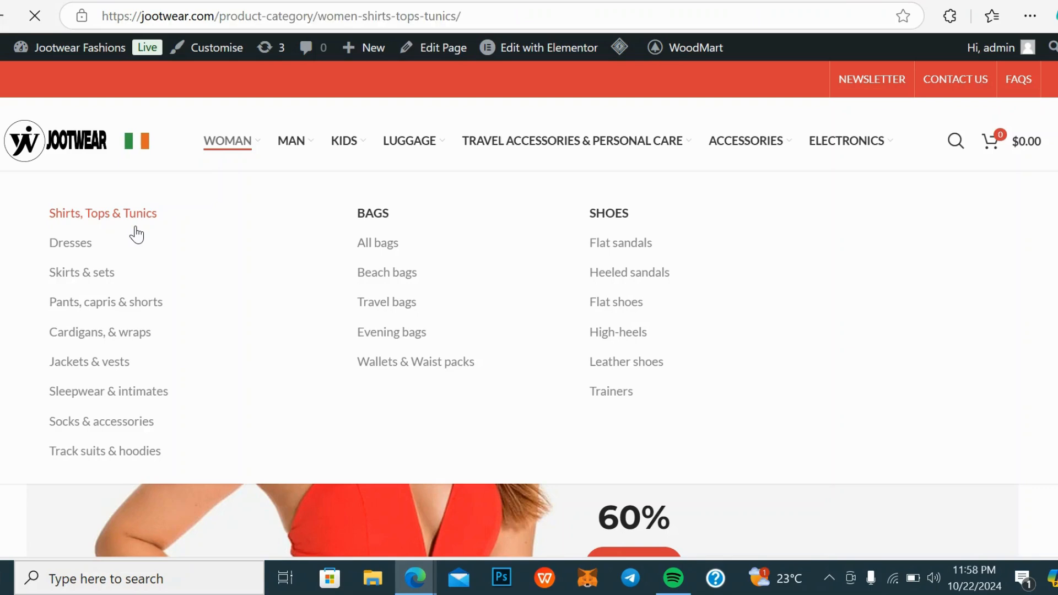
{"action": "scroll", "coordinate": [541, 324], "scroll_direction": "down", "scroll_amount": 5}
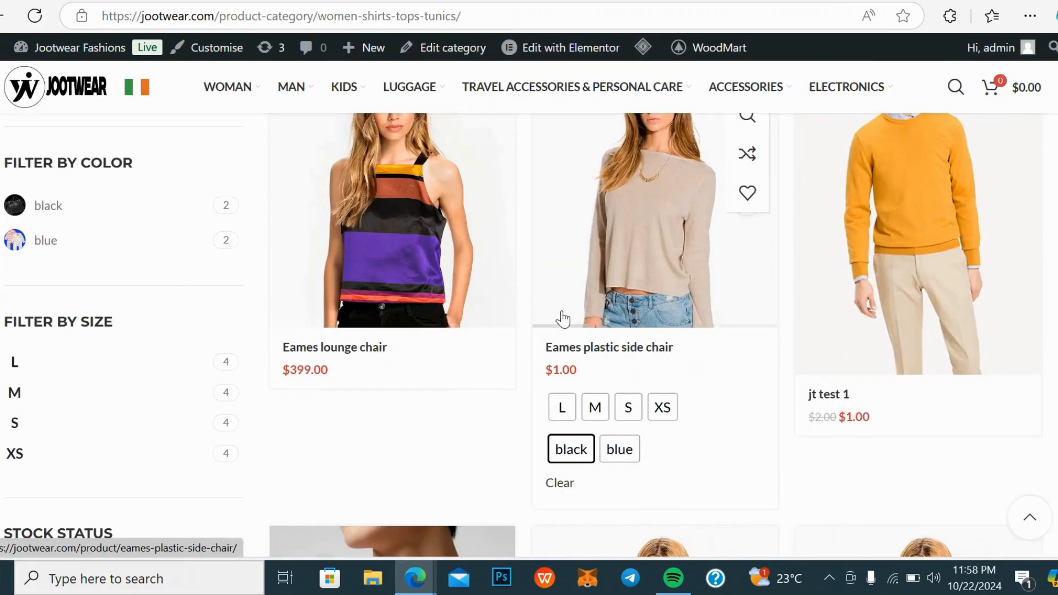
{"action": "scroll", "coordinate": [900, 347], "scroll_direction": "up", "scroll_amount": 5}
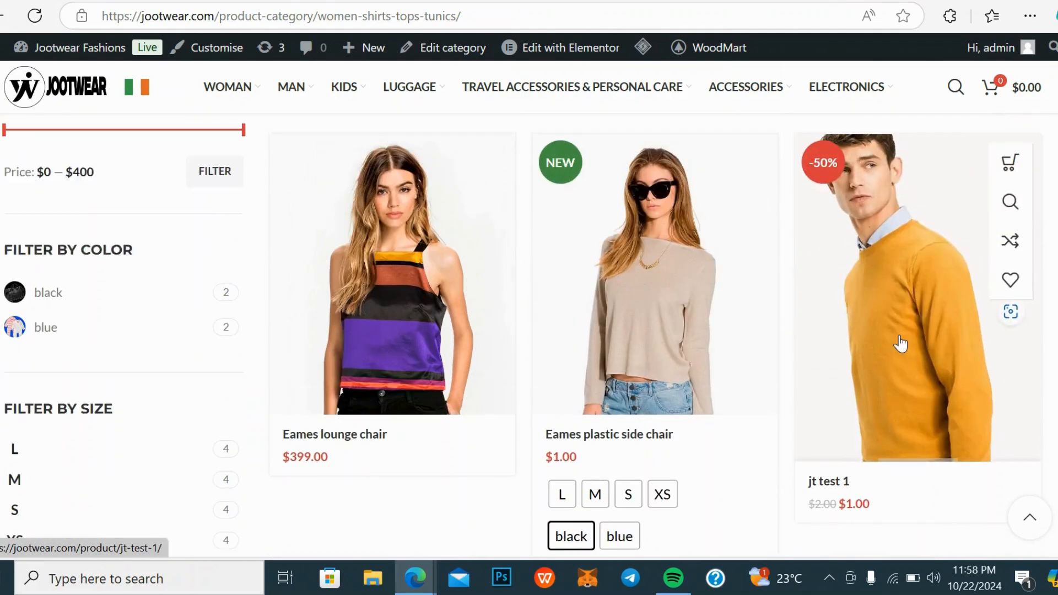
{"action": "scroll", "coordinate": [890, 418], "scroll_direction": "down", "scroll_amount": 3}
{"action": "scroll", "coordinate": [934, 386], "scroll_direction": "down", "scroll_amount": 3}
{"action": "scroll", "coordinate": [916, 364], "scroll_direction": "up", "scroll_amount": 3}
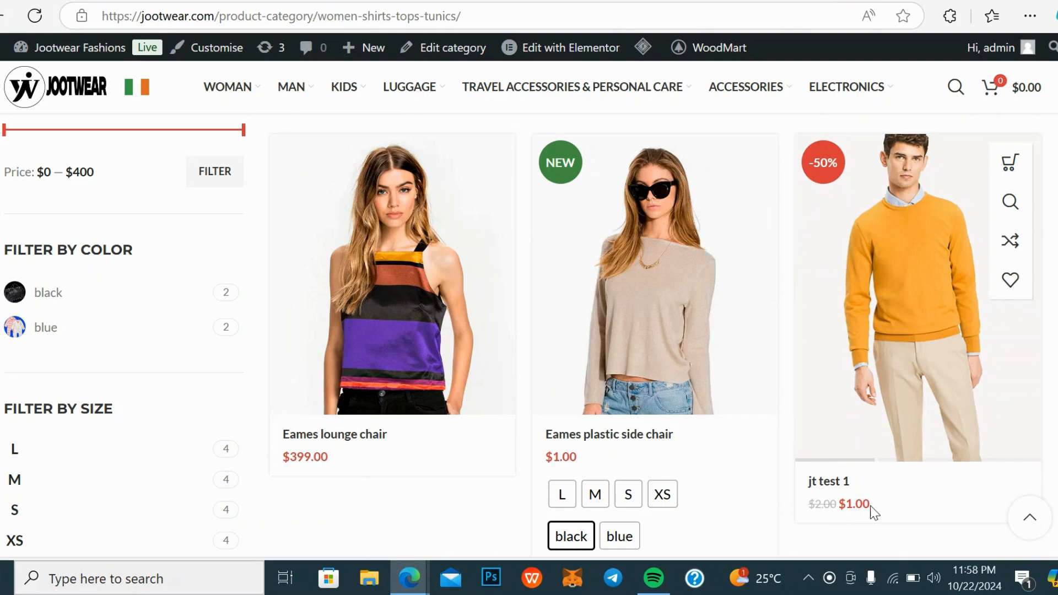
Return to editing "jt test 1", clear its sale price and update the product
{"action": "left_click", "coordinate": [886, 1]}
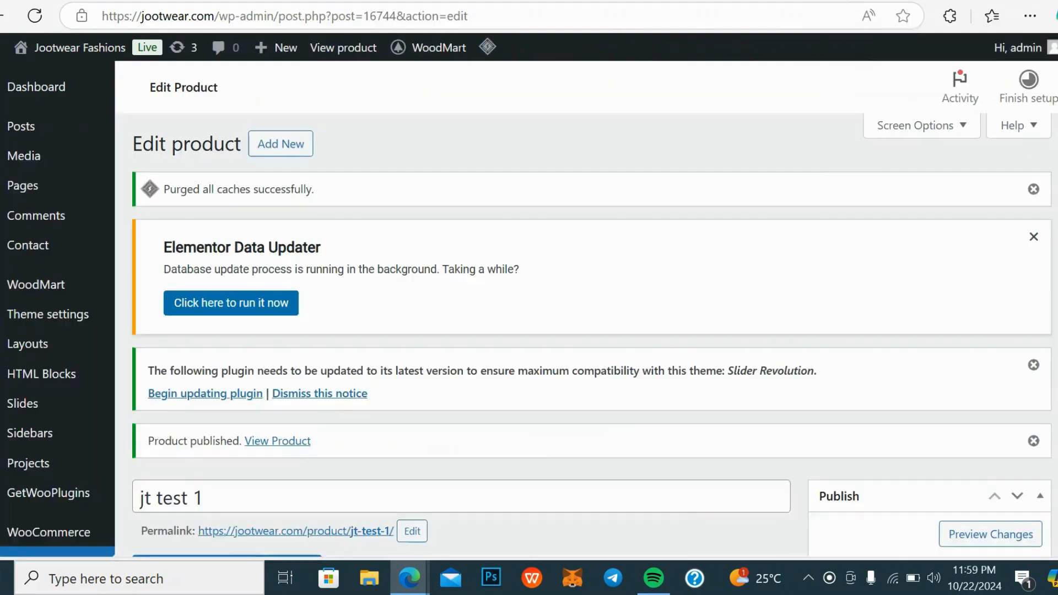
{"action": "scroll", "coordinate": [593, 232], "scroll_direction": "down", "scroll_amount": 15}
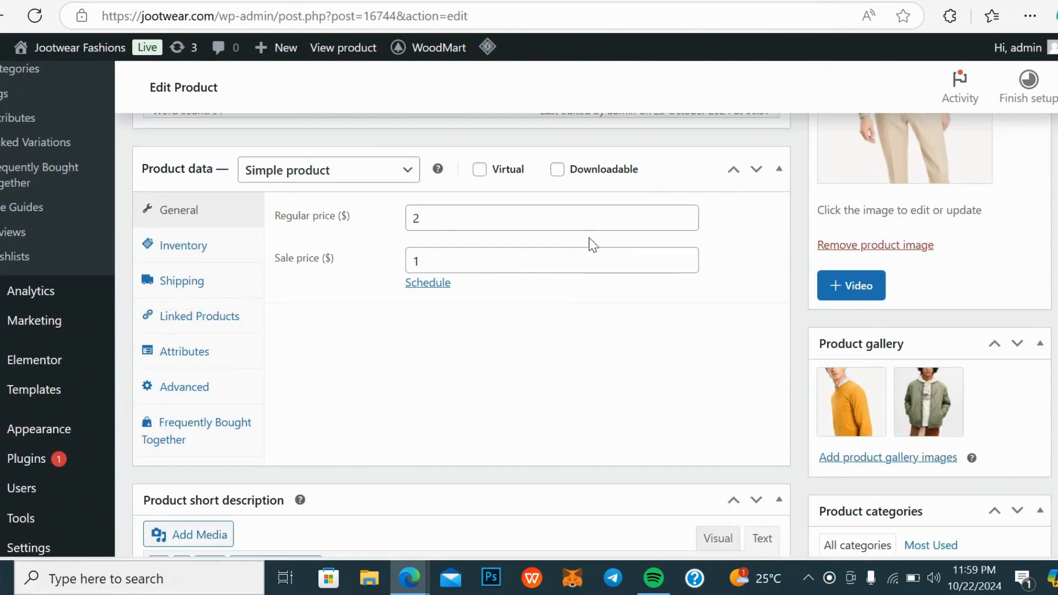
{"action": "left_click", "coordinate": [428, 257]}
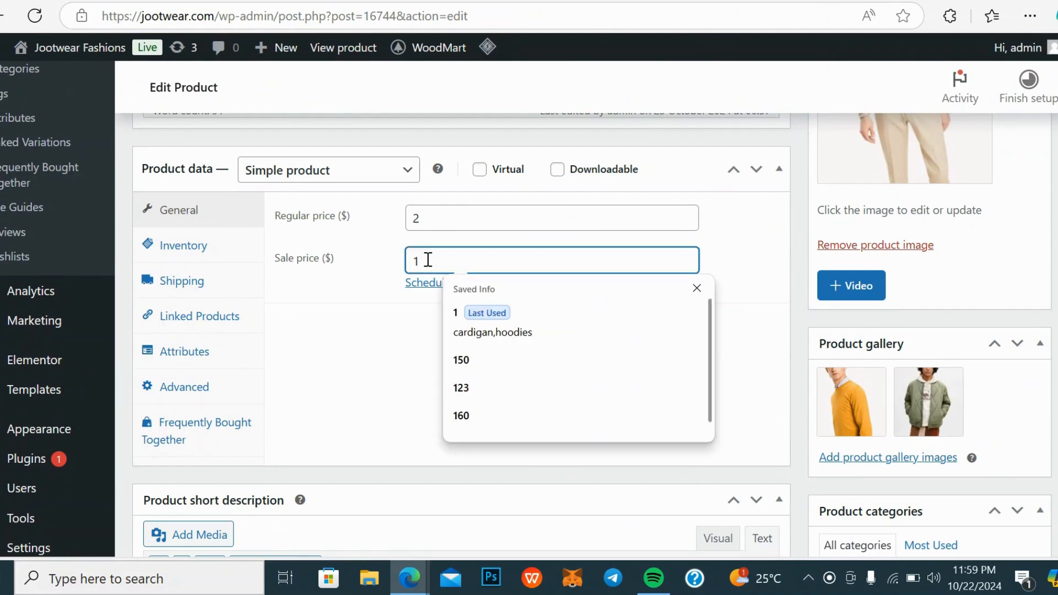
{"action": "key", "text": "Escape"}
{"action": "key", "text": "BackSpace"}
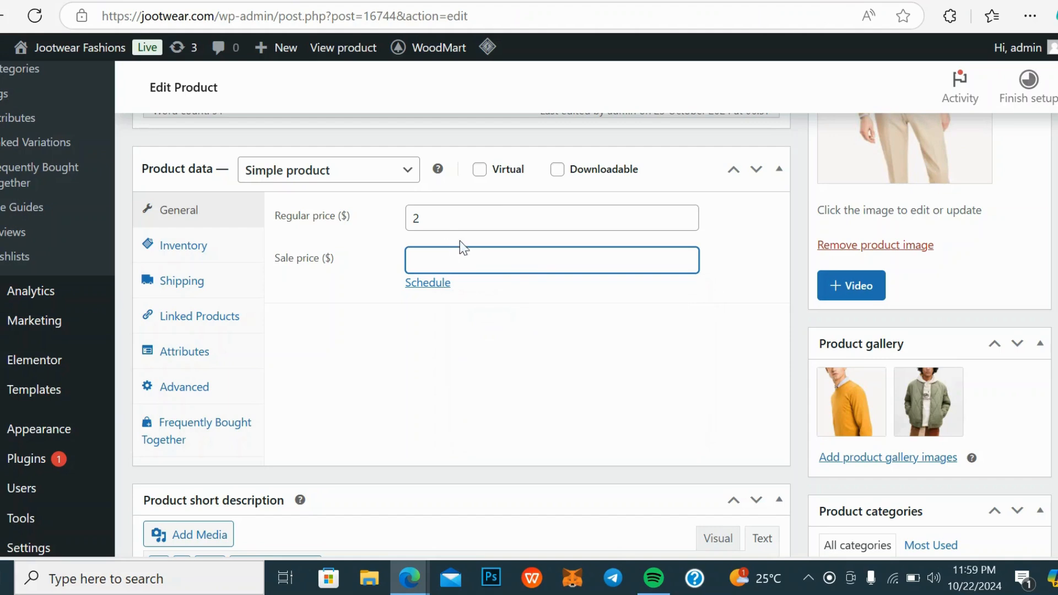
{"action": "scroll", "coordinate": [1043, 206], "scroll_direction": "up", "scroll_amount": 6}
{"action": "left_click", "coordinate": [1023, 216]}
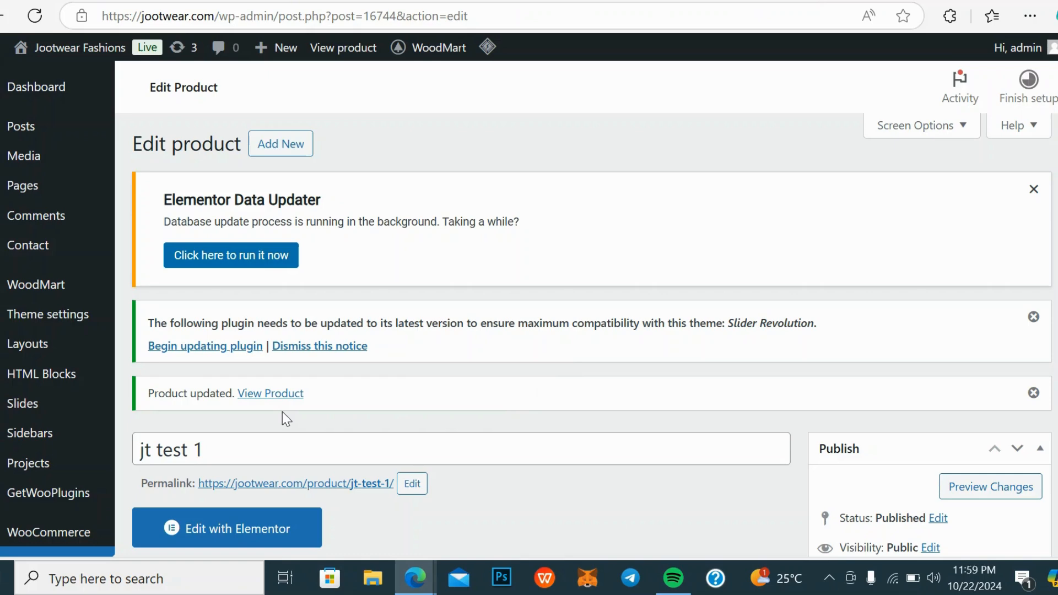
Update the product "jt test 1" once more without further edits
{"action": "left_click", "coordinate": [317, 447]}
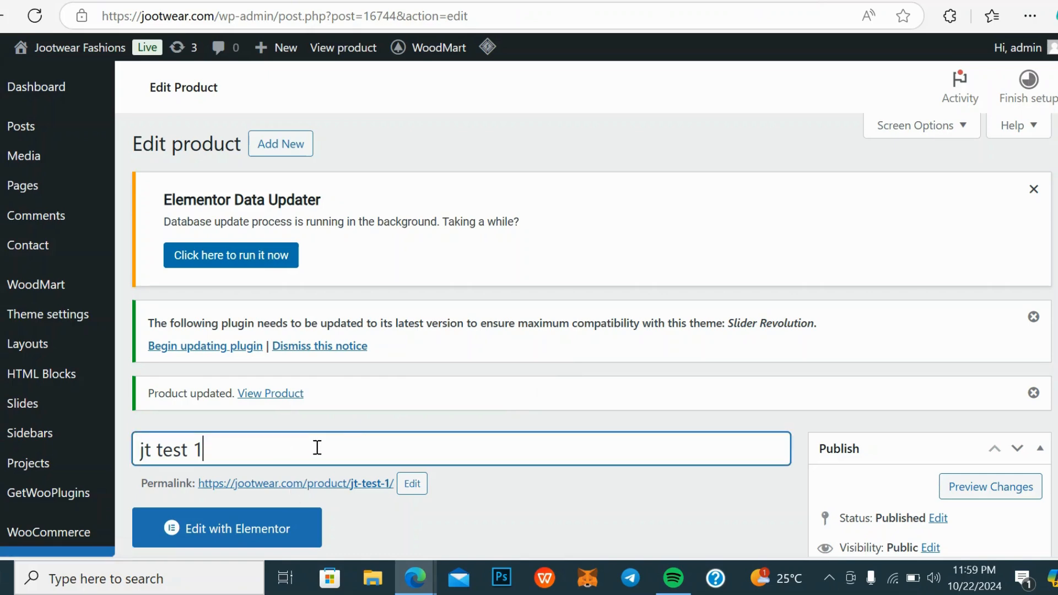
{"action": "left_click", "coordinate": [358, 425]}
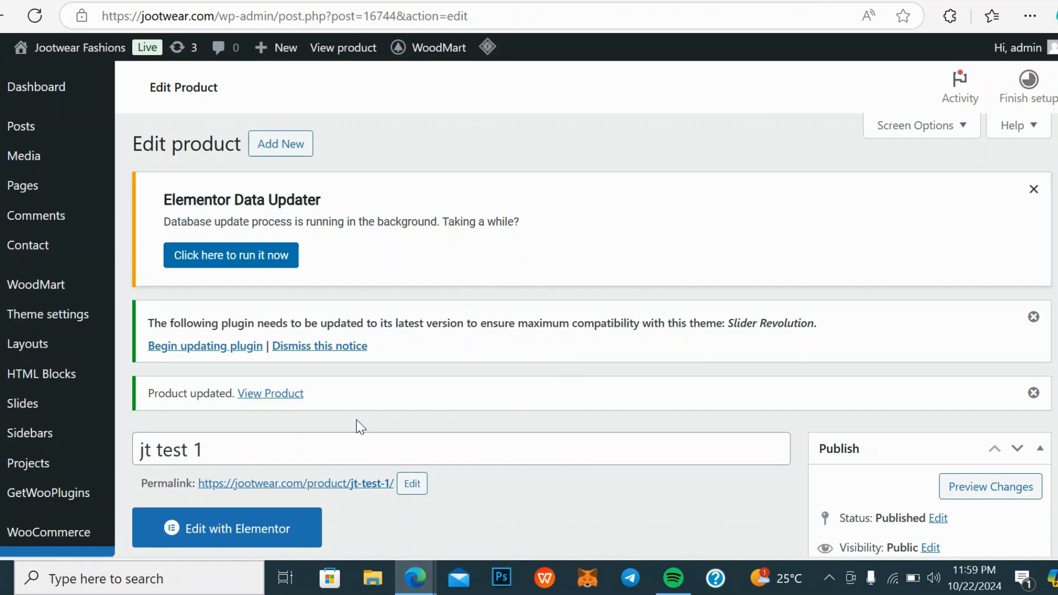
{"action": "scroll", "coordinate": [359, 427], "scroll_direction": "down", "scroll_amount": 3}
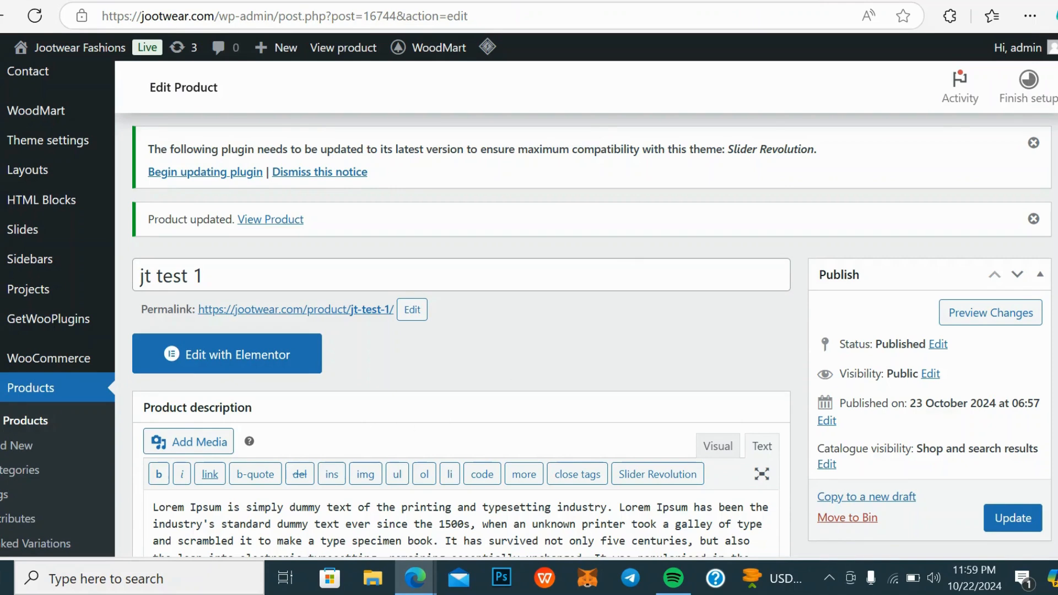
{"action": "scroll", "coordinate": [176, 367], "scroll_direction": "down", "scroll_amount": 6}
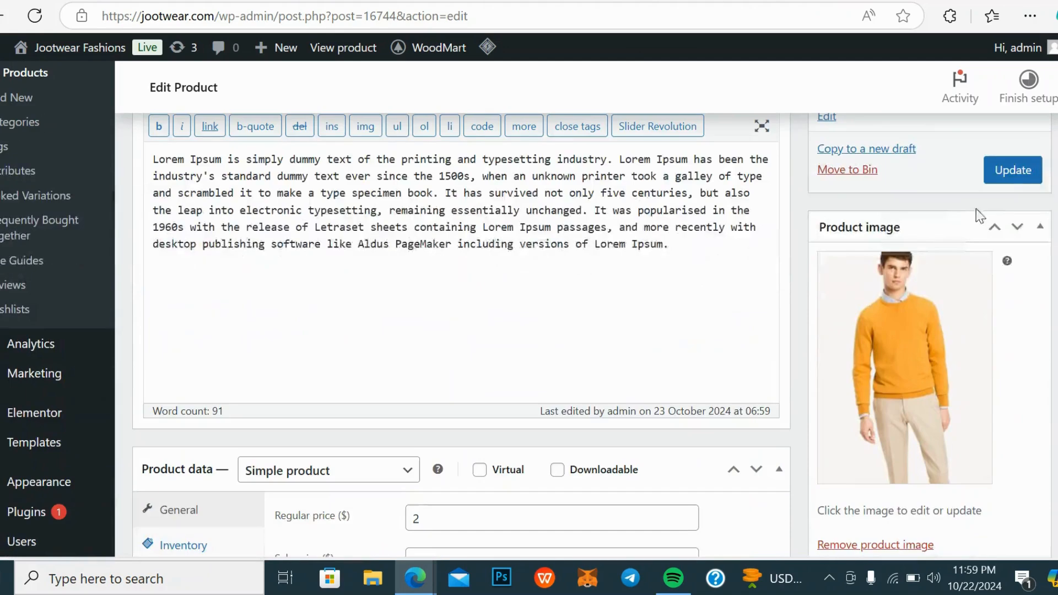
{"action": "left_click", "coordinate": [1009, 187]}
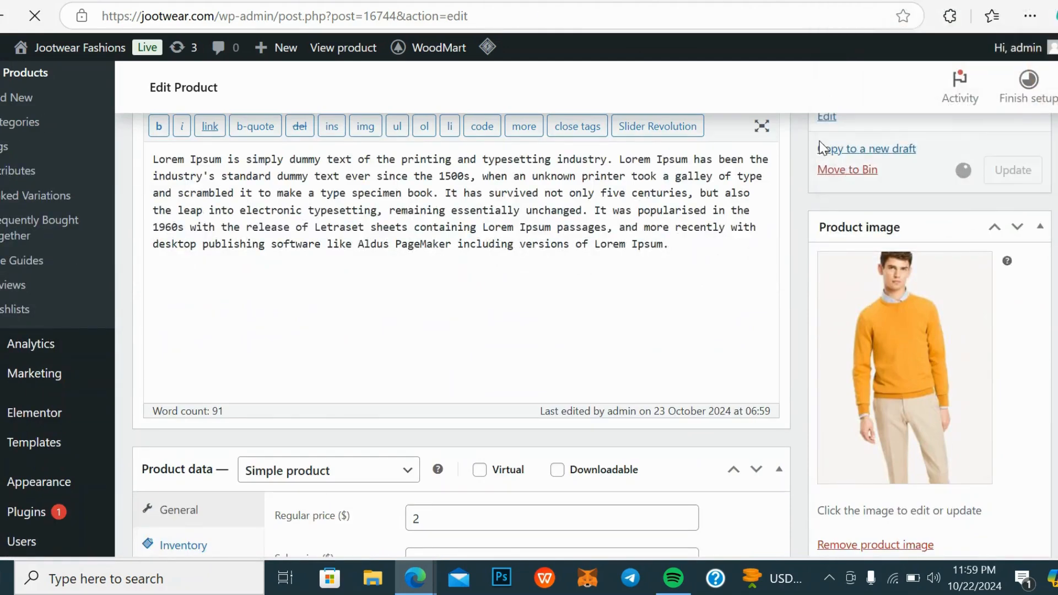
Check the price of "jt test 1" in the storefront's Shirts, Tops & Tunics category
{"action": "key", "text": "ctrl+Tab"}
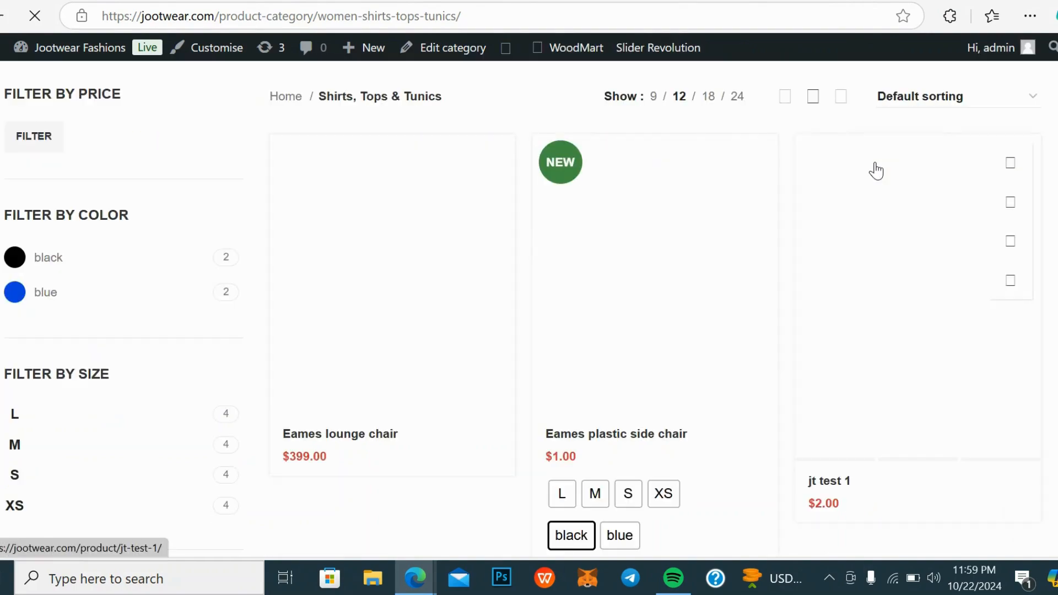
{"action": "scroll", "coordinate": [659, 312], "scroll_direction": "up", "scroll_amount": 3}
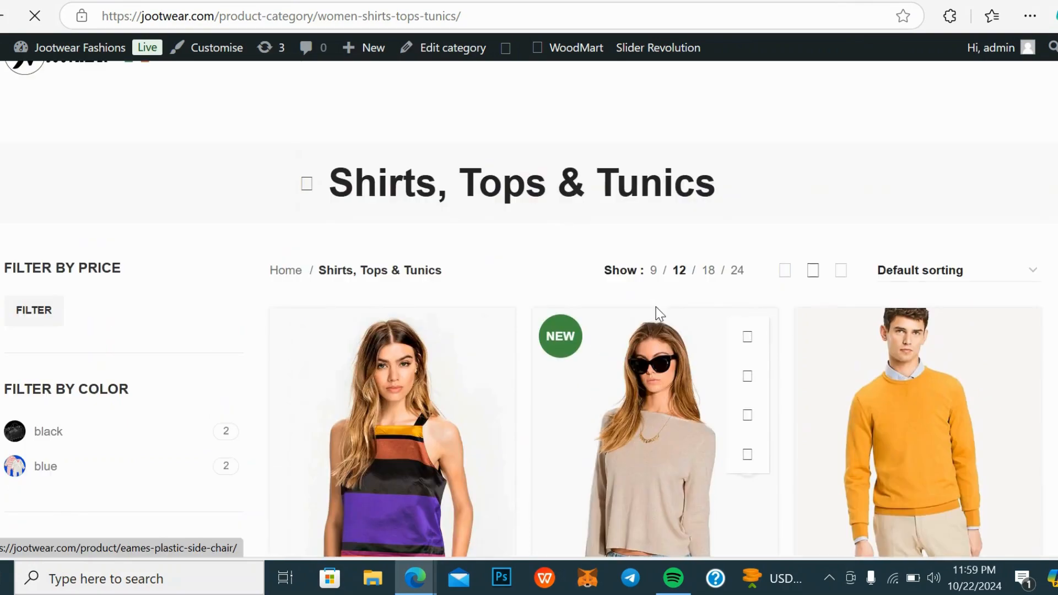
{"action": "scroll", "coordinate": [806, 366], "scroll_direction": "down", "scroll_amount": 3}
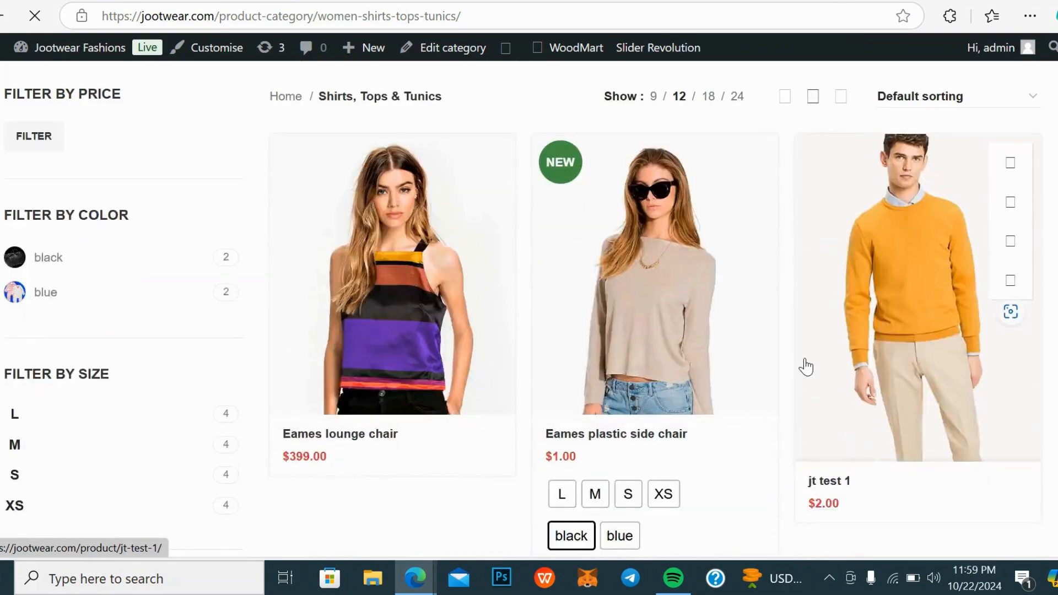
{"action": "scroll", "coordinate": [805, 367], "scroll_direction": "down", "scroll_amount": 2}
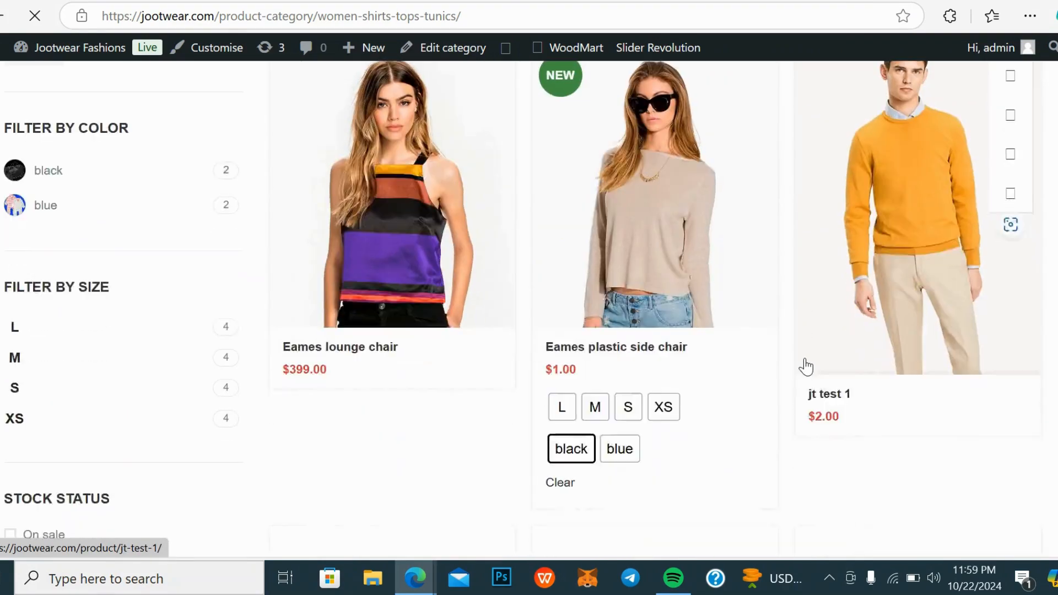
Open the "jt test 1" product page and review its gallery, price, tags, description and shipping and delivery information
{"action": "left_click", "coordinate": [890, 223]}
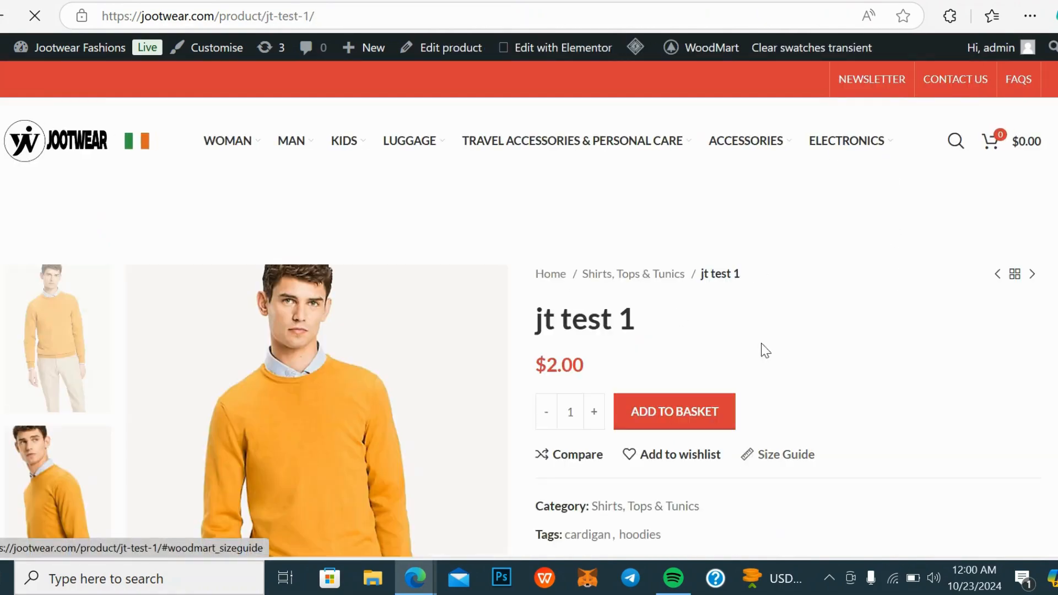
{"action": "scroll", "coordinate": [761, 349], "scroll_direction": "down", "scroll_amount": 5}
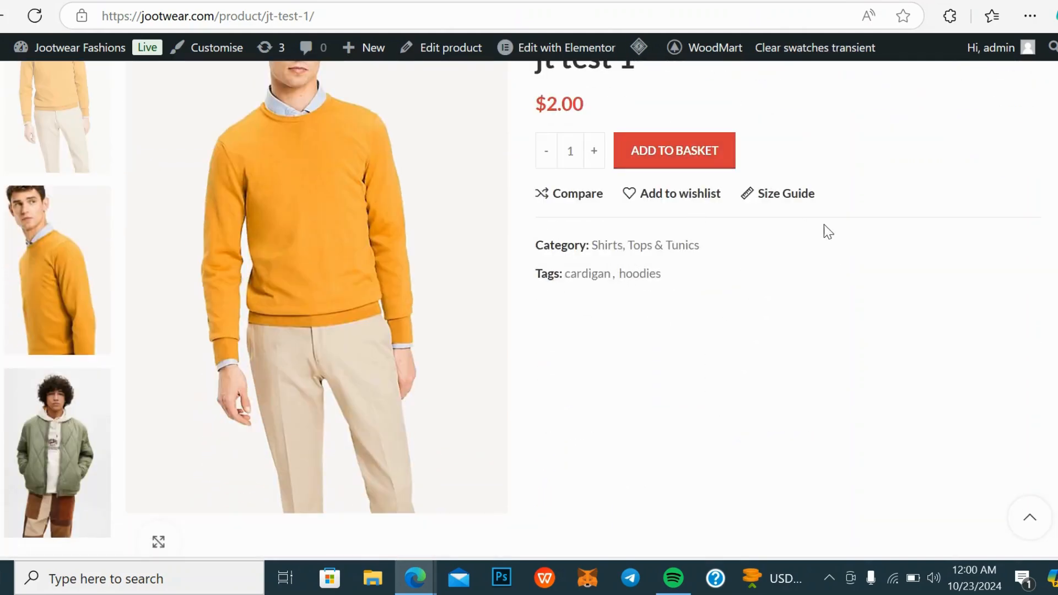
{"action": "scroll", "coordinate": [762, 266], "scroll_direction": "down", "scroll_amount": 6}
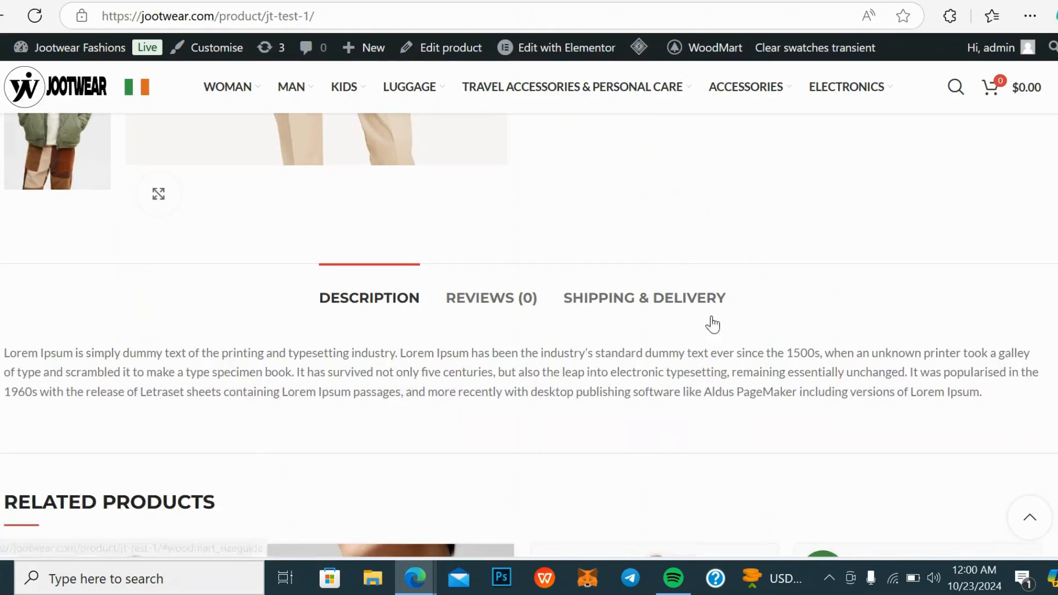
{"action": "left_click", "coordinate": [602, 300]}
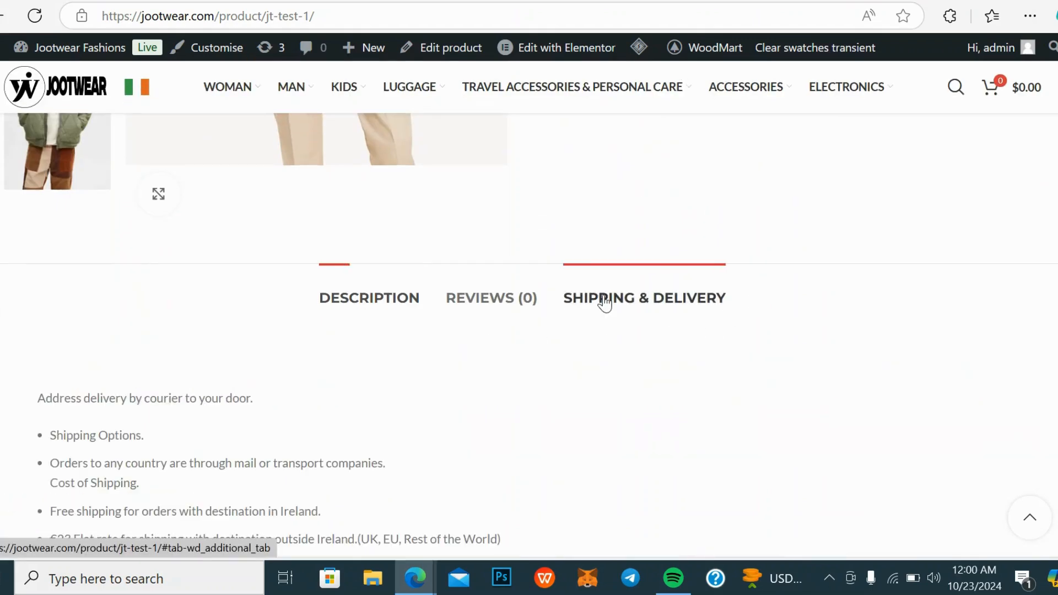
{"action": "left_click", "coordinate": [406, 313]}
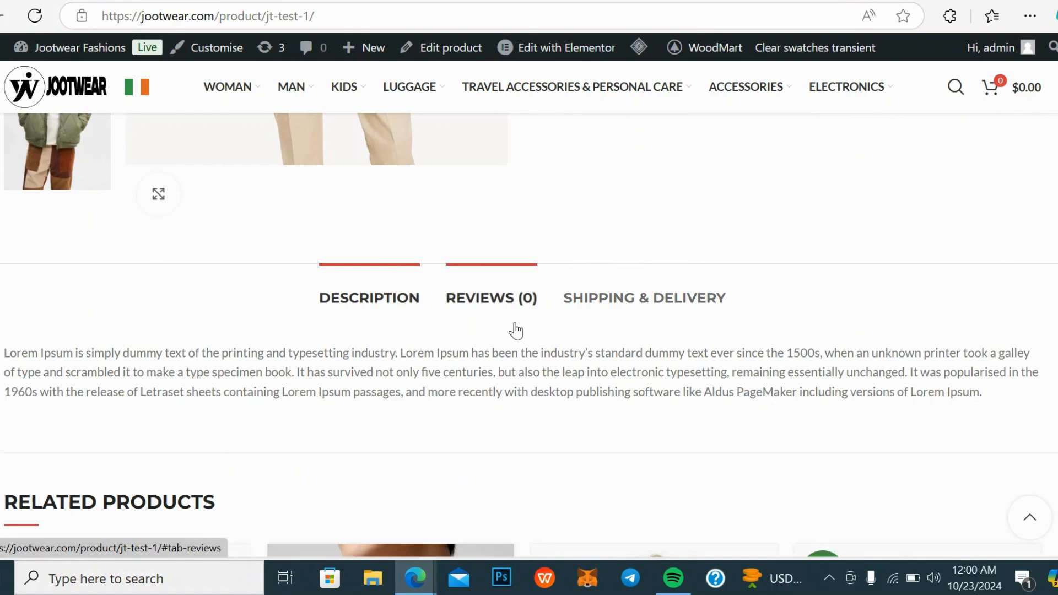
{"action": "scroll", "coordinate": [514, 329], "scroll_direction": "down", "scroll_amount": 4}
{"action": "scroll", "coordinate": [478, 352], "scroll_direction": "up", "scroll_amount": 12}
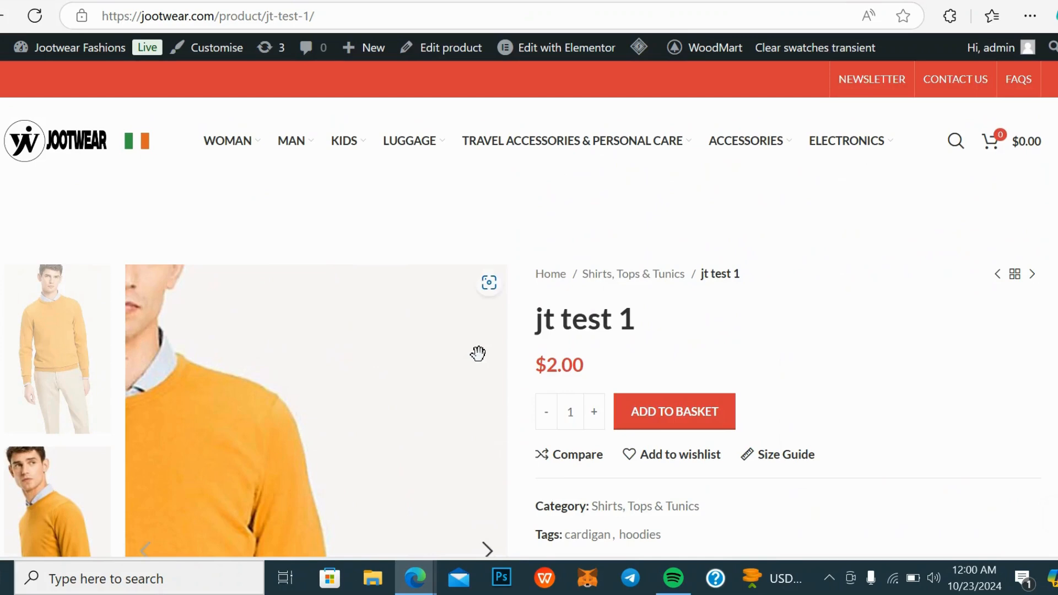
{"action": "scroll", "coordinate": [484, 347], "scroll_direction": "down", "scroll_amount": 2}
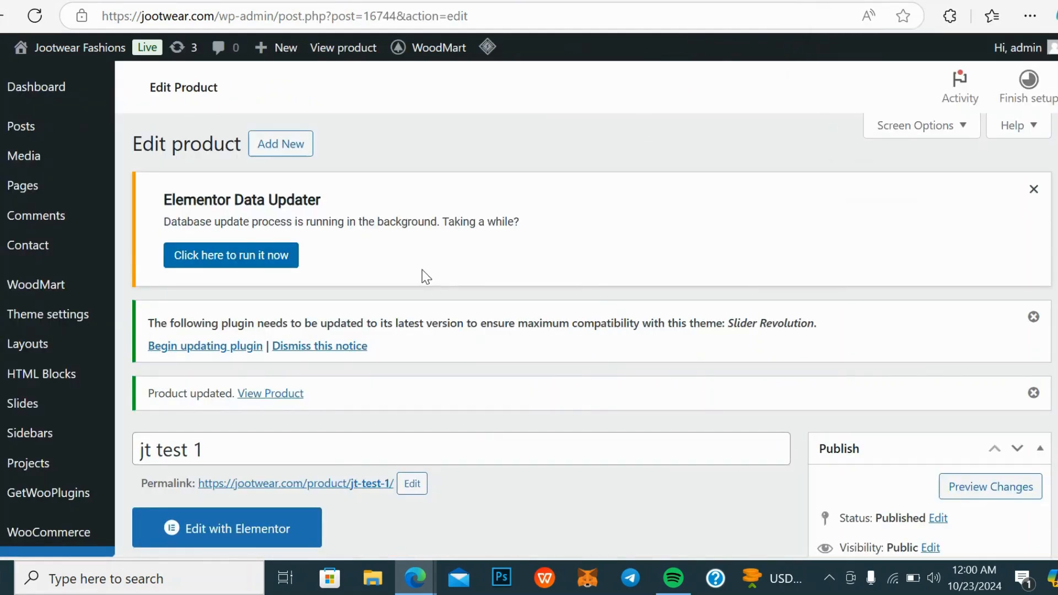
Return to the product's admin page, open the product Attributes page and examine the existing attributes
{"action": "scroll", "coordinate": [426, 276], "scroll_direction": "down", "scroll_amount": 3}
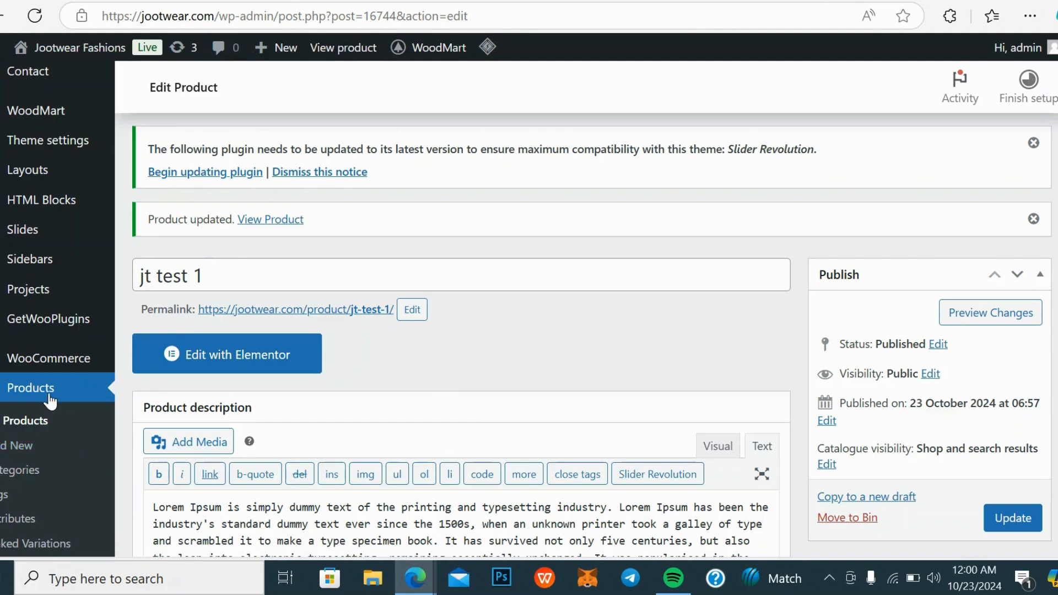
{"action": "scroll", "coordinate": [50, 399], "scroll_direction": "down", "scroll_amount": 1}
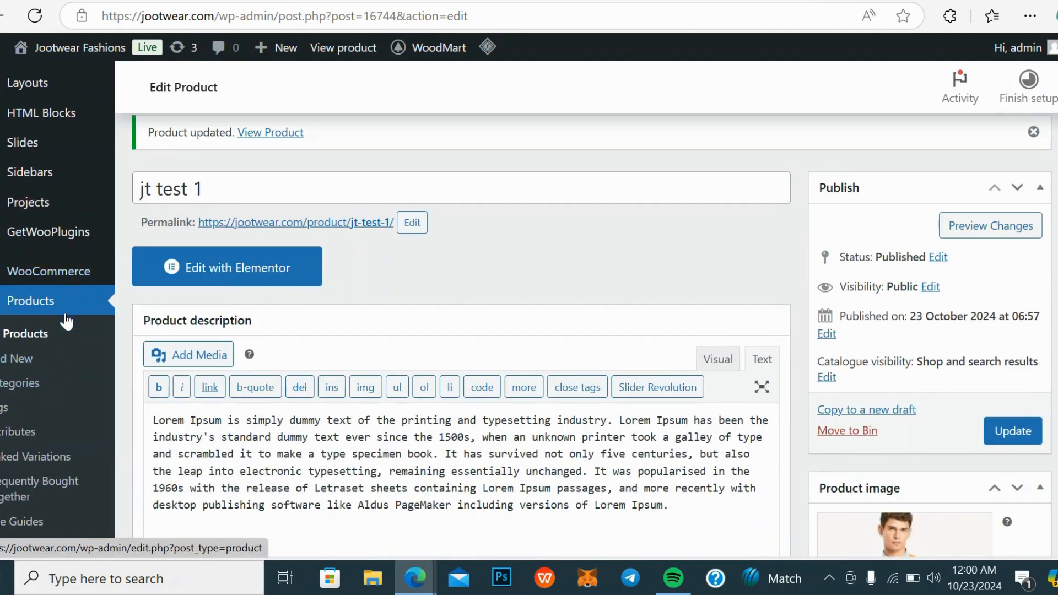
{"action": "left_click", "coordinate": [20, 430]}
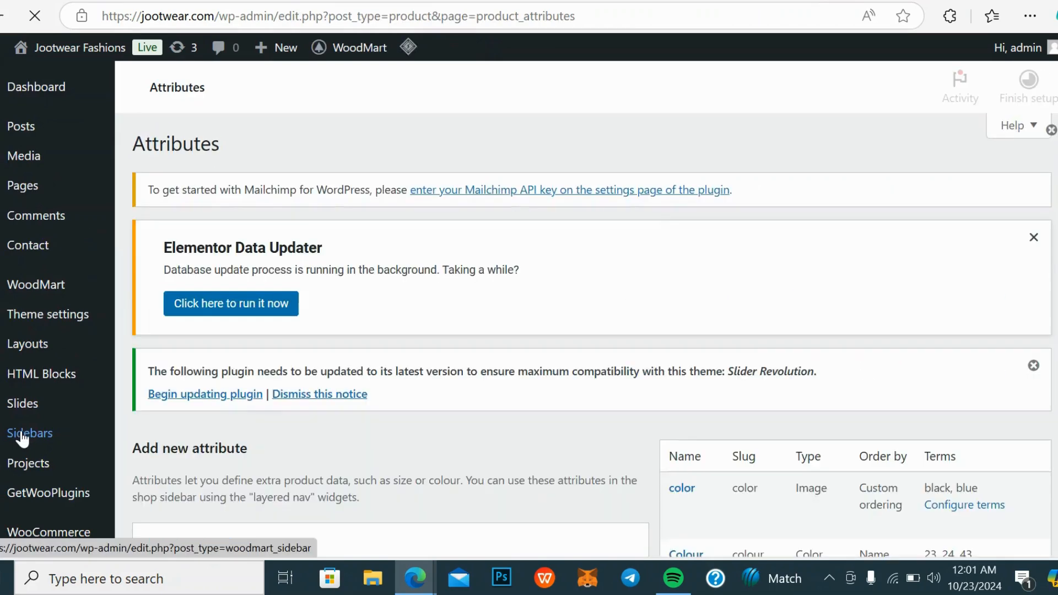
{"action": "scroll", "coordinate": [313, 392], "scroll_direction": "down", "scroll_amount": 6}
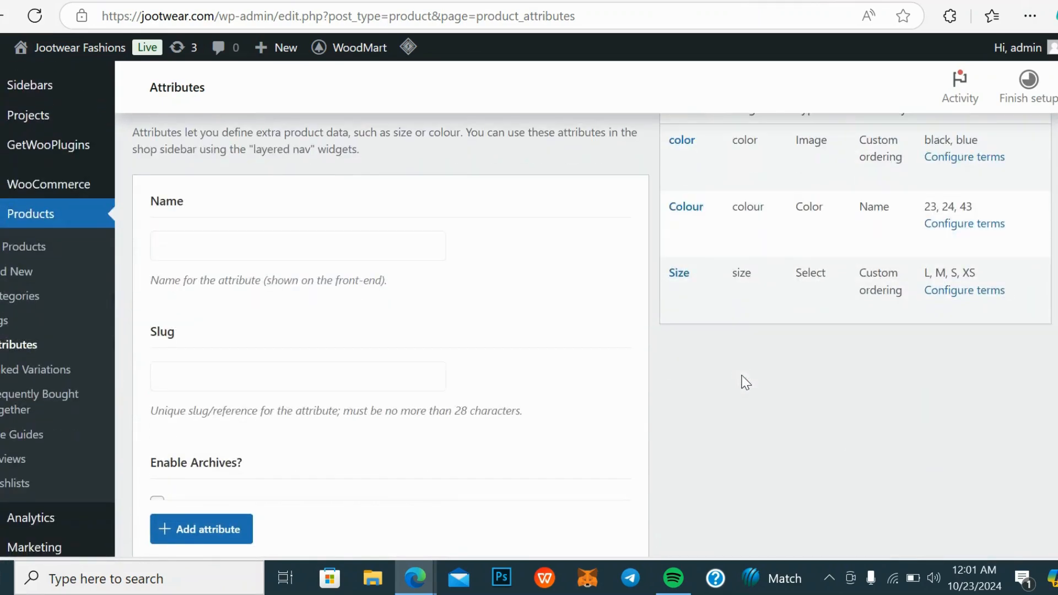
Delete the "Colour" attribute of type Color from the attributes list and confirm the deletion
{"action": "mouse_move", "coordinate": [707, 179]}
{"action": "scroll", "coordinate": [720, 193], "scroll_direction": "up", "scroll_amount": 2}
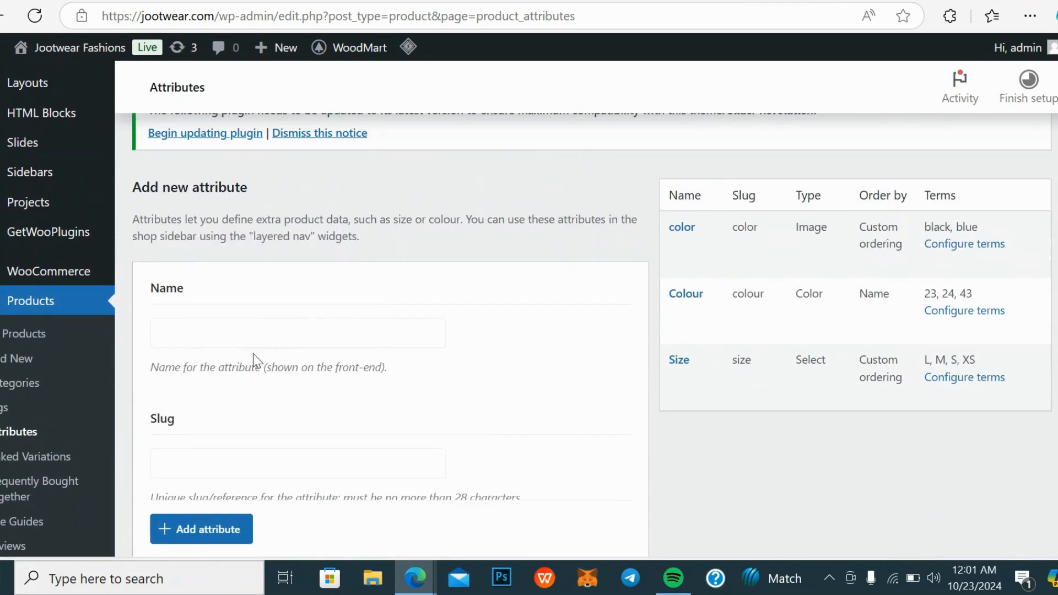
{"action": "scroll", "coordinate": [248, 330], "scroll_direction": "up", "scroll_amount": 2}
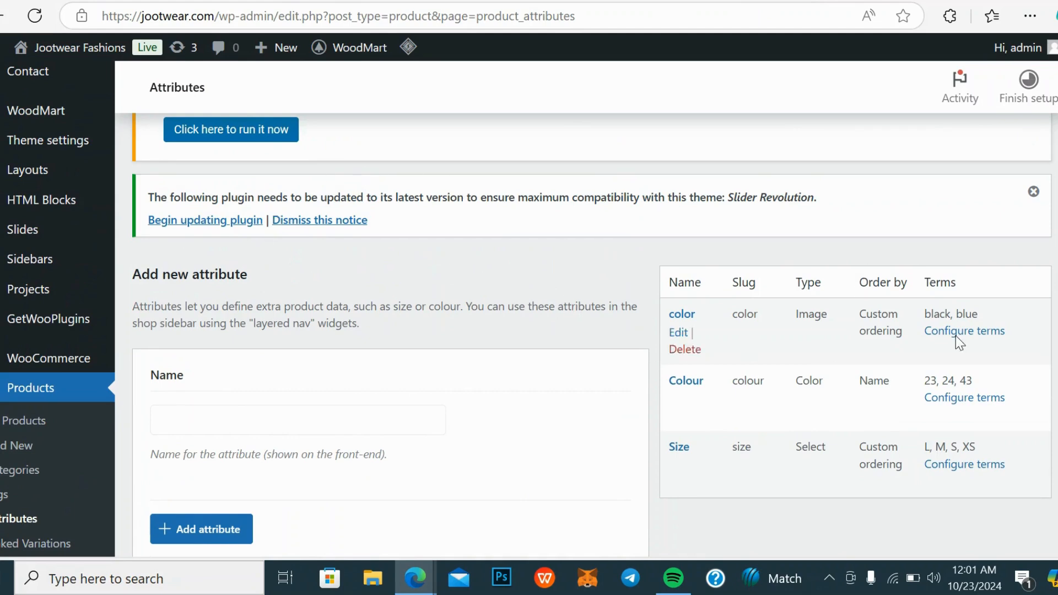
{"action": "mouse_move", "coordinate": [856, 350]}
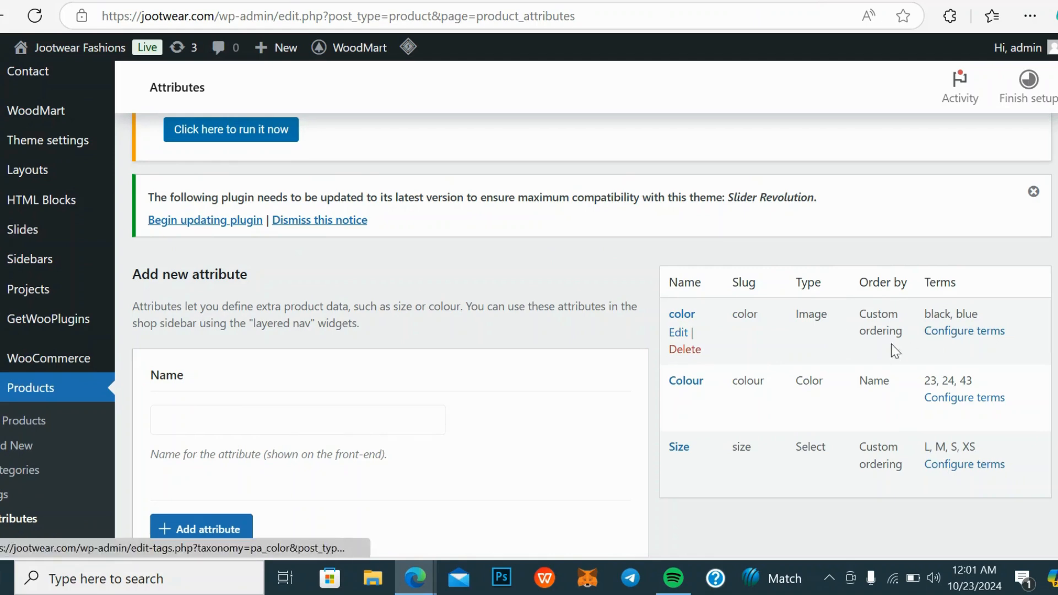
{"action": "scroll", "coordinate": [696, 358], "scroll_direction": "down", "scroll_amount": 2}
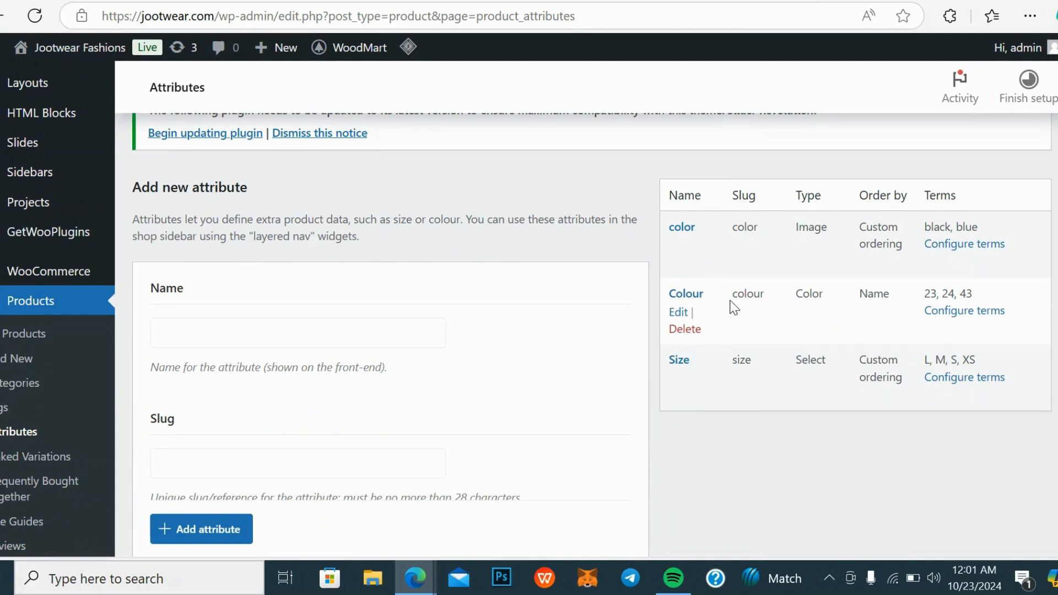
{"action": "left_click", "coordinate": [685, 329]}
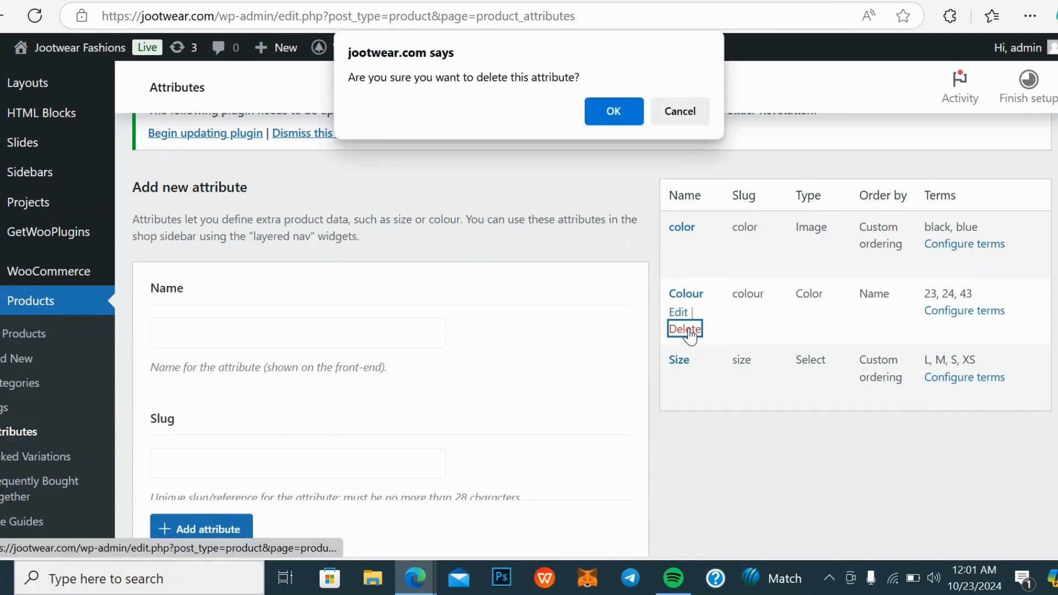
{"action": "left_click", "coordinate": [623, 114]}
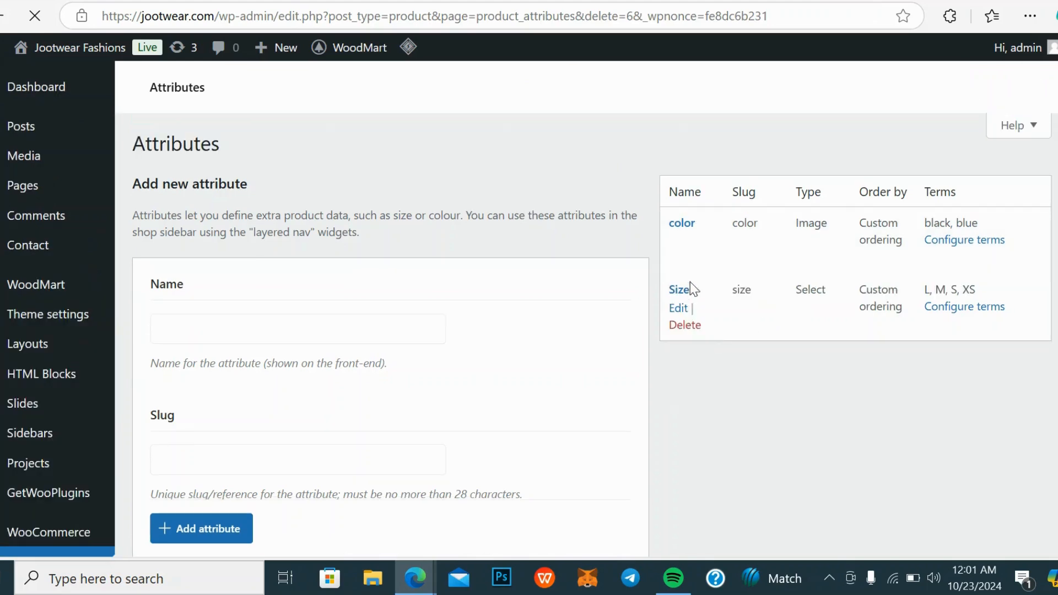
Name a new attribute "shoe sizes" and keep its type as Select
{"action": "scroll", "coordinate": [855, 401], "scroll_direction": "down", "scroll_amount": 4}
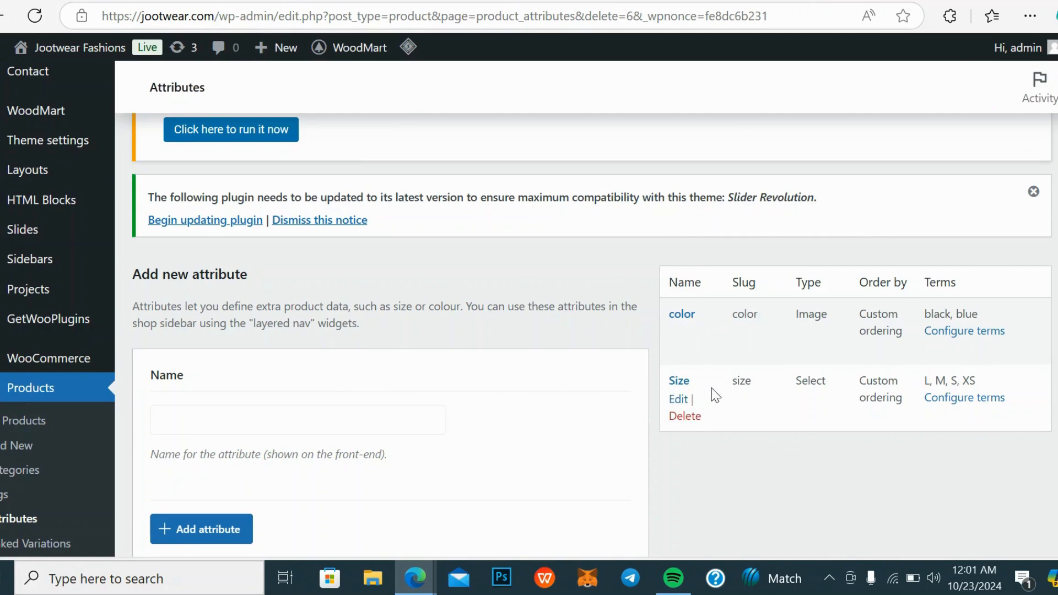
{"action": "scroll", "coordinate": [873, 372], "scroll_direction": "down", "scroll_amount": 3}
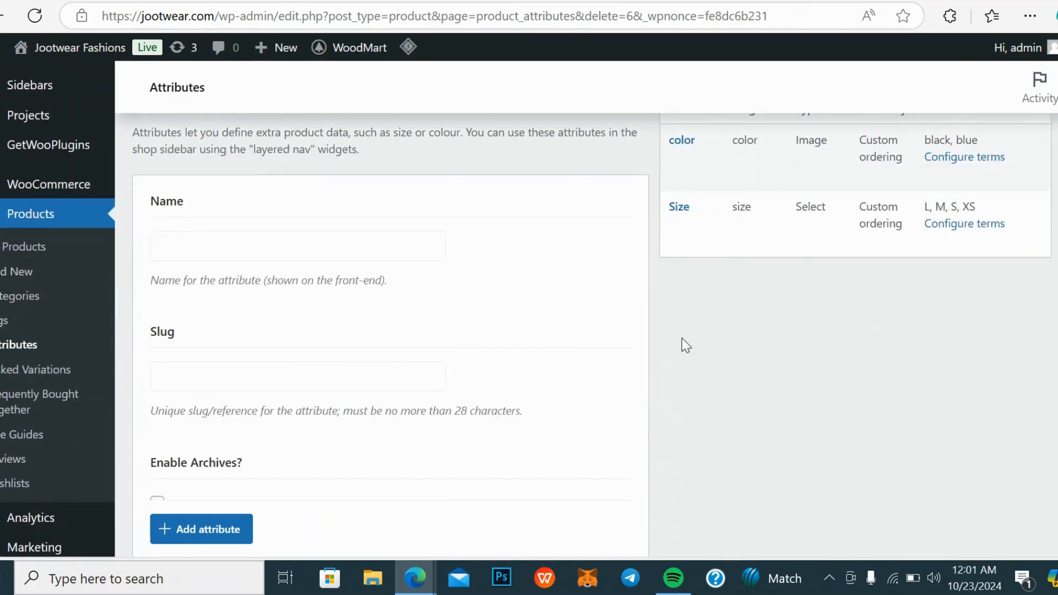
{"action": "left_click", "coordinate": [282, 249]}
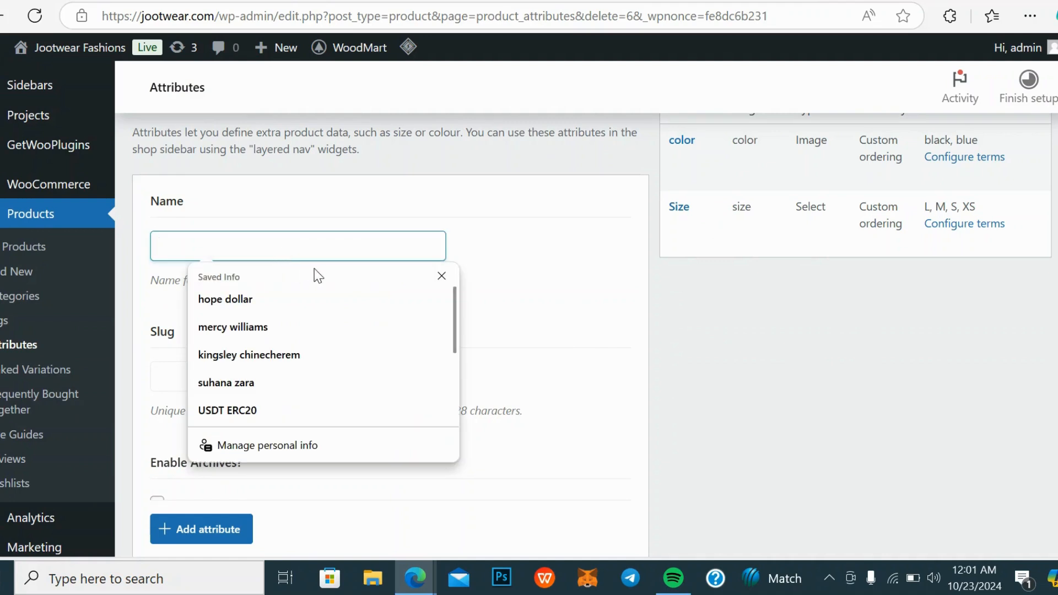
{"action": "type", "text": "shoe "}
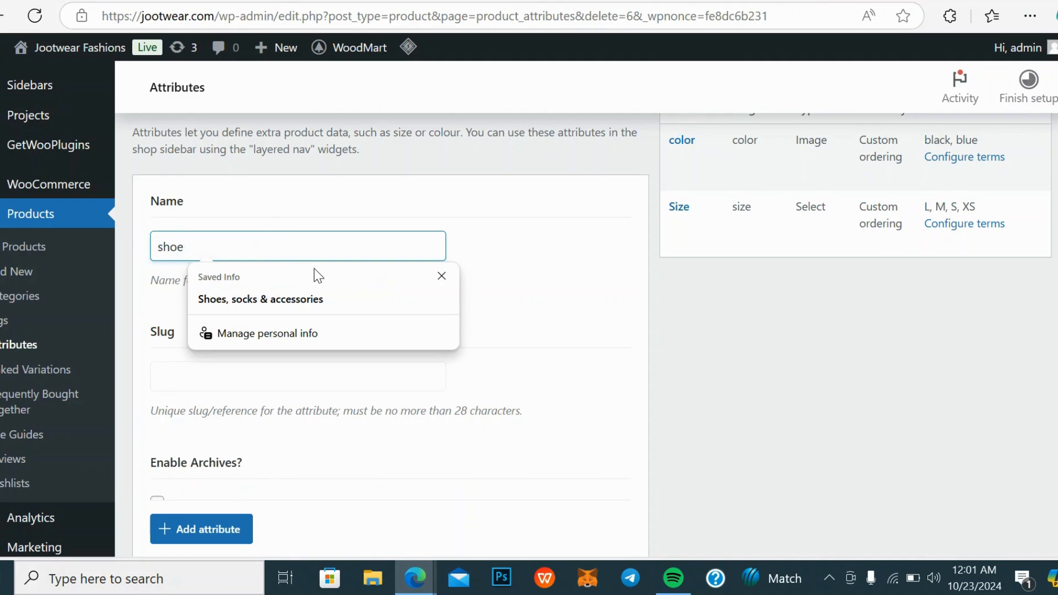
{"action": "type", "text": "sizes"}
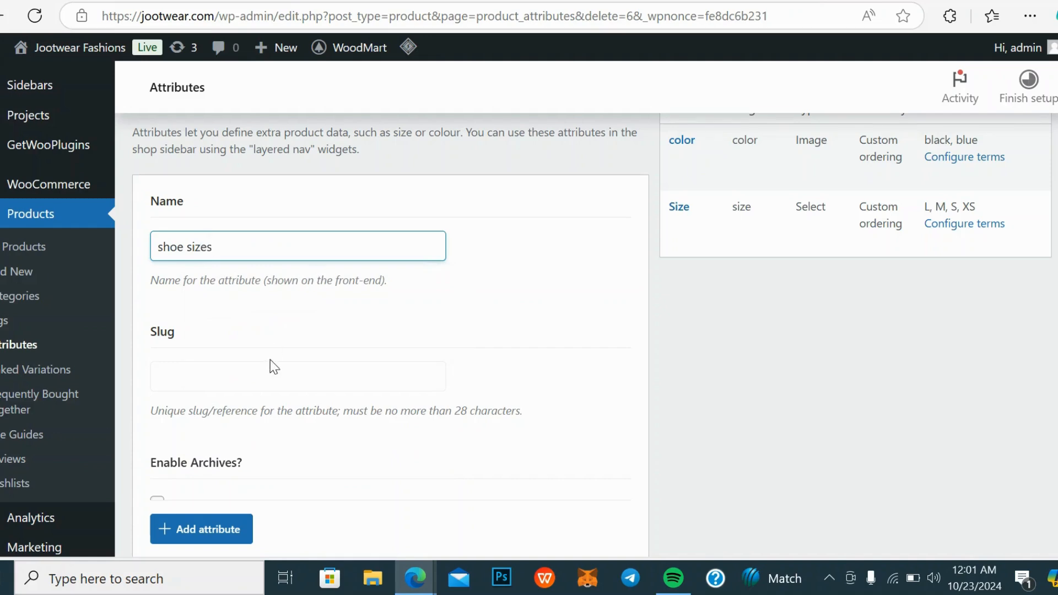
{"action": "scroll", "coordinate": [298, 337], "scroll_direction": "down", "scroll_amount": 3}
{"action": "scroll", "coordinate": [385, 303], "scroll_direction": "down", "scroll_amount": 2}
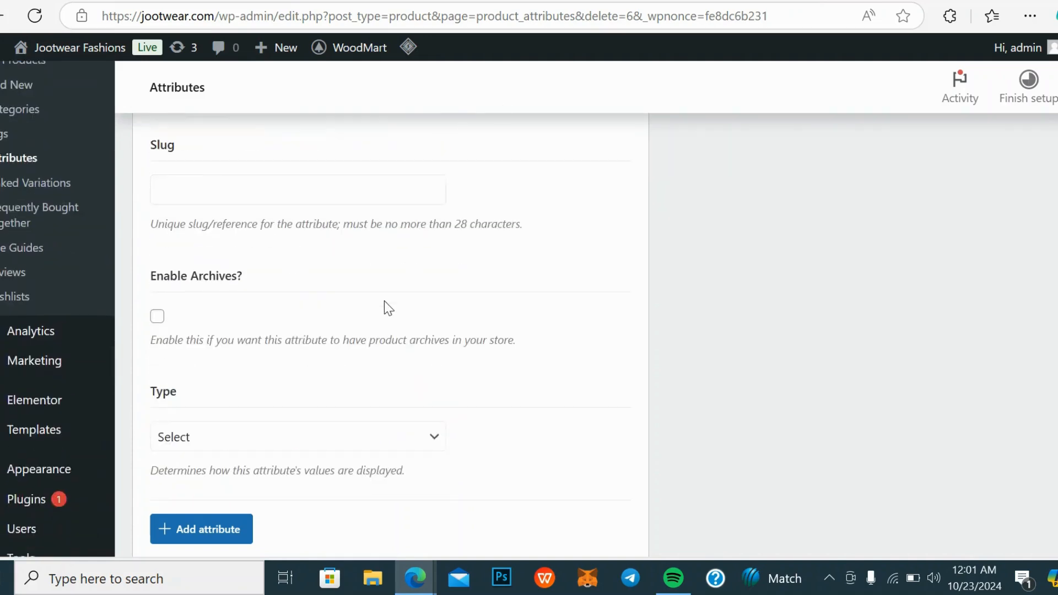
{"action": "left_click", "coordinate": [374, 368]}
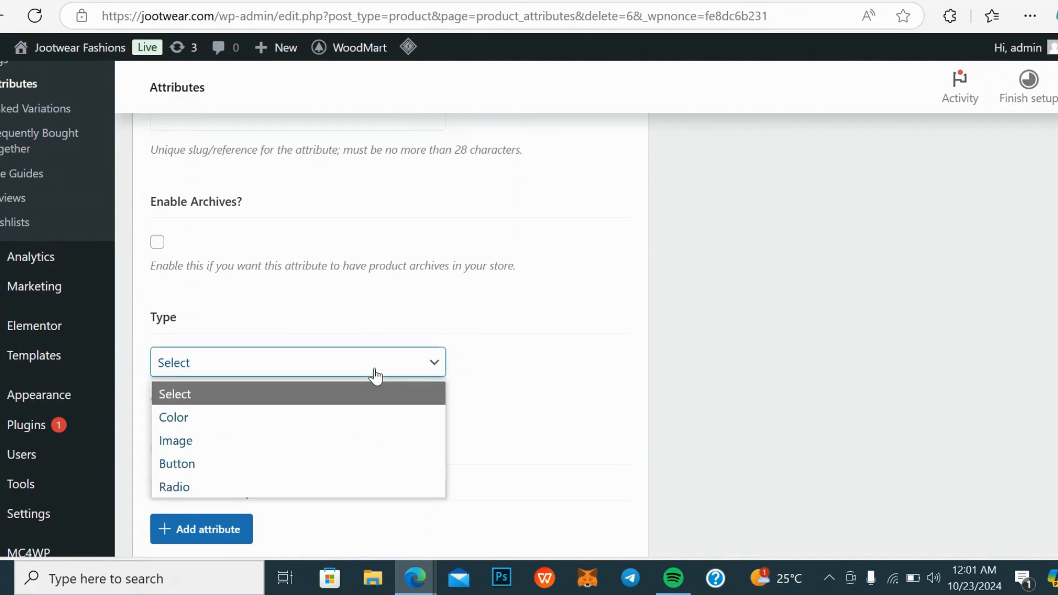
{"action": "left_click", "coordinate": [373, 370]}
Add the "shoe sizes" attribute with custom ordering, keeping the default swatch and extra settings
{"action": "scroll", "coordinate": [413, 364], "scroll_direction": "down", "scroll_amount": 2}
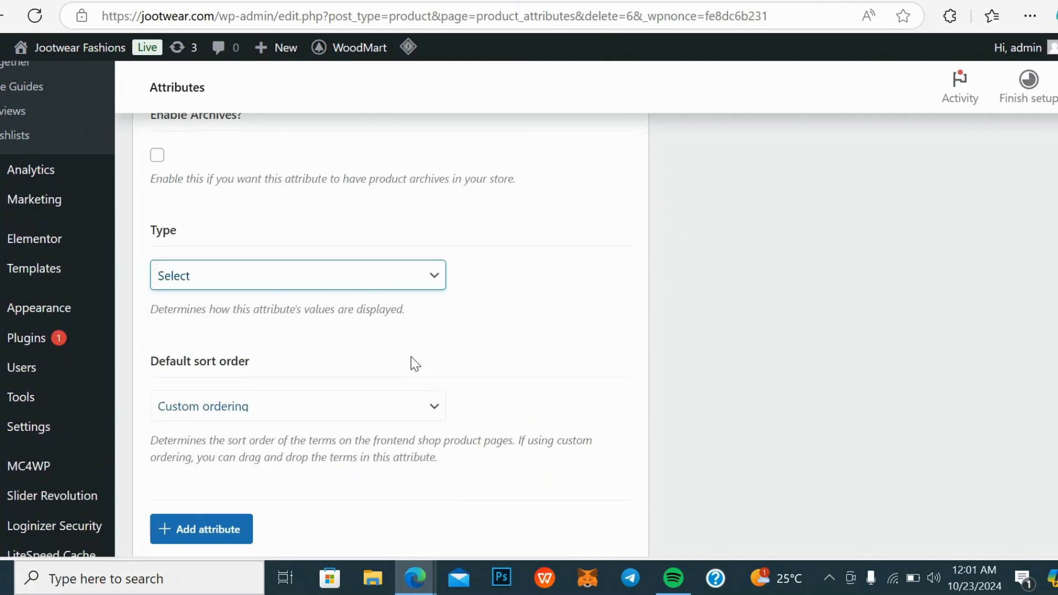
{"action": "scroll", "coordinate": [412, 363], "scroll_direction": "down", "scroll_amount": 4}
{"action": "scroll", "coordinate": [420, 324], "scroll_direction": "down", "scroll_amount": 10}
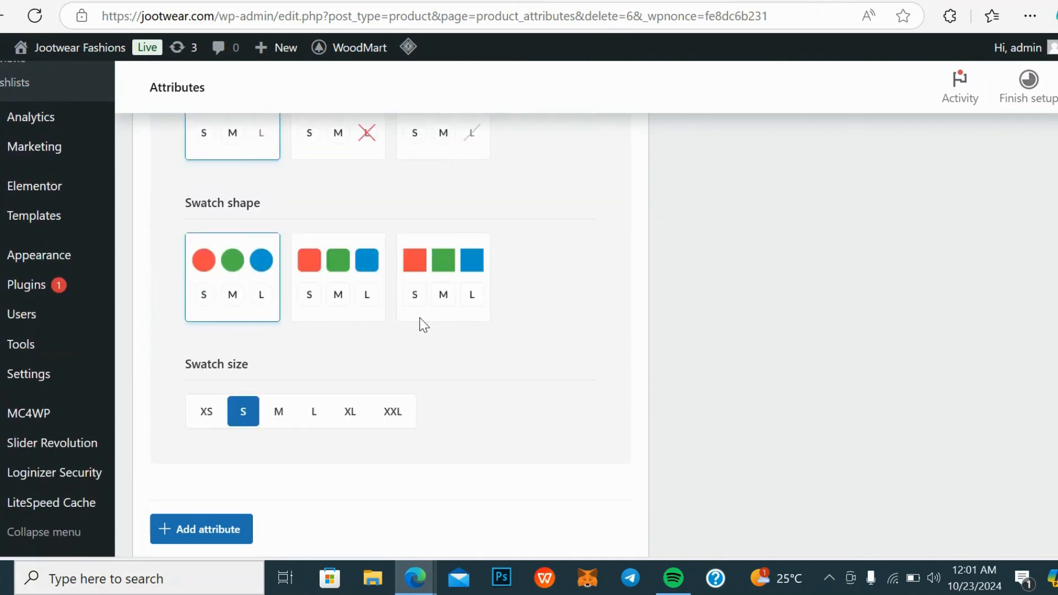
{"action": "scroll", "coordinate": [420, 324], "scroll_direction": "down", "scroll_amount": 4}
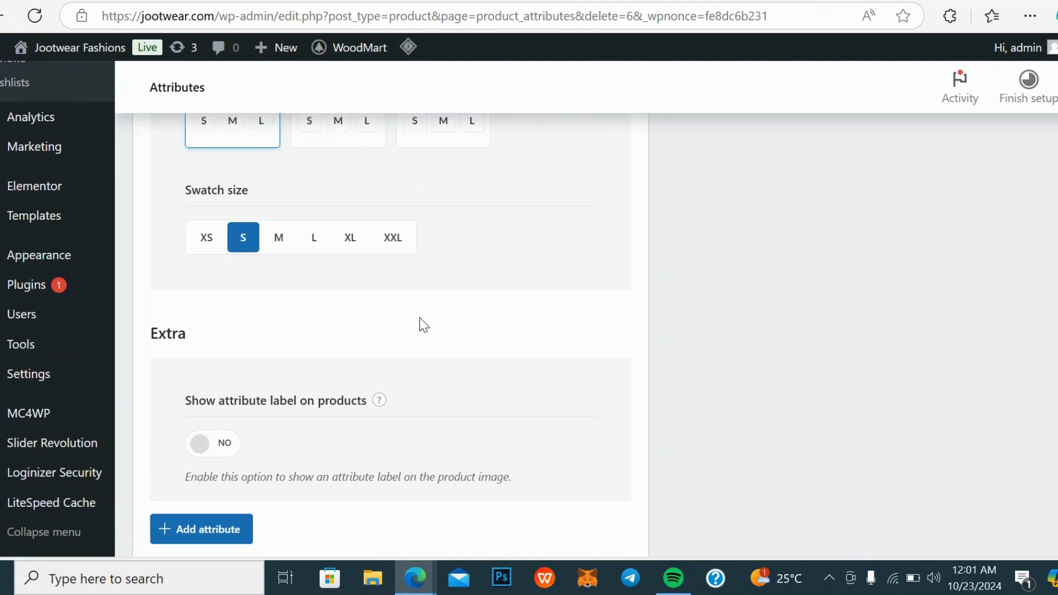
{"action": "scroll", "coordinate": [423, 324], "scroll_direction": "down", "scroll_amount": 6}
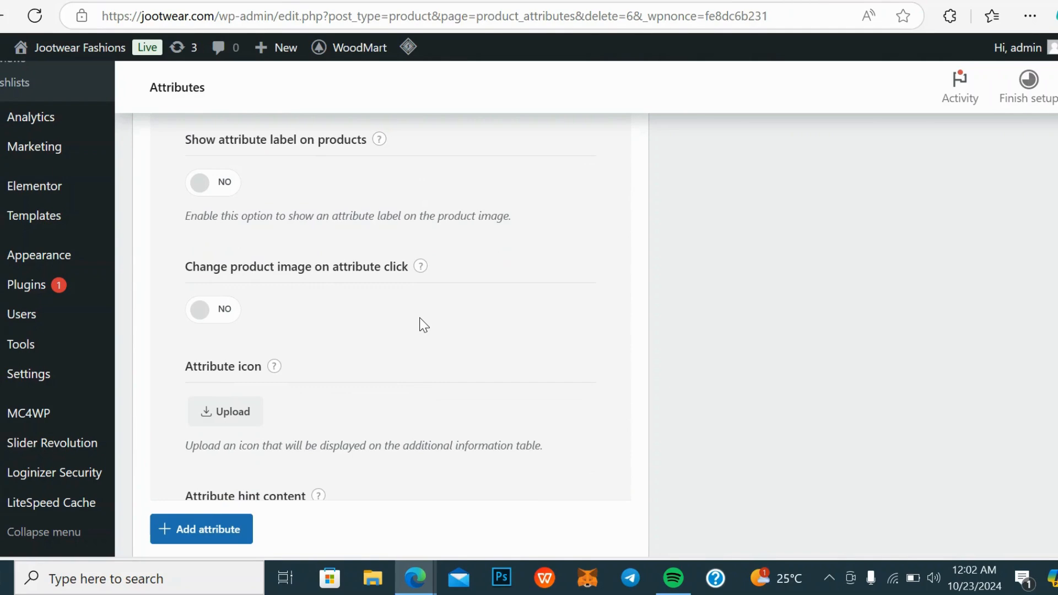
{"action": "scroll", "coordinate": [420, 321], "scroll_direction": "down", "scroll_amount": 5}
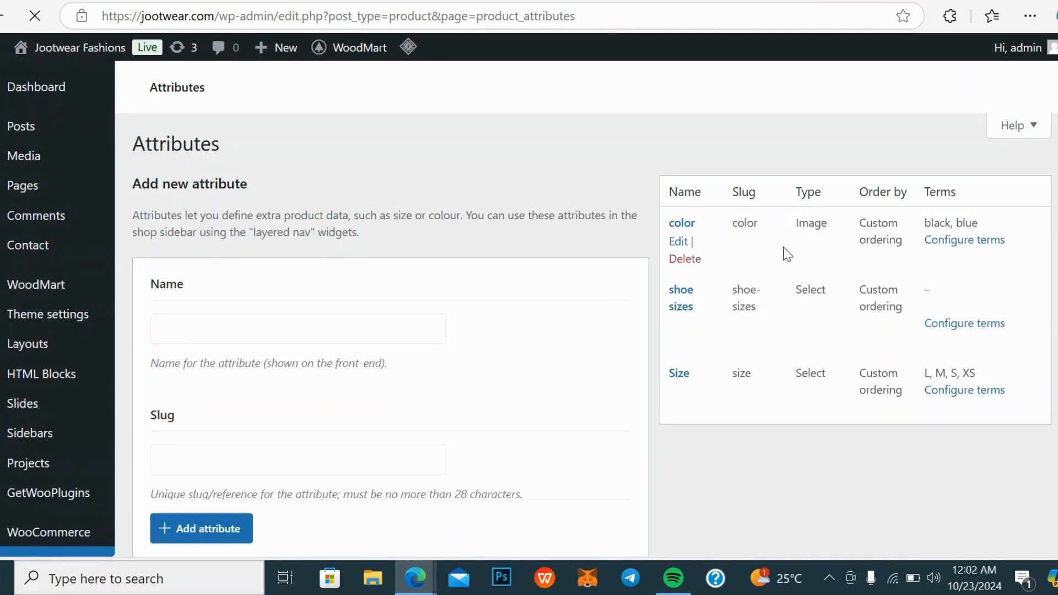
Open the term configuration of the "shoe sizes" attribute
{"action": "scroll", "coordinate": [777, 298], "scroll_direction": "down", "scroll_amount": 3}
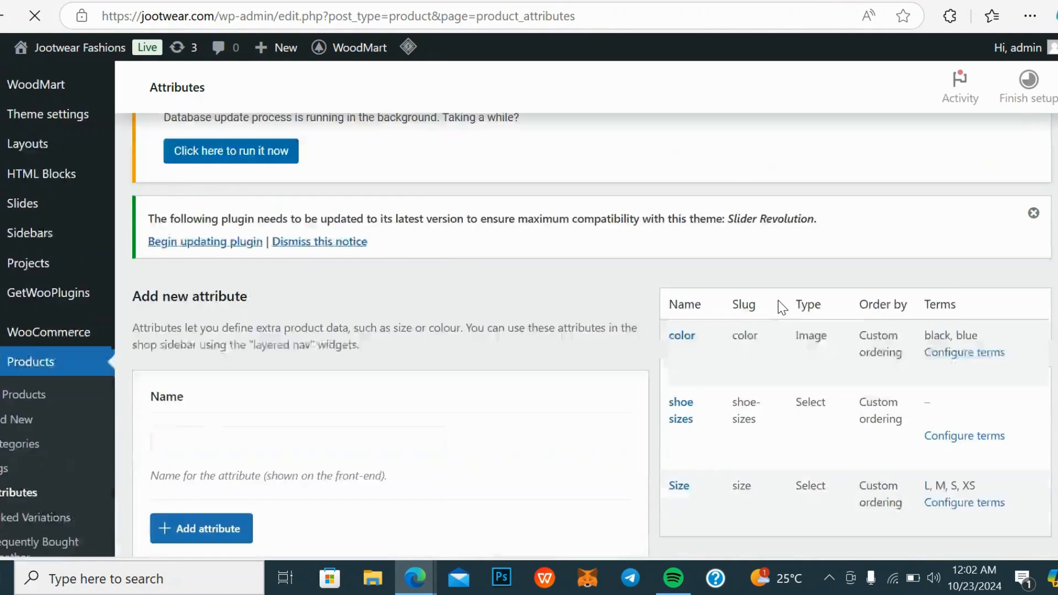
{"action": "scroll", "coordinate": [777, 299], "scroll_direction": "down", "scroll_amount": 1}
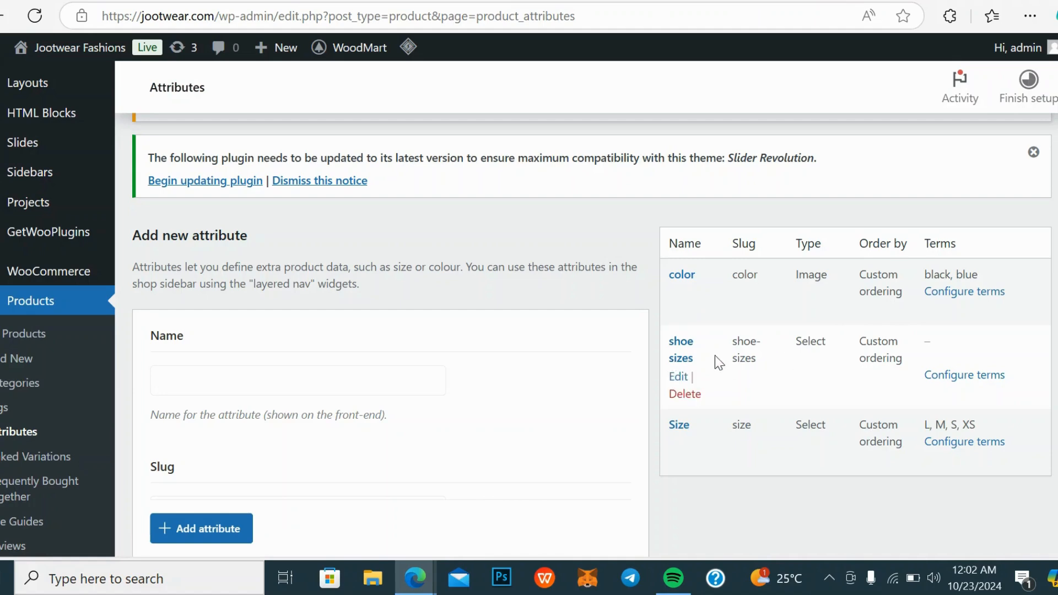
{"action": "left_click", "coordinate": [978, 380]}
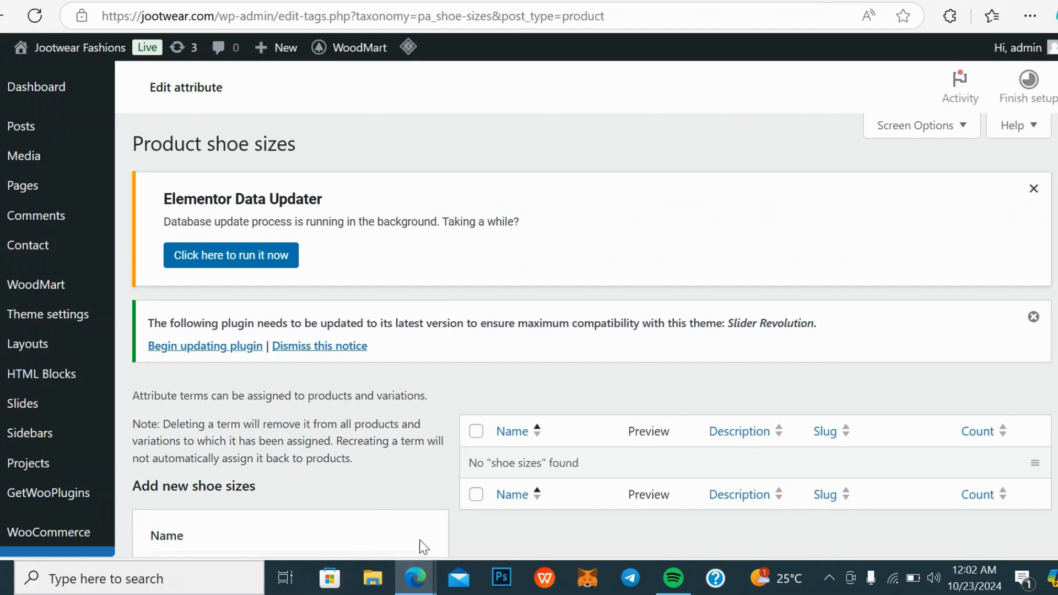
Add the term "40" to the shoe sizes attribute, leaving the slug empty
{"action": "scroll", "coordinate": [383, 449], "scroll_direction": "down", "scroll_amount": 3}
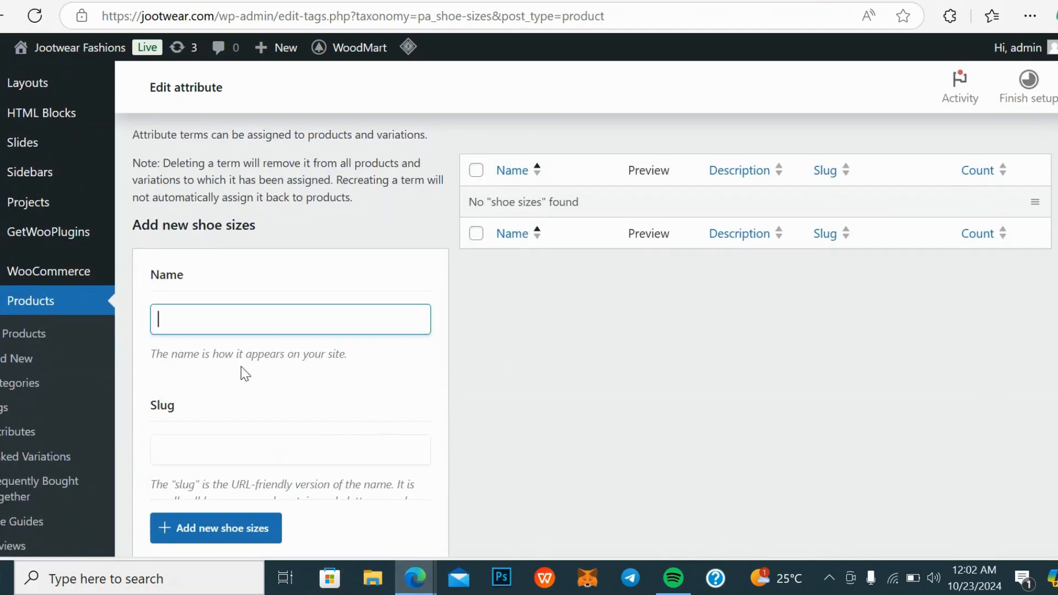
{"action": "left_click", "coordinate": [175, 320]}
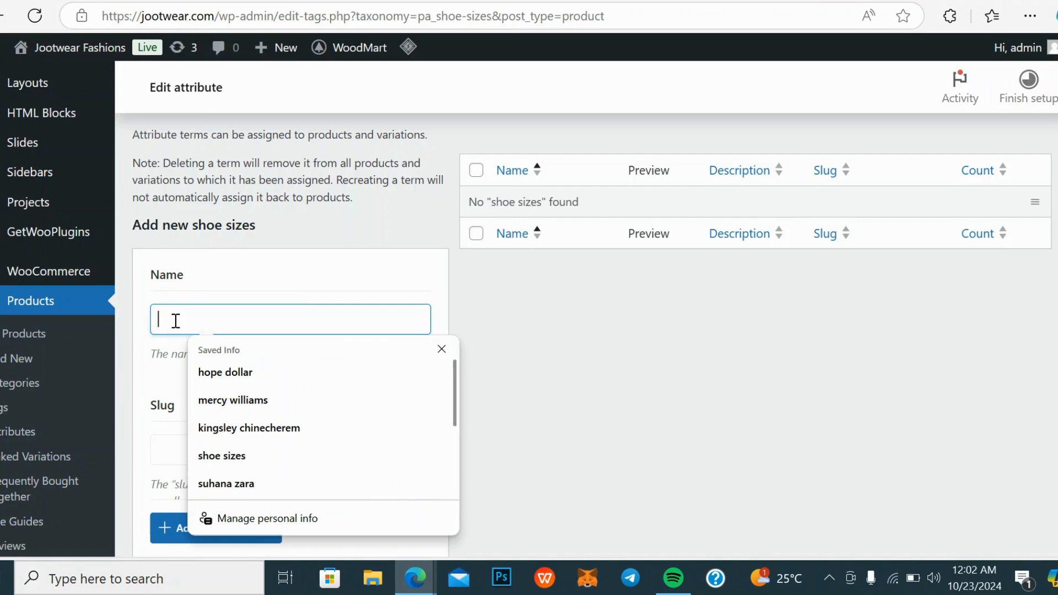
{"action": "type", "text": "40"}
{"action": "scroll", "coordinate": [176, 330], "scroll_direction": "down", "scroll_amount": 5}
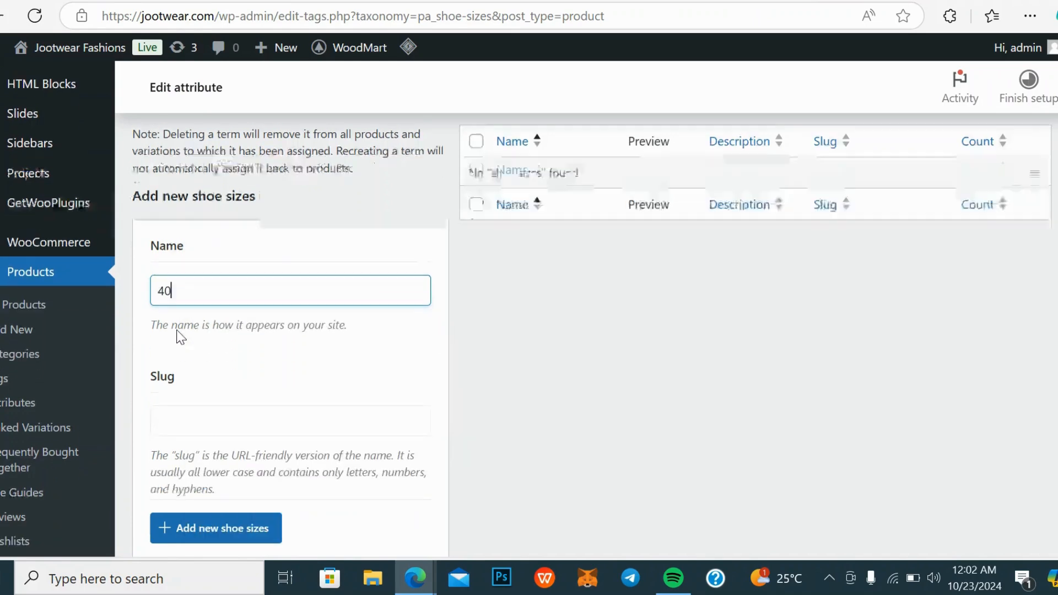
{"action": "left_click", "coordinate": [228, 533]}
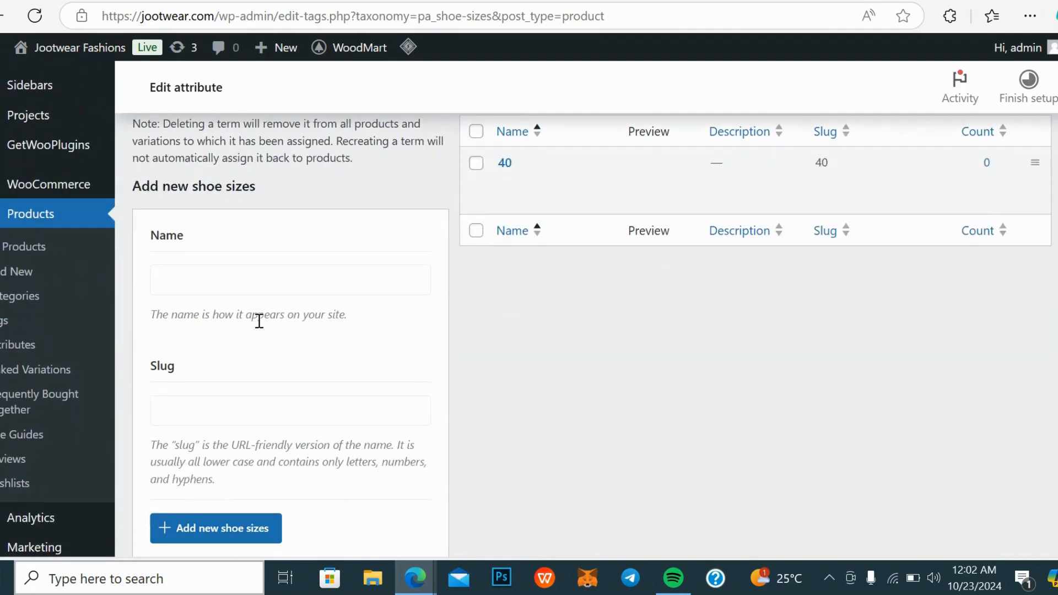
Add a second shoe sizes term named "42"
{"action": "scroll", "coordinate": [259, 321], "scroll_direction": "down", "scroll_amount": 2}
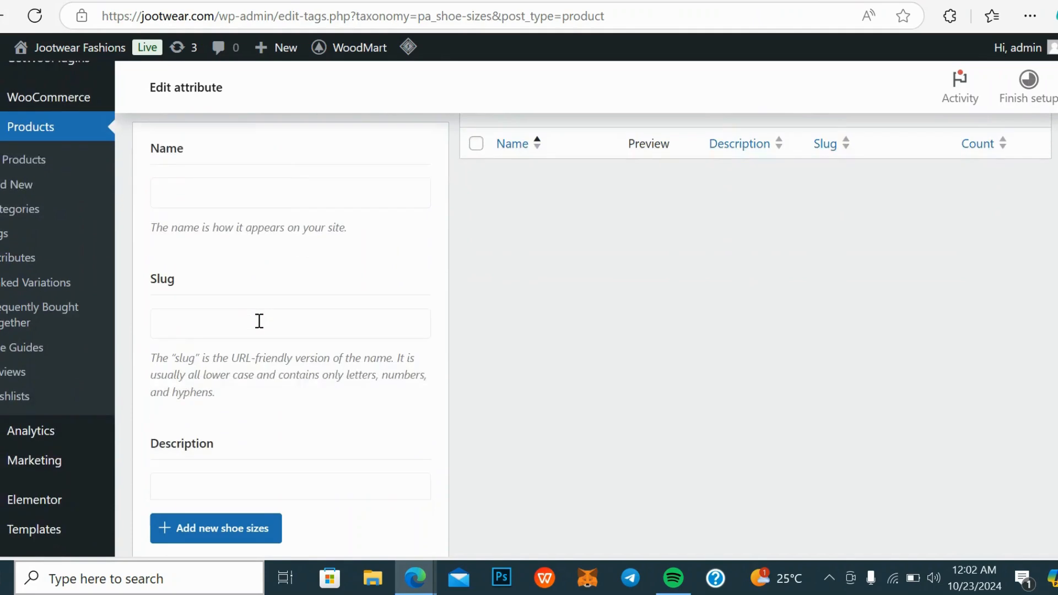
{"action": "scroll", "coordinate": [259, 321], "scroll_direction": "up", "scroll_amount": 4}
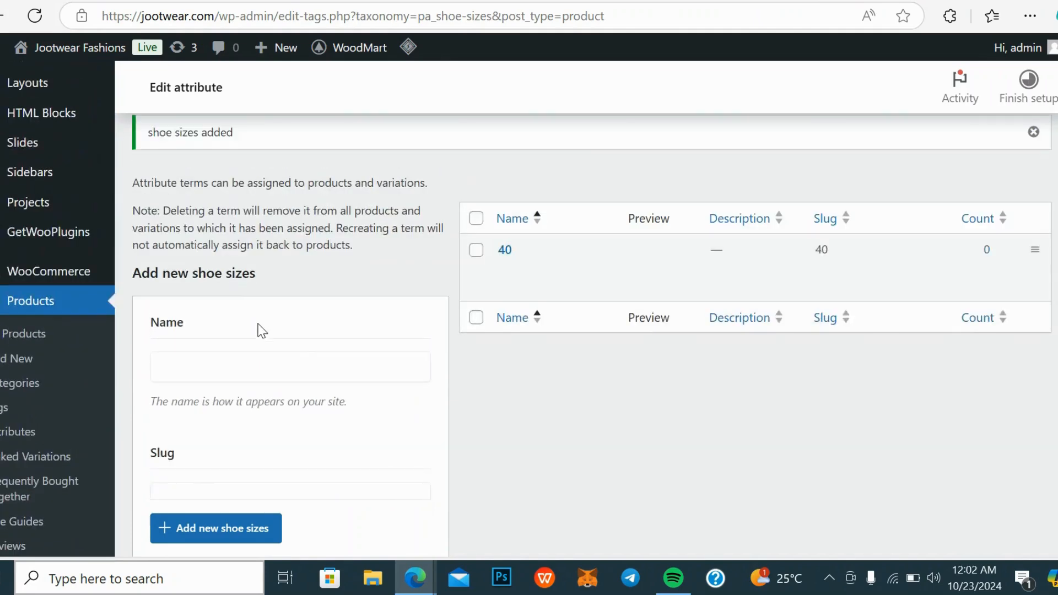
{"action": "left_click", "coordinate": [245, 361]}
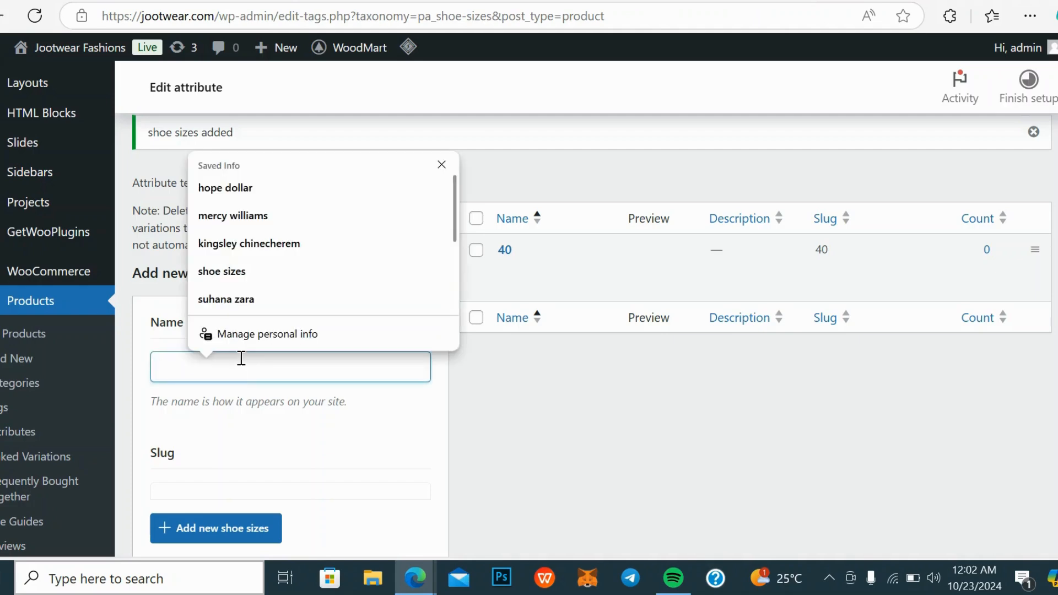
{"action": "type", "text": "42"}
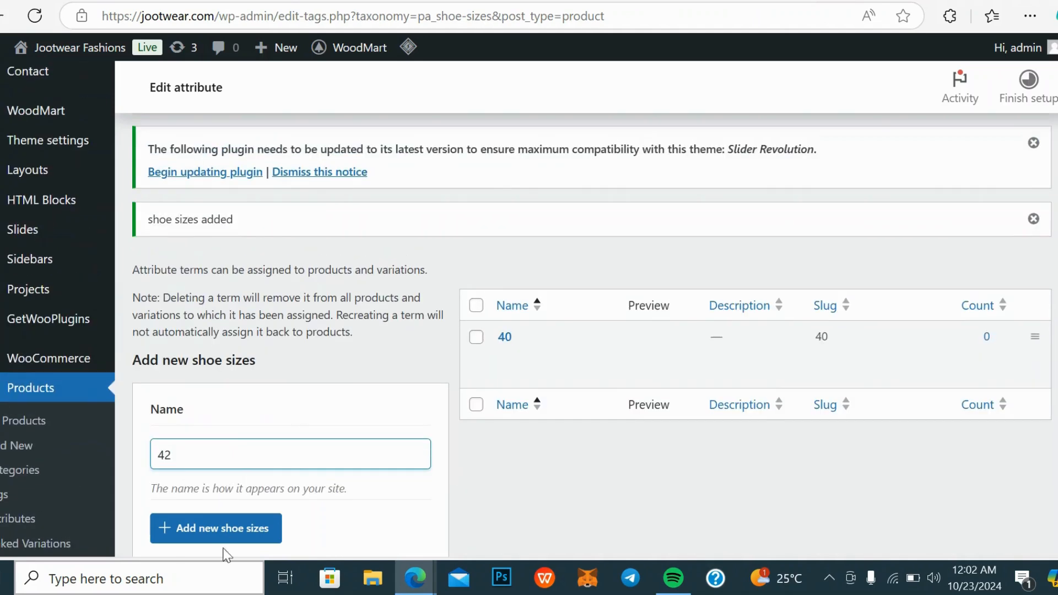
{"action": "left_click", "coordinate": [226, 532]}
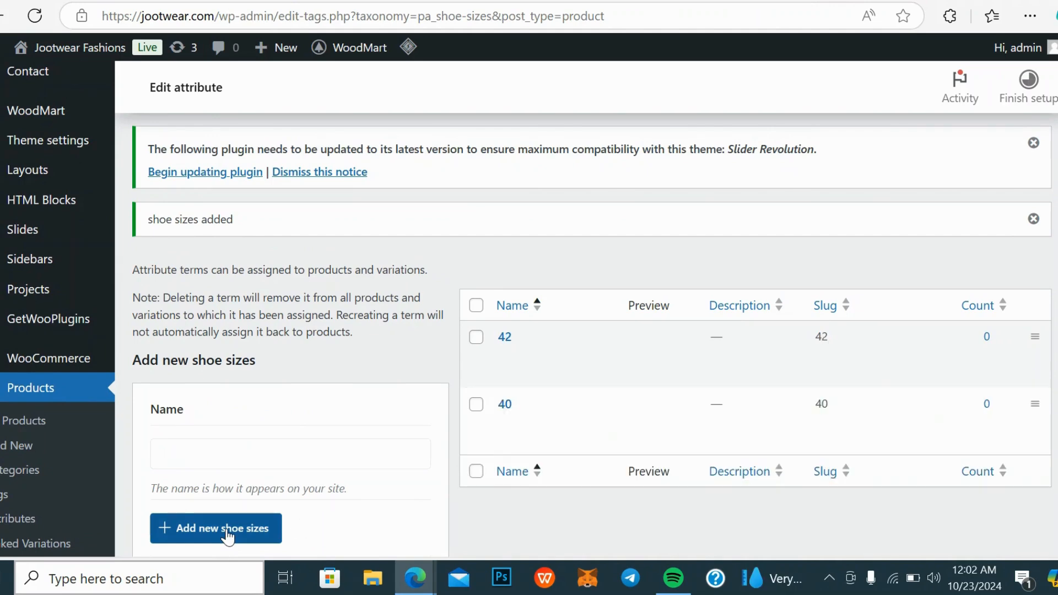
Add a third shoe sizes term named "44" without setting any swatch
{"action": "scroll", "coordinate": [536, 366], "scroll_direction": "down", "scroll_amount": 5}
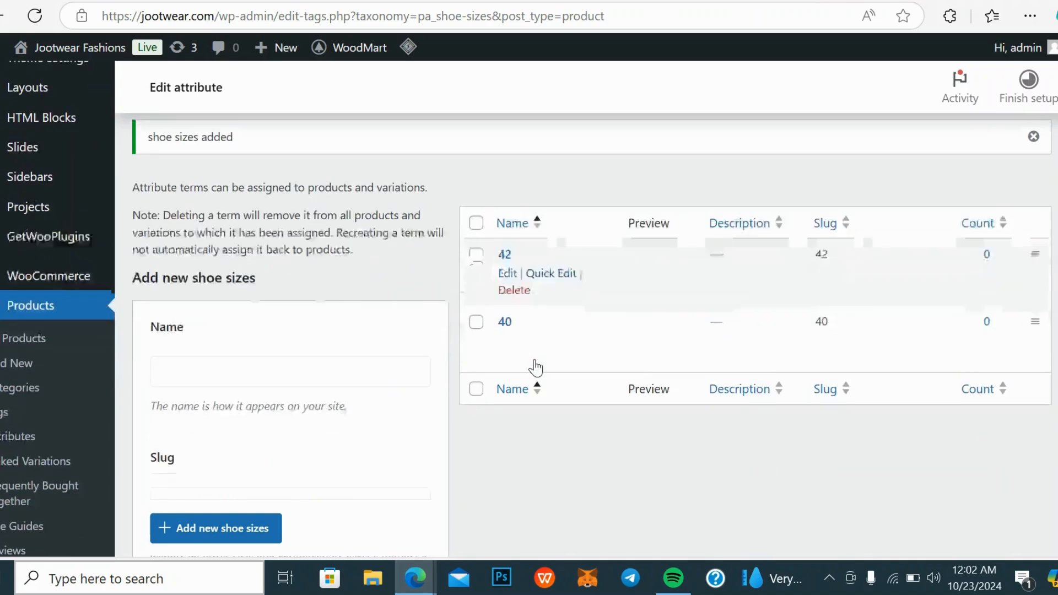
{"action": "scroll", "coordinate": [535, 367], "scroll_direction": "down", "scroll_amount": 8}
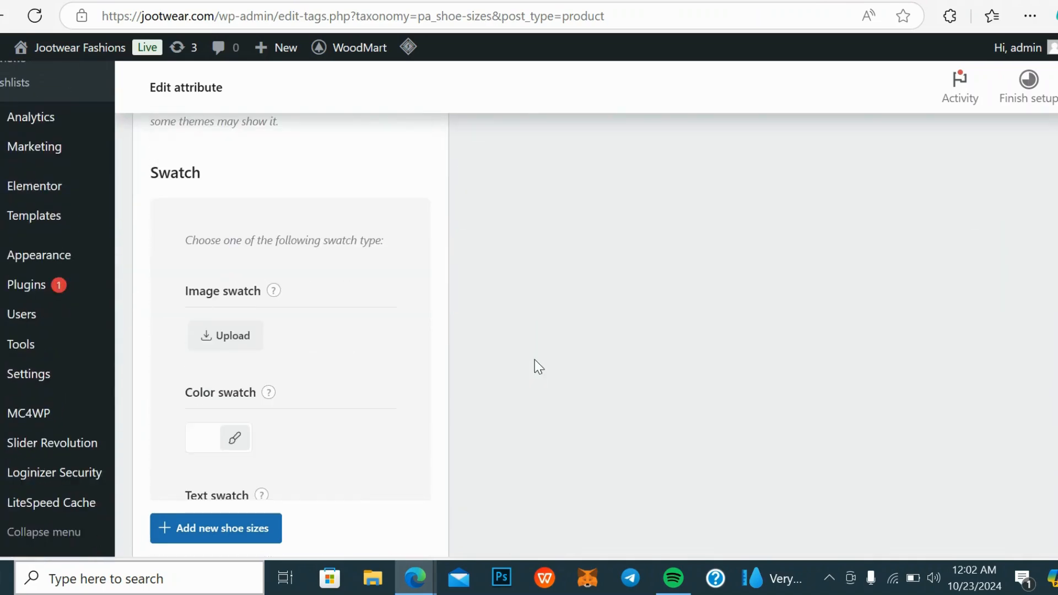
{"action": "scroll", "coordinate": [535, 360], "scroll_direction": "up", "scroll_amount": 13}
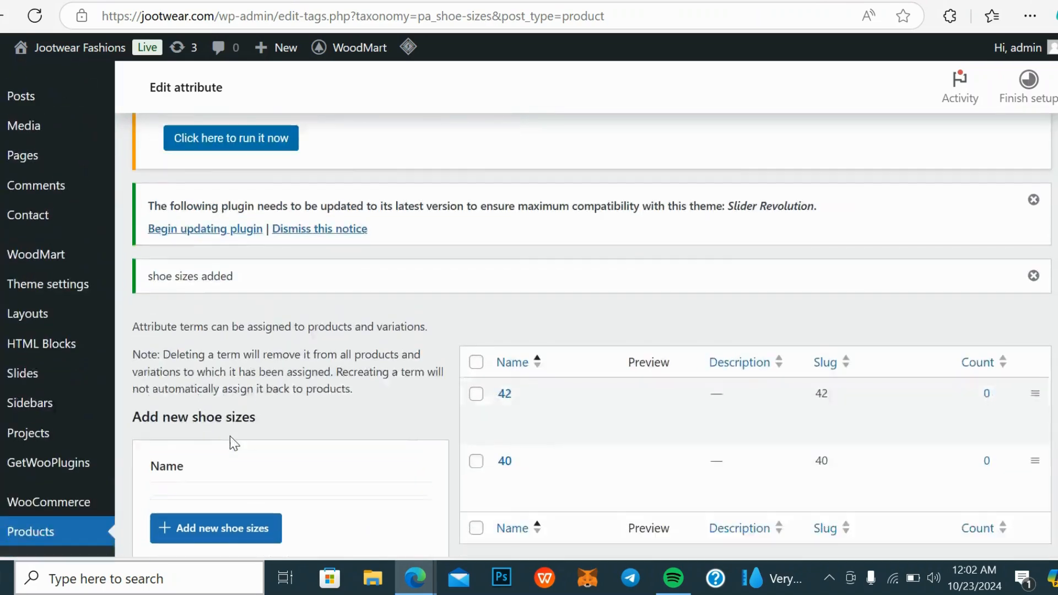
{"action": "scroll", "coordinate": [220, 385], "scroll_direction": "down", "scroll_amount": 4}
{"action": "left_click", "coordinate": [208, 288]}
{"action": "type", "text": "4"}
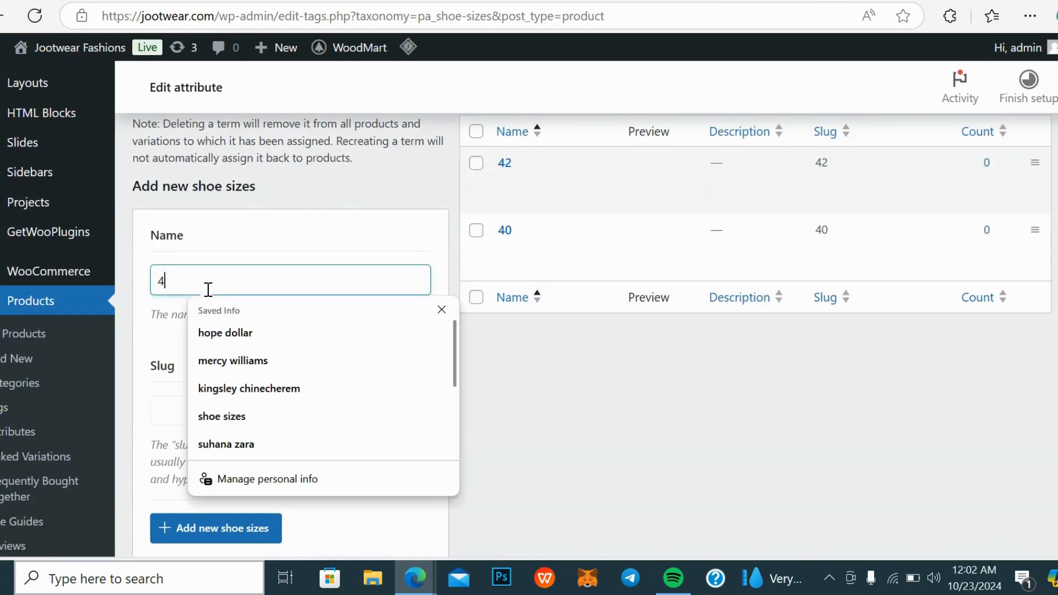
{"action": "type", "text": "4"}
{"action": "left_click", "coordinate": [249, 536]}
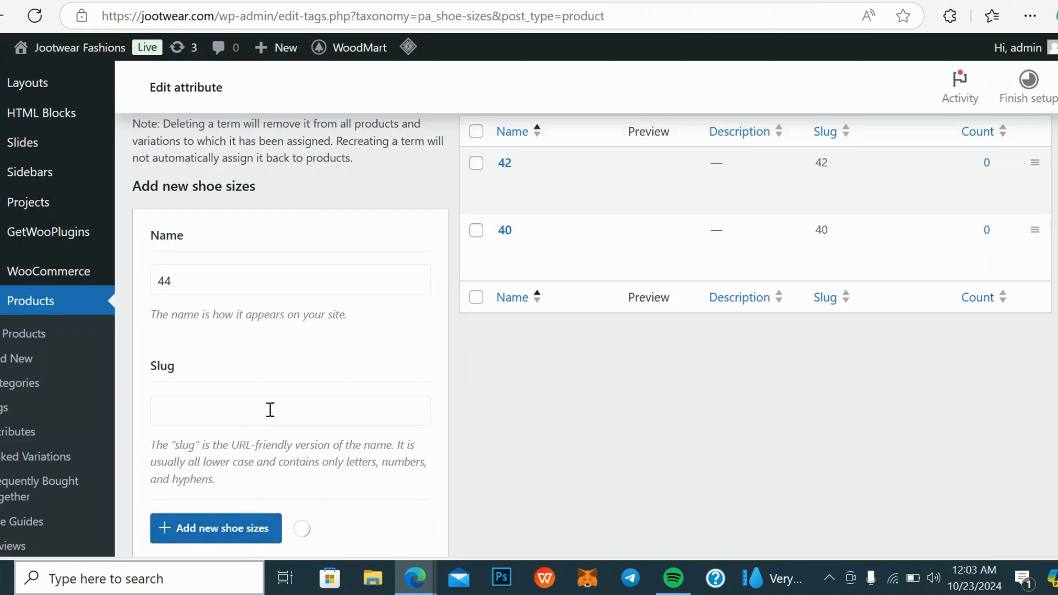
Add a fourth shoe sizes term named "45", leaving the slug empty
{"action": "left_click", "coordinate": [243, 288]}
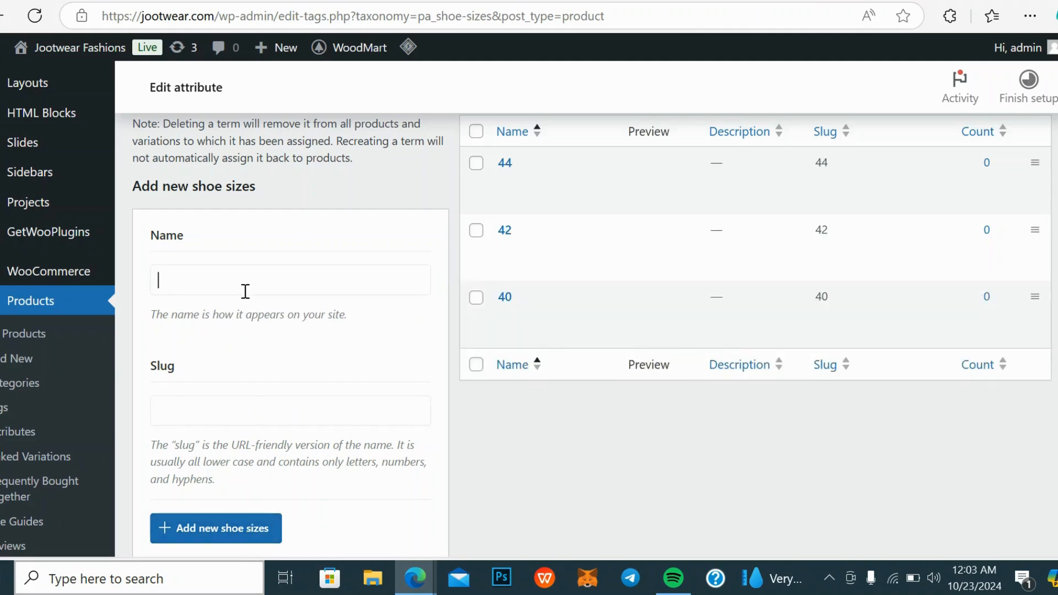
{"action": "type", "text": "45"}
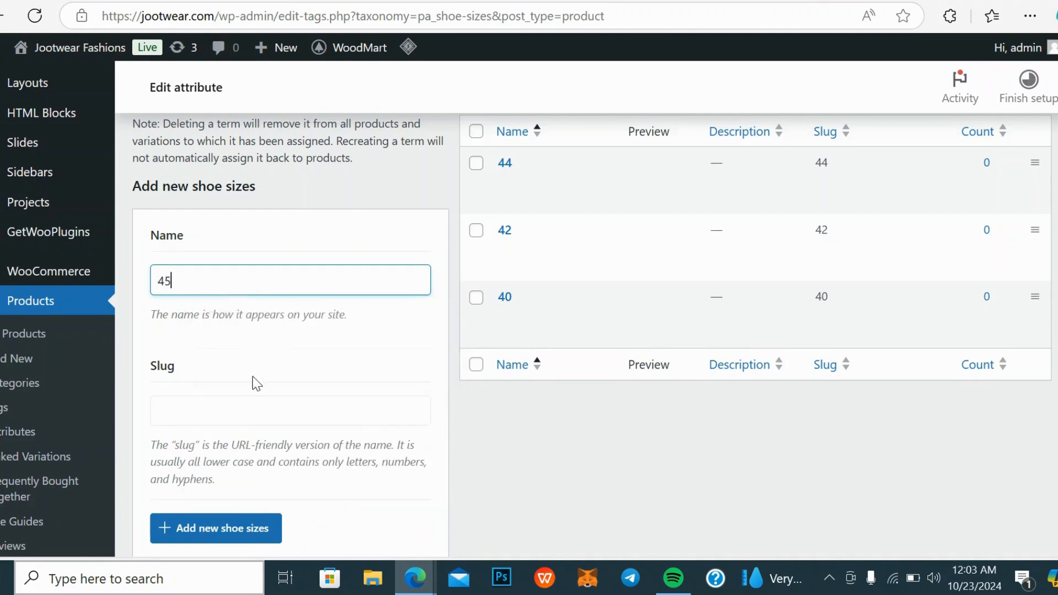
{"action": "left_click", "coordinate": [230, 533]}
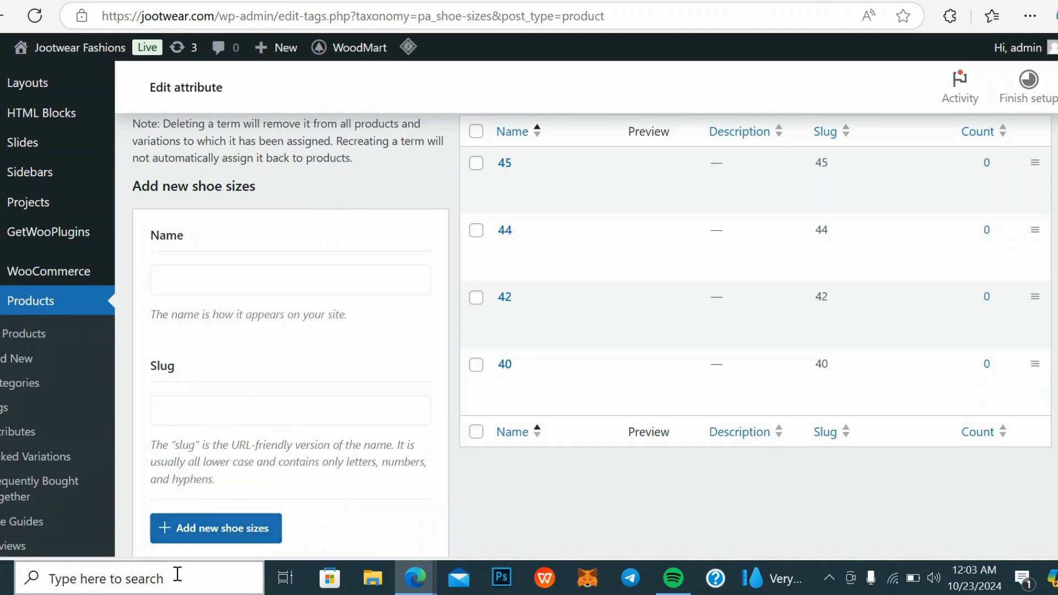
Return to the product attributes list and review the configured attributes with their terms
{"action": "scroll", "coordinate": [481, 345], "scroll_direction": "up", "scroll_amount": 3}
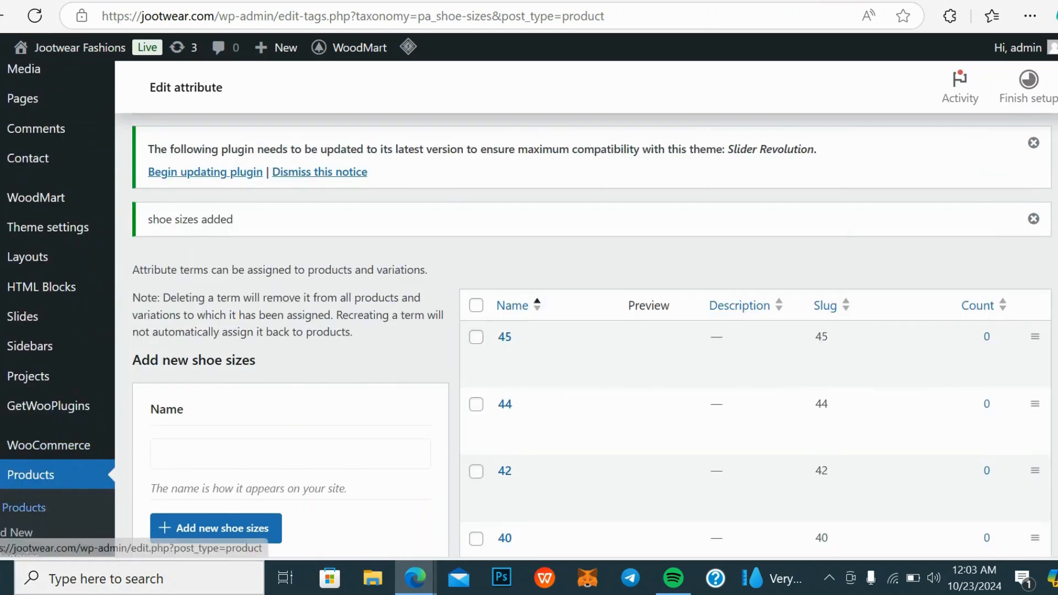
{"action": "scroll", "coordinate": [17, 469], "scroll_direction": "down", "scroll_amount": 3}
{"action": "left_click", "coordinate": [23, 435]}
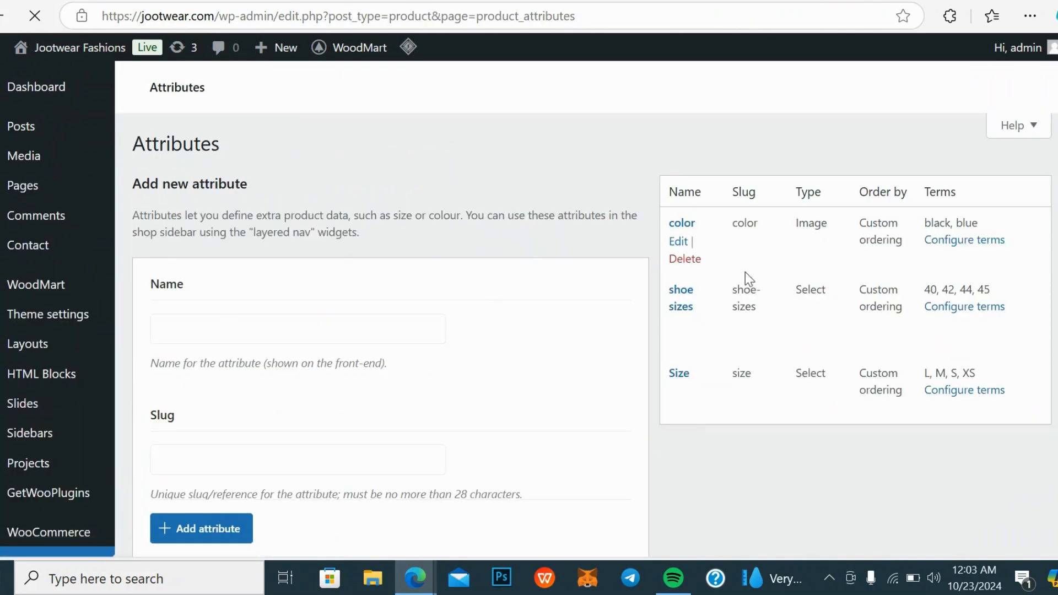
{"action": "scroll", "coordinate": [880, 322], "scroll_direction": "down", "scroll_amount": 6}
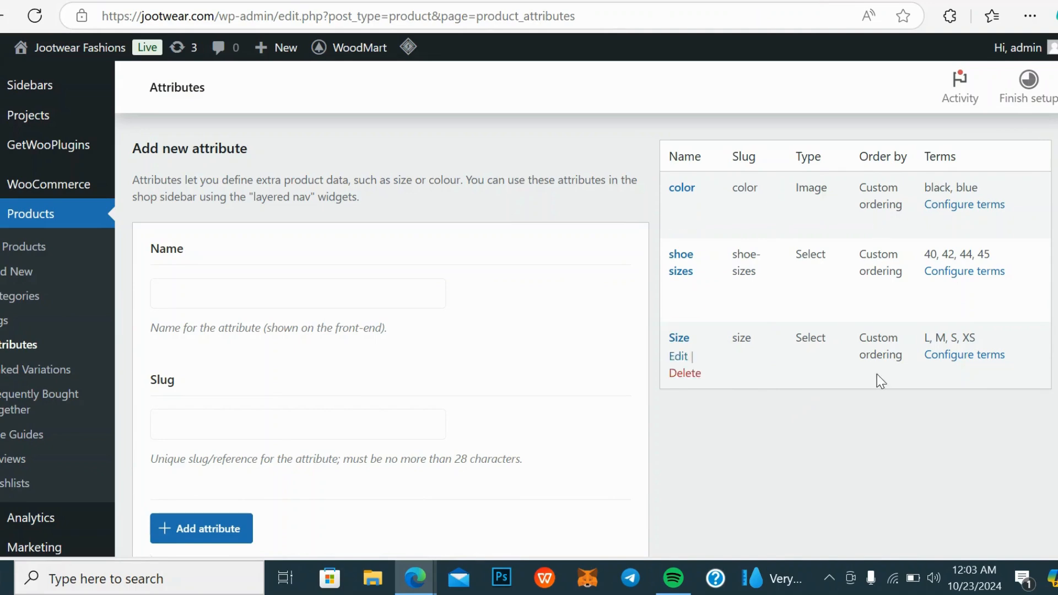
Open the term configuration of the "color" attribute and examine its new-term fields, including the image options, and the existing terms
{"action": "mouse_move", "coordinate": [773, 230]}
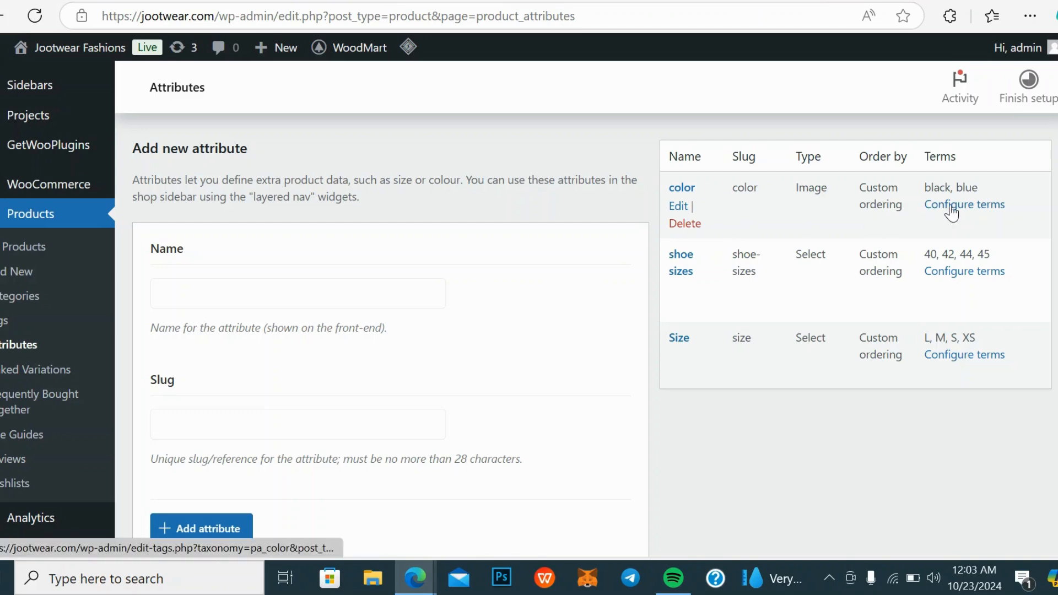
{"action": "left_click", "coordinate": [951, 206]}
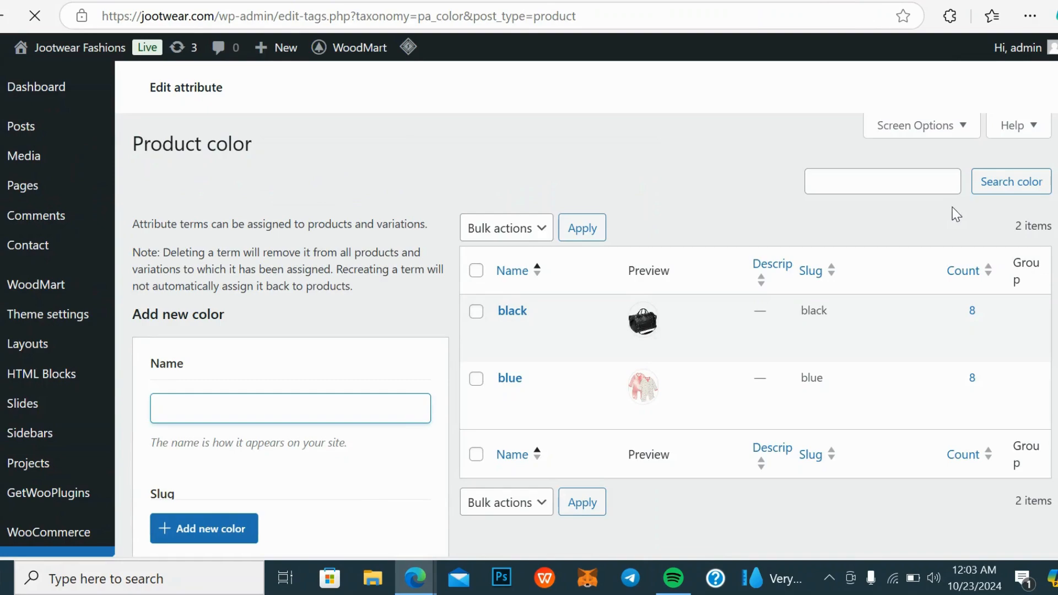
{"action": "scroll", "coordinate": [333, 364], "scroll_direction": "down", "scroll_amount": 6}
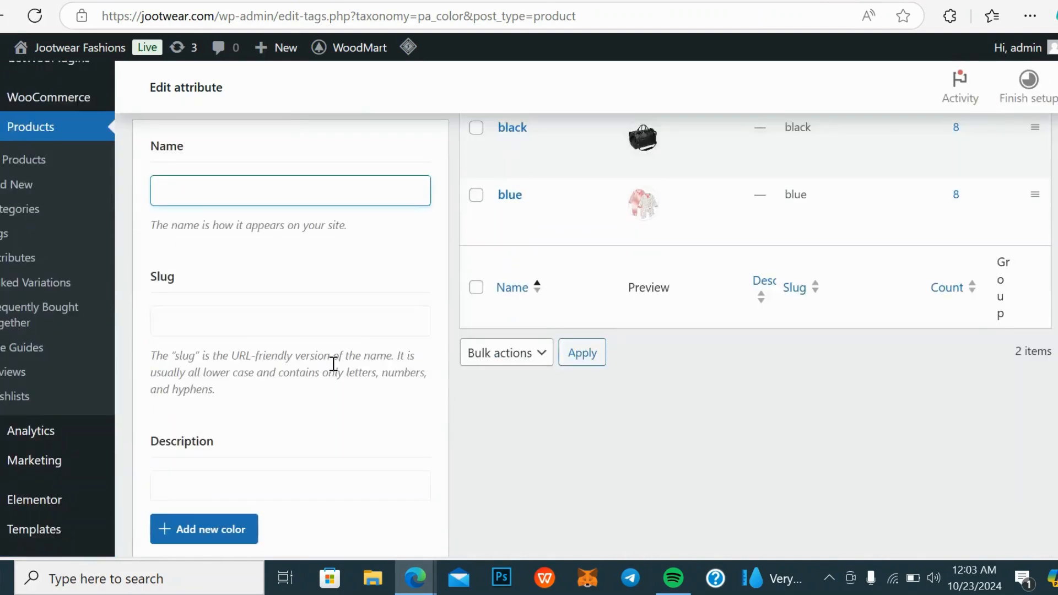
{"action": "scroll", "coordinate": [237, 365], "scroll_direction": "down", "scroll_amount": 12}
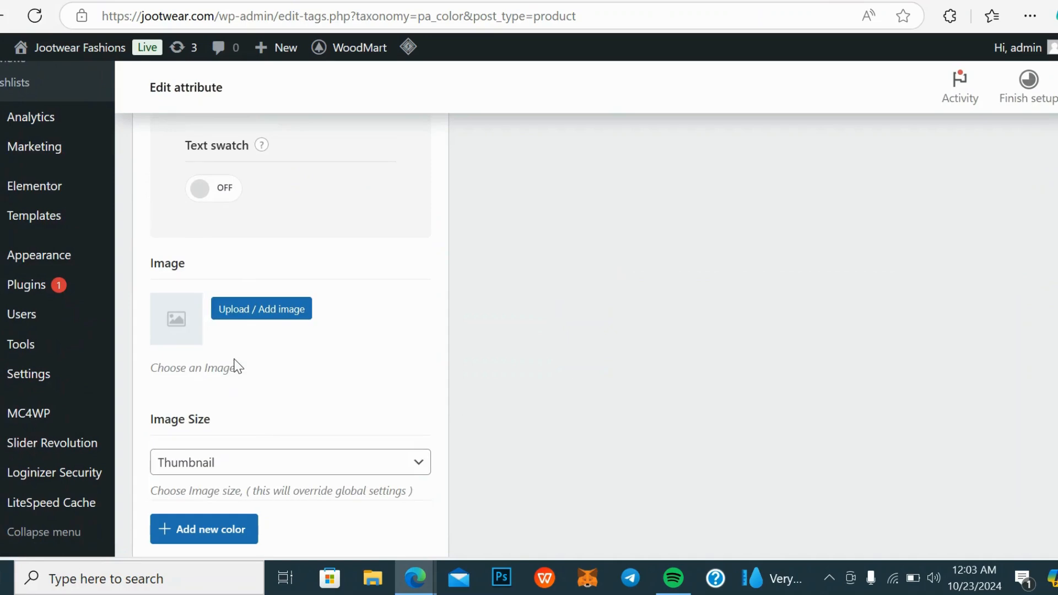
{"action": "scroll", "coordinate": [237, 367], "scroll_direction": "up", "scroll_amount": 14}
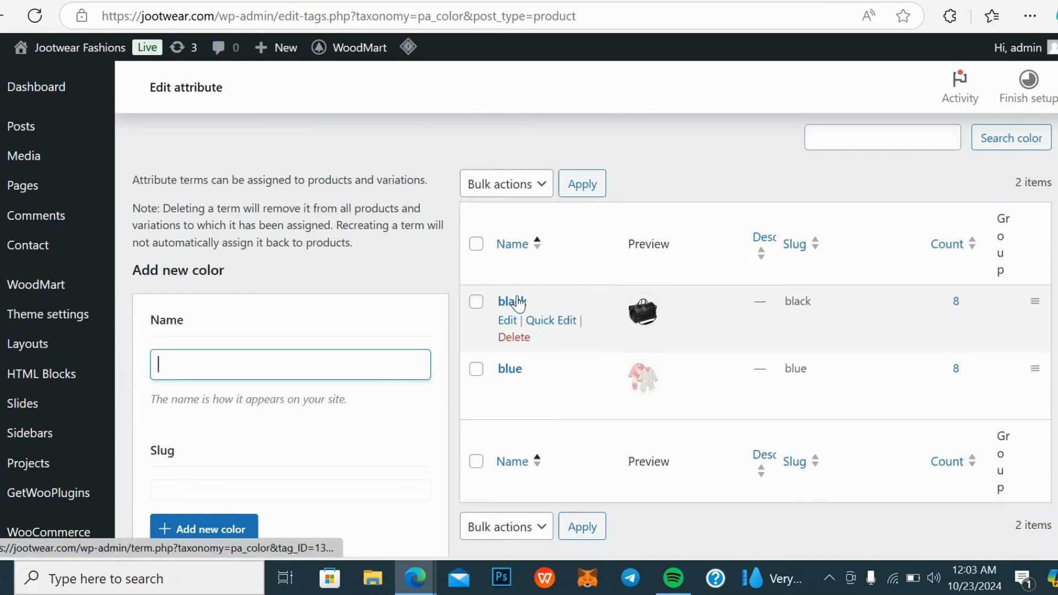
Add a new color attribute term named brown
{"action": "left_click", "coordinate": [201, 366]}
{"action": "type", "text": "brown"}
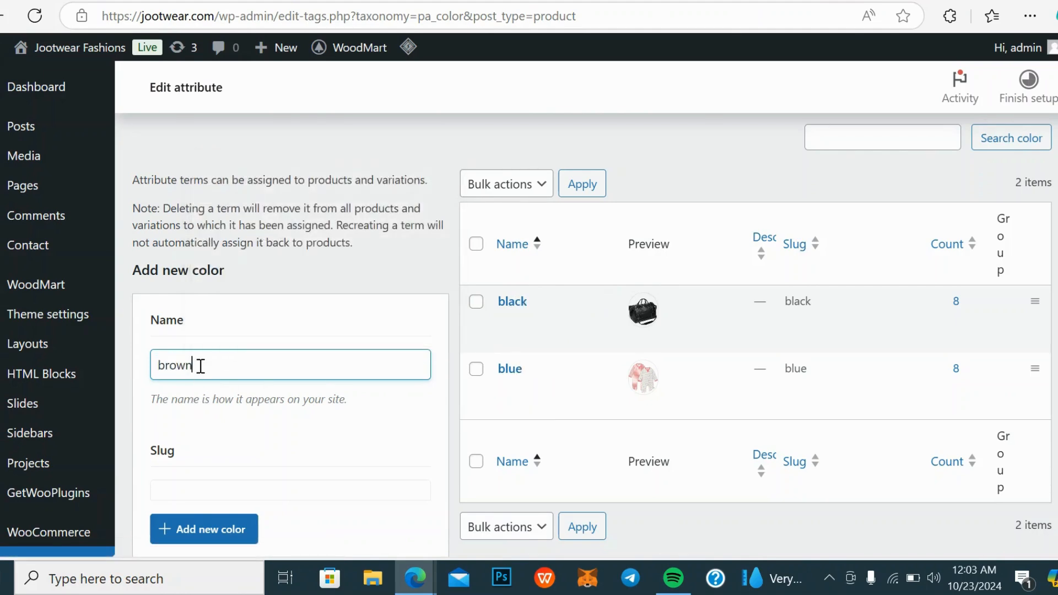
{"action": "left_click", "coordinate": [189, 527]}
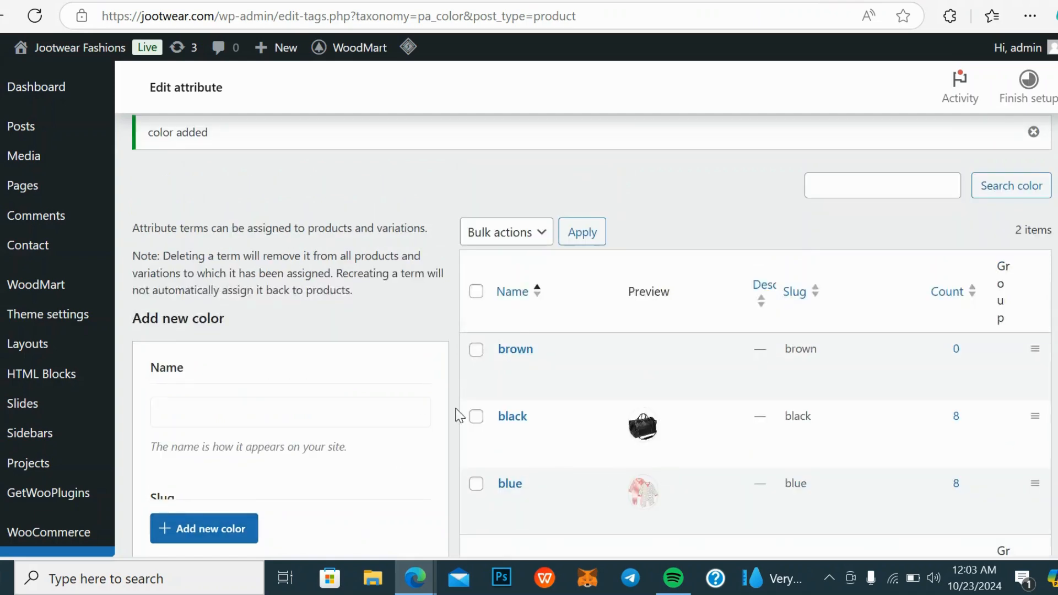
Remove the image swatch from the black color term, update it and return to the color terms list
{"action": "left_click", "coordinate": [508, 441]}
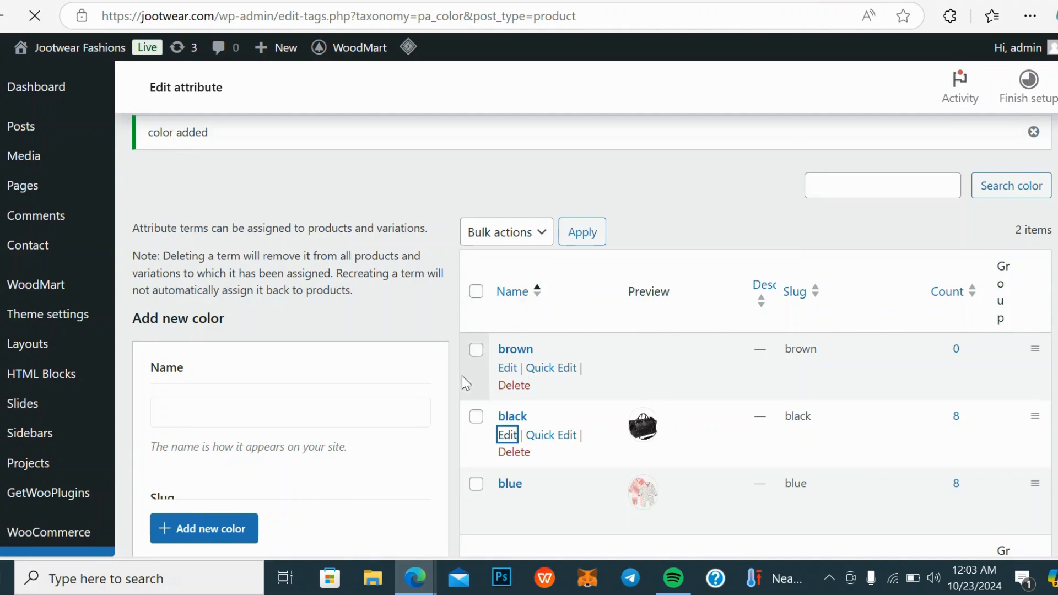
{"action": "scroll", "coordinate": [267, 404], "scroll_direction": "down", "scroll_amount": 6}
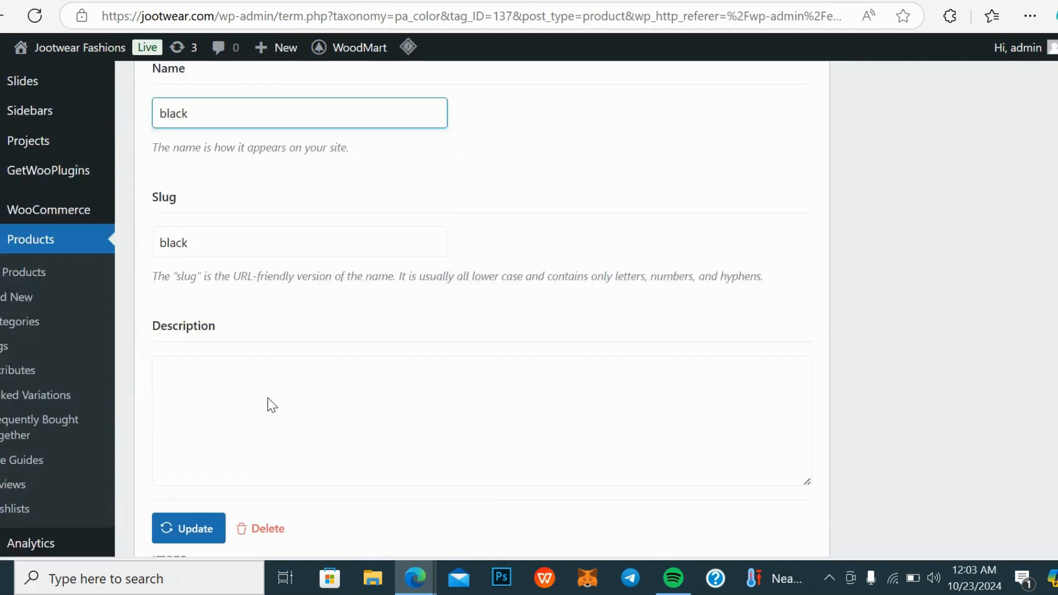
{"action": "scroll", "coordinate": [258, 302], "scroll_direction": "down", "scroll_amount": 12}
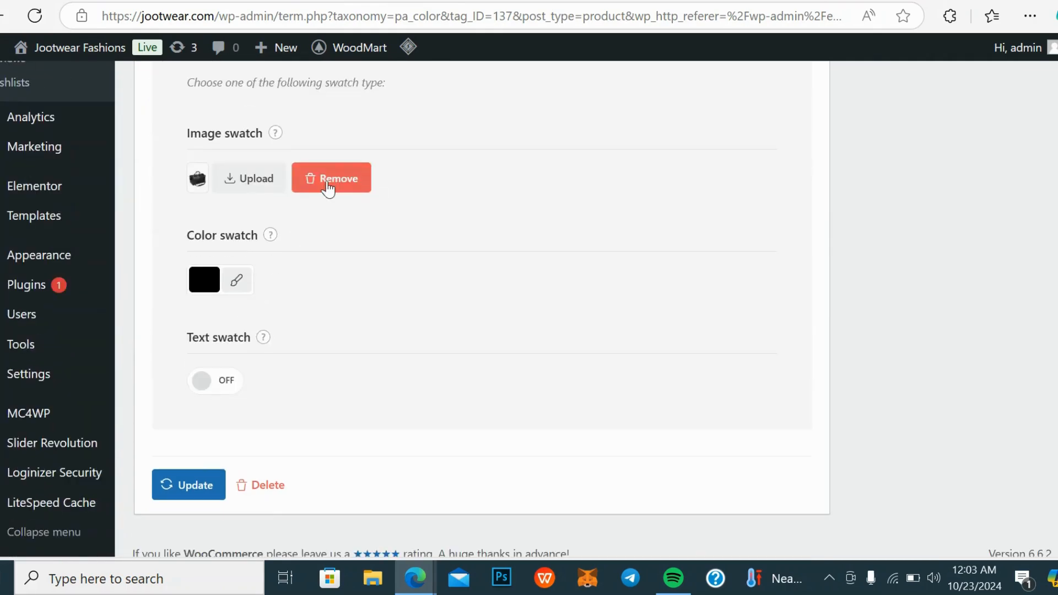
{"action": "left_click", "coordinate": [327, 186]}
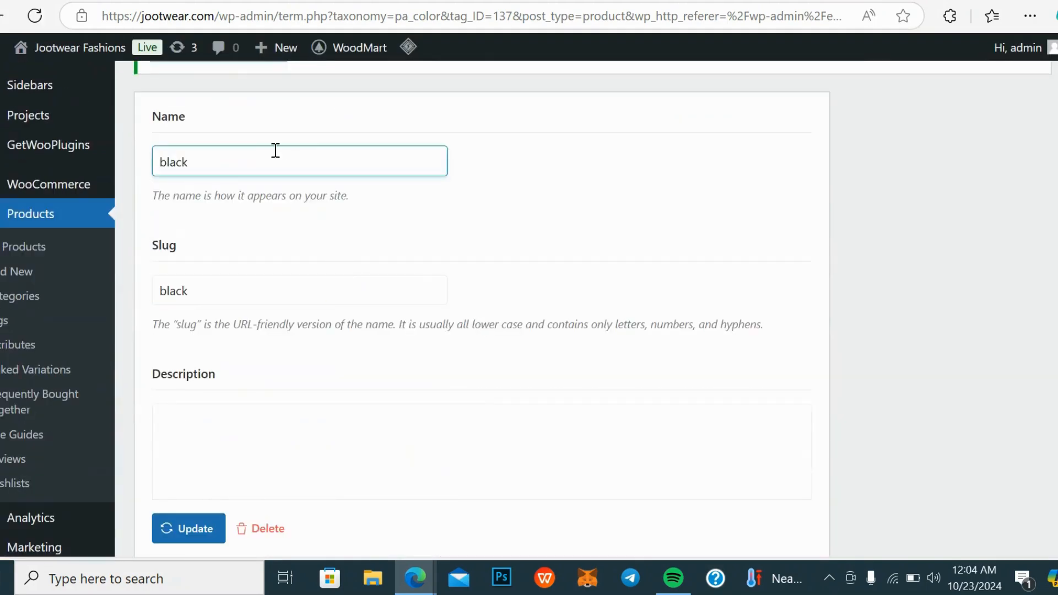
{"action": "scroll", "coordinate": [264, 149], "scroll_direction": "up", "scroll_amount": 3}
{"action": "left_click", "coordinate": [197, 232]}
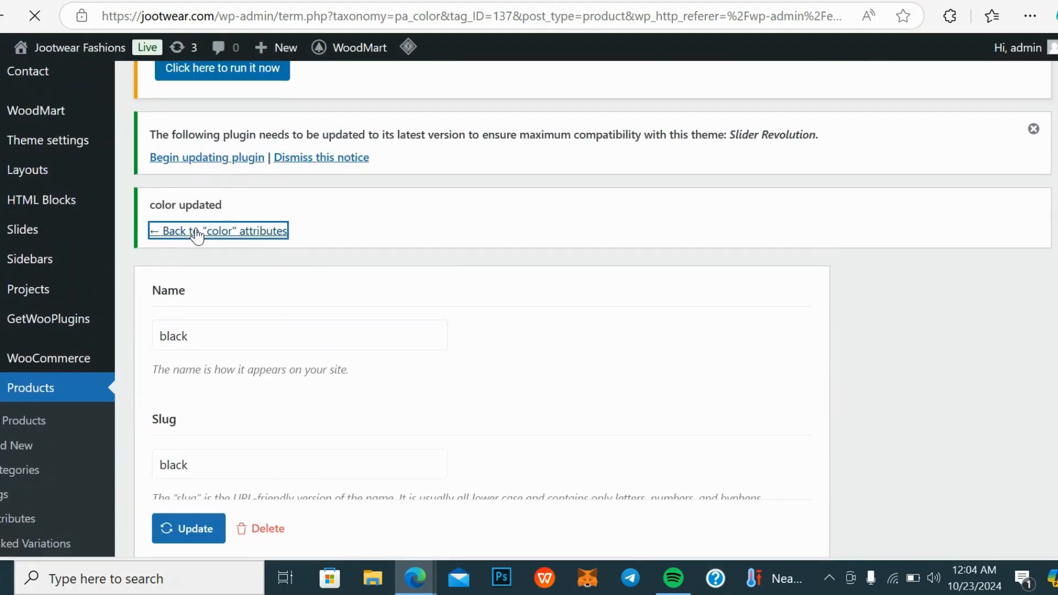
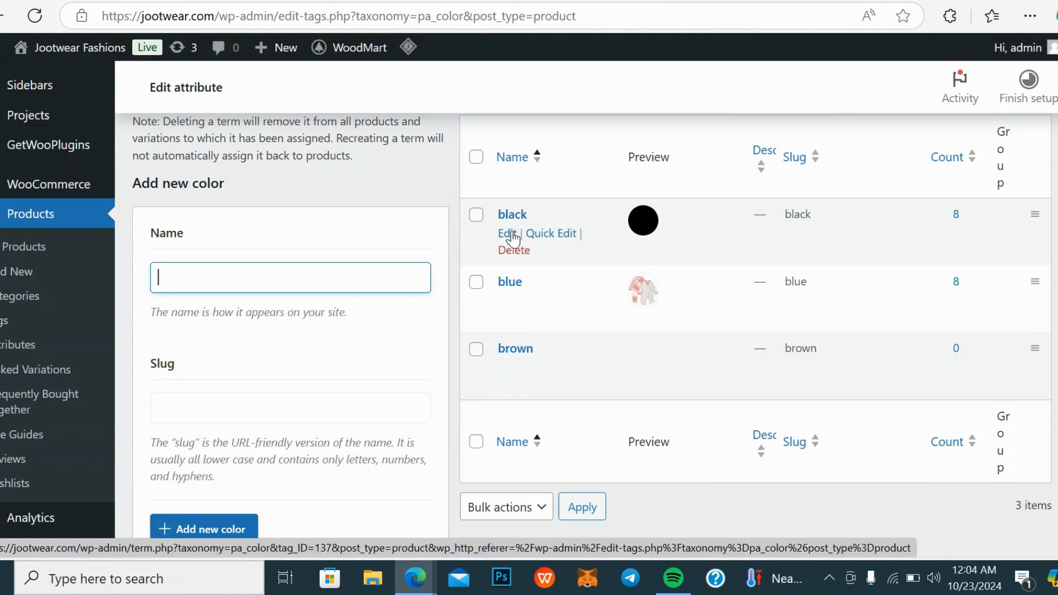
Permanently delete the black color term
{"action": "left_click", "coordinate": [512, 250]}
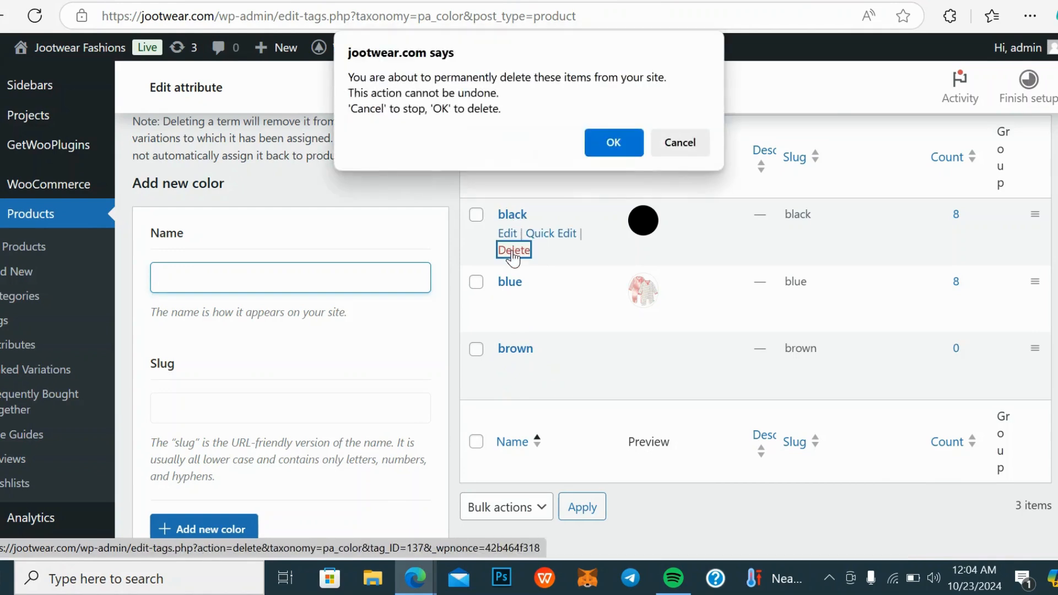
{"action": "left_click", "coordinate": [634, 136]}
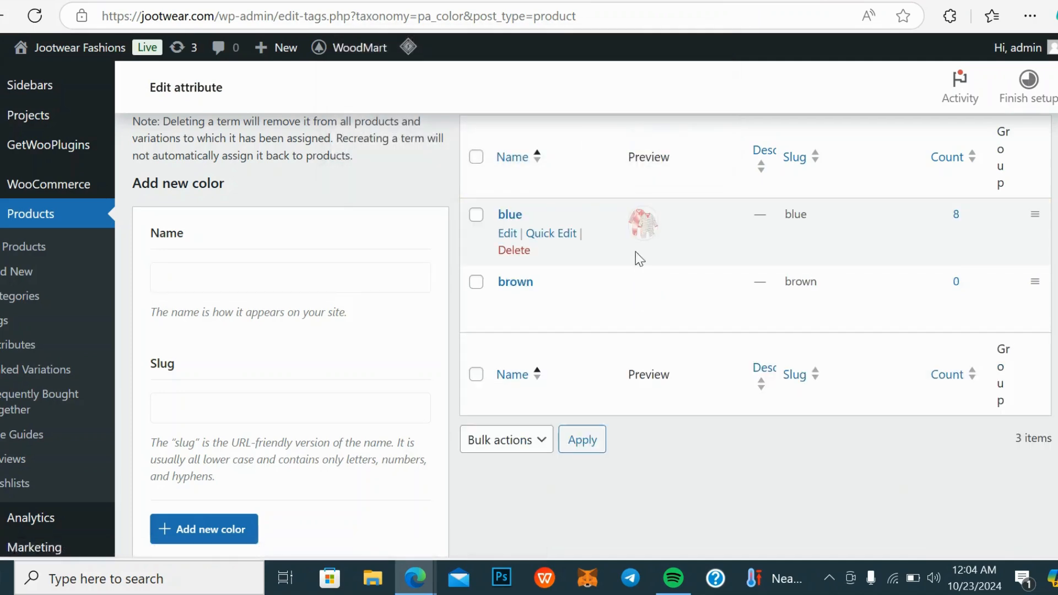
Remove the image swatch from the blue color term and check its color swatch setting
{"action": "left_click", "coordinate": [508, 233]}
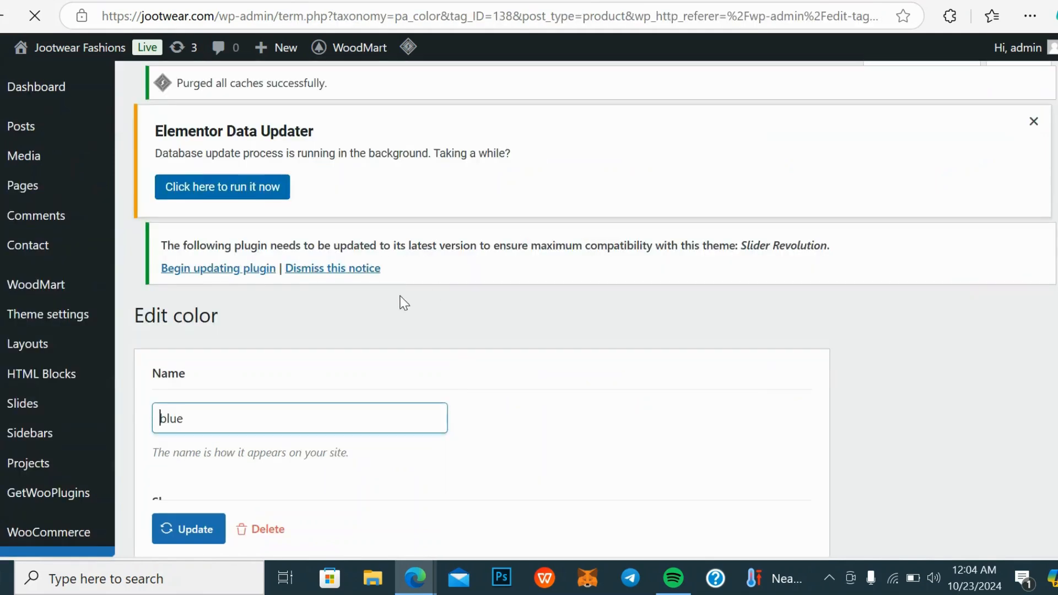
{"action": "scroll", "coordinate": [318, 360], "scroll_direction": "down", "scroll_amount": 4}
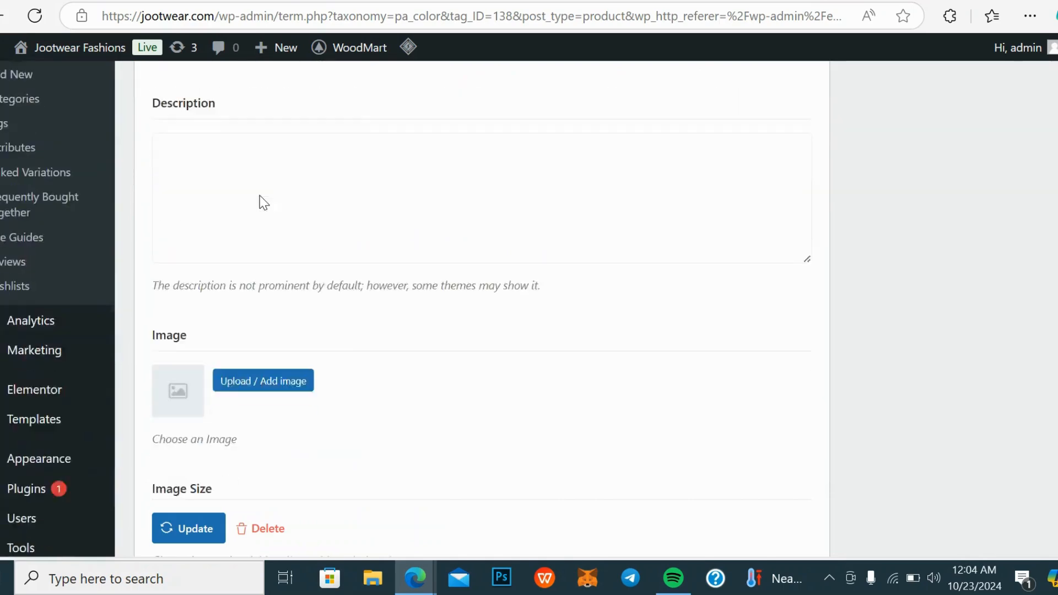
{"action": "scroll", "coordinate": [260, 199], "scroll_direction": "down", "scroll_amount": 15}
{"action": "scroll", "coordinate": [260, 209], "scroll_direction": "down", "scroll_amount": 3}
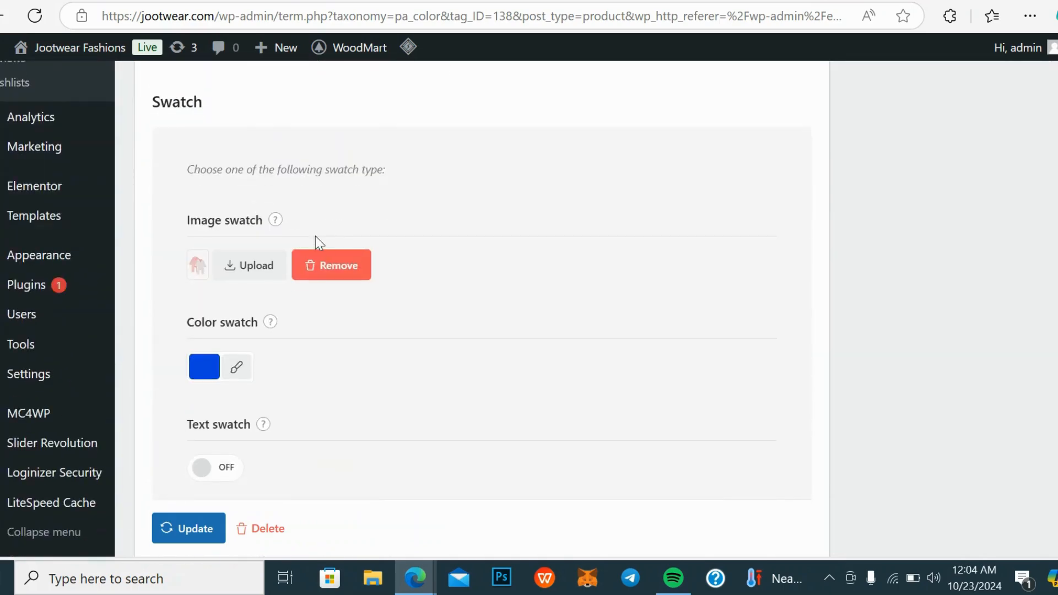
{"action": "left_click", "coordinate": [321, 266]}
{"action": "scroll", "coordinate": [306, 238], "scroll_direction": "down", "scroll_amount": 2}
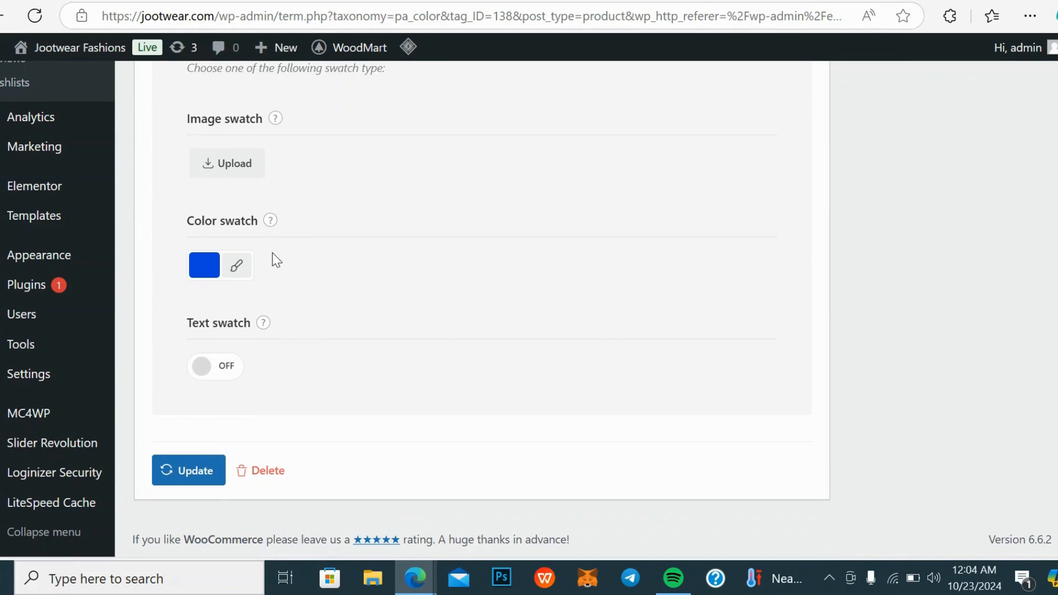
{"action": "left_click", "coordinate": [230, 265]}
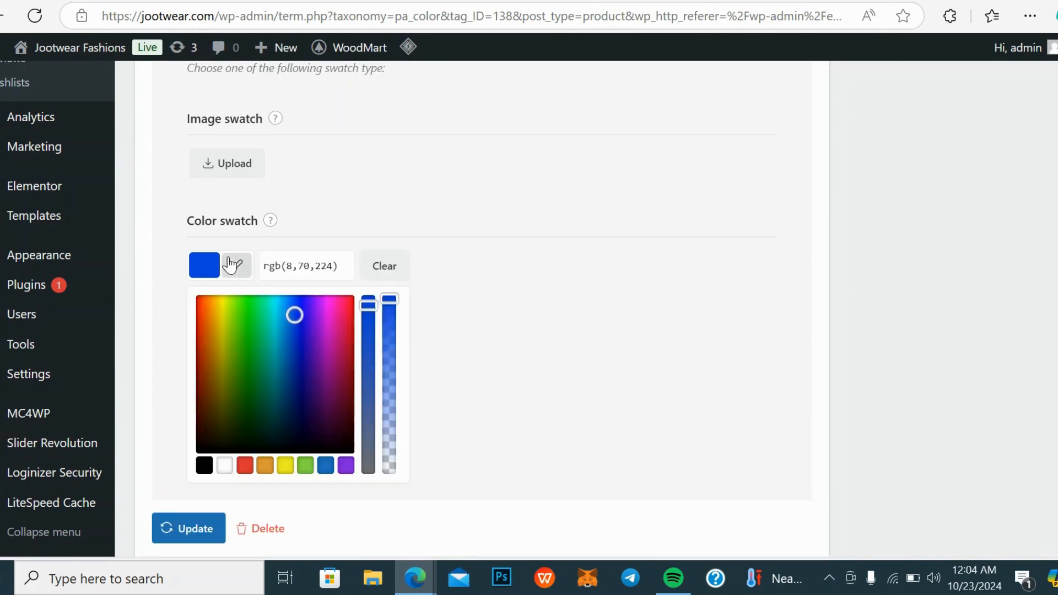
{"action": "left_click", "coordinate": [510, 267]}
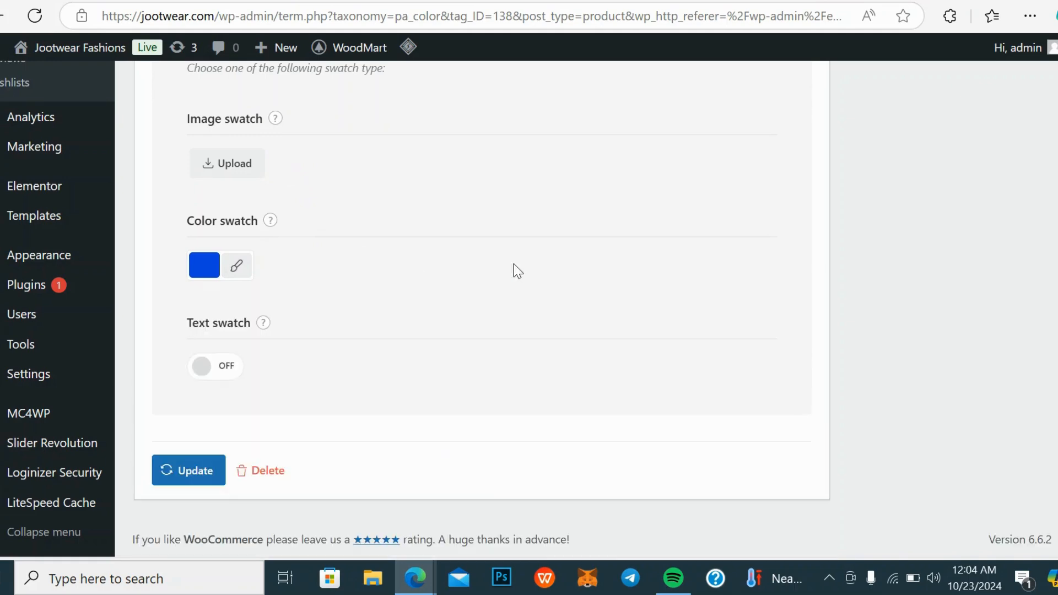
Update the blue color term and return to the color terms list
{"action": "left_click", "coordinate": [196, 481]}
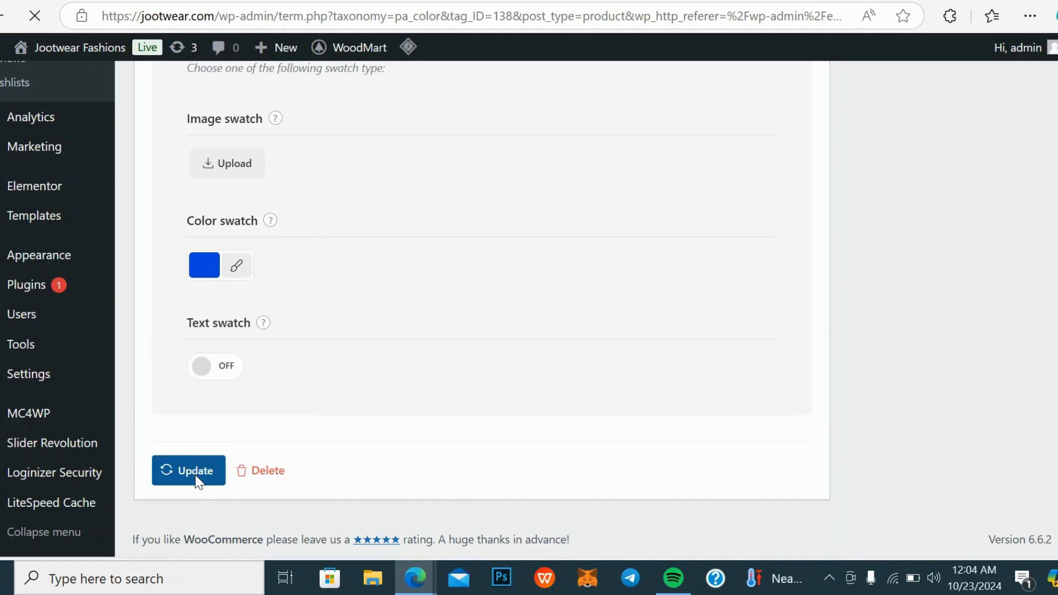
{"action": "scroll", "coordinate": [204, 392], "scroll_direction": "up", "scroll_amount": 10}
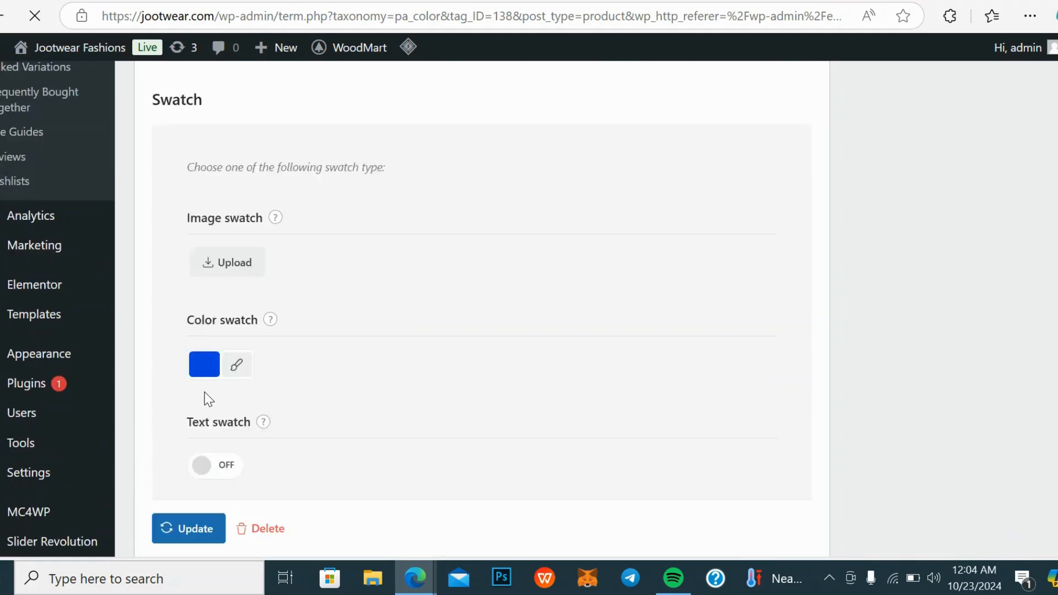
{"action": "scroll", "coordinate": [227, 358], "scroll_direction": "down", "scroll_amount": 5}
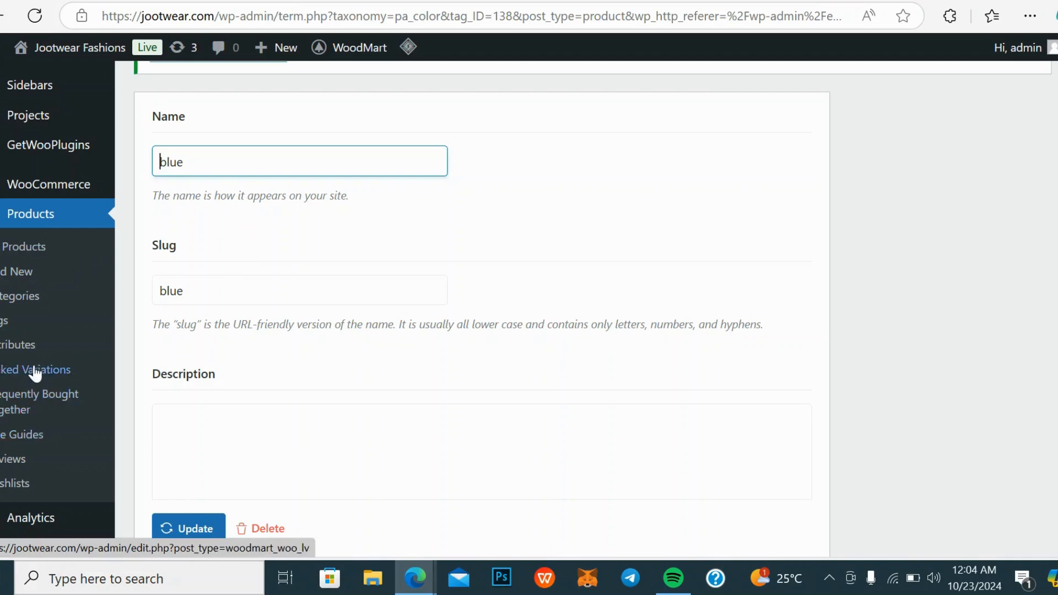
{"action": "scroll", "coordinate": [163, 204], "scroll_direction": "up", "scroll_amount": 6}
{"action": "left_click", "coordinate": [226, 405]}
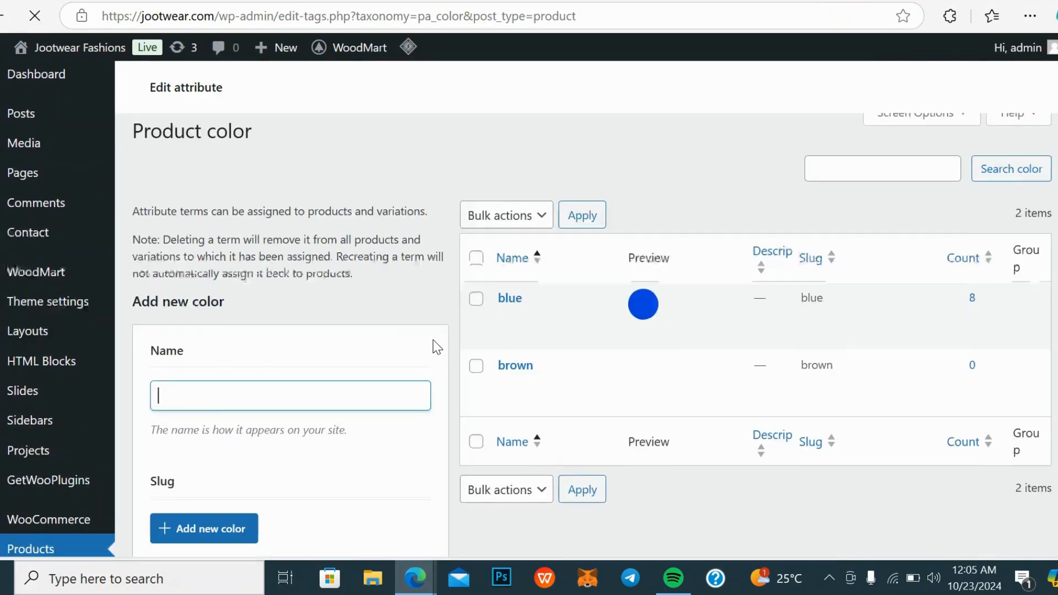
Permanently delete the blue color term
{"action": "scroll", "coordinate": [633, 213], "scroll_direction": "down", "scroll_amount": 3}
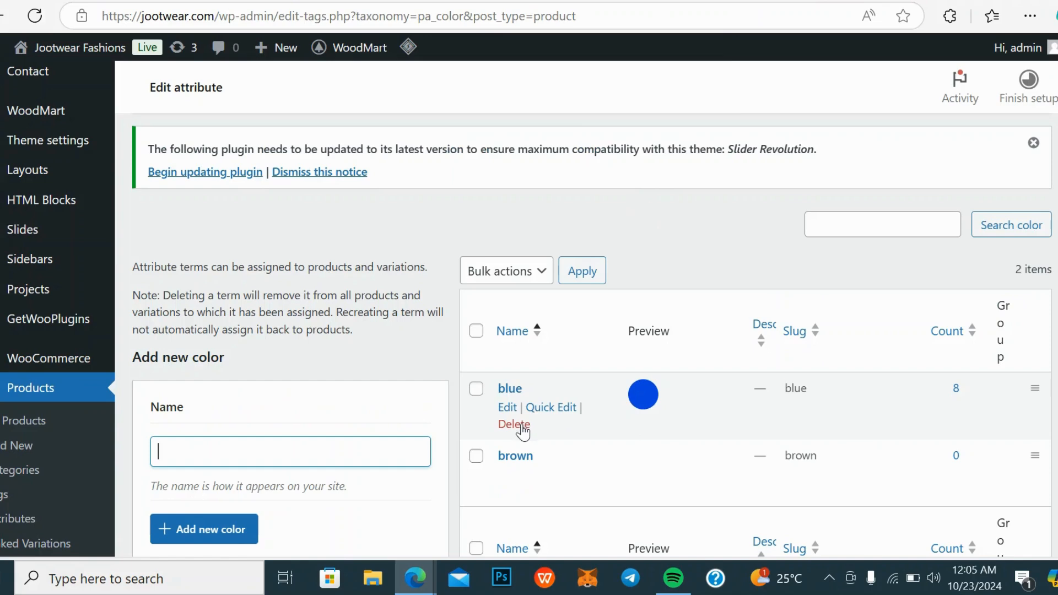
{"action": "left_click", "coordinate": [514, 424]}
{"action": "left_click", "coordinate": [611, 143]}
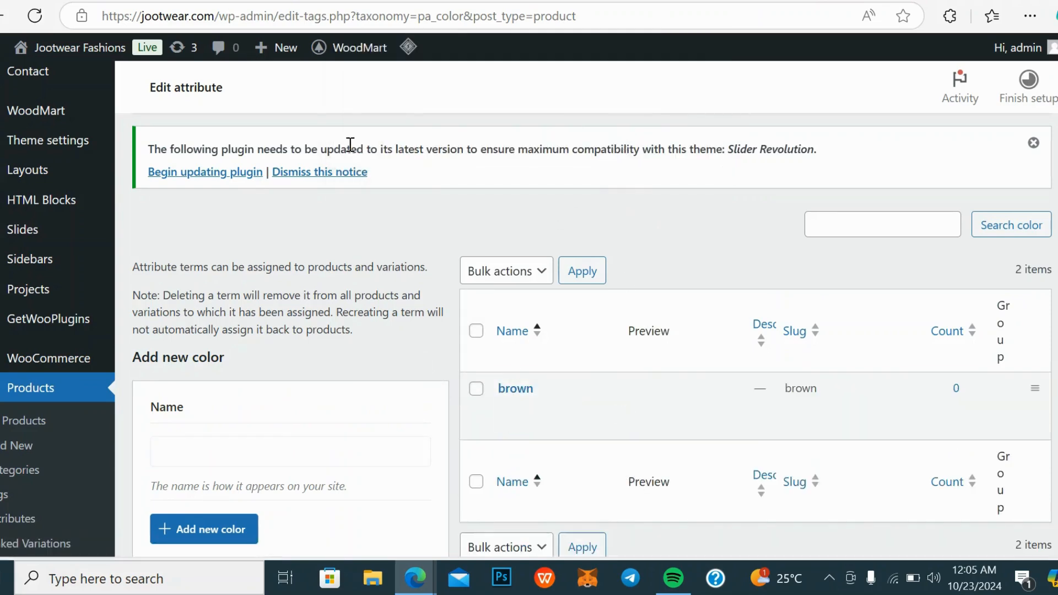
Add a new color attribute term named black
{"action": "scroll", "coordinate": [416, 263], "scroll_direction": "down", "scroll_amount": 2}
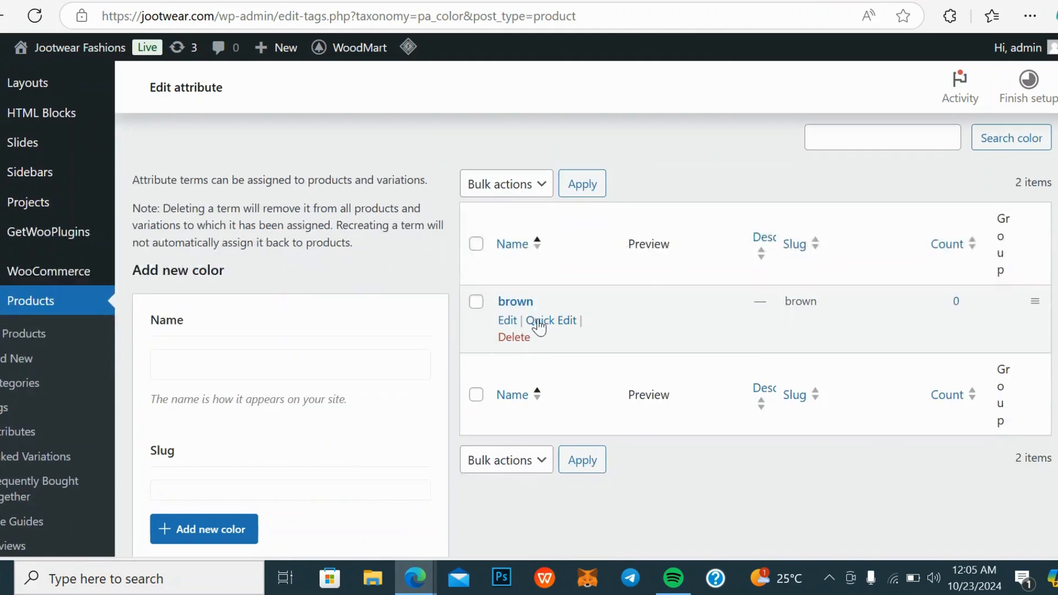
{"action": "left_click", "coordinate": [174, 356]}
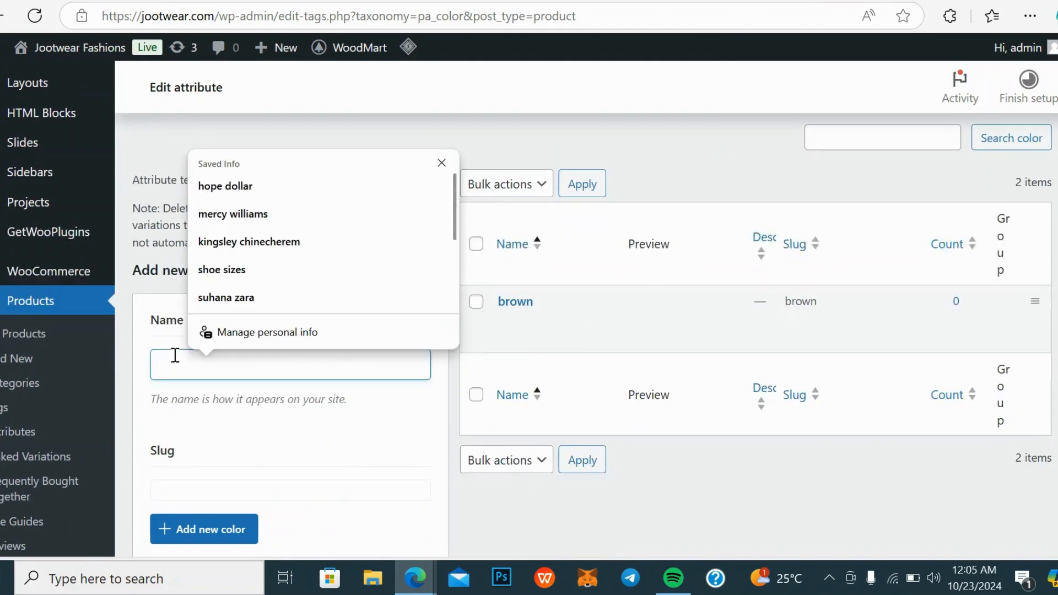
{"action": "type", "text": "black"}
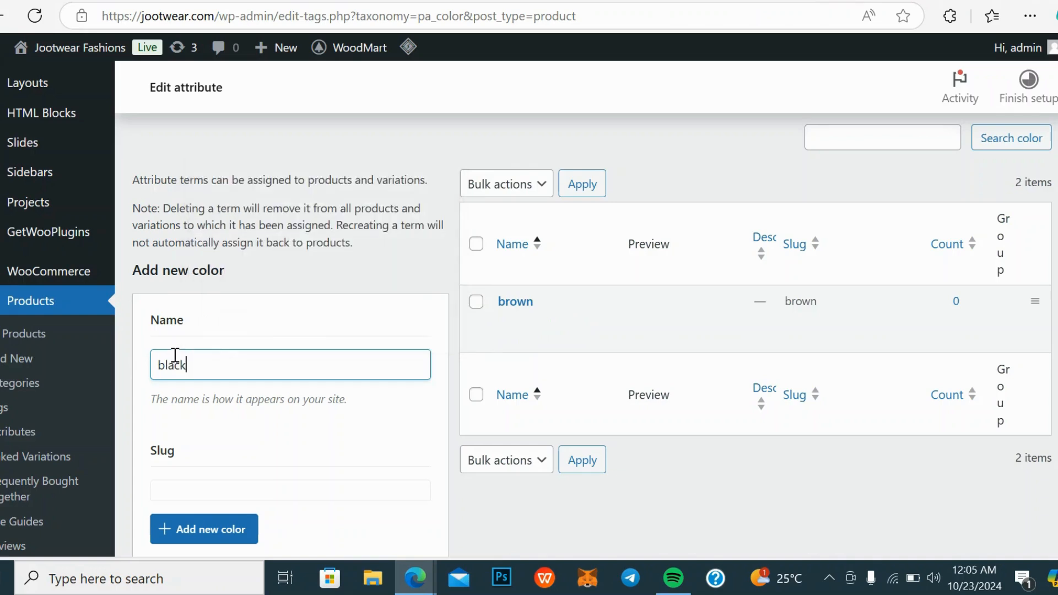
{"action": "left_click", "coordinate": [245, 526]}
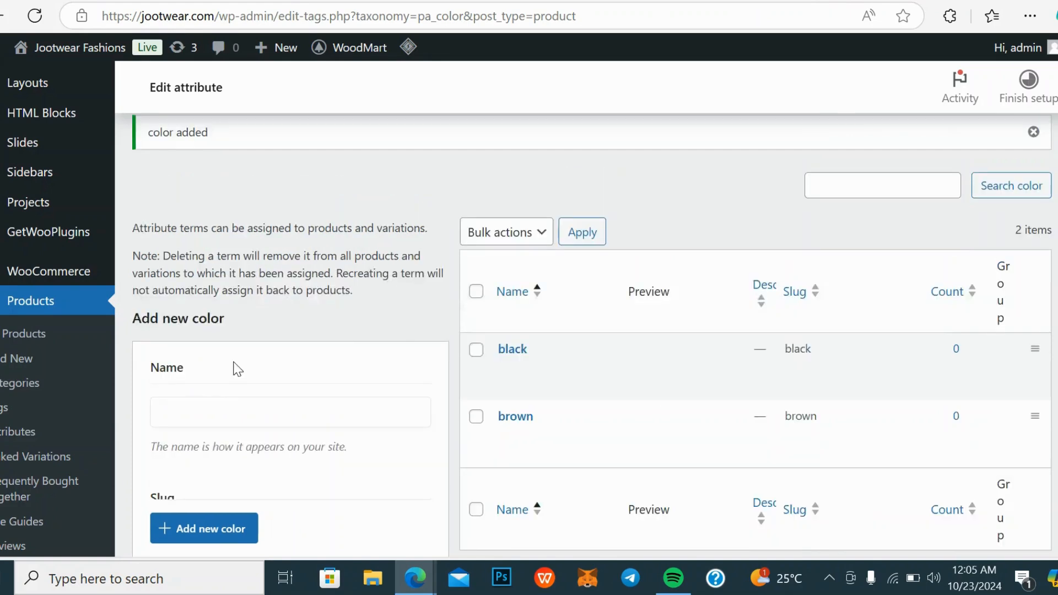
Add a new color attribute term named blue
{"action": "left_click", "coordinate": [197, 412]}
{"action": "type", "text": "b"}
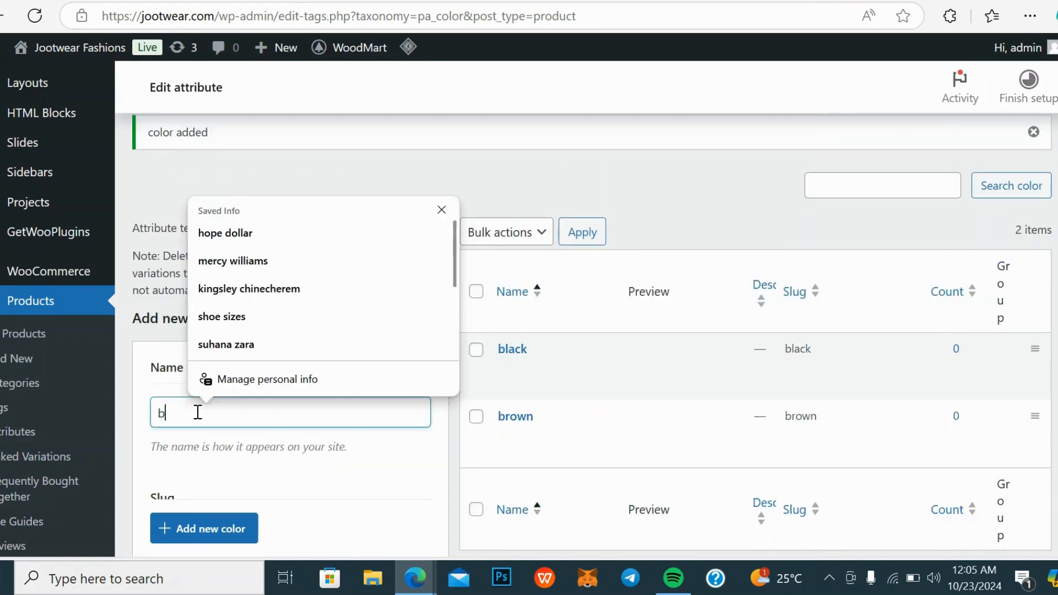
{"action": "type", "text": "lue"}
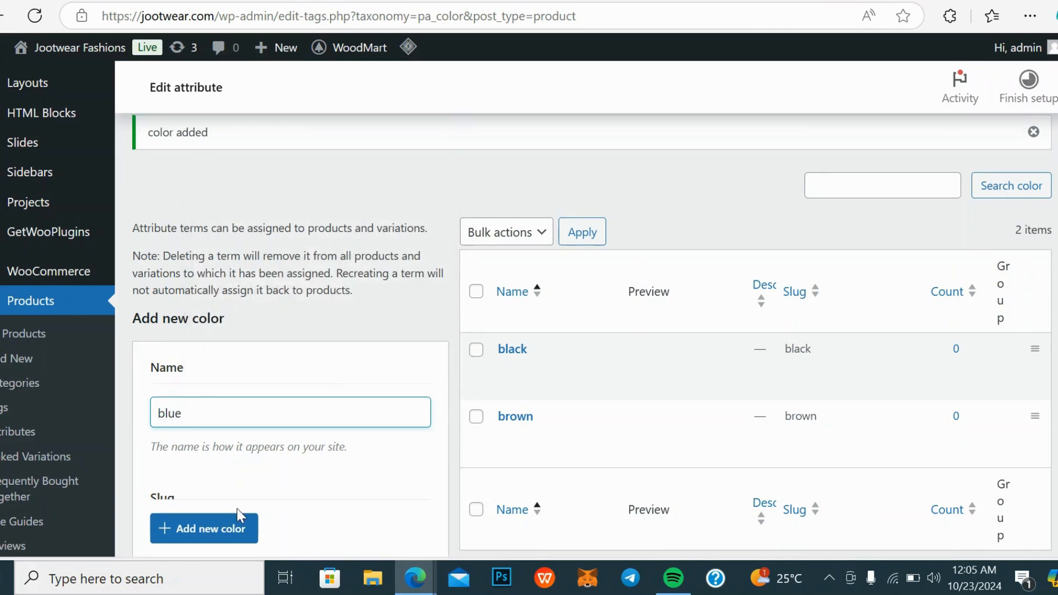
{"action": "left_click", "coordinate": [223, 528]}
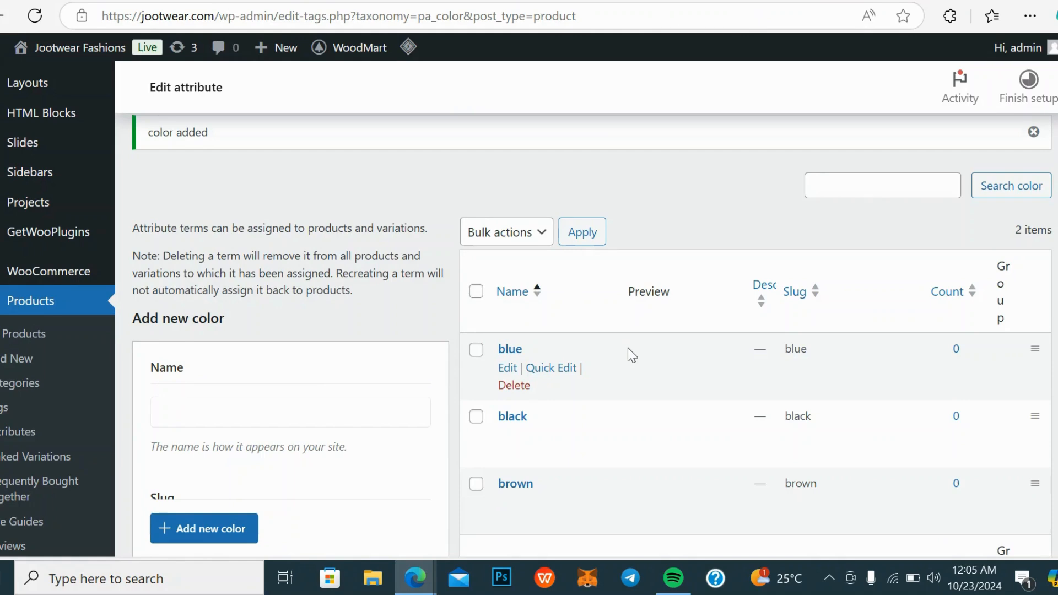
{"action": "scroll", "coordinate": [406, 377], "scroll_direction": "down", "scroll_amount": 3}
{"action": "scroll", "coordinate": [19, 354], "scroll_direction": "up", "scroll_amount": 4}
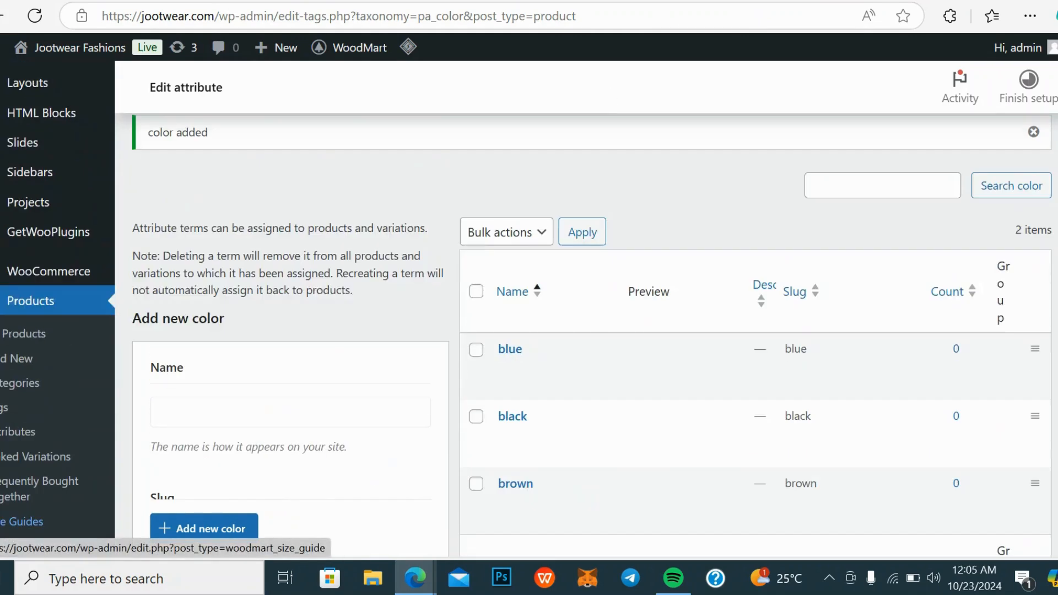
Open the list of all products, look through it and start adding a new product
{"action": "left_click", "coordinate": [12, 338]}
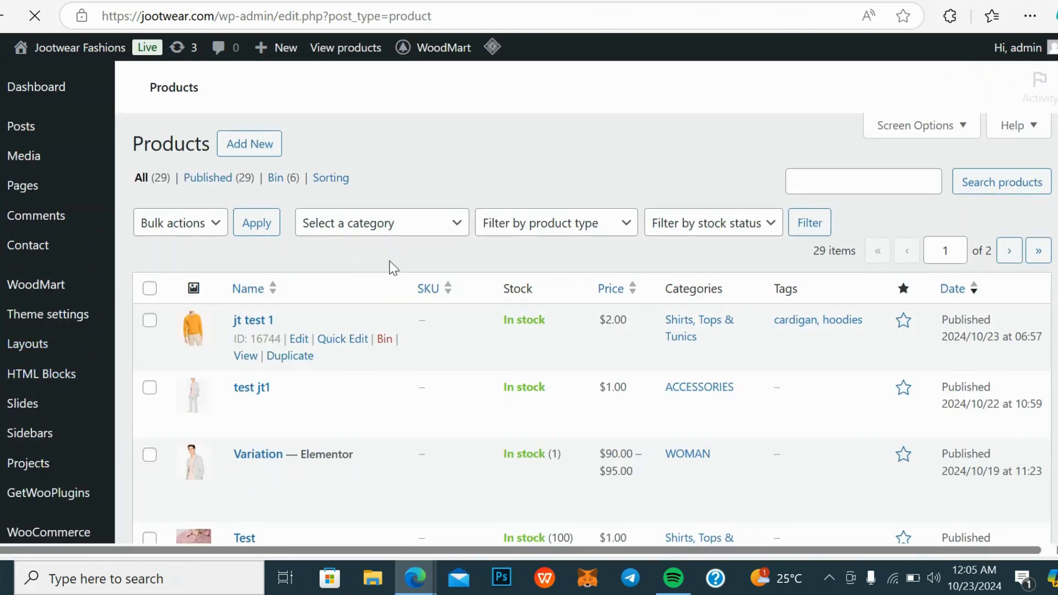
{"action": "scroll", "coordinate": [404, 251], "scroll_direction": "down", "scroll_amount": 3}
{"action": "scroll", "coordinate": [404, 355], "scroll_direction": "down", "scroll_amount": 5}
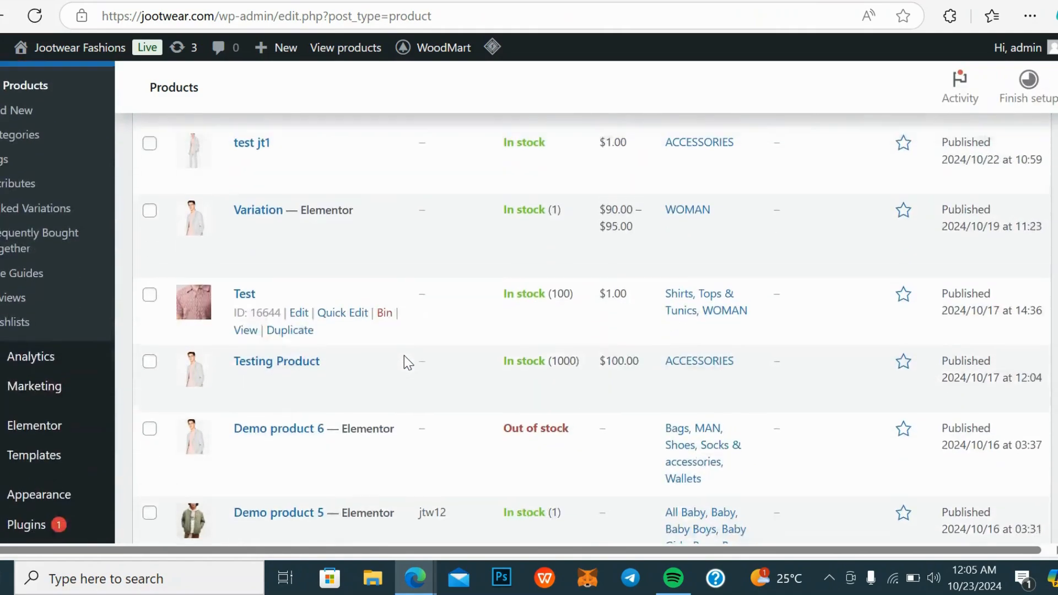
{"action": "scroll", "coordinate": [600, 316], "scroll_direction": "up", "scroll_amount": 3}
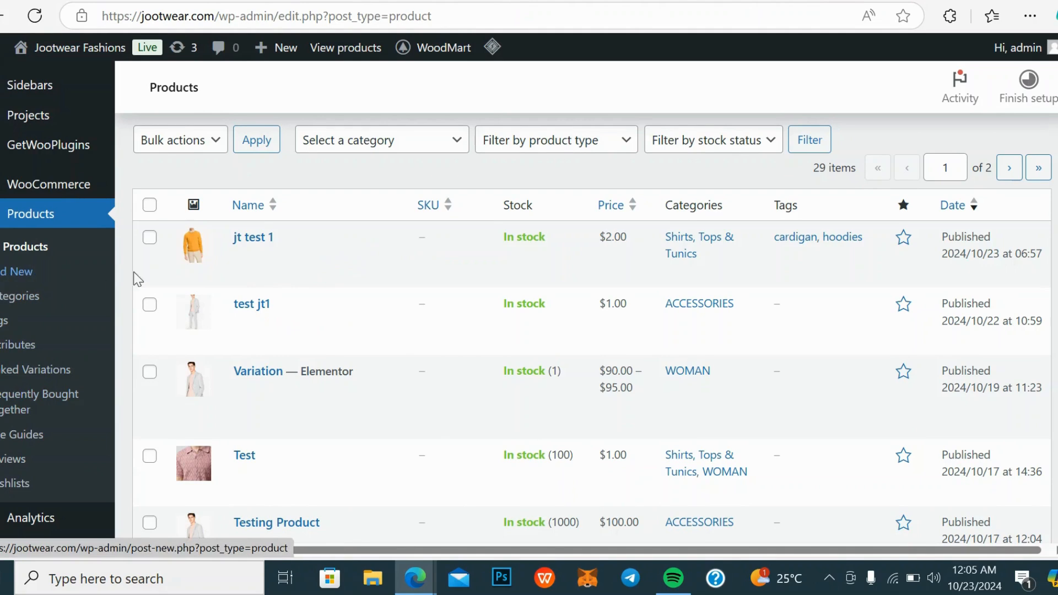
{"action": "scroll", "coordinate": [317, 278], "scroll_direction": "up", "scroll_amount": 4}
{"action": "scroll", "coordinate": [316, 275], "scroll_direction": "up", "scroll_amount": 3}
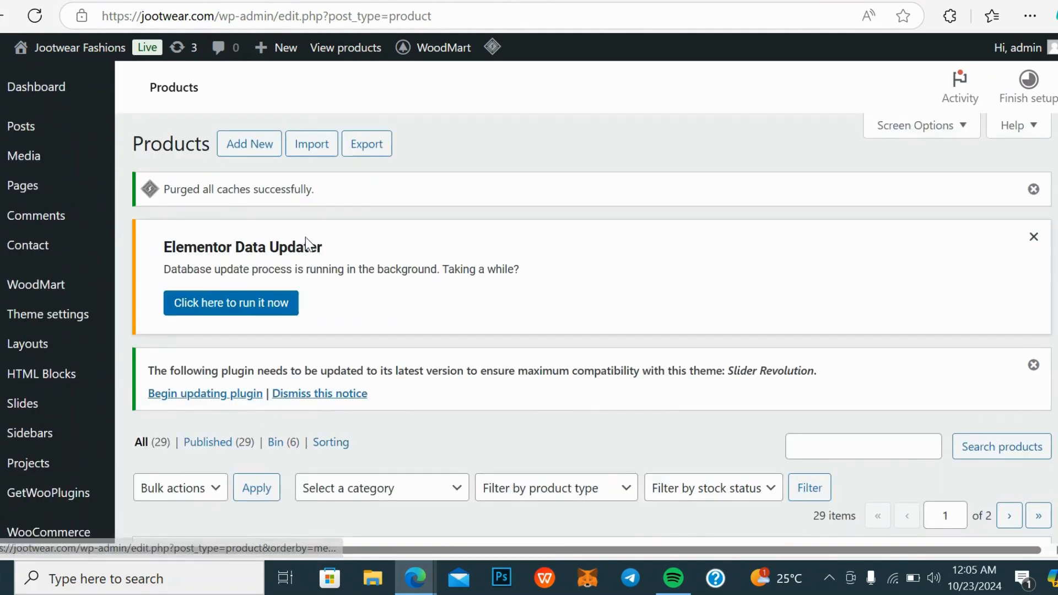
{"action": "left_click", "coordinate": [251, 151]}
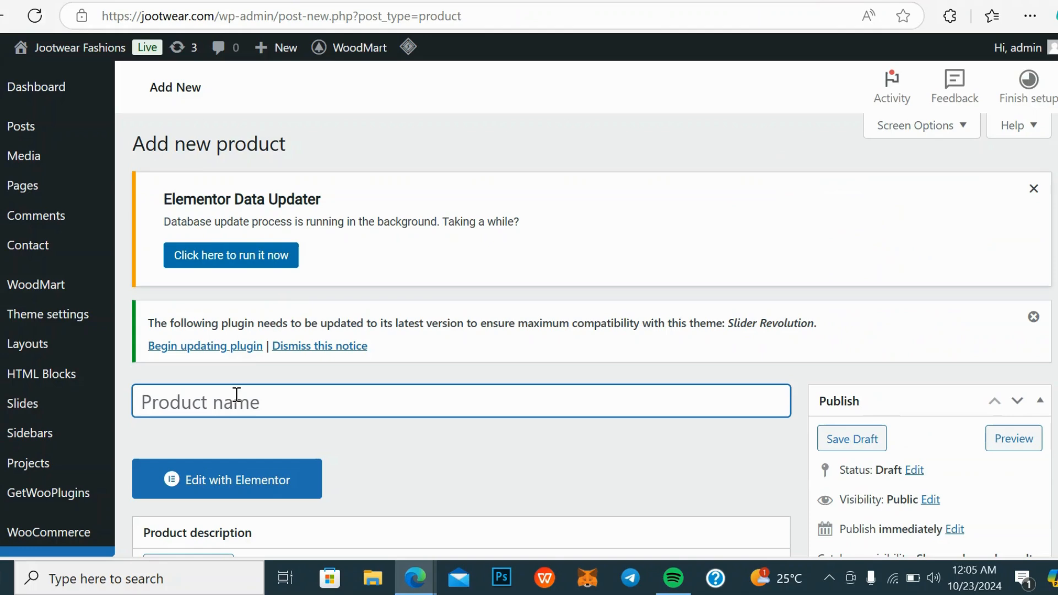
Name the new product jttest0
{"action": "type", "text": "jy"}
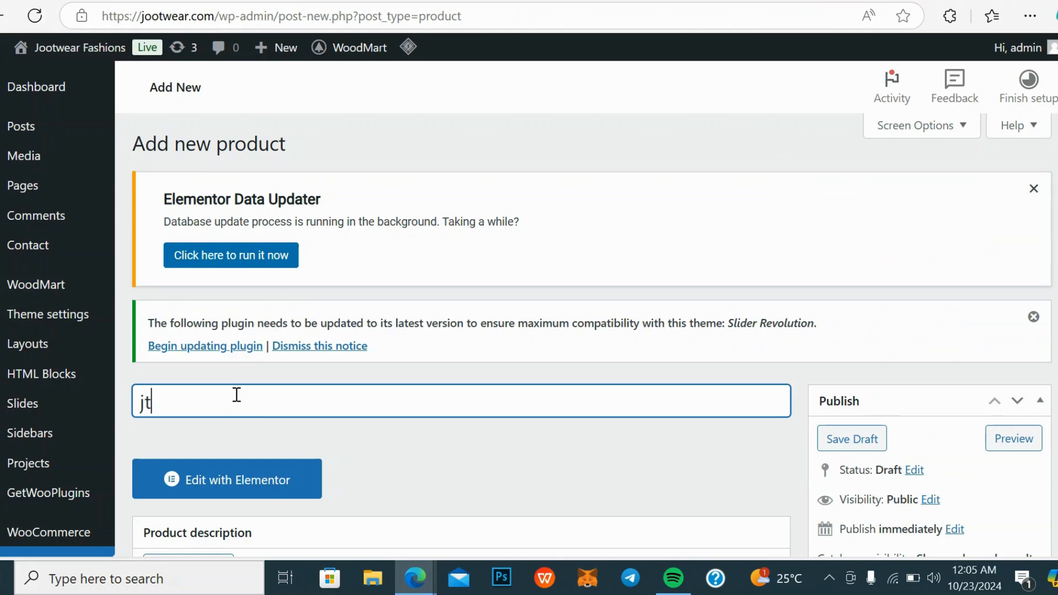
{"action": "type", "text": "test"}
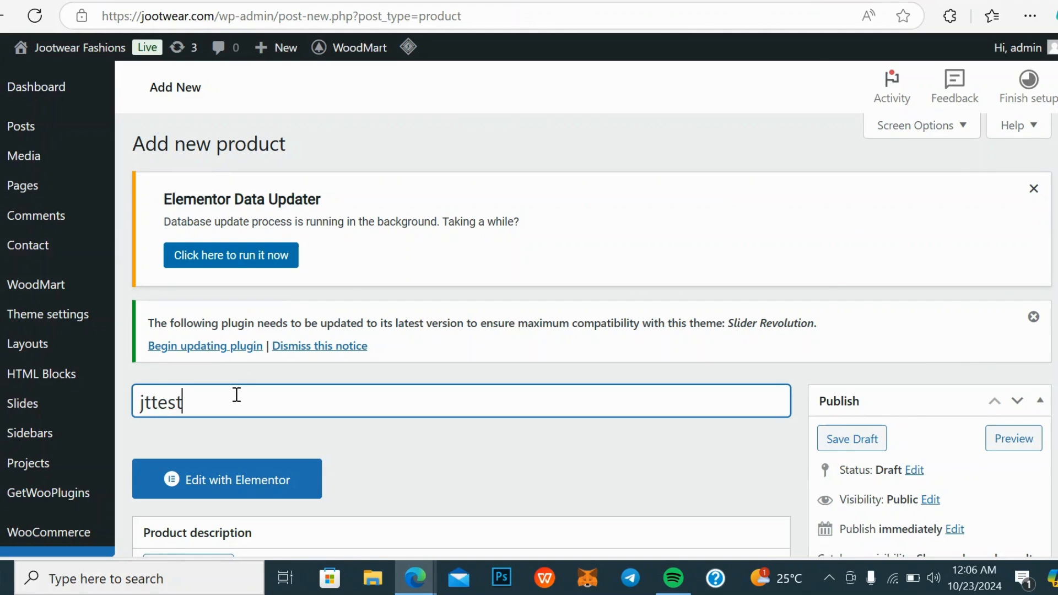
{"action": "type", "text": "0"}
{"action": "scroll", "coordinate": [237, 394], "scroll_direction": "down", "scroll_amount": 5}
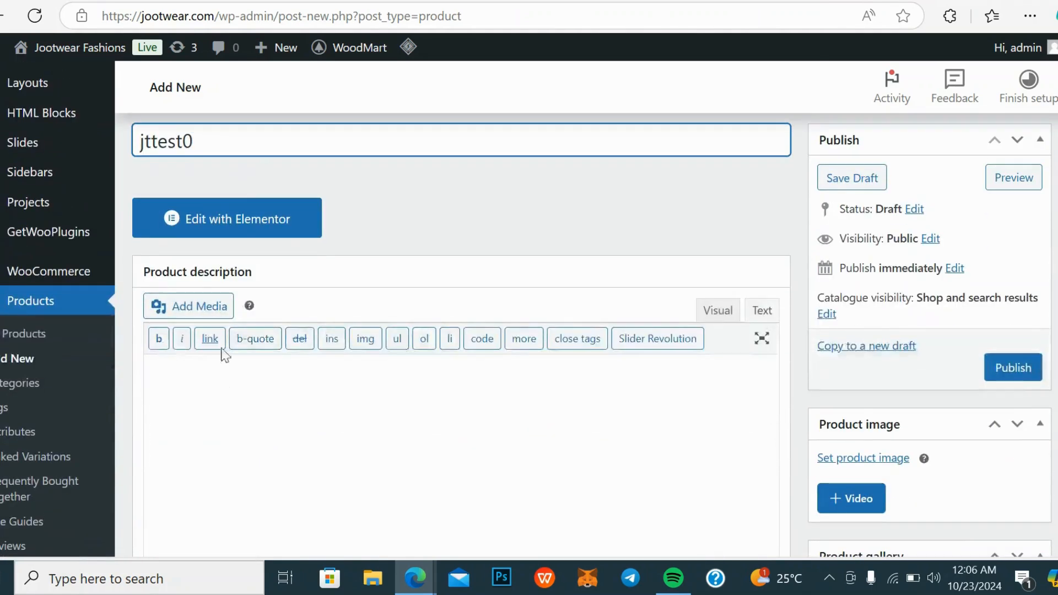
{"action": "scroll", "coordinate": [254, 141], "scroll_direction": "up", "scroll_amount": 3}
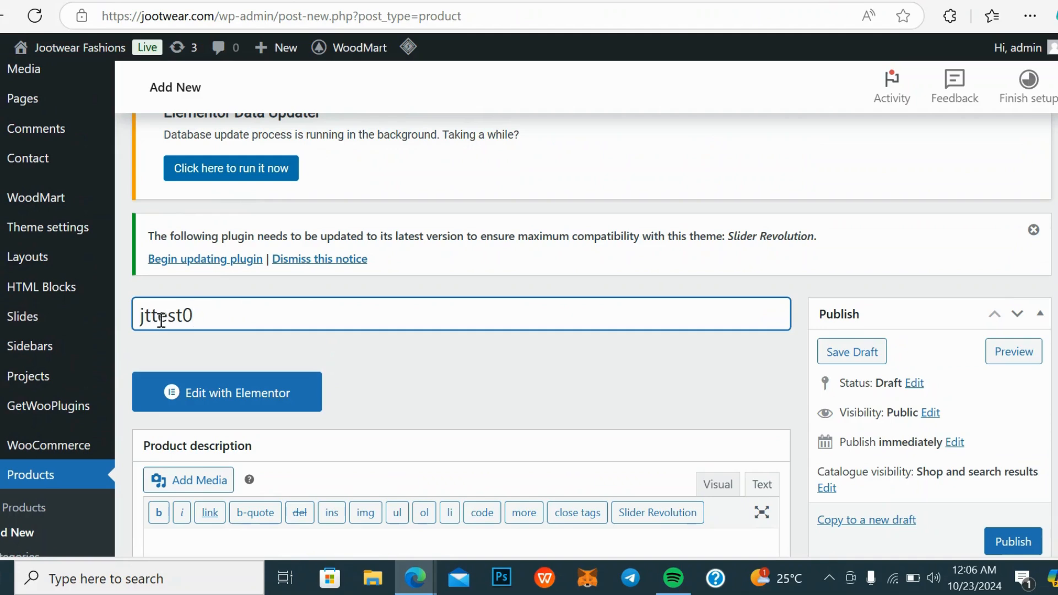
Set the regular price to 1 and change the product type to Variable product
{"action": "scroll", "coordinate": [421, 309], "scroll_direction": "down", "scroll_amount": 12}
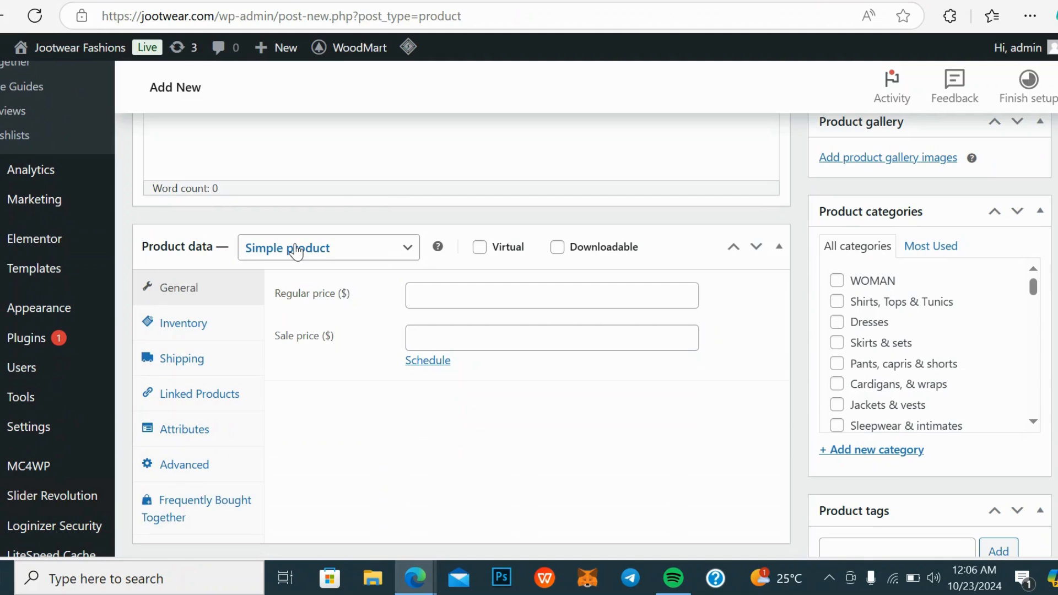
{"action": "left_click", "coordinate": [330, 255]}
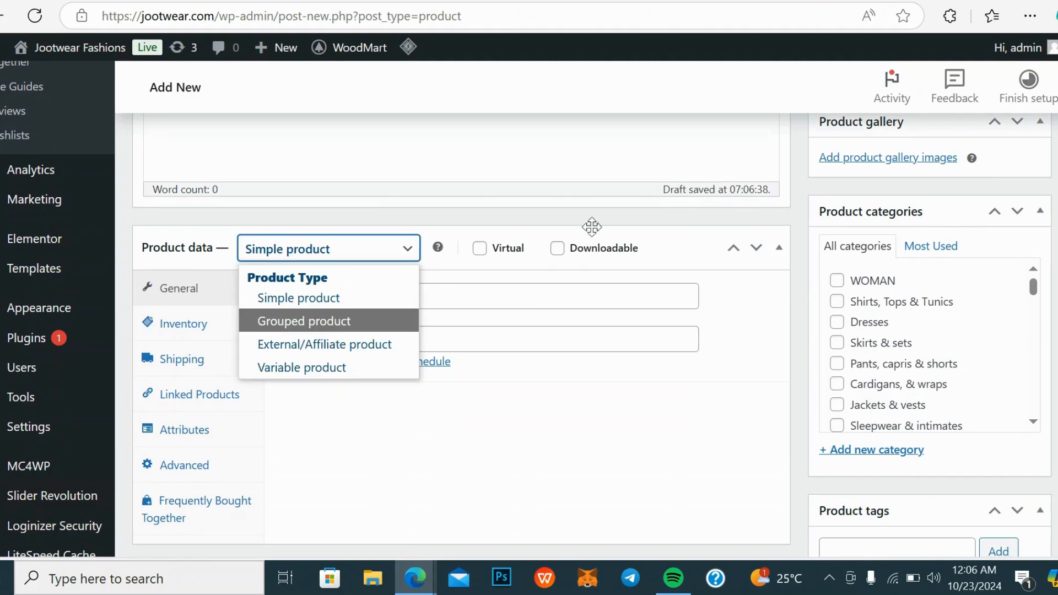
{"action": "left_click", "coordinate": [577, 301]}
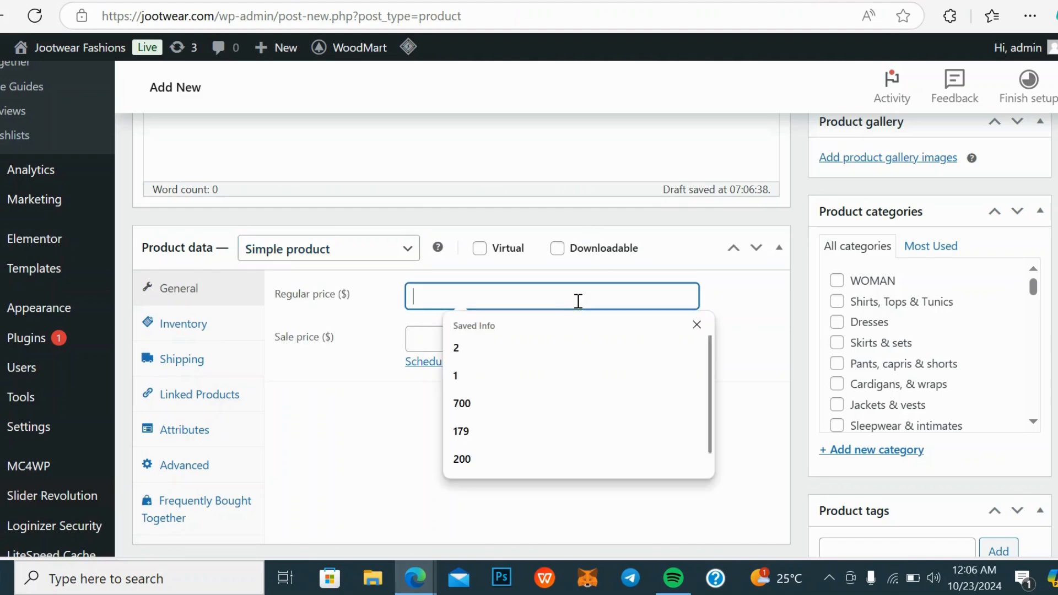
{"action": "left_click", "coordinate": [480, 370]}
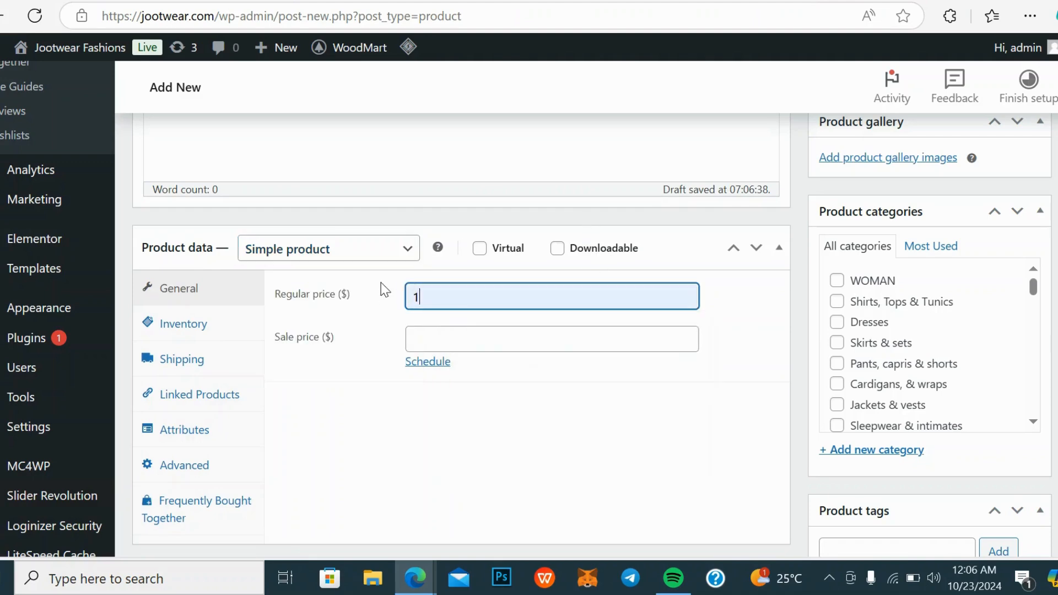
{"action": "left_click", "coordinate": [383, 256]}
{"action": "left_click", "coordinate": [326, 368]}
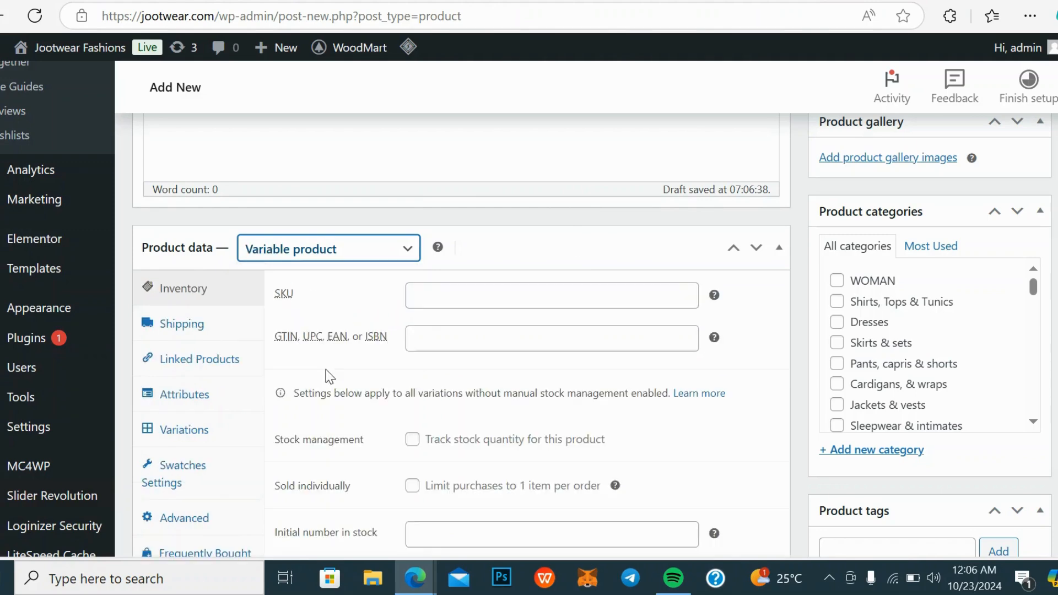
Enable stock quantity tracking for the product with a quantity of 1 and review the remaining inventory settings
{"action": "left_click", "coordinate": [424, 298]}
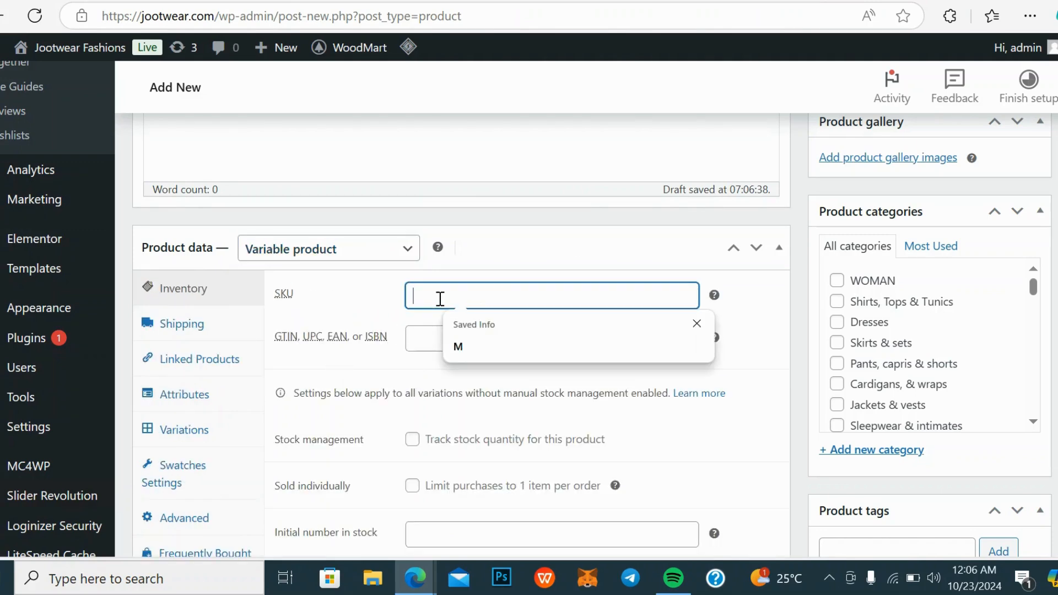
{"action": "scroll", "coordinate": [349, 316], "scroll_direction": "down", "scroll_amount": 2}
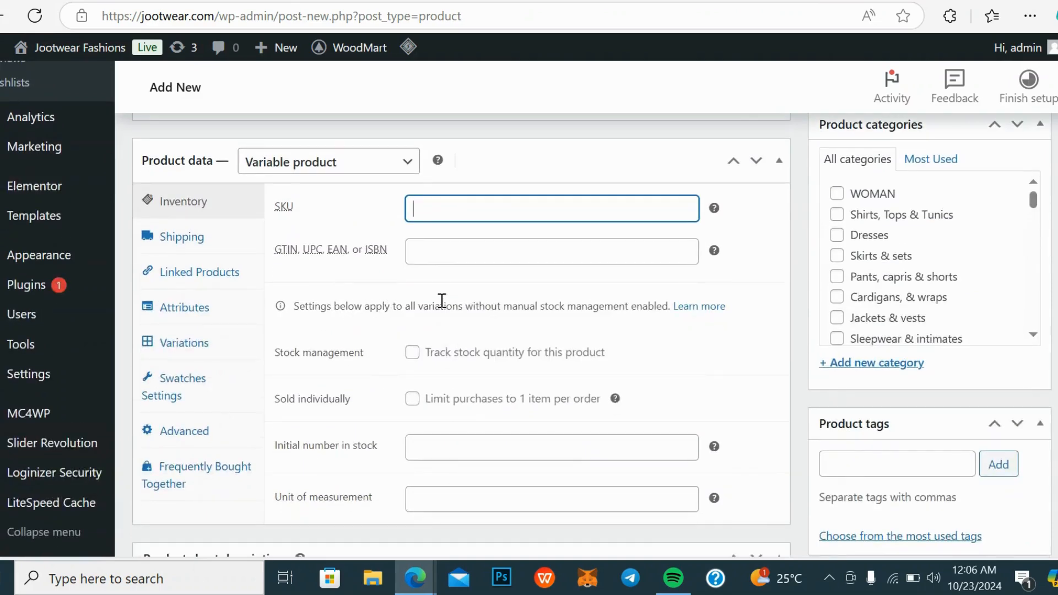
{"action": "left_click", "coordinate": [411, 355]}
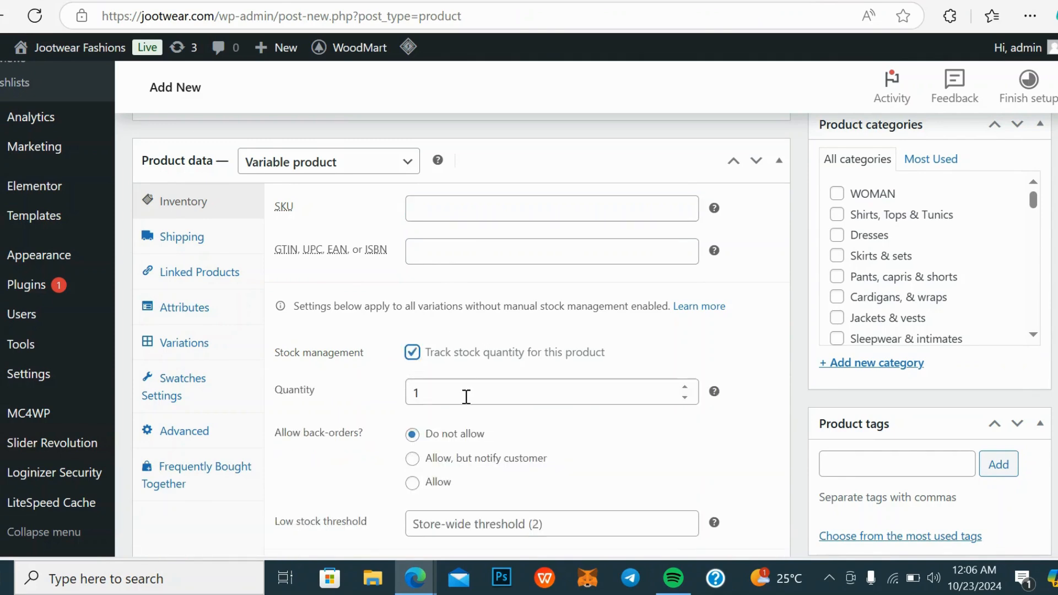
{"action": "left_click", "coordinate": [417, 397]}
{"action": "type", "text": "1"}
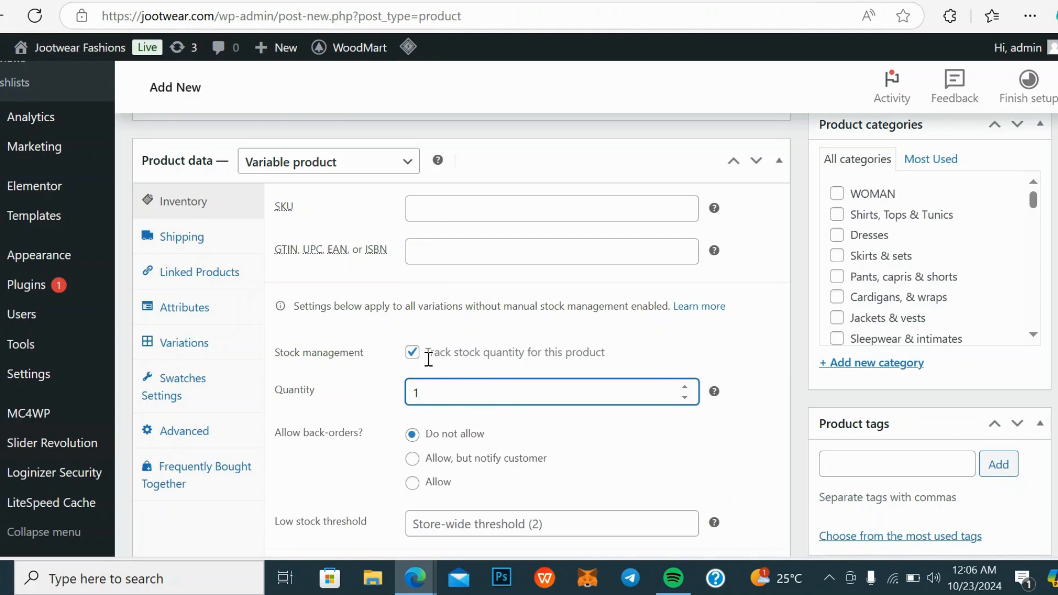
{"action": "scroll", "coordinate": [427, 360], "scroll_direction": "down", "scroll_amount": 5}
{"action": "scroll", "coordinate": [427, 360], "scroll_direction": "up", "scroll_amount": 1}
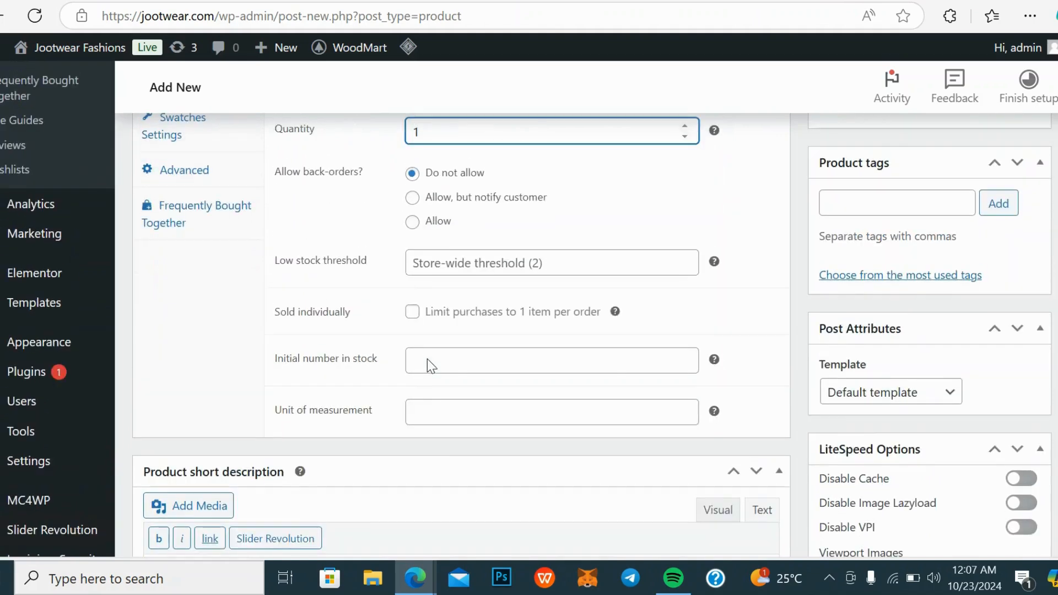
{"action": "scroll", "coordinate": [428, 359], "scroll_direction": "up", "scroll_amount": 3}
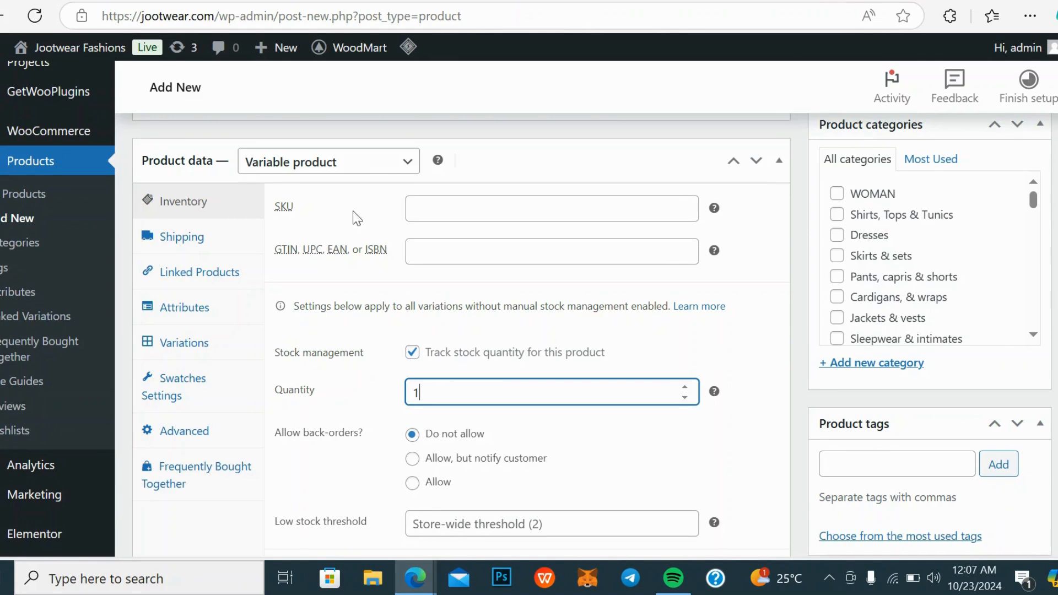
Check the shipping settings, and add the existing color and Size attributes to the product
{"action": "left_click", "coordinate": [188, 249]}
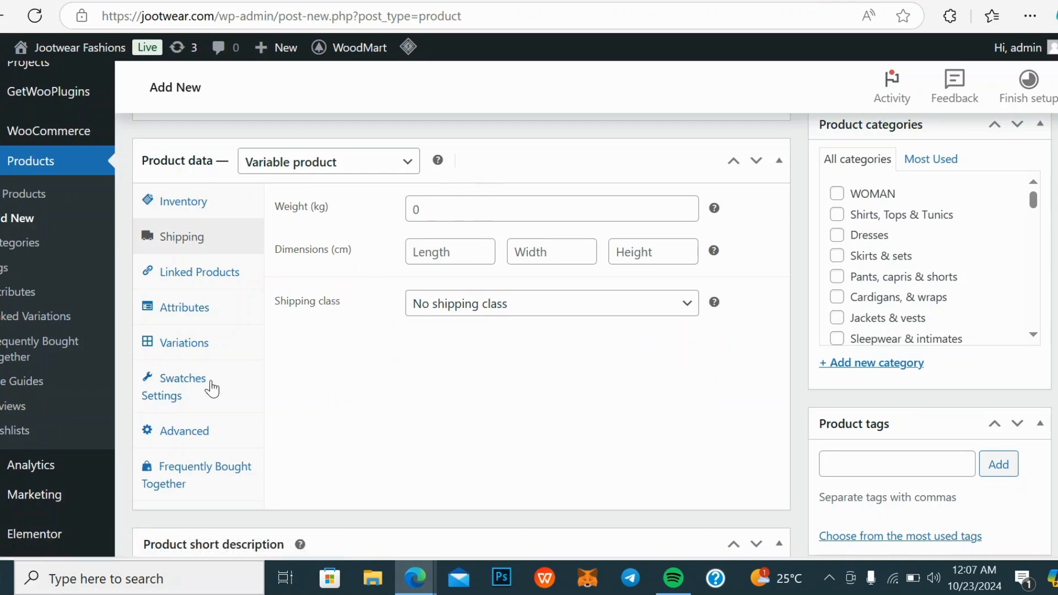
{"action": "scroll", "coordinate": [212, 385], "scroll_direction": "down", "scroll_amount": 2}
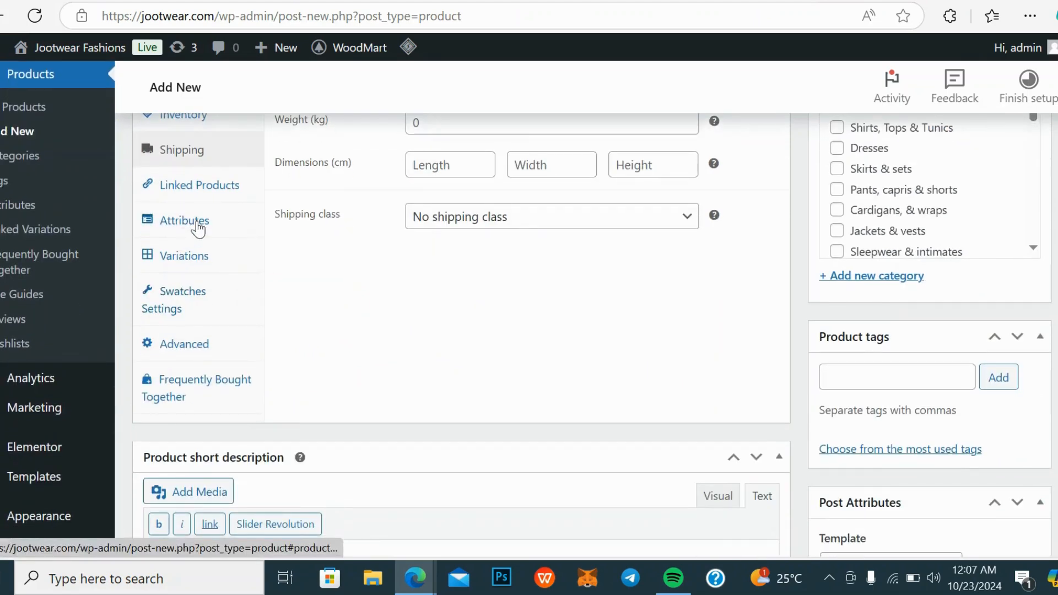
{"action": "left_click", "coordinate": [198, 226]}
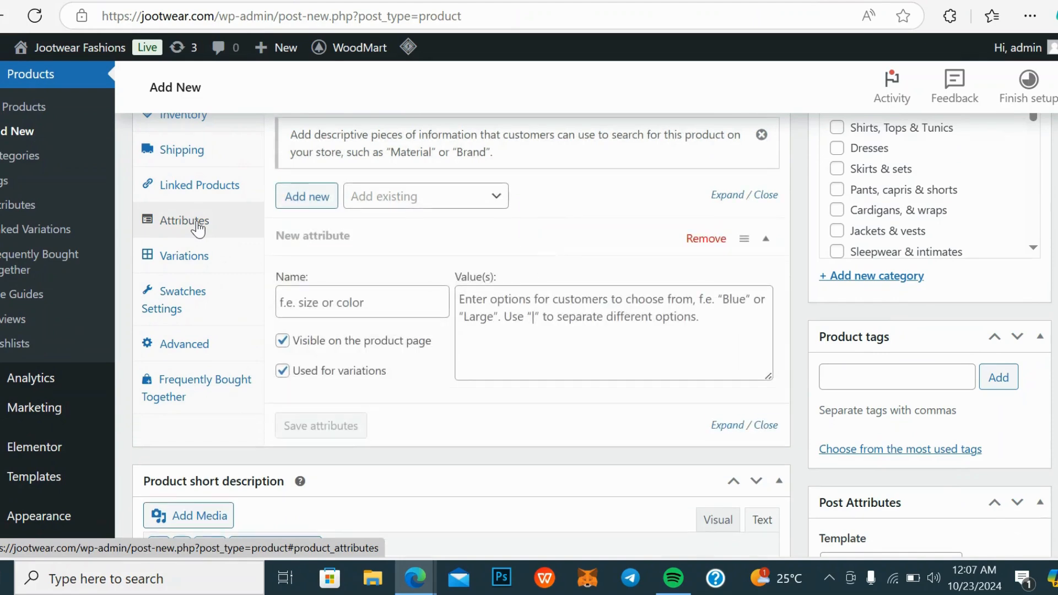
{"action": "left_click", "coordinate": [492, 201]}
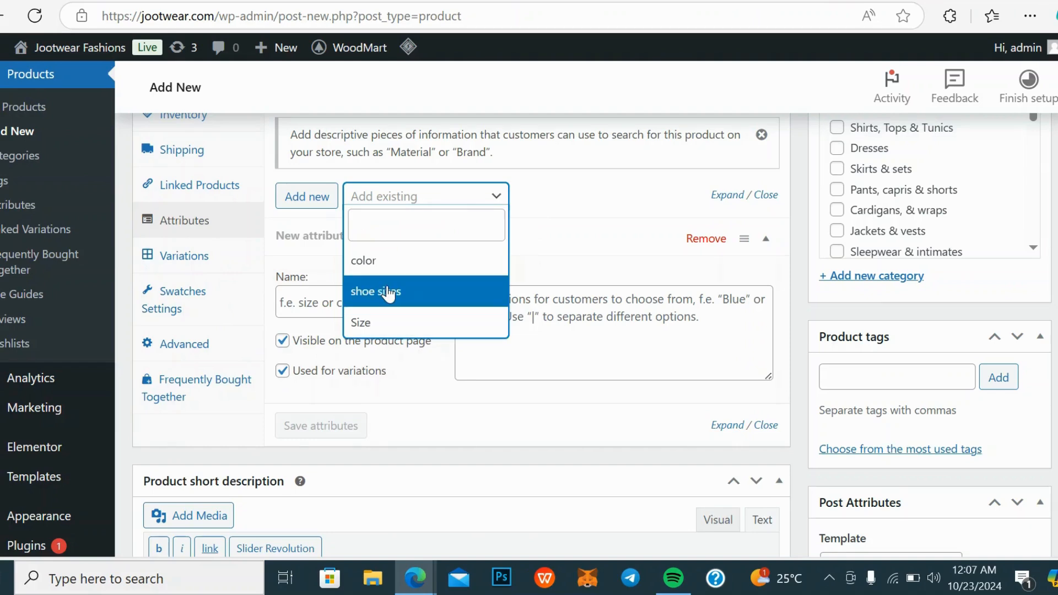
{"action": "left_click", "coordinate": [393, 264]}
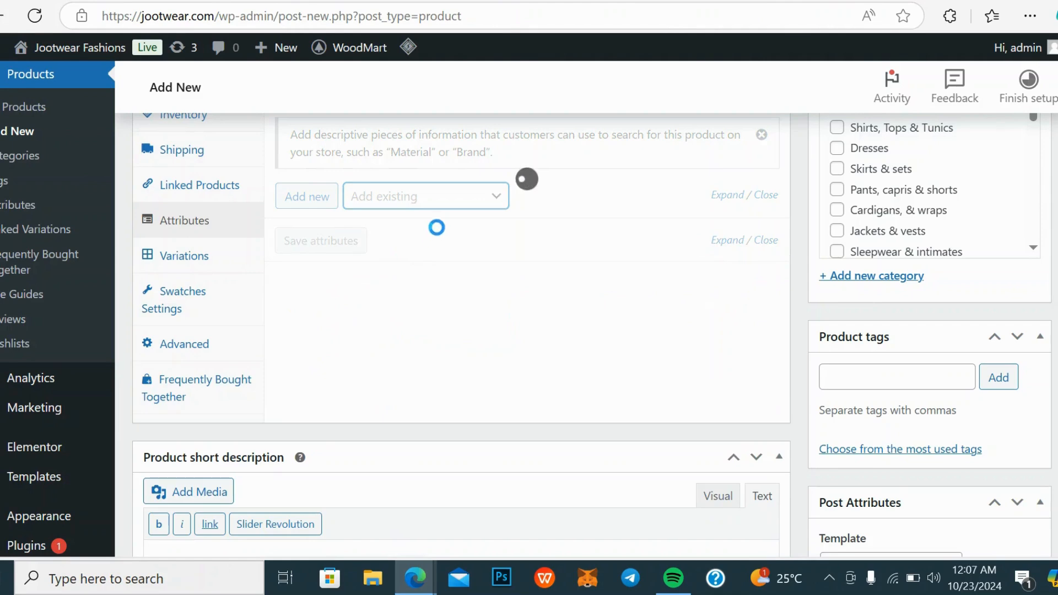
{"action": "left_click", "coordinate": [467, 209]}
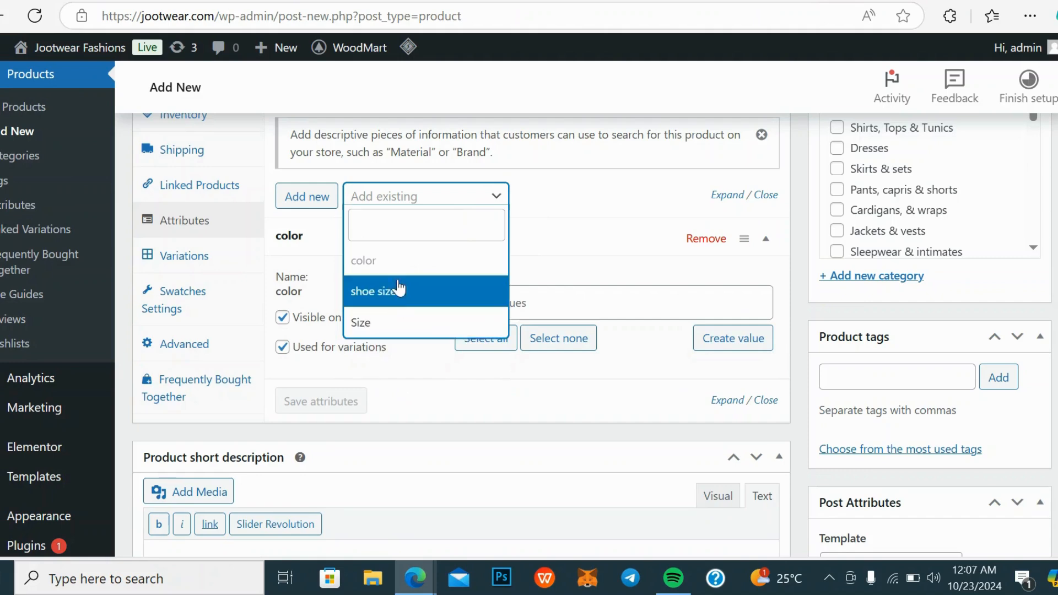
{"action": "left_click", "coordinate": [382, 325]}
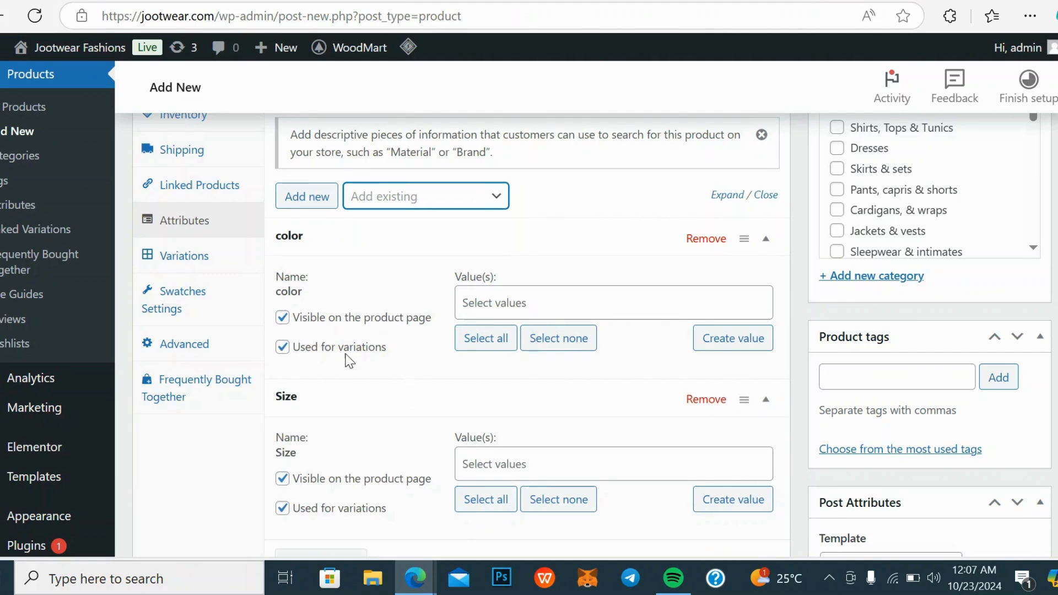
Assign all available values to both the color and the Size attributes of the product
{"action": "scroll", "coordinate": [466, 299], "scroll_direction": "down", "scroll_amount": 2}
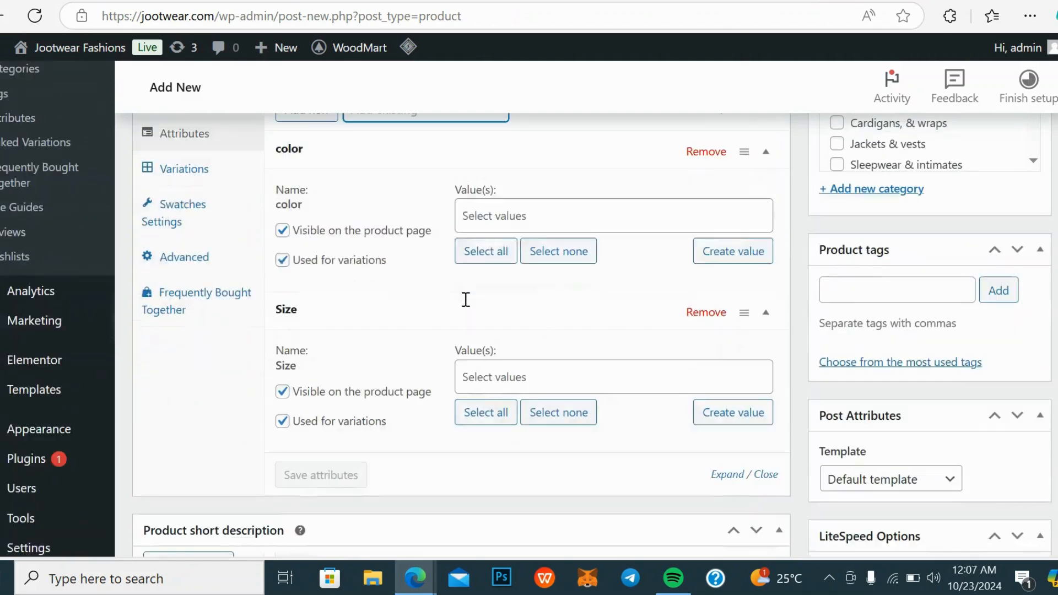
{"action": "left_click", "coordinate": [482, 251]}
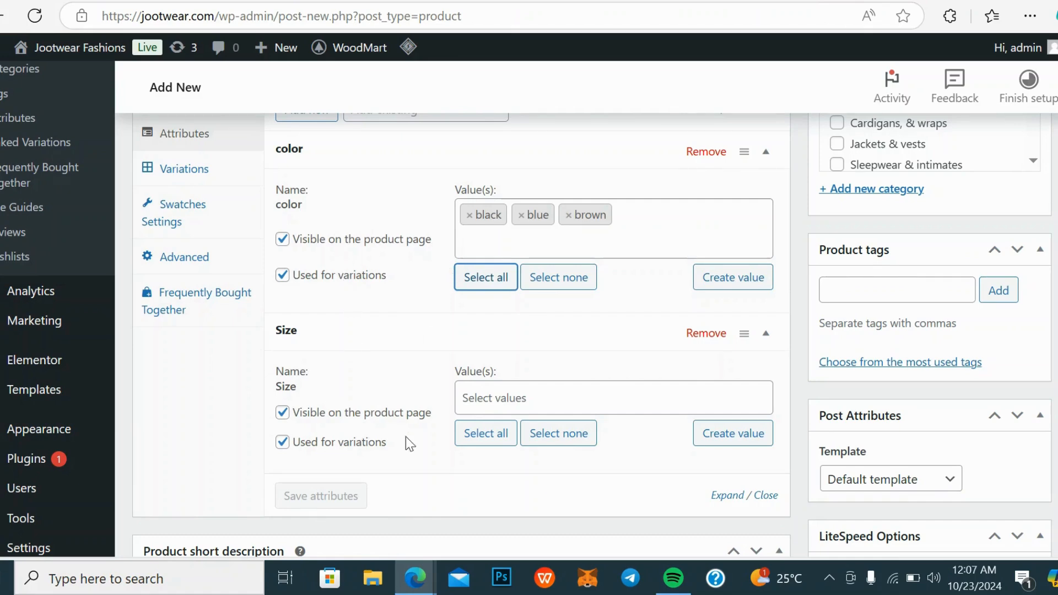
{"action": "left_click", "coordinate": [478, 433]}
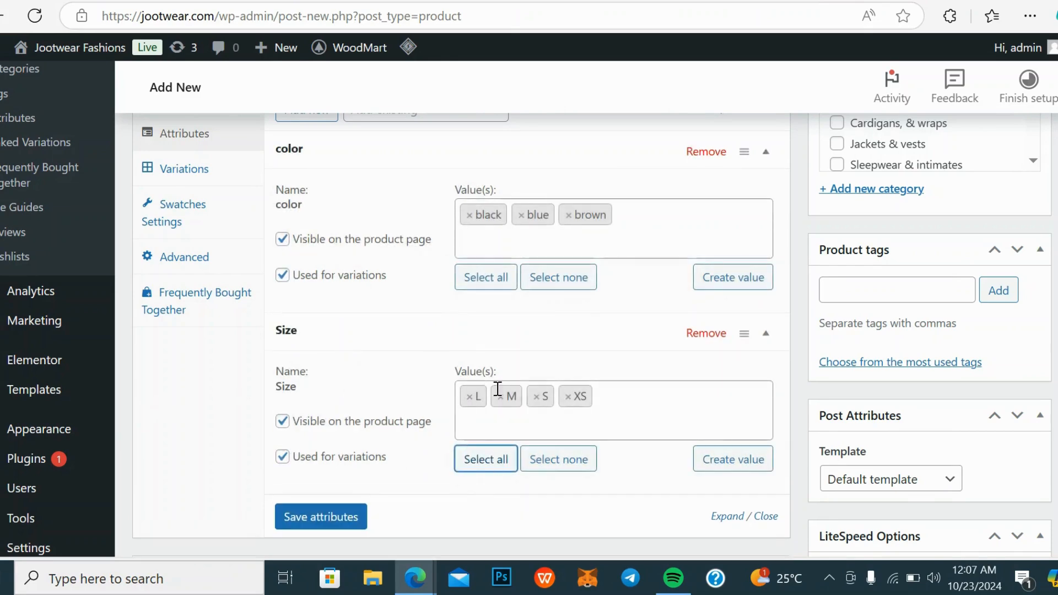
{"action": "scroll", "coordinate": [496, 460], "scroll_direction": "down", "scroll_amount": 3}
{"action": "scroll", "coordinate": [389, 405], "scroll_direction": "up", "scroll_amount": 3}
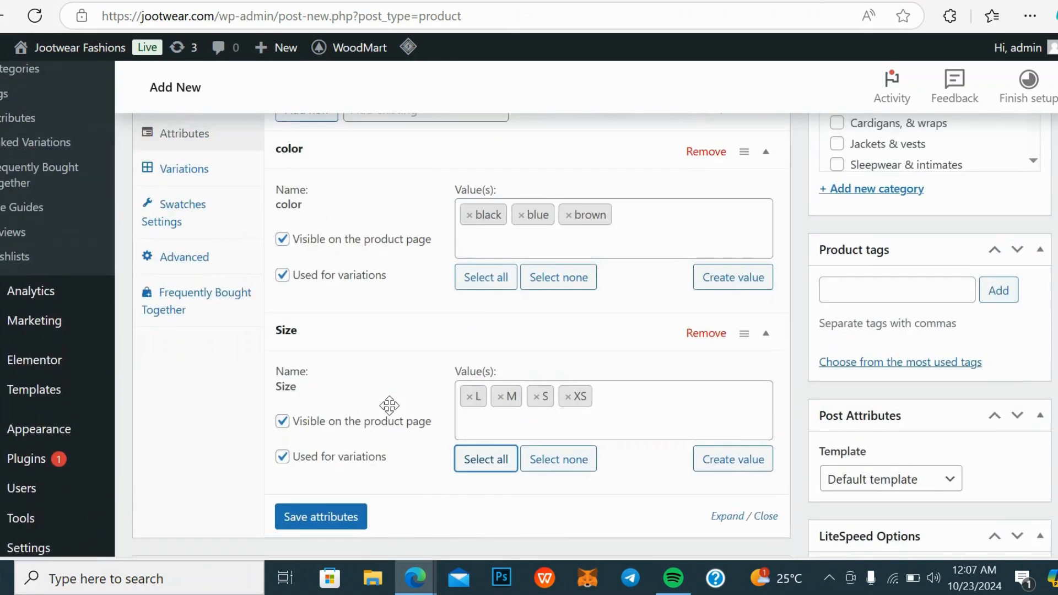
Add a new custom product attribute named capsize with the values L|M|S
{"action": "scroll", "coordinate": [389, 405], "scroll_direction": "up", "scroll_amount": 3}
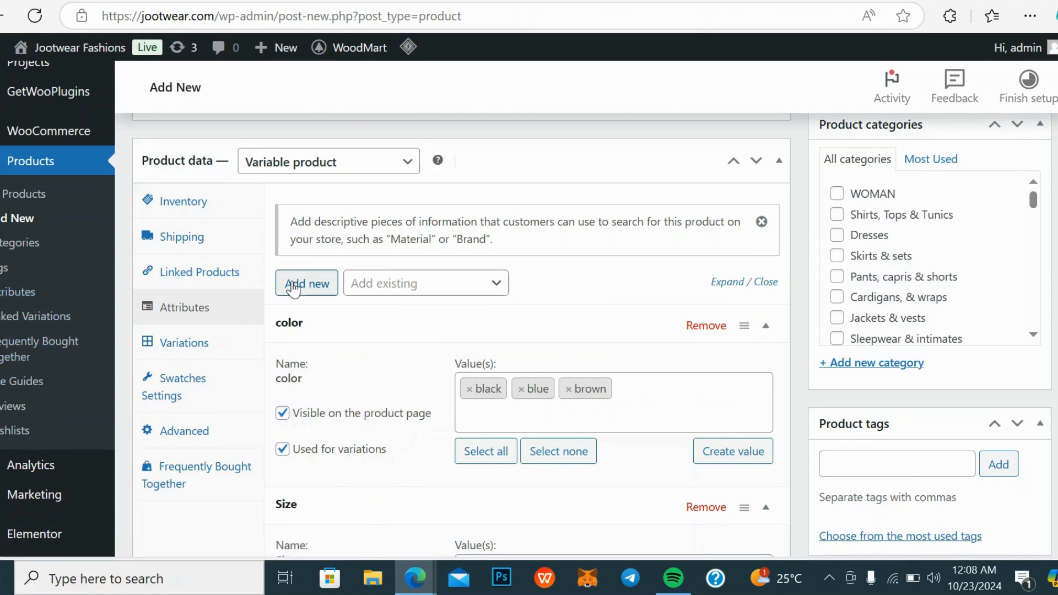
{"action": "left_click", "coordinate": [292, 284]}
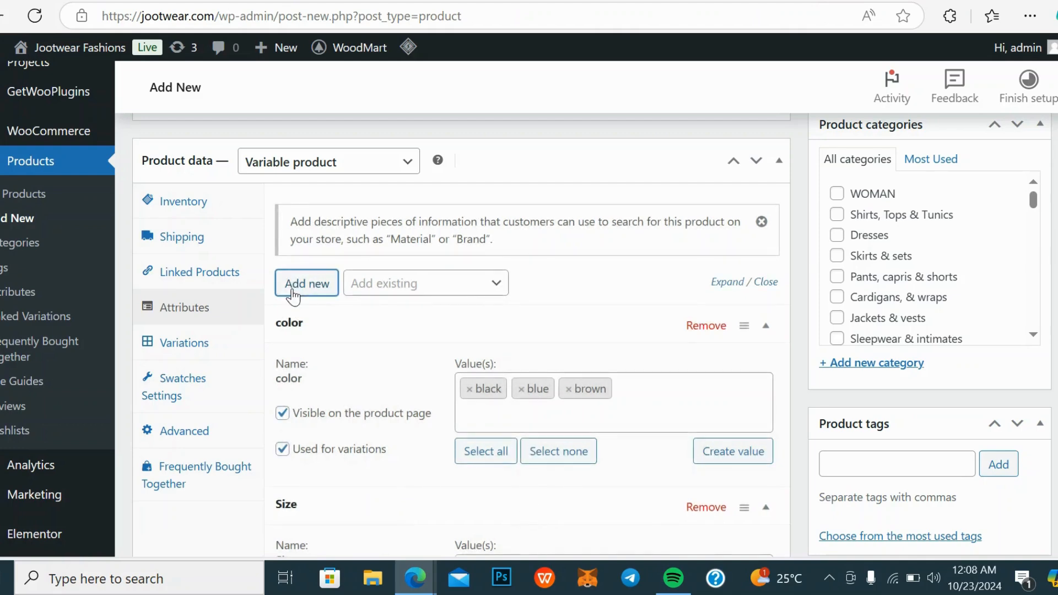
{"action": "scroll", "coordinate": [496, 457], "scroll_direction": "down", "scroll_amount": 7}
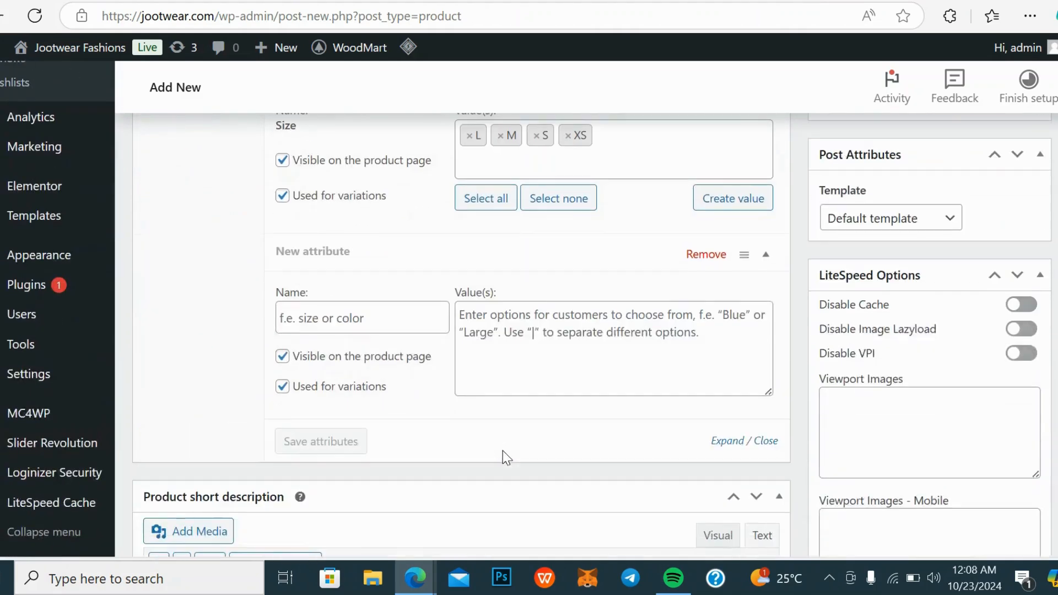
{"action": "left_click", "coordinate": [361, 310]}
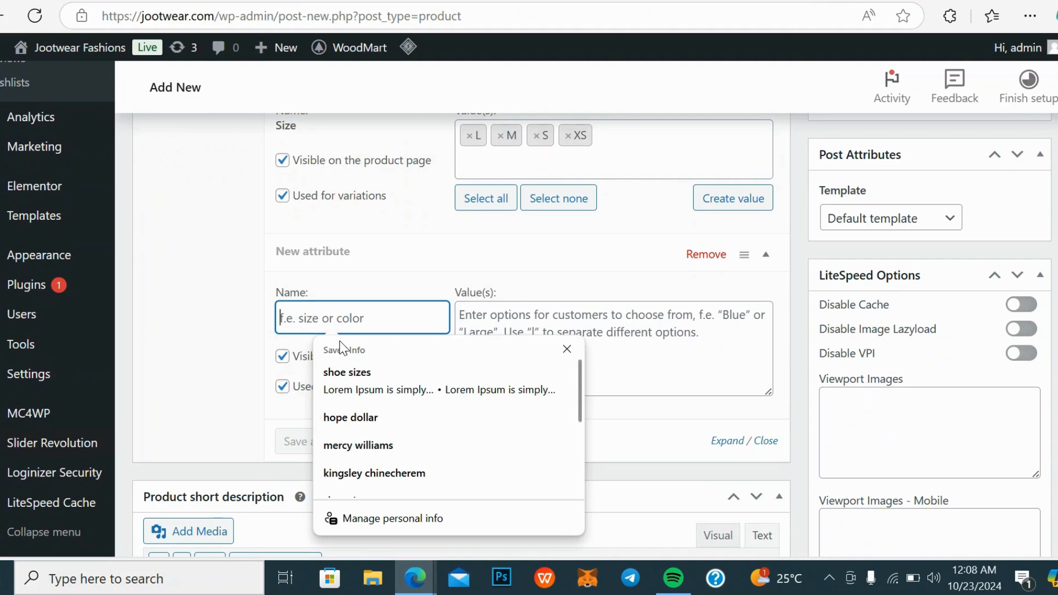
{"action": "type", "text": "capsize"}
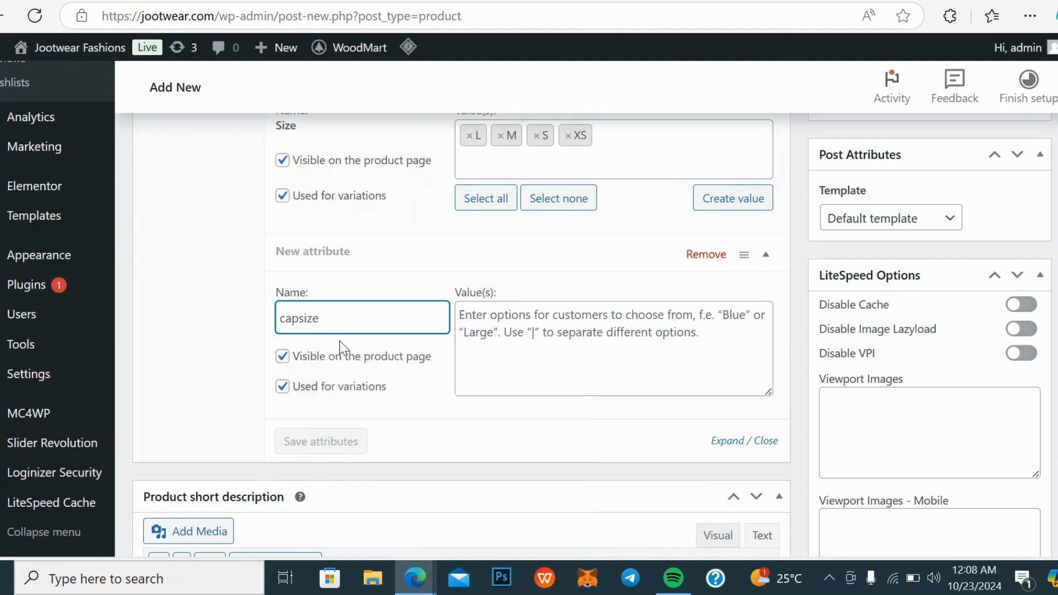
{"action": "left_click", "coordinate": [485, 318]}
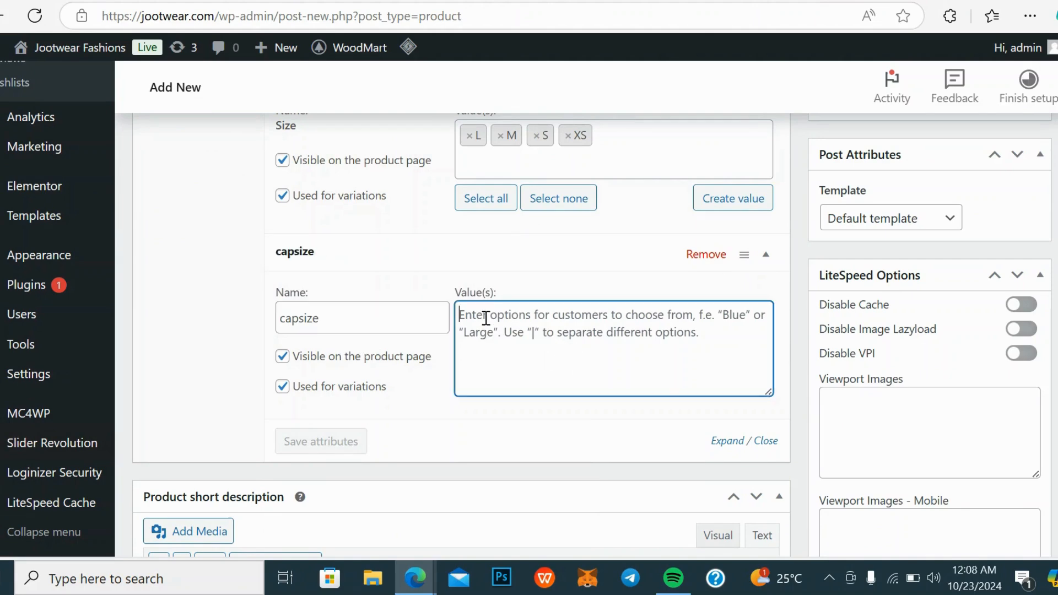
{"action": "type", "text": "L|M|S"}
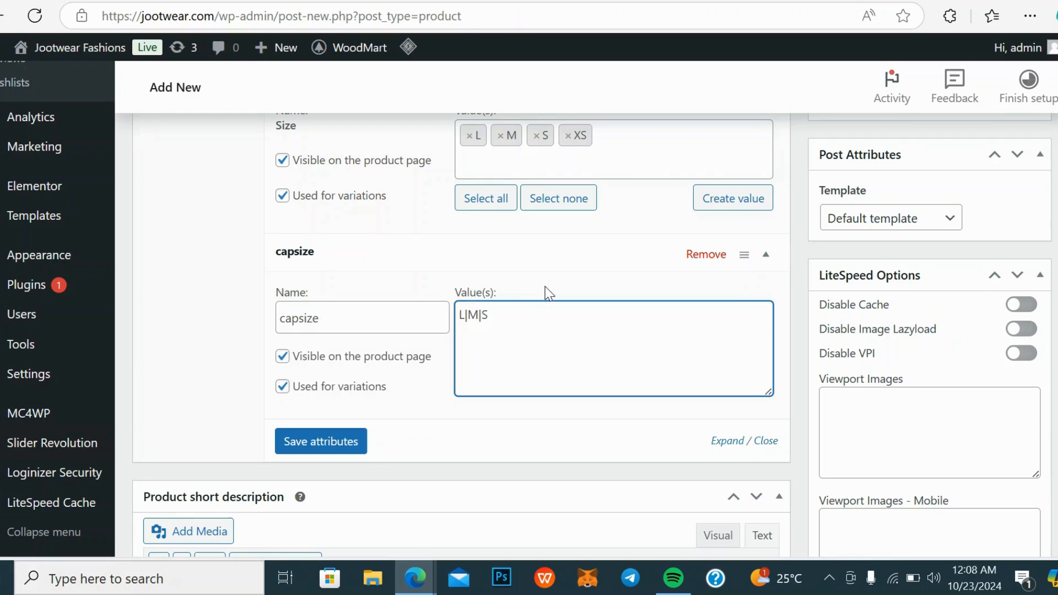
{"action": "scroll", "coordinate": [547, 293], "scroll_direction": "up", "scroll_amount": 3}
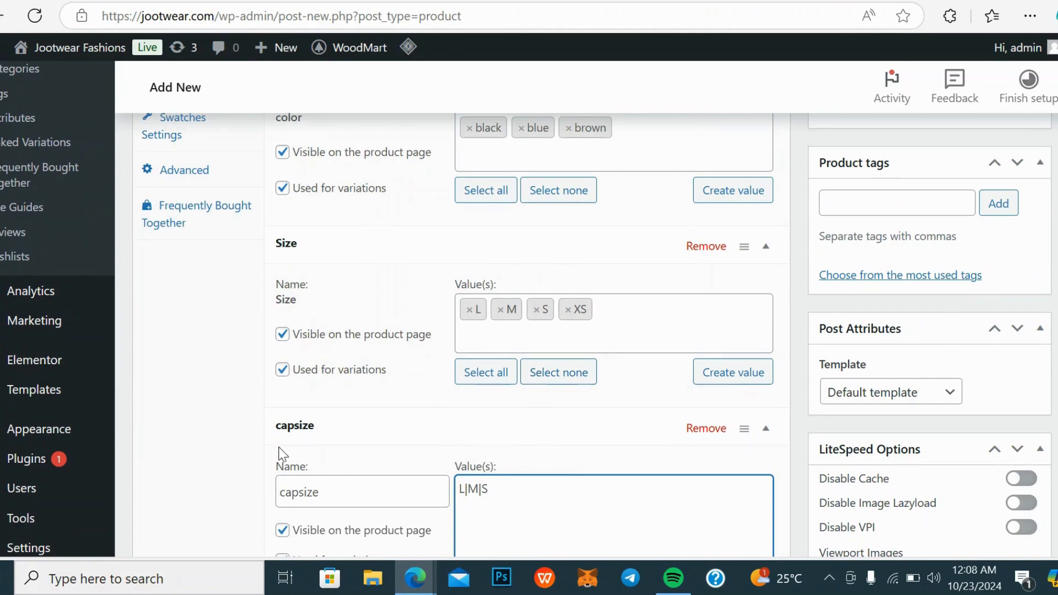
{"action": "scroll", "coordinate": [401, 295], "scroll_direction": "up", "scroll_amount": 5}
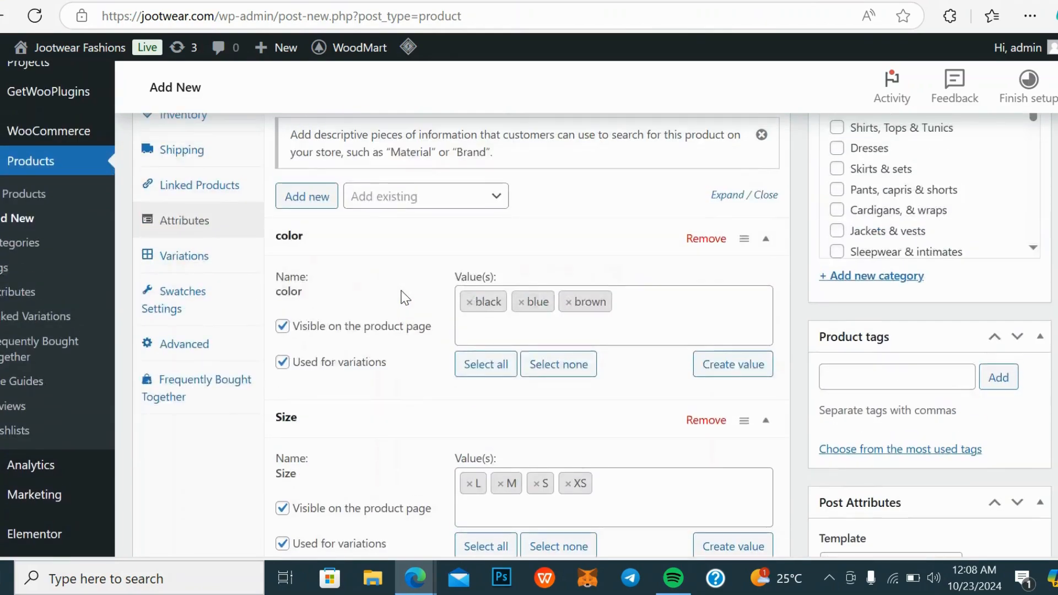
Remove the custom capsize attribute from the product
{"action": "scroll", "coordinate": [449, 444], "scroll_direction": "up", "scroll_amount": 2}
{"action": "scroll", "coordinate": [621, 435], "scroll_direction": "down", "scroll_amount": 4}
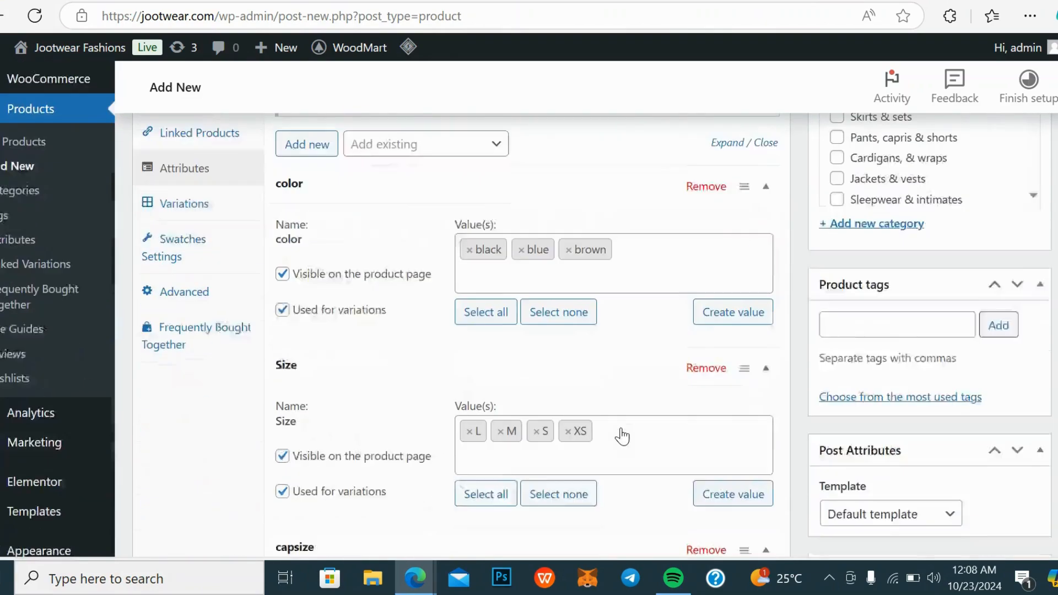
{"action": "scroll", "coordinate": [727, 407], "scroll_direction": "down", "scroll_amount": 2}
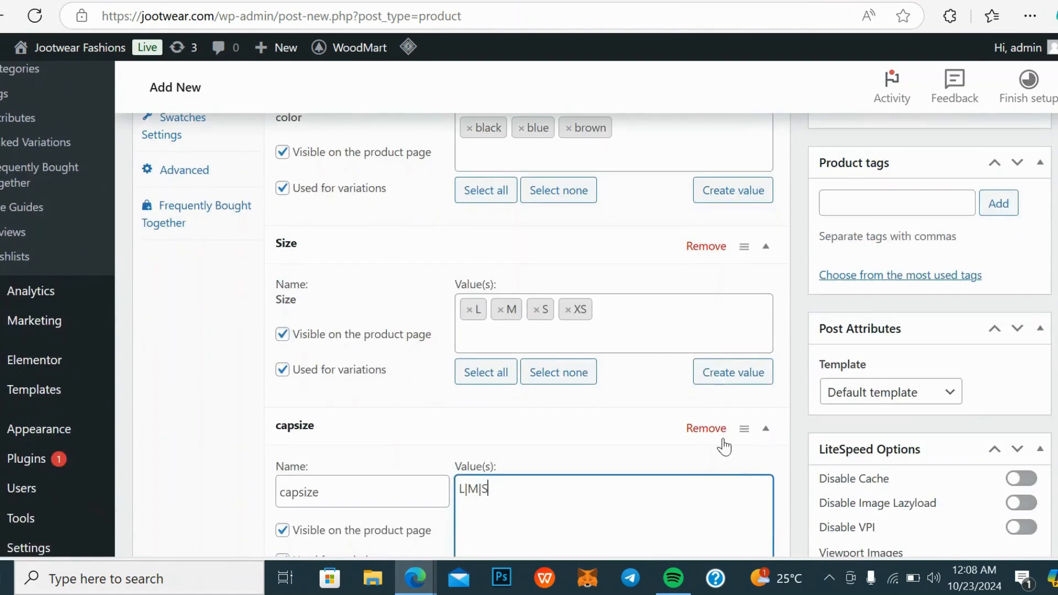
{"action": "scroll", "coordinate": [723, 444], "scroll_direction": "down", "scroll_amount": 2}
{"action": "left_click", "coordinate": [709, 342]}
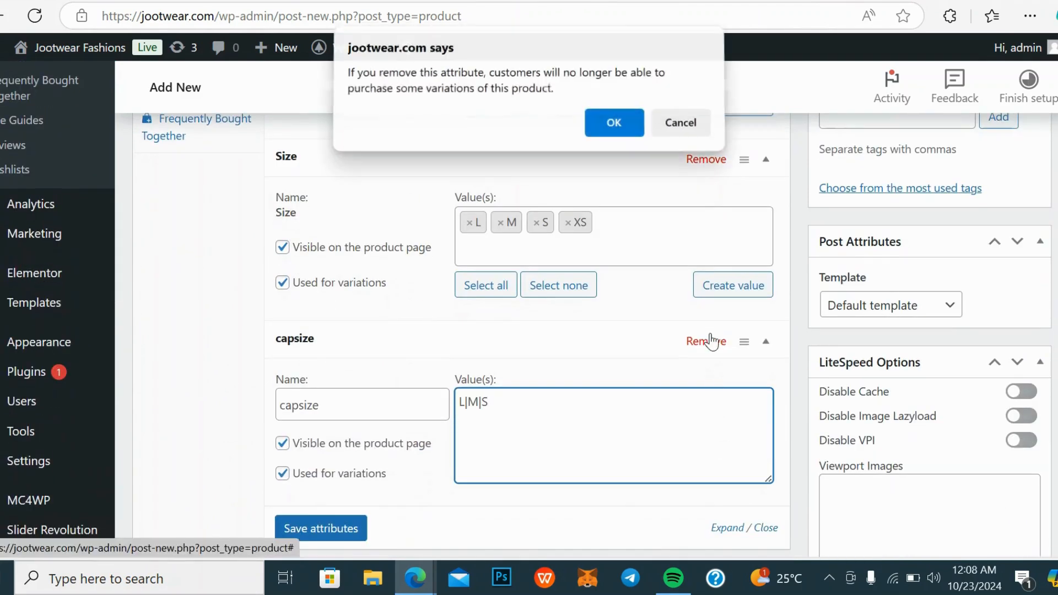
{"action": "left_click", "coordinate": [616, 137]}
{"action": "scroll", "coordinate": [513, 286], "scroll_direction": "up", "scroll_amount": 3}
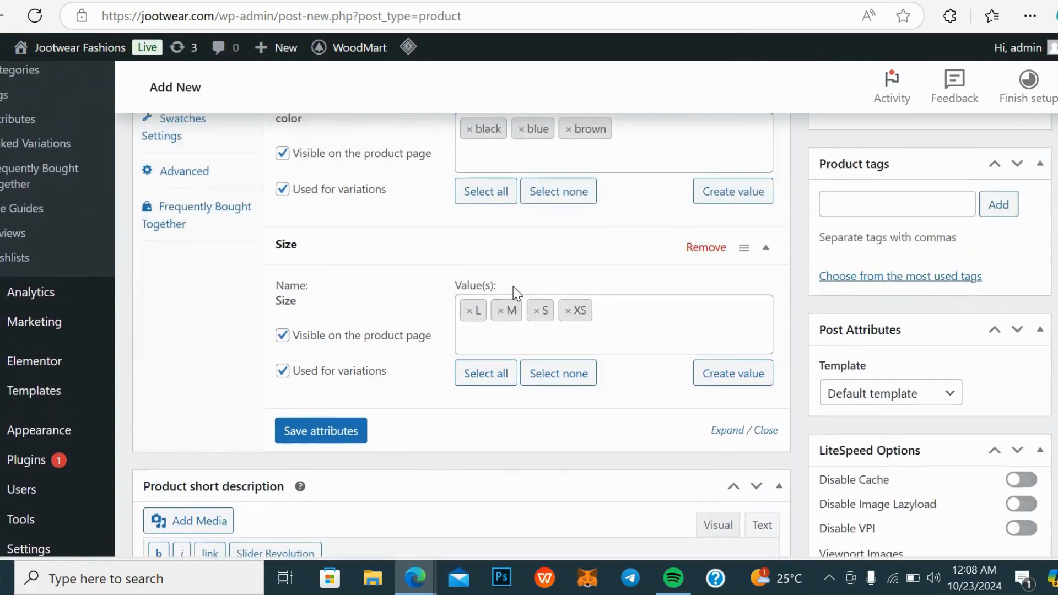
Collapse the details of the Size and color attributes
{"action": "scroll", "coordinate": [384, 209], "scroll_direction": "down", "scroll_amount": 3}
{"action": "scroll", "coordinate": [363, 330], "scroll_direction": "up", "scroll_amount": 6}
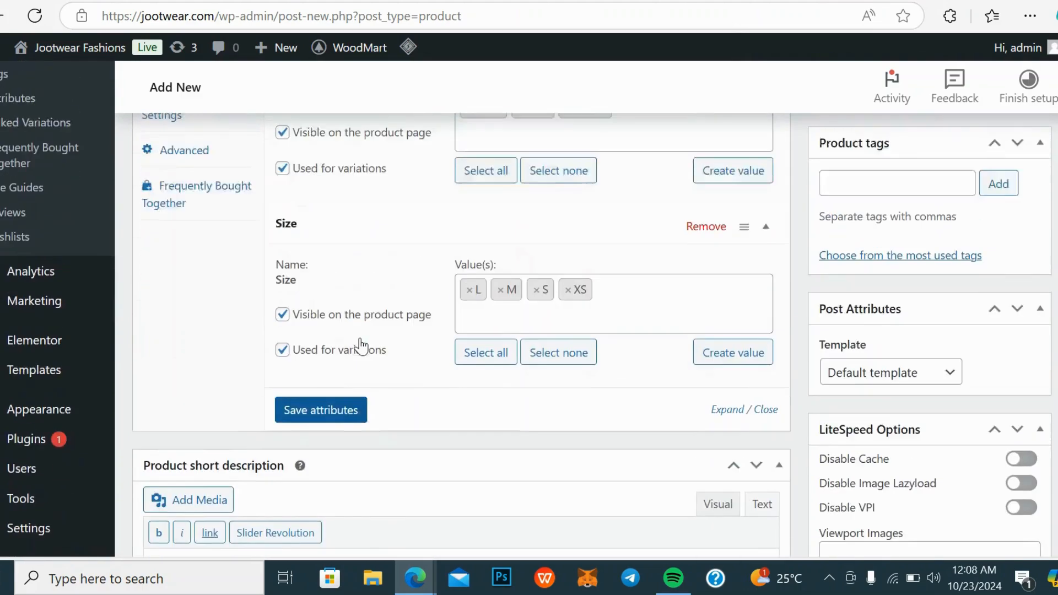
{"action": "scroll", "coordinate": [366, 385], "scroll_direction": "down", "scroll_amount": 5}
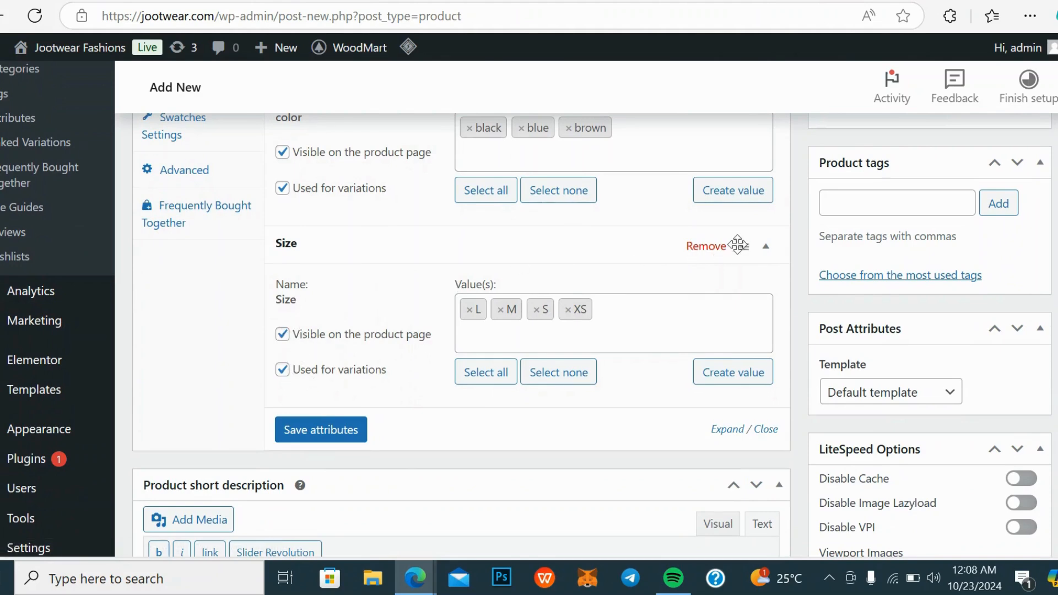
{"action": "left_click", "coordinate": [766, 250]}
{"action": "scroll", "coordinate": [765, 248], "scroll_direction": "up", "scroll_amount": 3}
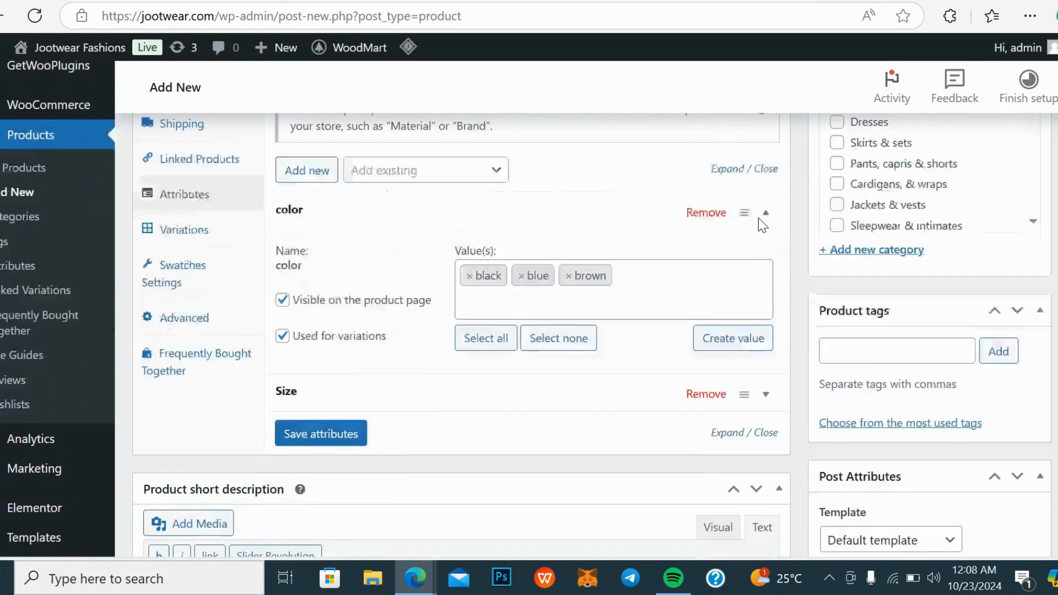
{"action": "left_click", "coordinate": [761, 242]}
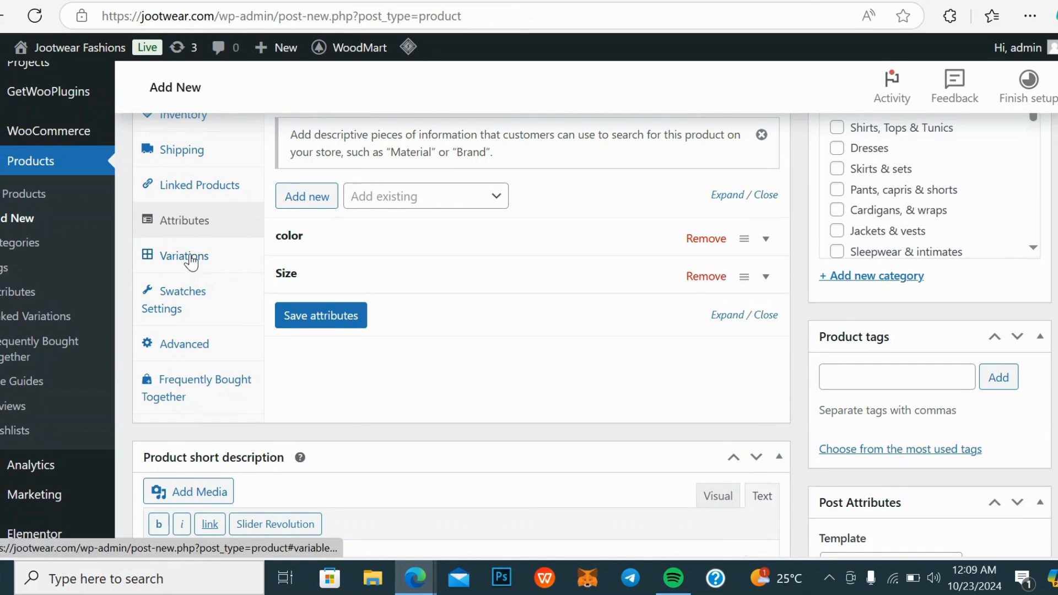
Save the product's color and Size attributes so that variations can be generated from them
{"action": "scroll", "coordinate": [190, 261], "scroll_direction": "up", "scroll_amount": 2}
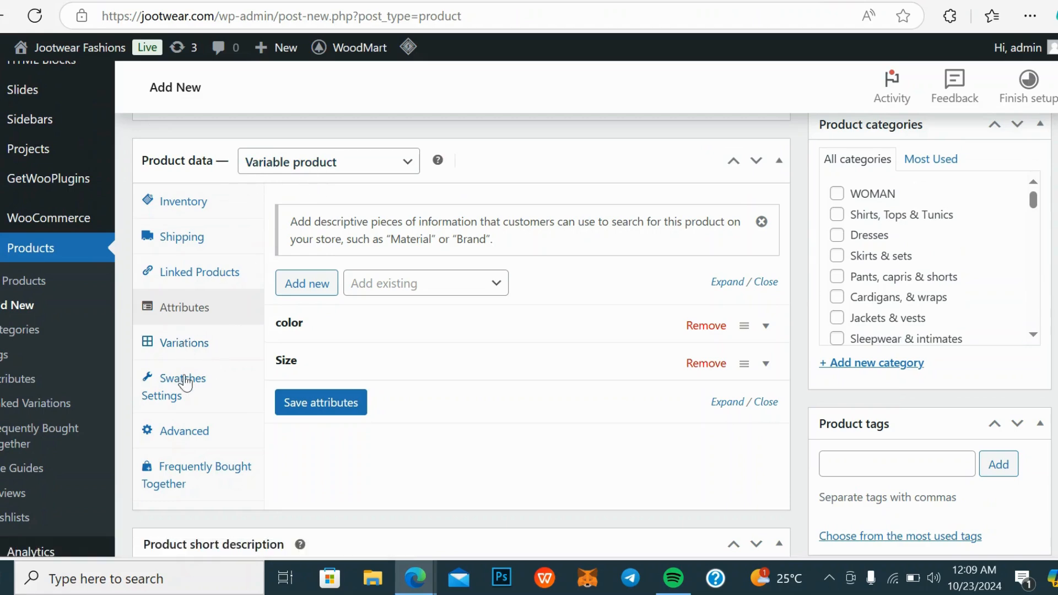
{"action": "left_click", "coordinate": [202, 351]}
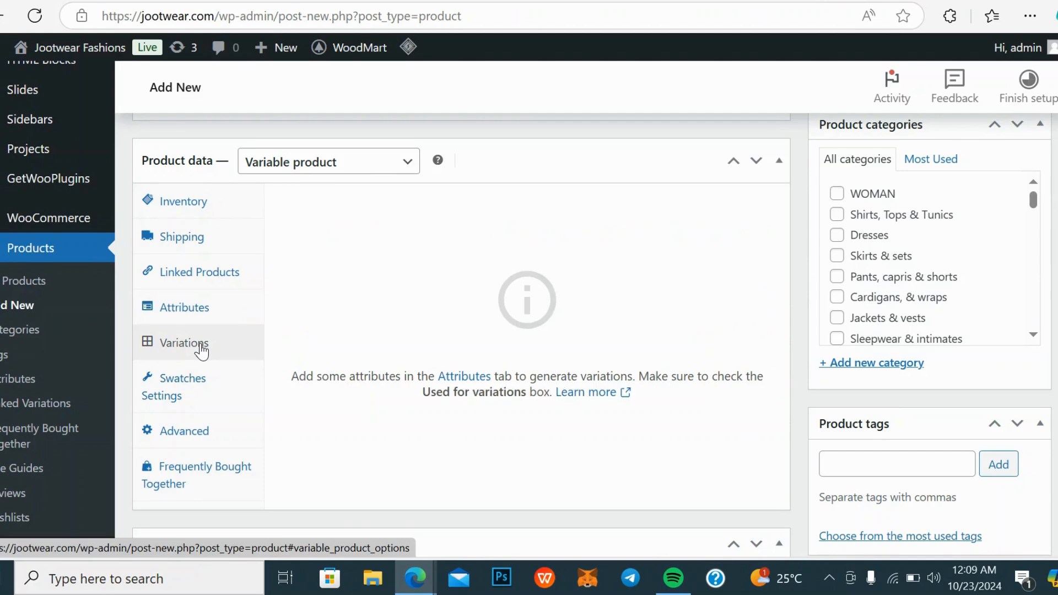
{"action": "left_click", "coordinate": [202, 314]}
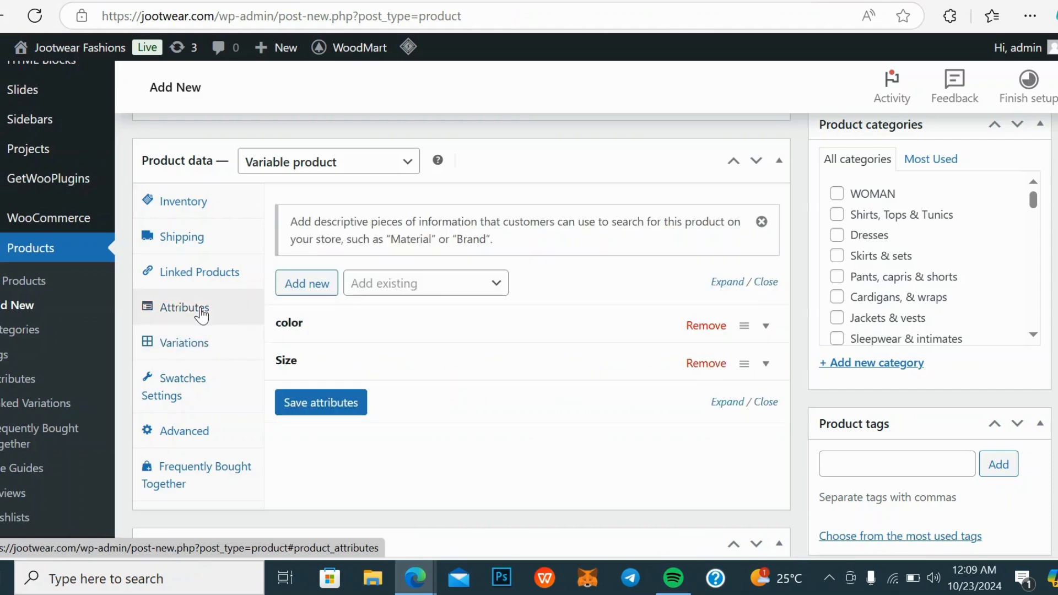
{"action": "left_click", "coordinate": [326, 412]}
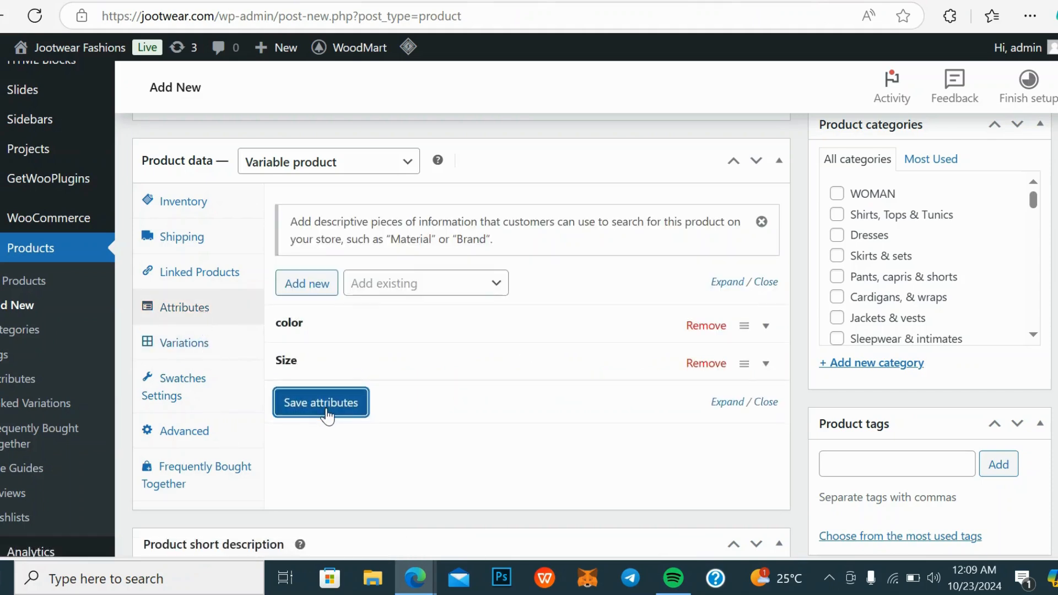
Generate variations for every combination of the color and Size attributes and look through the generated list
{"action": "left_click", "coordinate": [197, 339]}
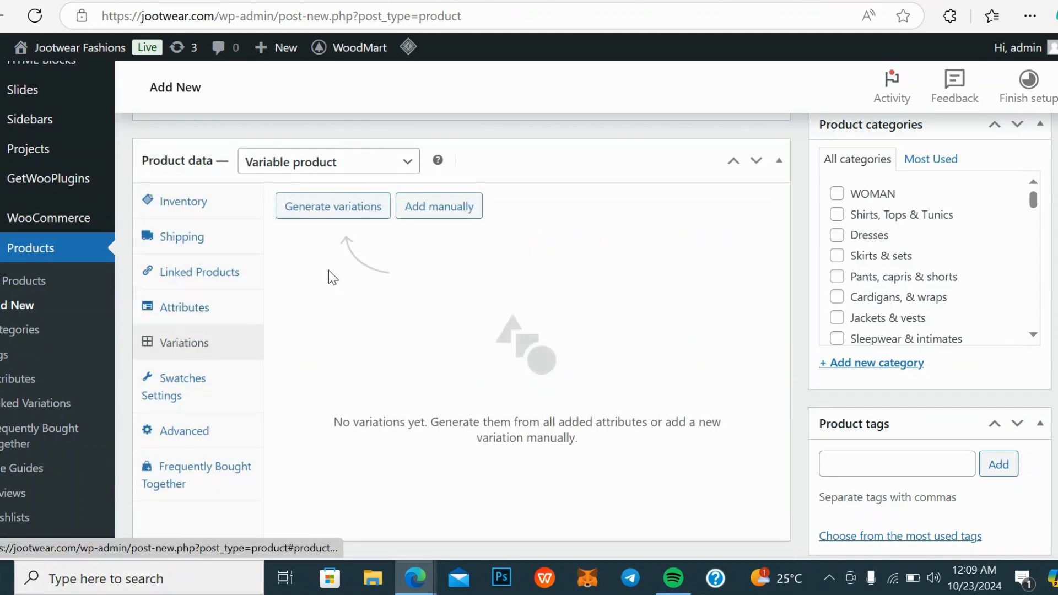
{"action": "left_click", "coordinate": [340, 212]}
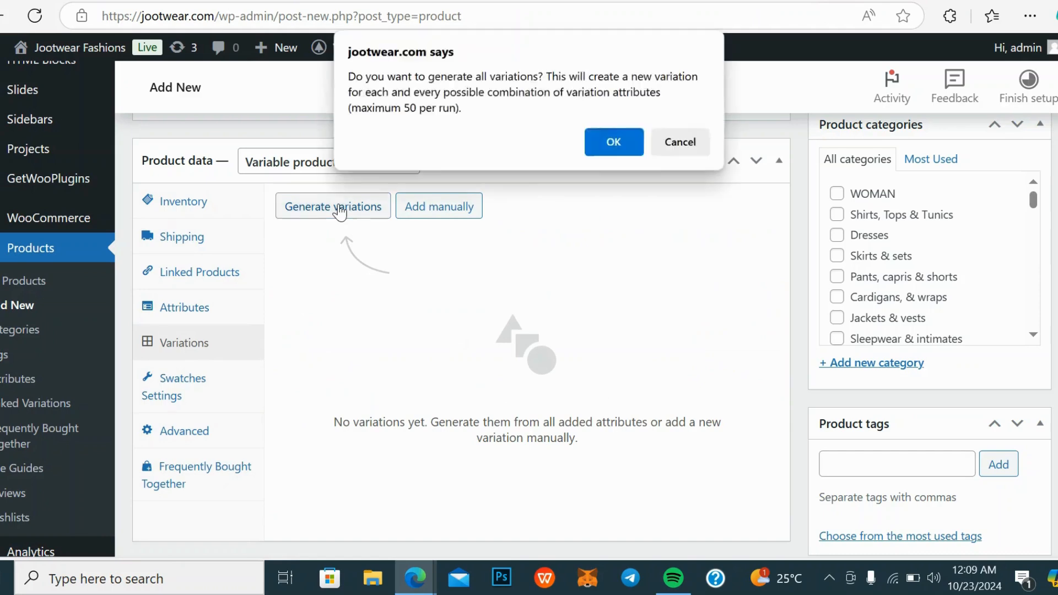
{"action": "left_click", "coordinate": [602, 146]}
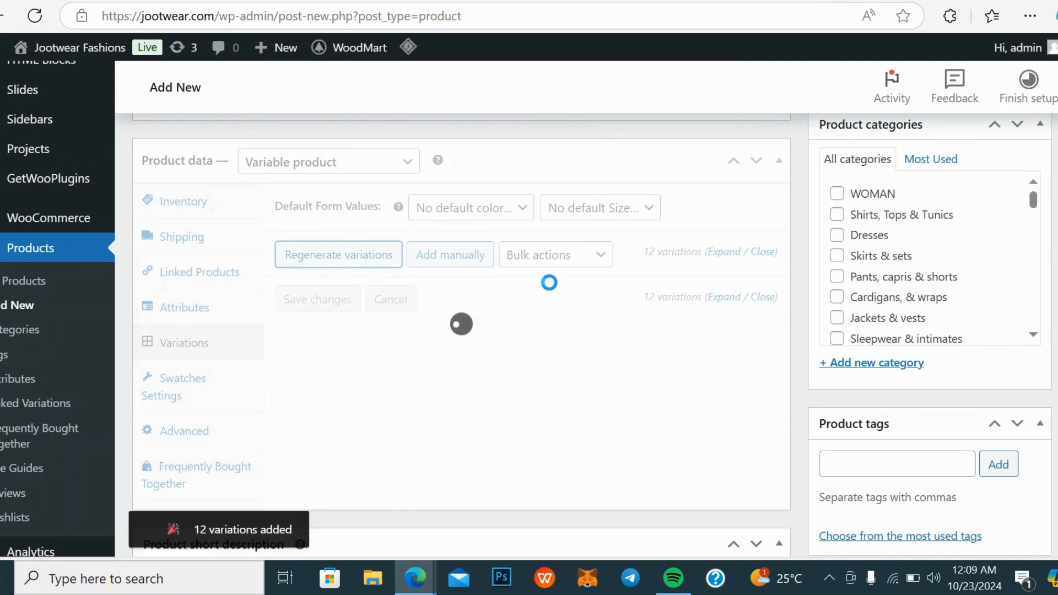
{"action": "scroll", "coordinate": [573, 388], "scroll_direction": "down", "scroll_amount": 7}
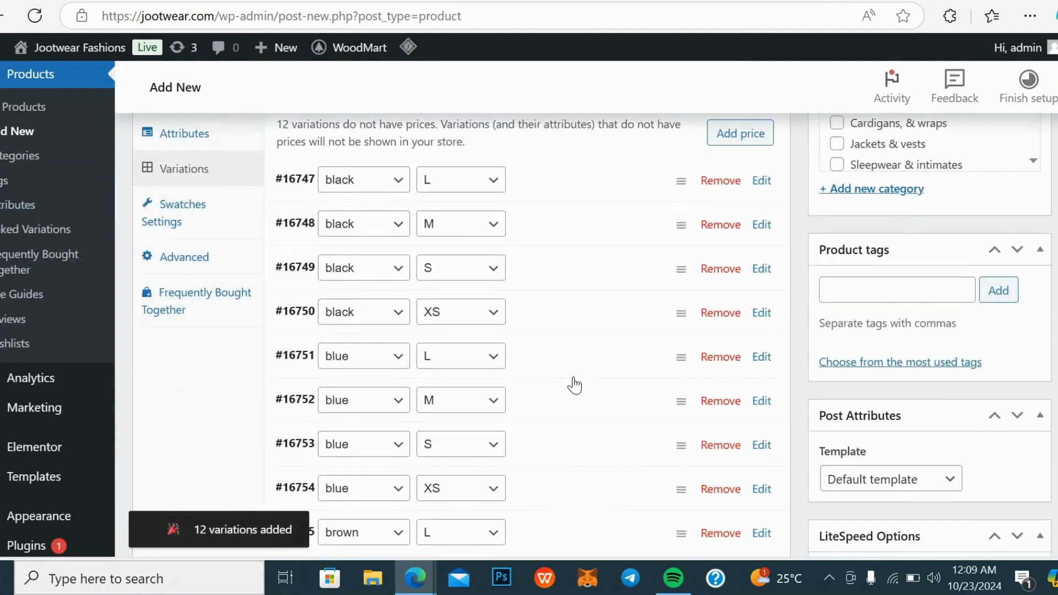
{"action": "scroll", "coordinate": [574, 385], "scroll_direction": "down", "scroll_amount": 2}
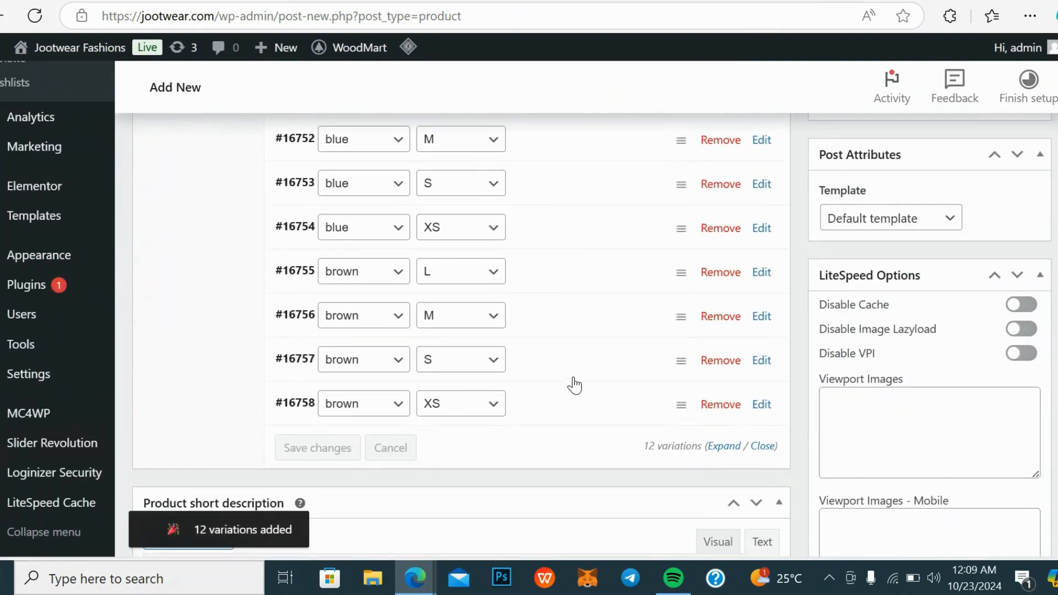
Remove the brown XS and black L variations from the product
{"action": "left_click", "coordinate": [722, 408]}
{"action": "left_click", "coordinate": [604, 106]}
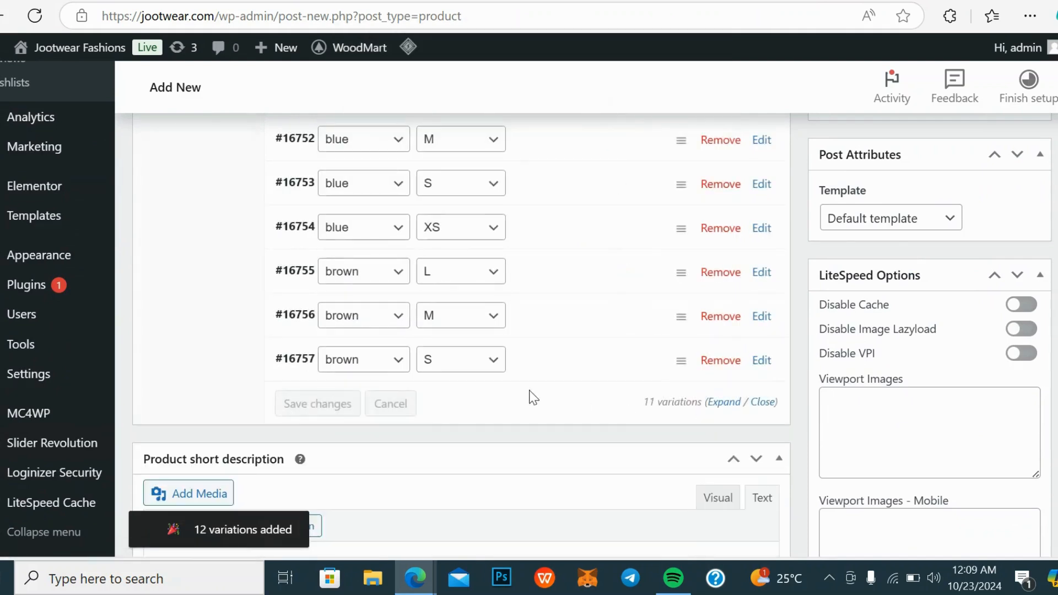
{"action": "scroll", "coordinate": [517, 390], "scroll_direction": "up", "scroll_amount": 7}
{"action": "scroll", "coordinate": [517, 390], "scroll_direction": "down", "scroll_amount": 3}
{"action": "scroll", "coordinate": [518, 398], "scroll_direction": "down", "scroll_amount": 1}
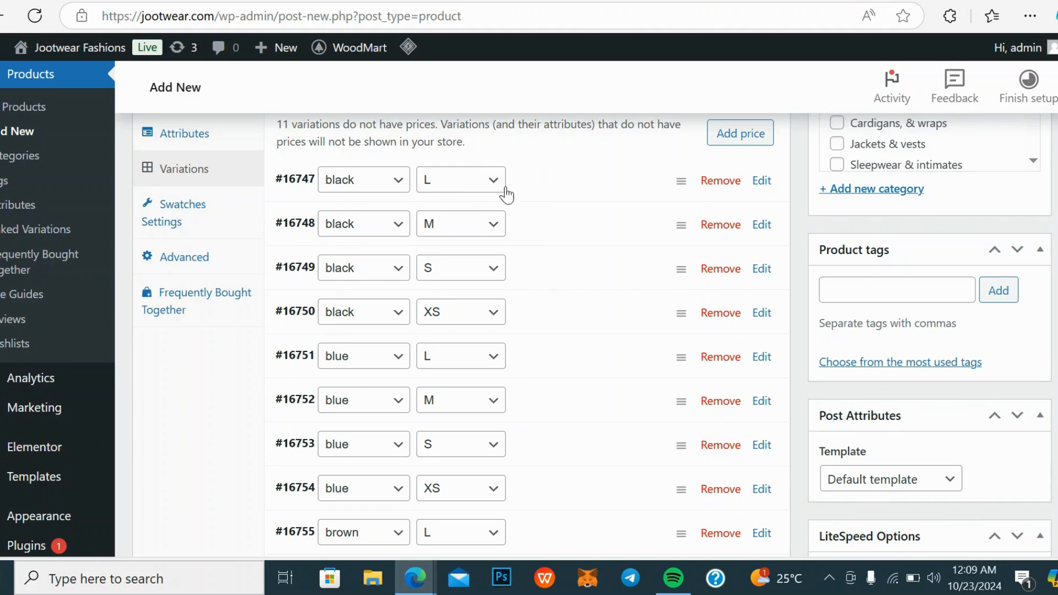
{"action": "left_click", "coordinate": [741, 181]}
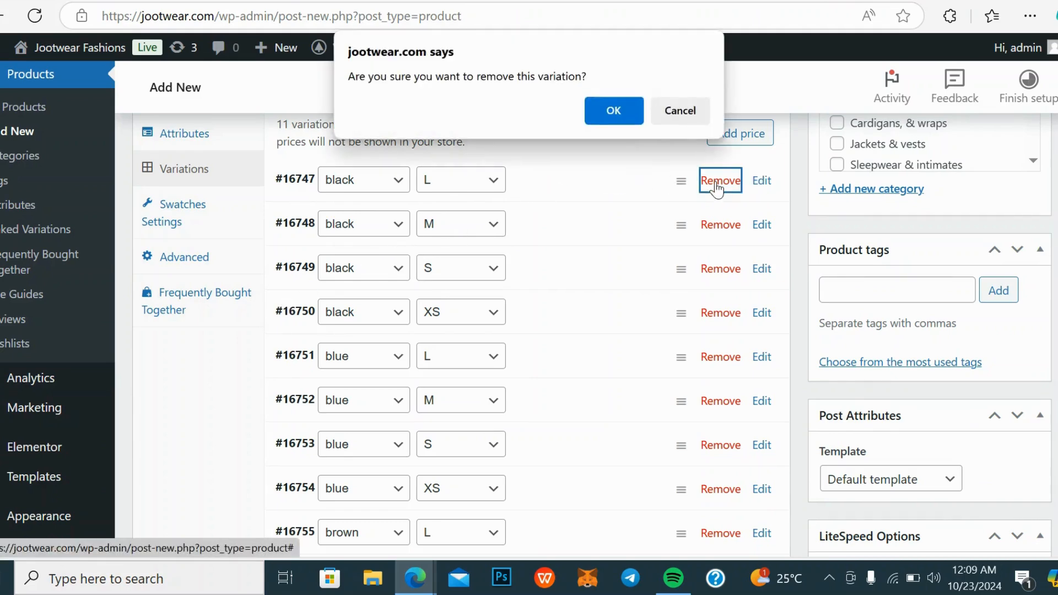
{"action": "left_click", "coordinate": [613, 112]}
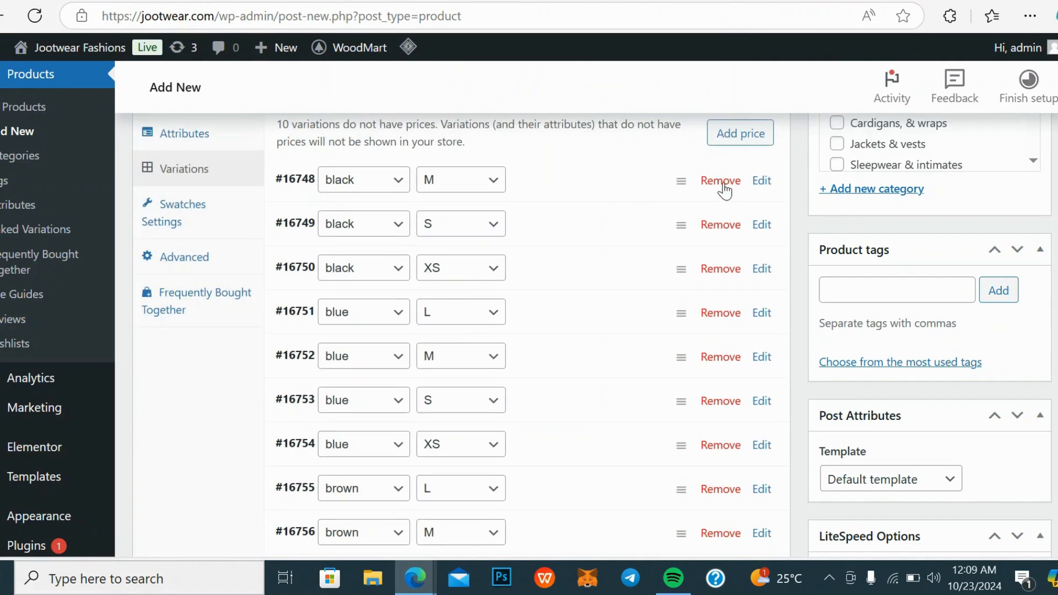
Remove the black M and black S variations, keeping the black XS variation
{"action": "left_click", "coordinate": [722, 184]}
{"action": "left_click", "coordinate": [605, 110]}
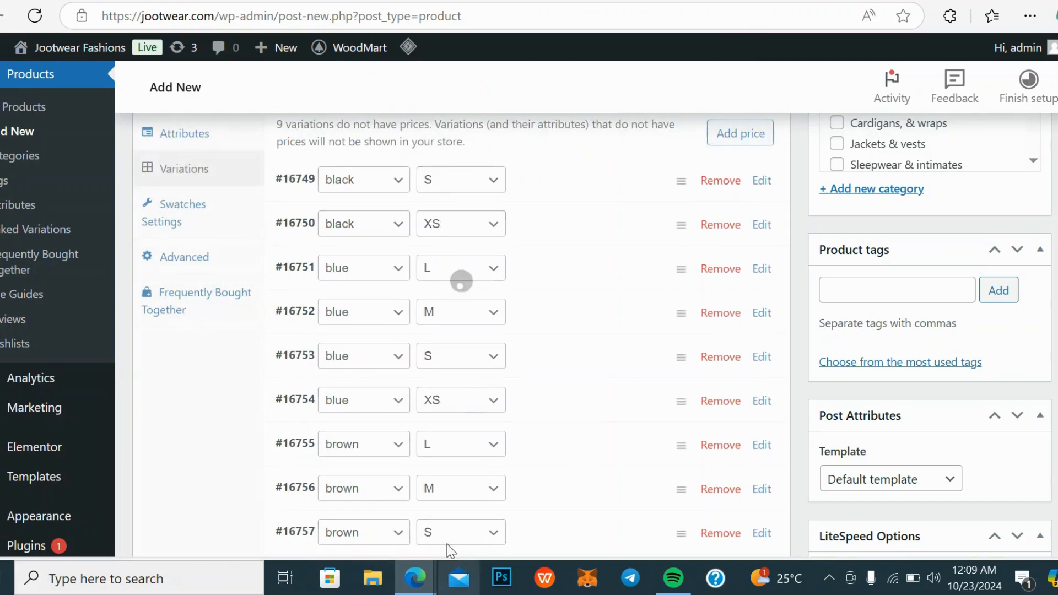
{"action": "left_click", "coordinate": [710, 182]}
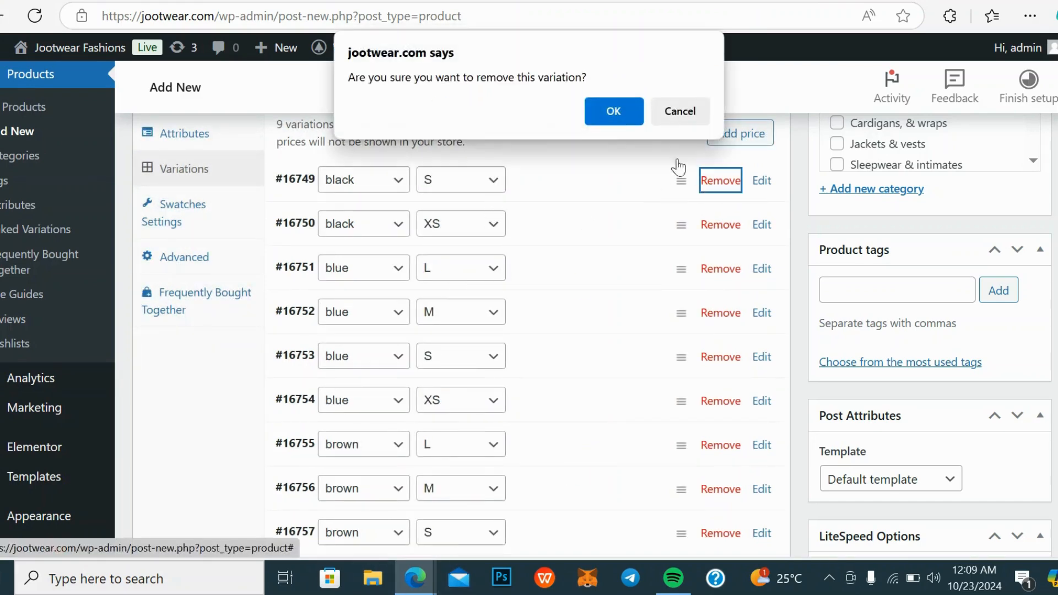
{"action": "left_click", "coordinate": [625, 124]}
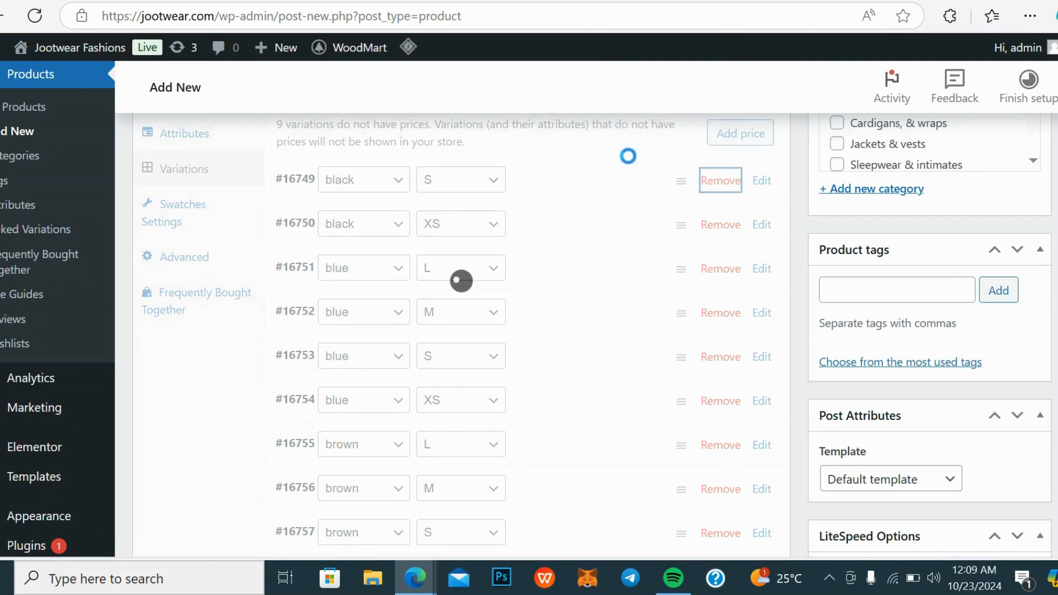
{"action": "left_click", "coordinate": [719, 183]}
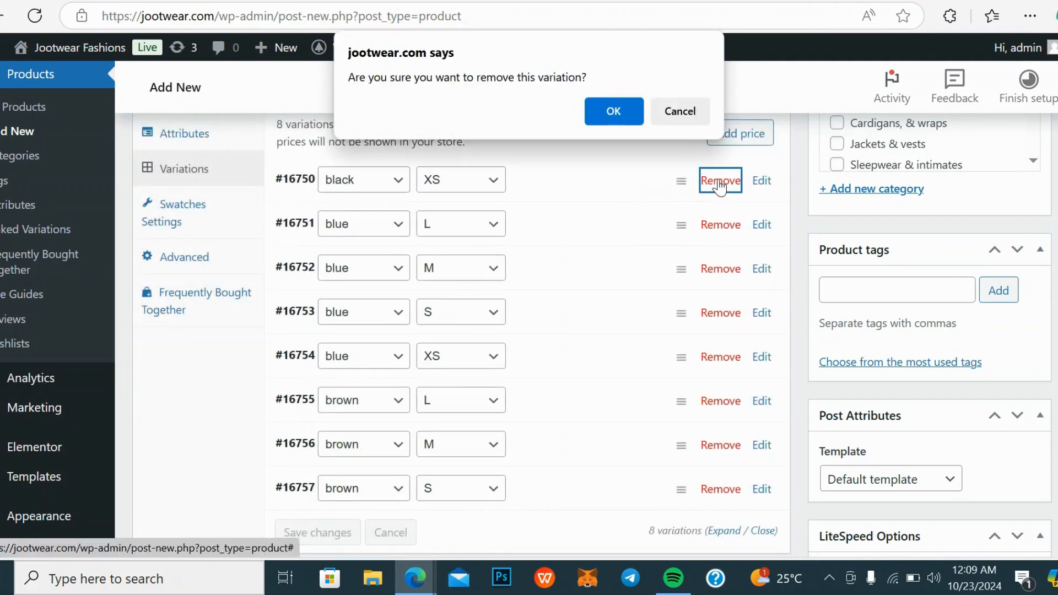
{"action": "left_click", "coordinate": [698, 123]}
Remove the blue XS, brown L and blue L variations from the product
{"action": "left_click", "coordinate": [716, 357]}
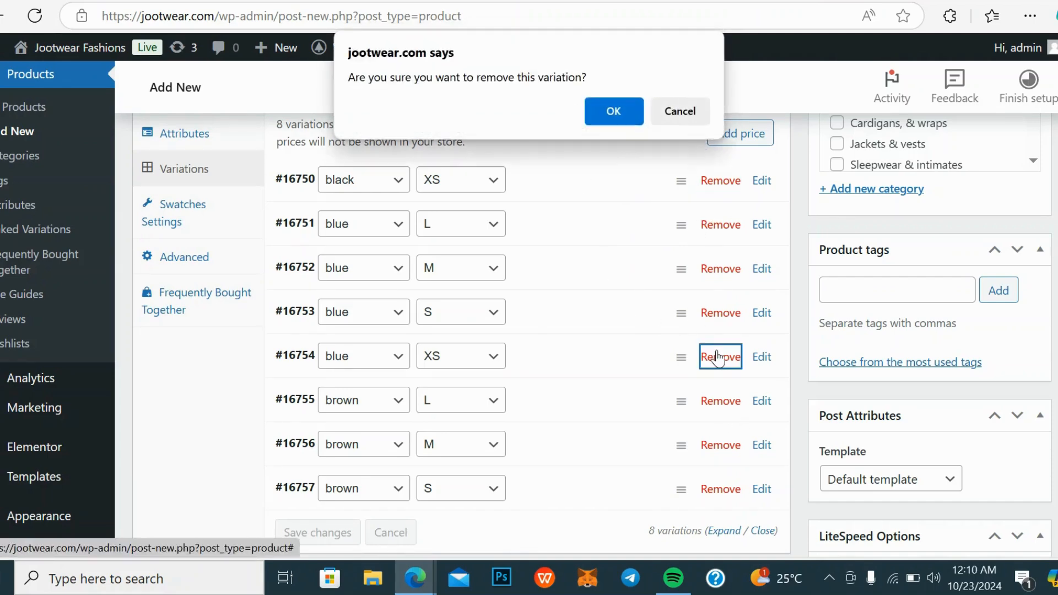
{"action": "left_click", "coordinate": [620, 108]}
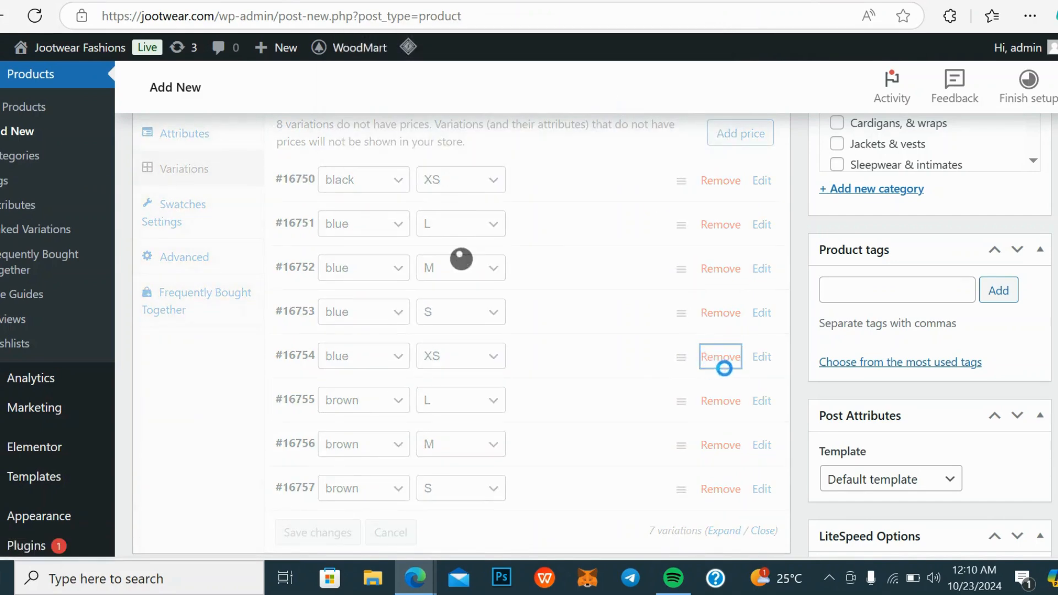
{"action": "left_click", "coordinate": [723, 358]}
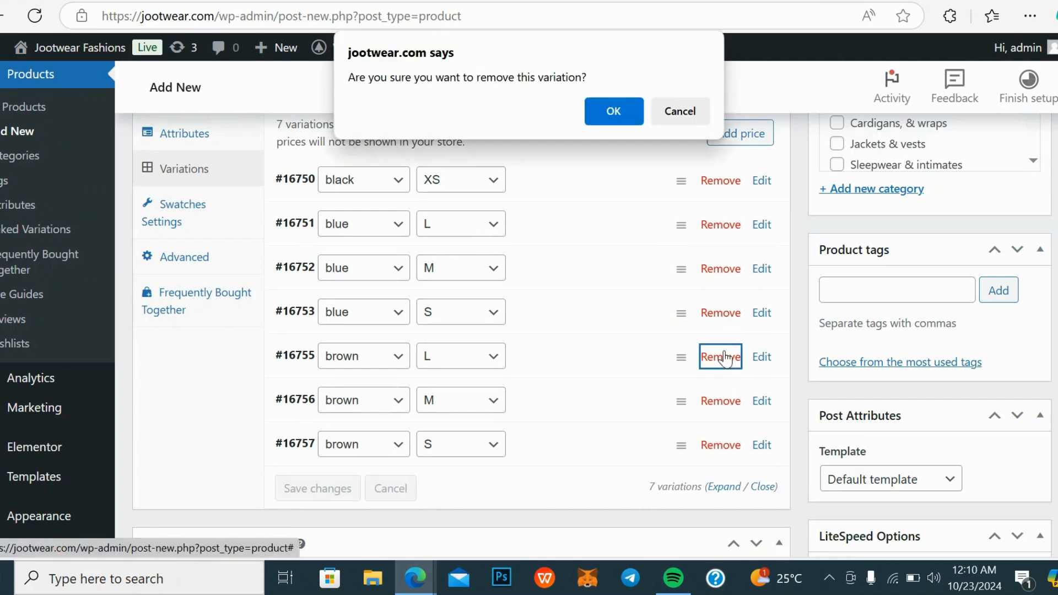
{"action": "left_click", "coordinate": [611, 105]}
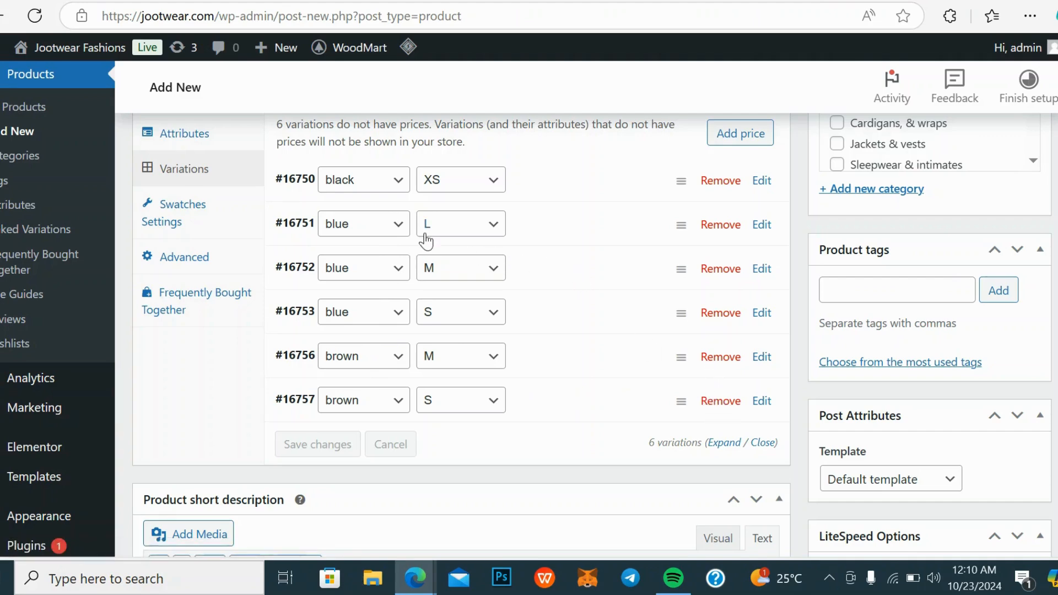
{"action": "left_click", "coordinate": [719, 225]}
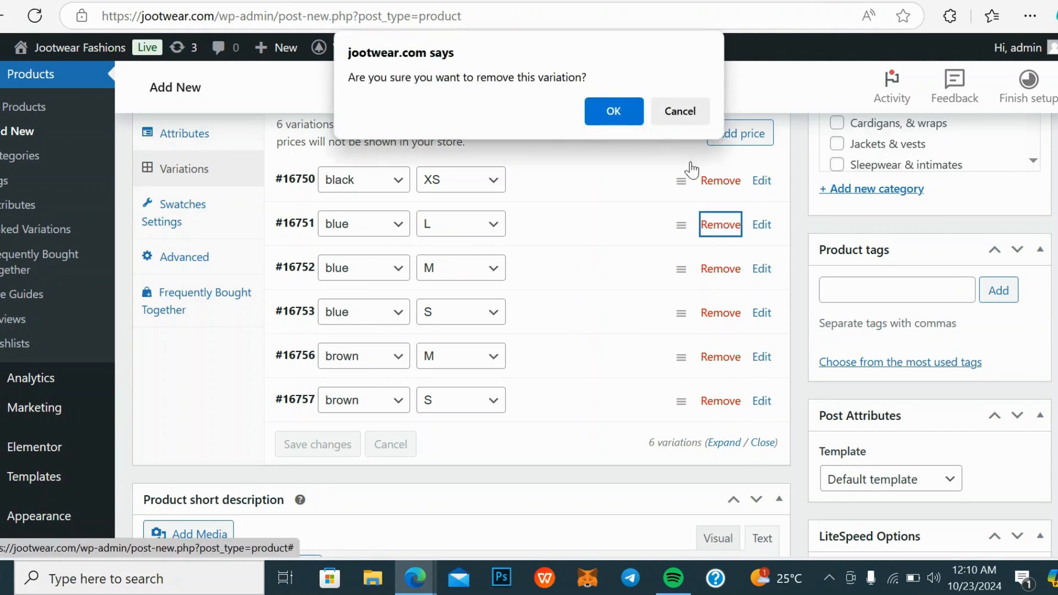
{"action": "left_click", "coordinate": [590, 113]}
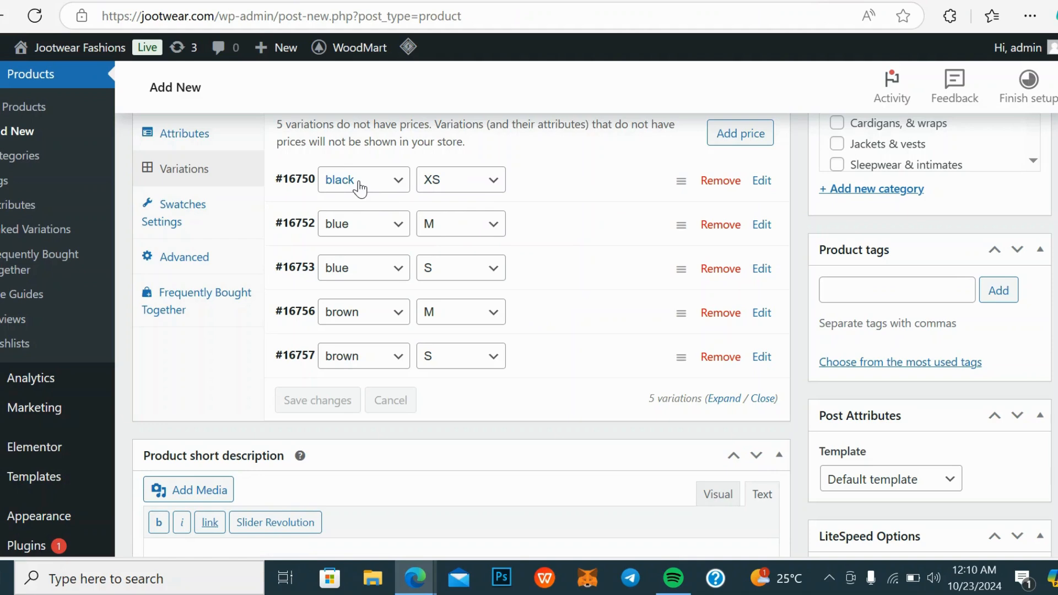
Set the image of the black XS variation to the black long-sleeve shirt picture 2.1.1.jpg from the media library
{"action": "left_click", "coordinate": [761, 182]}
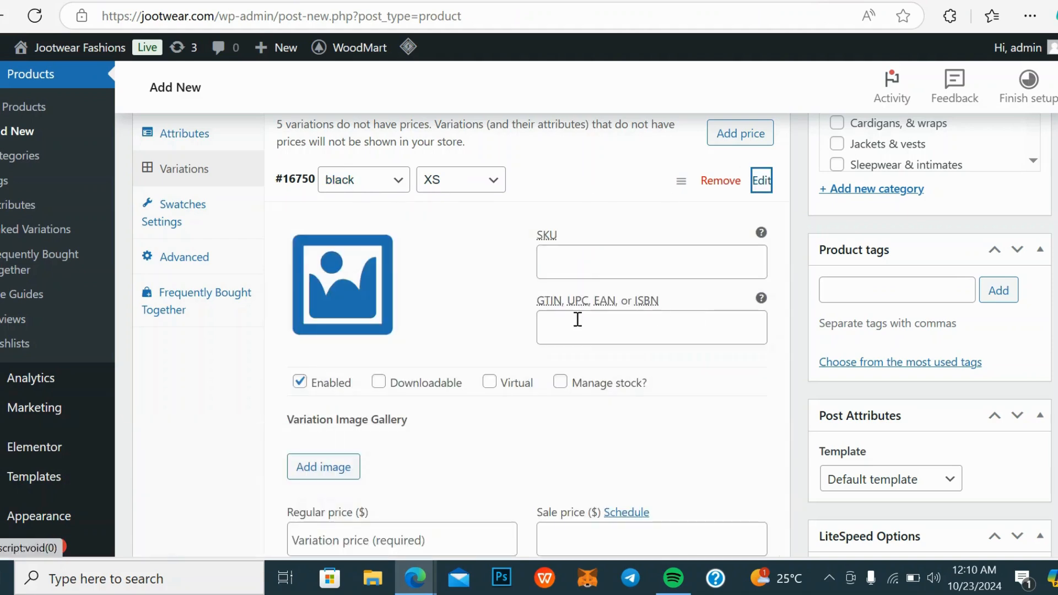
{"action": "left_click", "coordinate": [338, 285]}
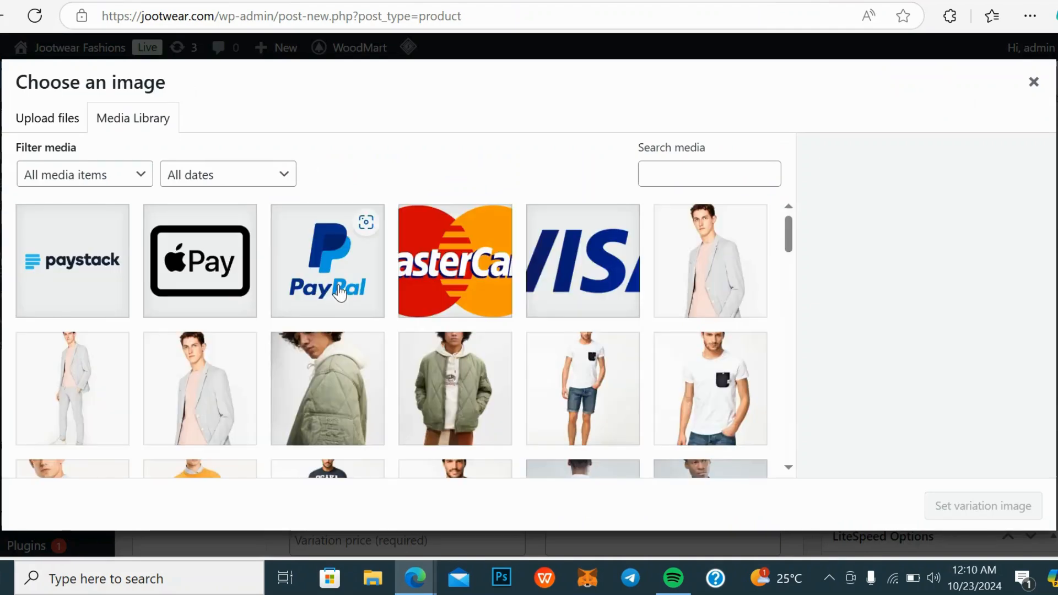
{"action": "scroll", "coordinate": [338, 292], "scroll_direction": "down", "scroll_amount": 3}
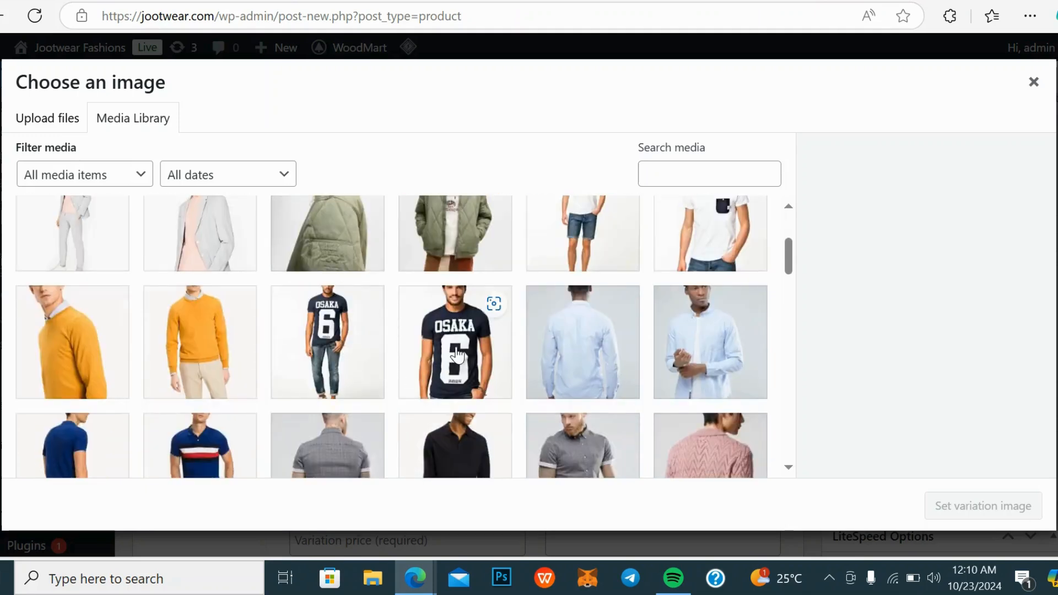
{"action": "scroll", "coordinate": [463, 352], "scroll_direction": "down", "scroll_amount": 3}
{"action": "left_click", "coordinate": [488, 318]}
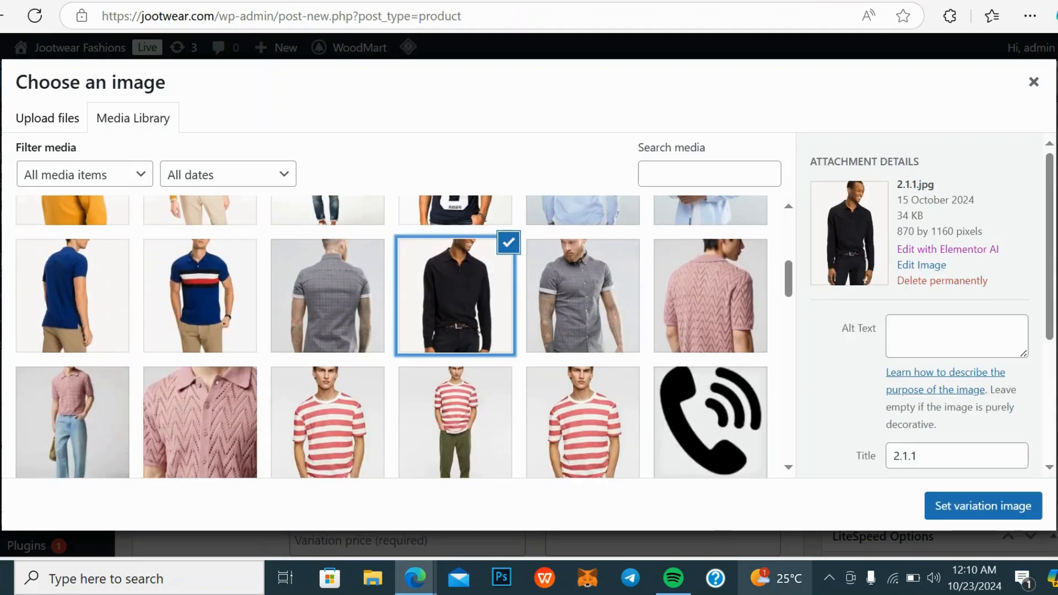
{"action": "left_click", "coordinate": [998, 510]}
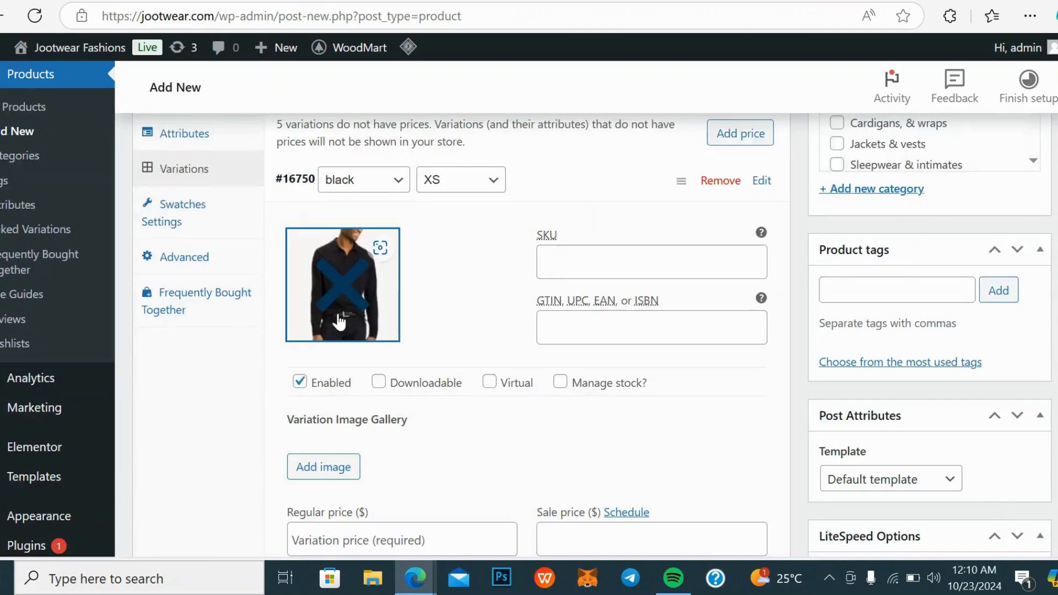
Set the black XS variation's regular price to 1 dollar
{"action": "scroll", "coordinate": [382, 327], "scroll_direction": "down", "scroll_amount": 3}
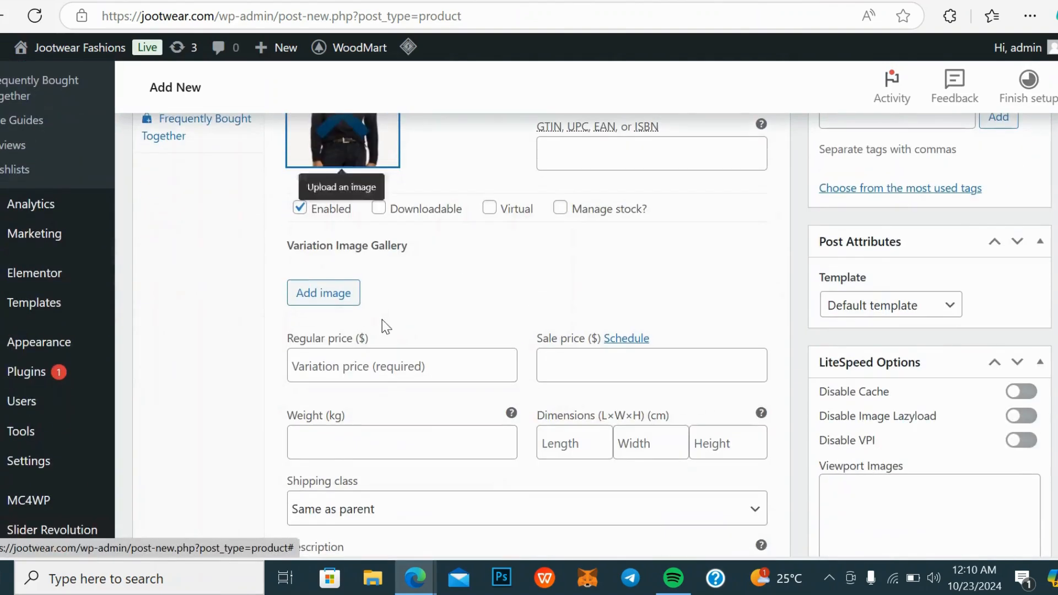
{"action": "left_click", "coordinate": [317, 372]}
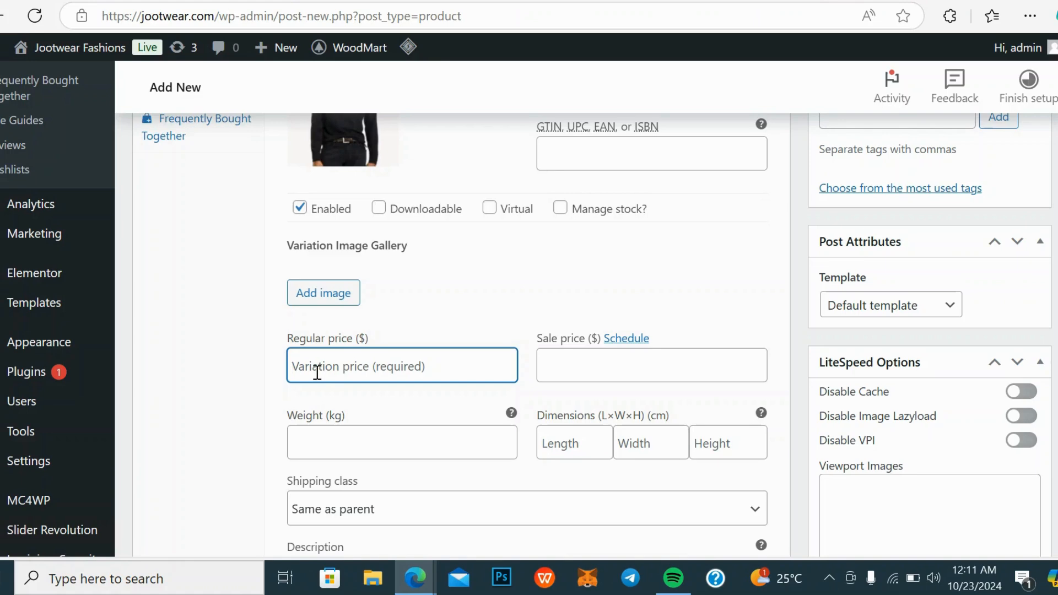
{"action": "type", "text": "1"}
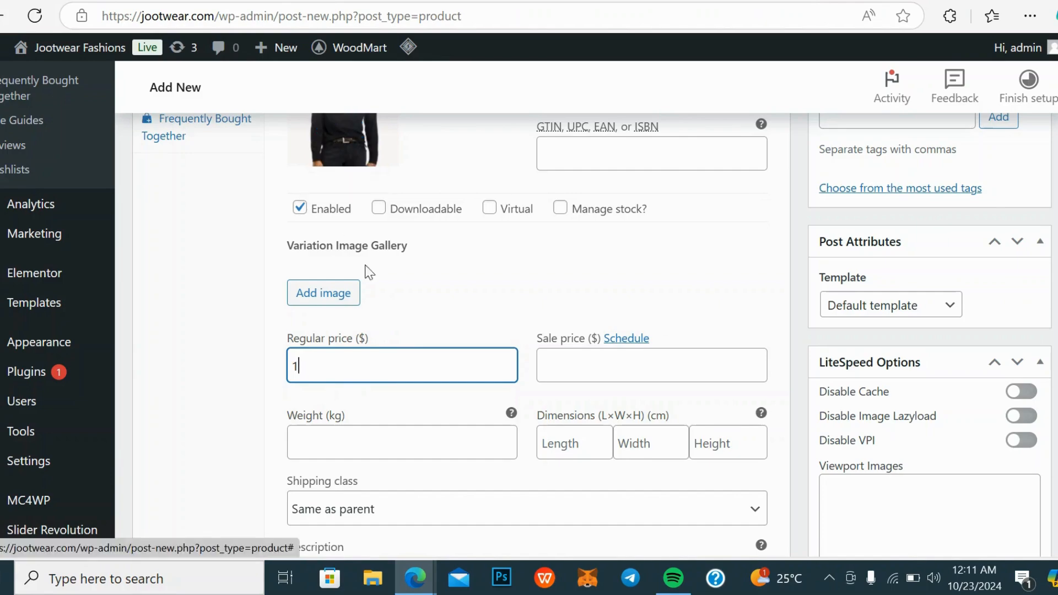
Look through the black XS variation's settings, including the sale price schedule dates, and collapse the variation without scheduling a sale
{"action": "scroll", "coordinate": [366, 272], "scroll_direction": "up", "scroll_amount": 3}
{"action": "scroll", "coordinate": [429, 193], "scroll_direction": "up", "scroll_amount": 3}
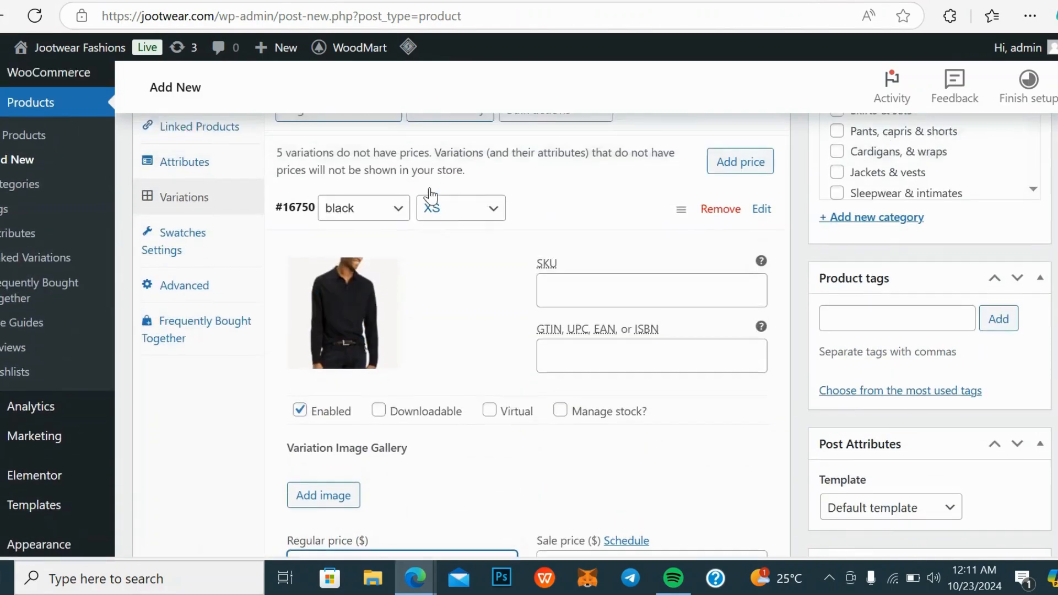
{"action": "scroll", "coordinate": [430, 194], "scroll_direction": "down", "scroll_amount": 6}
{"action": "scroll", "coordinate": [430, 196], "scroll_direction": "down", "scroll_amount": 10}
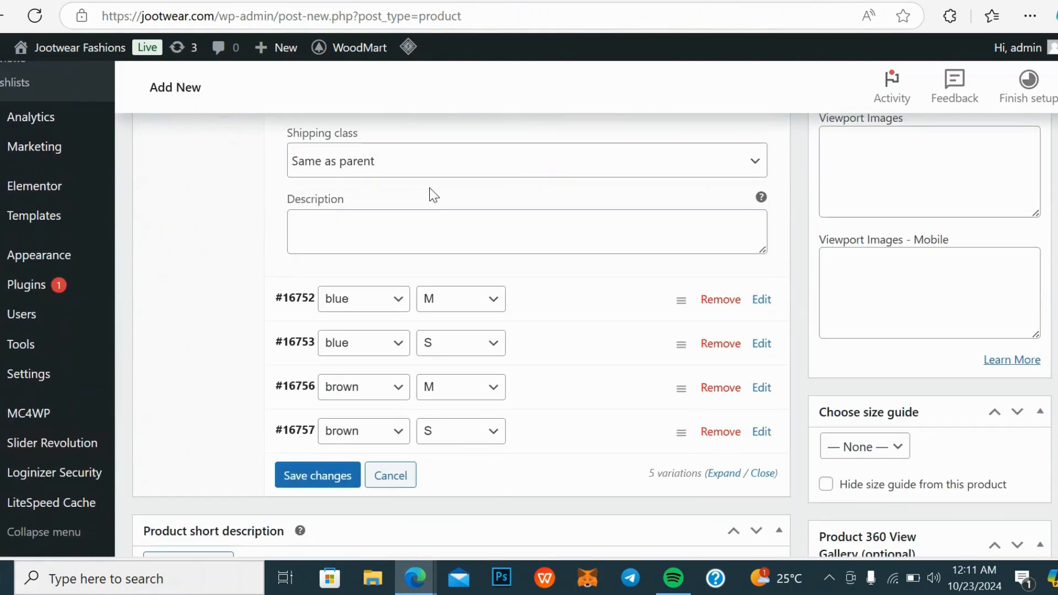
{"action": "scroll", "coordinate": [430, 195], "scroll_direction": "up", "scroll_amount": 6}
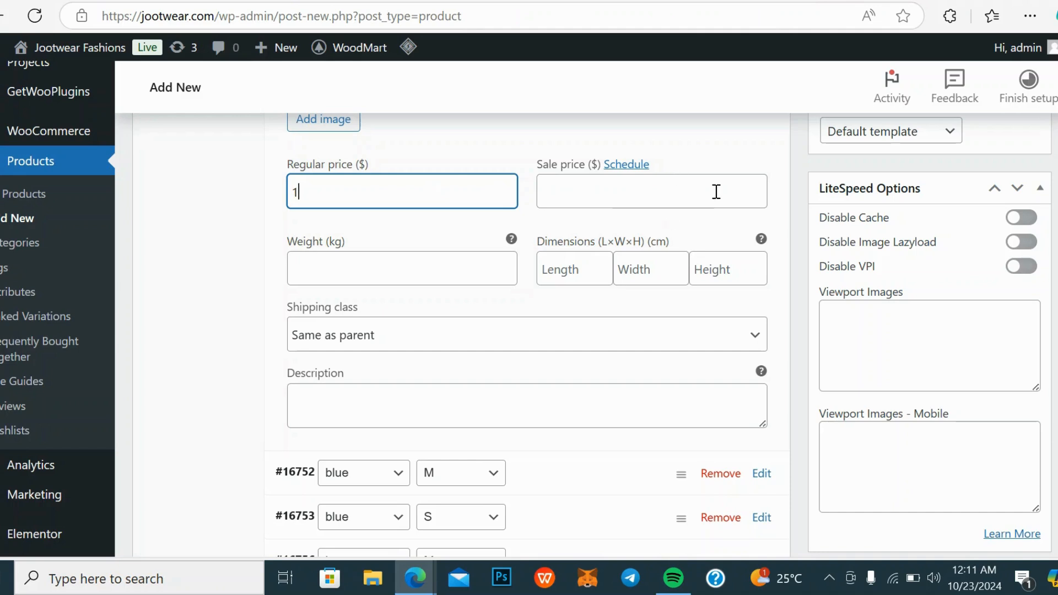
{"action": "left_click", "coordinate": [633, 174]}
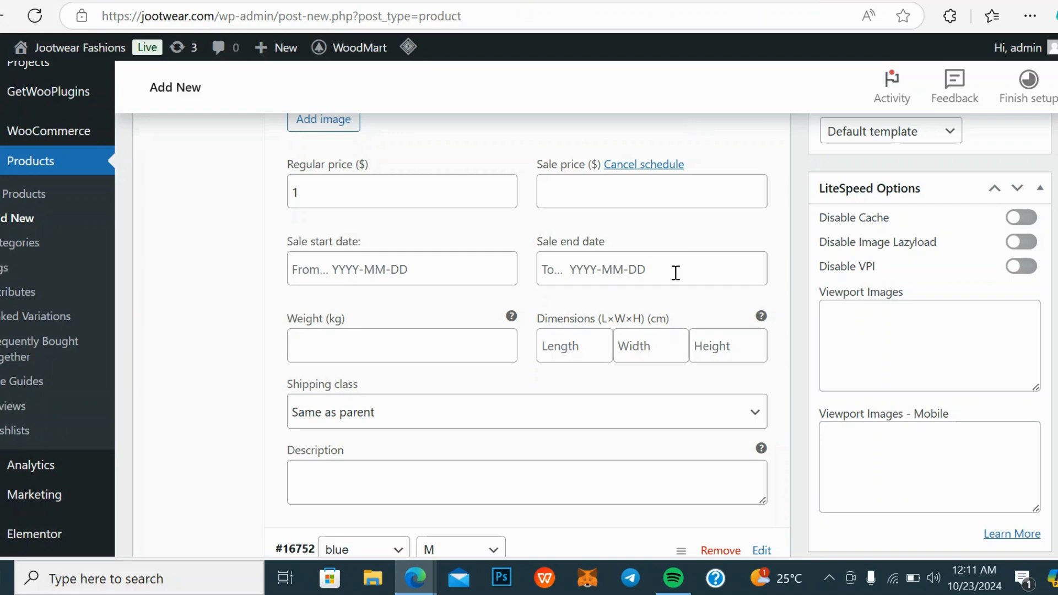
{"action": "left_click", "coordinate": [657, 166]}
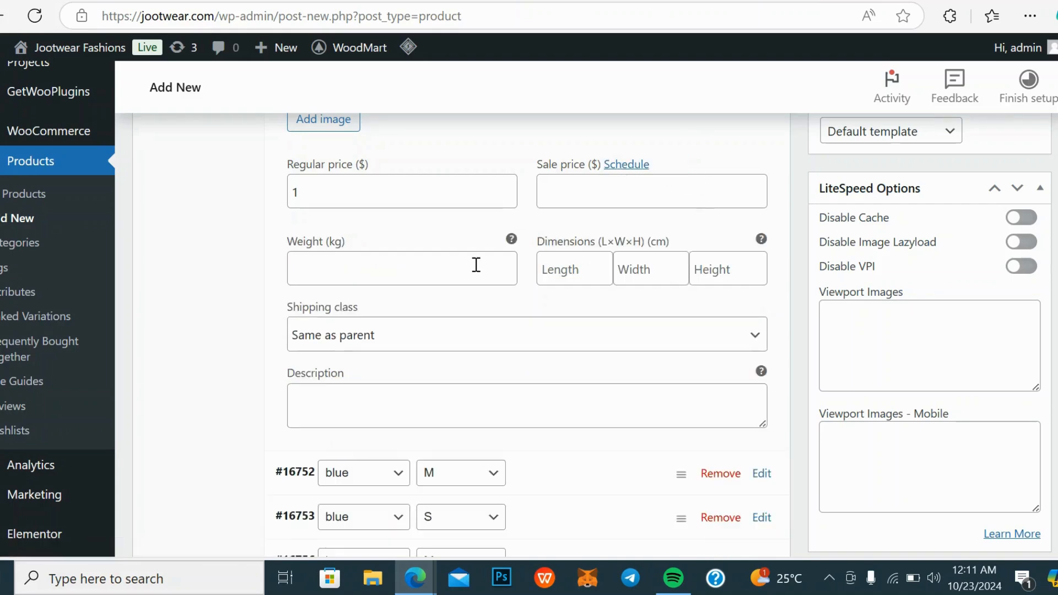
{"action": "scroll", "coordinate": [476, 265], "scroll_direction": "up", "scroll_amount": 8}
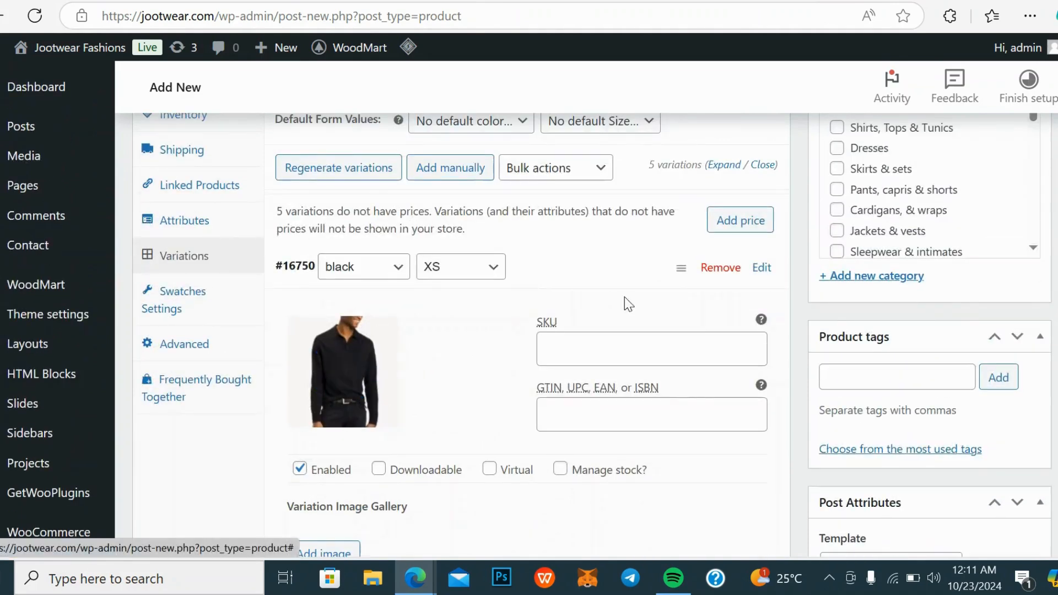
{"action": "left_click", "coordinate": [762, 269]}
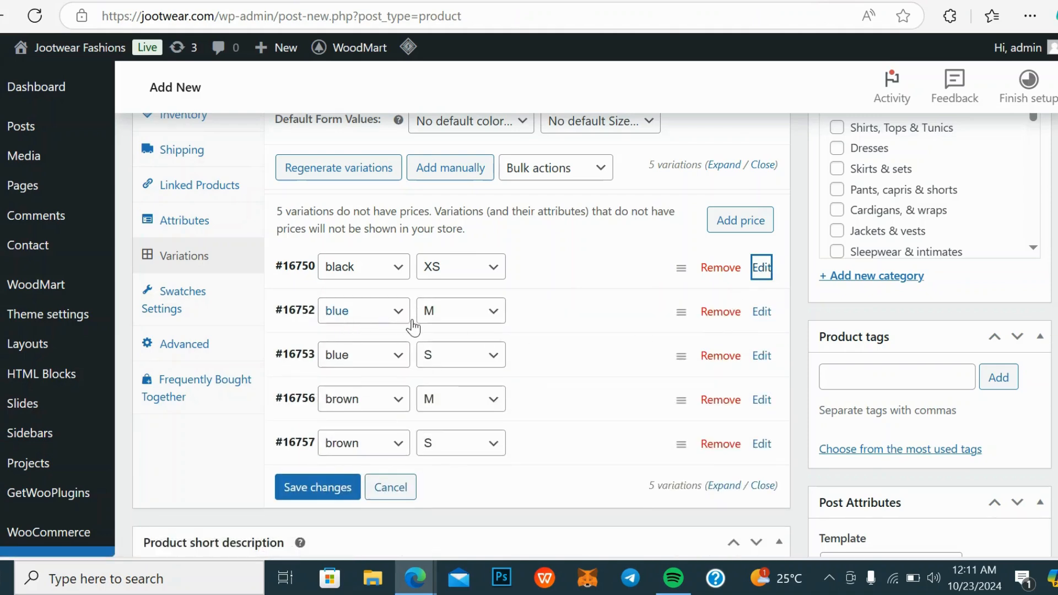
Set the image of the blue M variation to the light blue shirt picture 16_1.jpg from the media library
{"action": "left_click", "coordinate": [770, 313]}
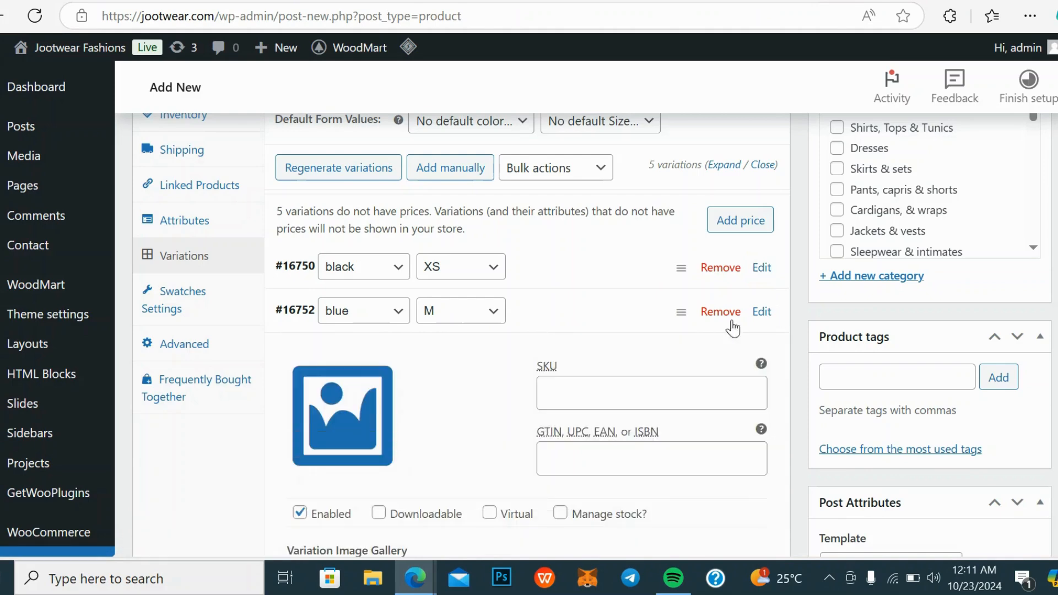
{"action": "left_click", "coordinate": [332, 426]}
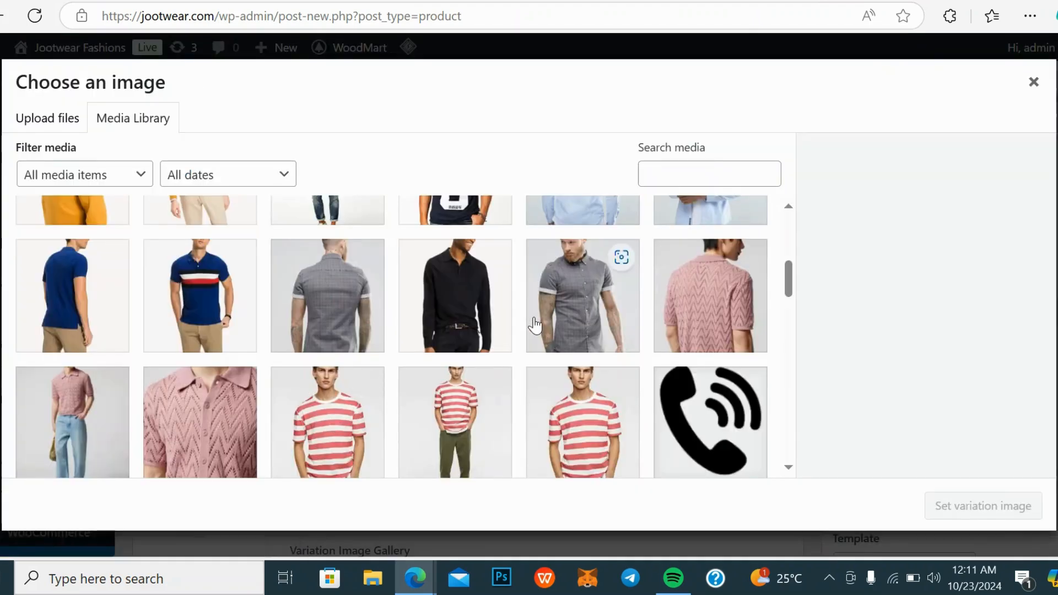
{"action": "scroll", "coordinate": [545, 325], "scroll_direction": "down", "scroll_amount": 3}
{"action": "scroll", "coordinate": [256, 366], "scroll_direction": "up", "scroll_amount": 5}
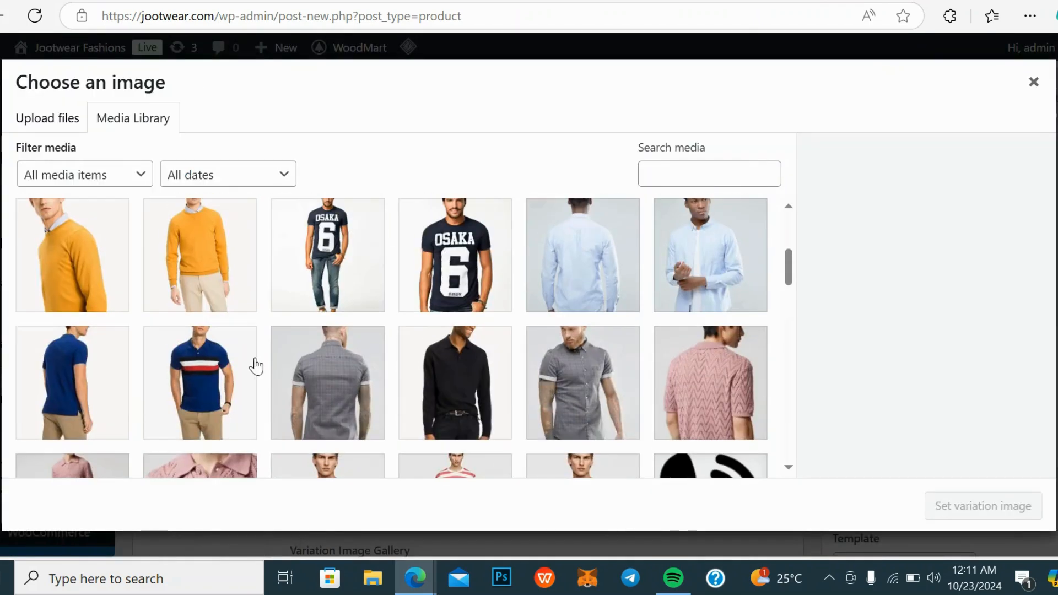
{"action": "left_click", "coordinate": [675, 258]}
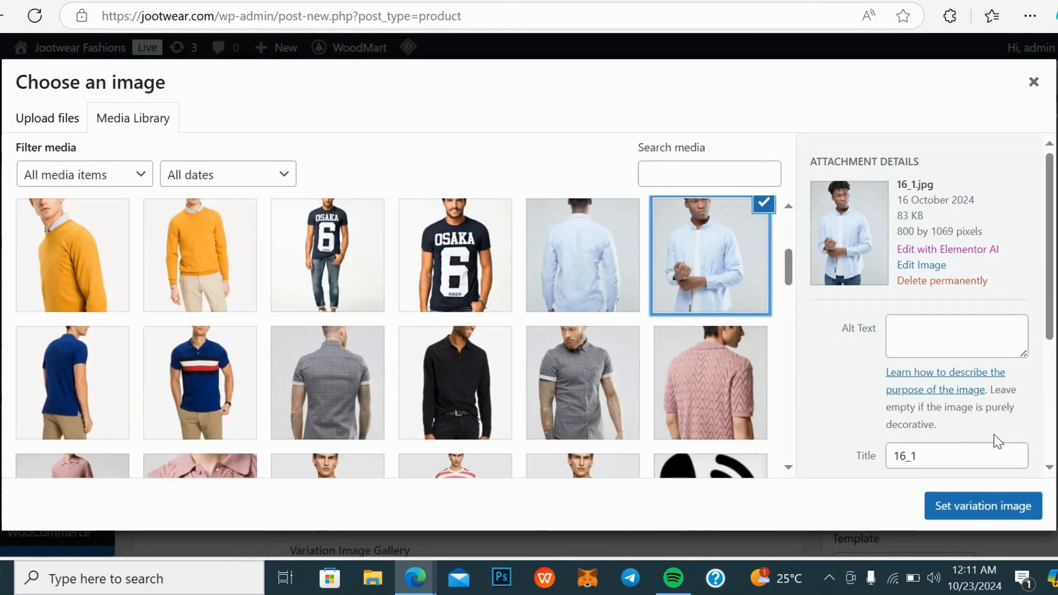
{"action": "left_click", "coordinate": [973, 504]}
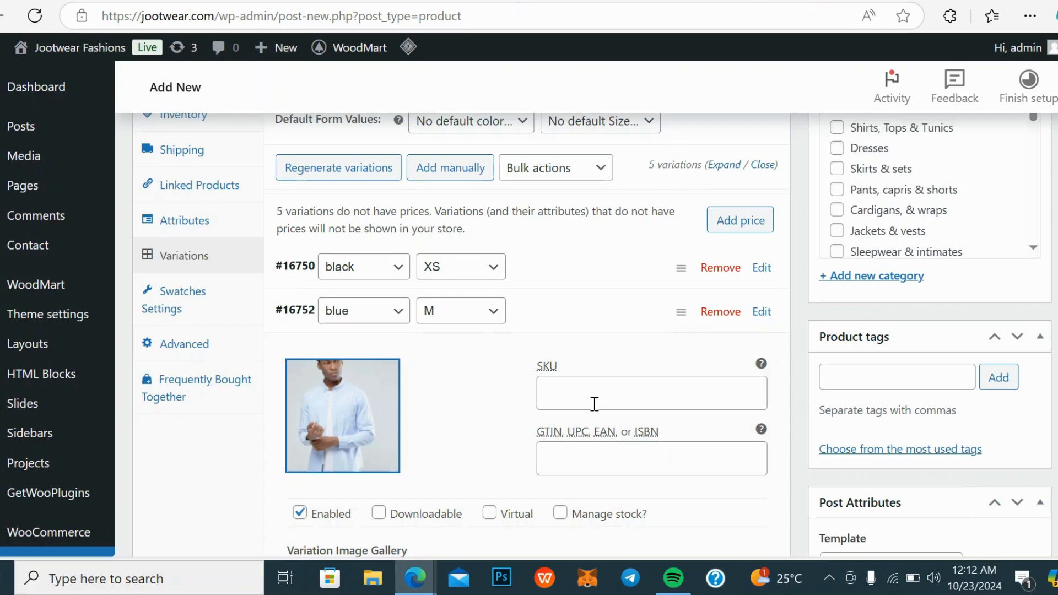
Set the blue M variation's regular price to 1 dollar
{"action": "scroll", "coordinate": [411, 449], "scroll_direction": "down", "scroll_amount": 3}
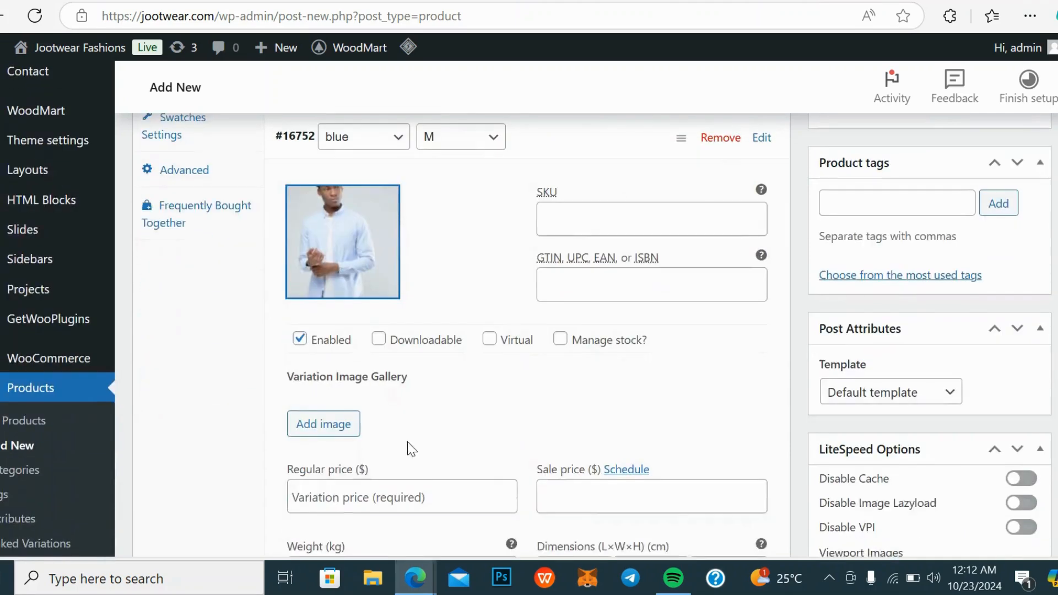
{"action": "left_click", "coordinate": [315, 488]}
{"action": "type", "text": "1"}
Remove the blue S variation, saving the pending variation changes first
{"action": "scroll", "coordinate": [450, 481], "scroll_direction": "down", "scroll_amount": 3}
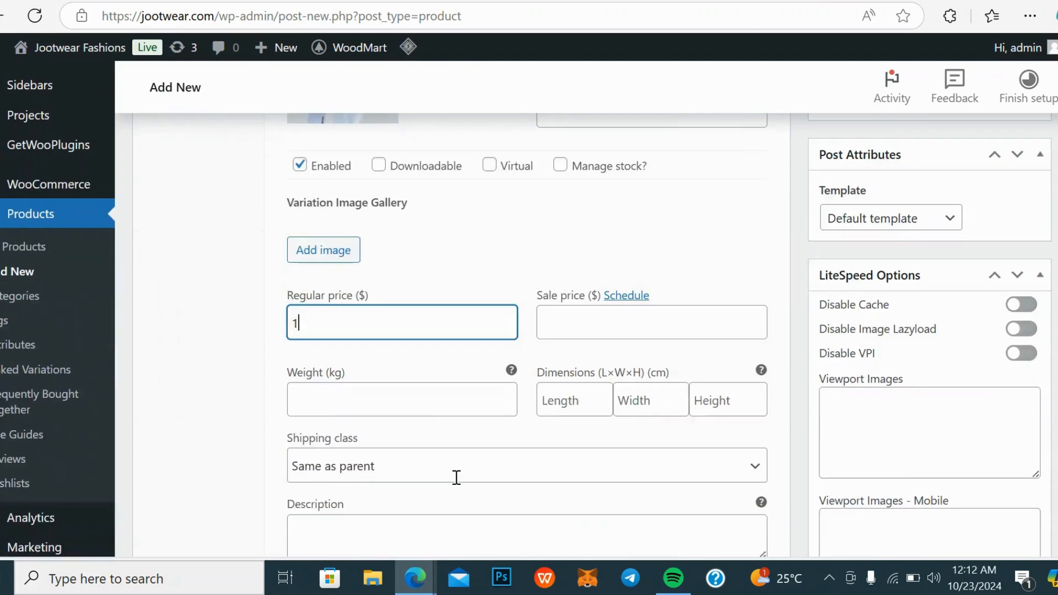
{"action": "scroll", "coordinate": [455, 483], "scroll_direction": "down", "scroll_amount": 3}
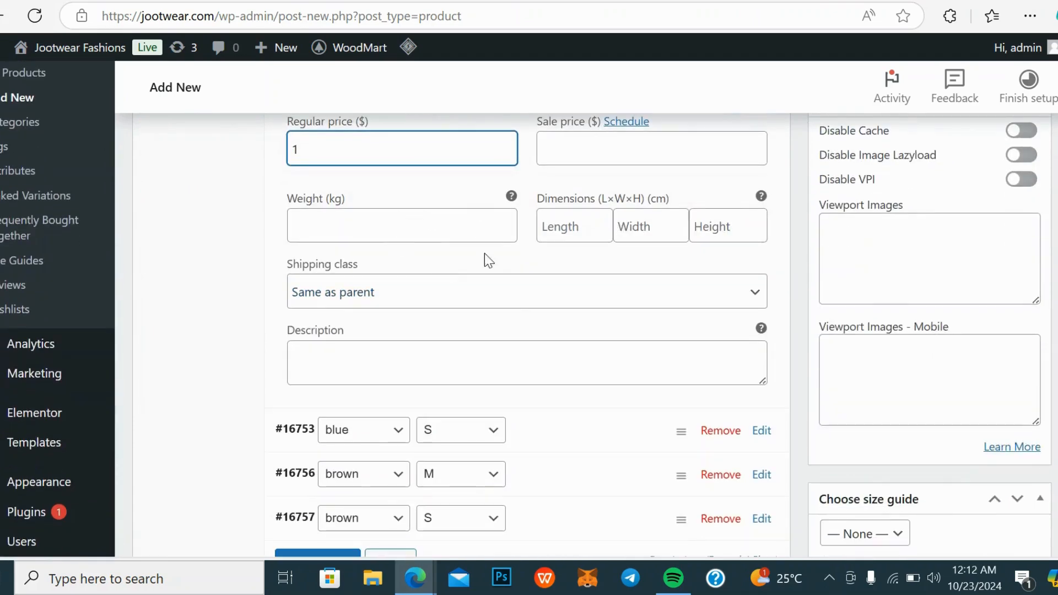
{"action": "scroll", "coordinate": [824, 335], "scroll_direction": "down", "scroll_amount": 2}
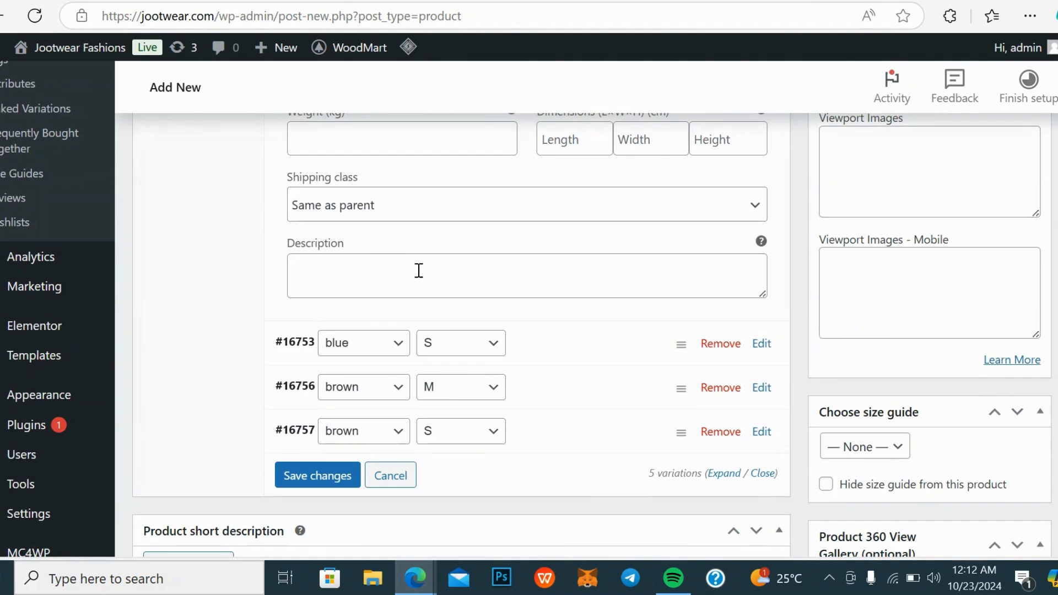
{"action": "scroll", "coordinate": [683, 289], "scroll_direction": "down", "scroll_amount": 2}
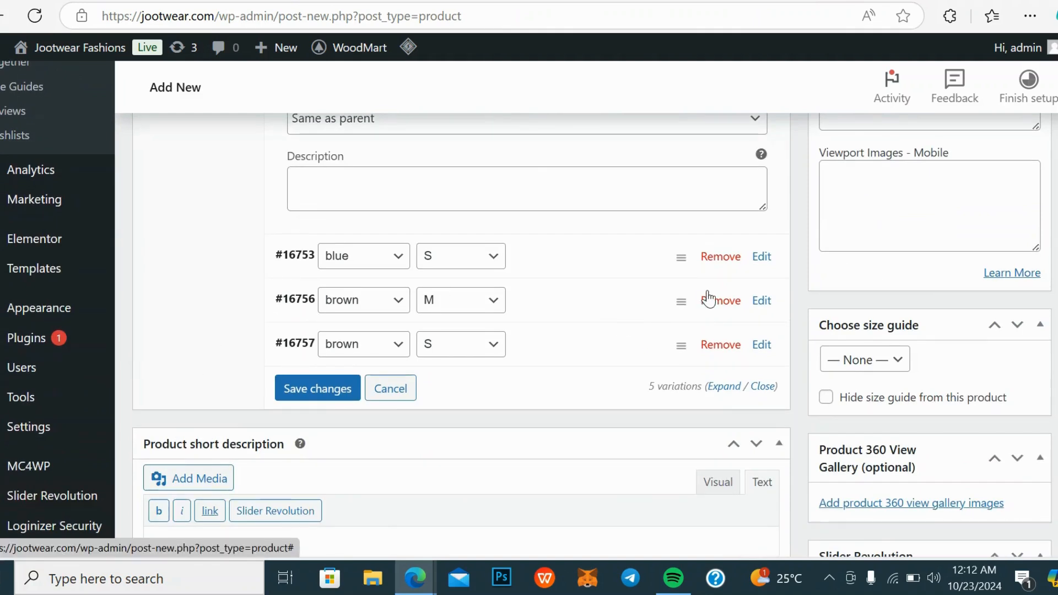
{"action": "left_click", "coordinate": [721, 257]}
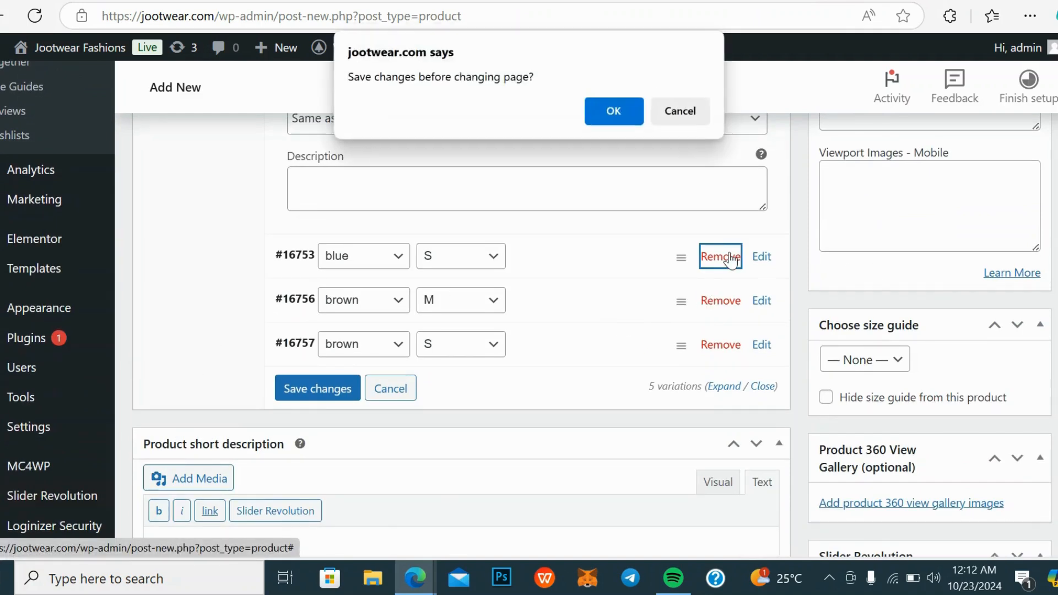
{"action": "left_click", "coordinate": [627, 118]}
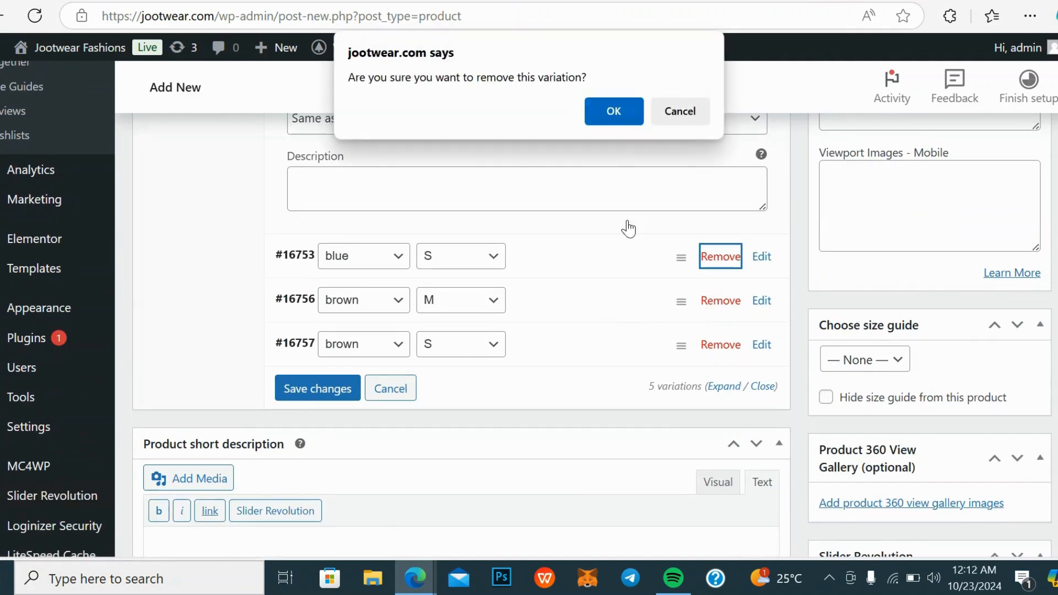
{"action": "left_click", "coordinate": [629, 121]}
Set the image of the brown M variation to the pink knitted shirt picture 123.webp from the media library
{"action": "scroll", "coordinate": [601, 193], "scroll_direction": "up", "scroll_amount": 5}
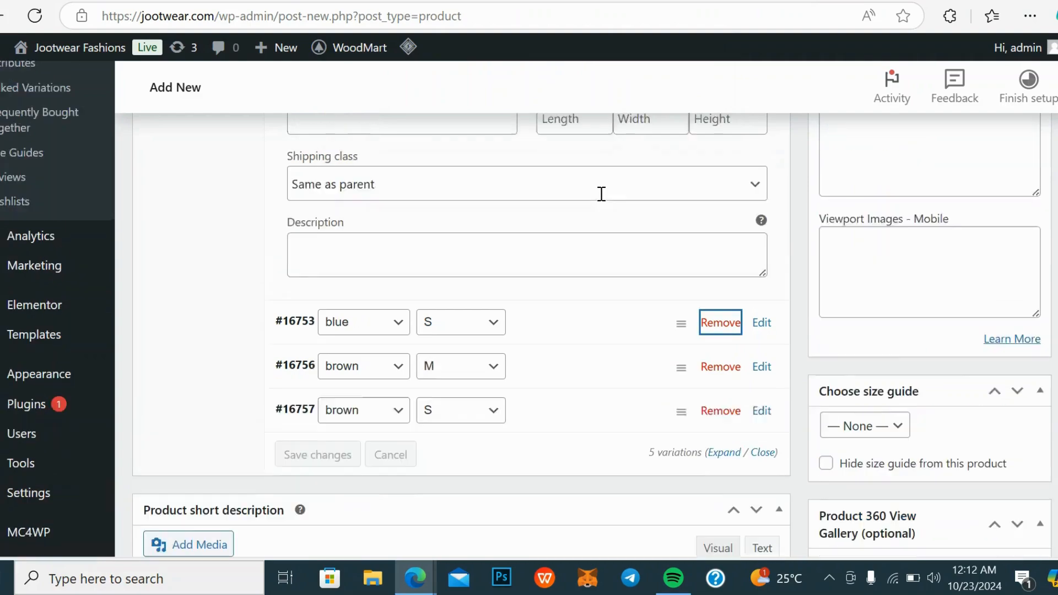
{"action": "scroll", "coordinate": [601, 194], "scroll_direction": "up", "scroll_amount": 4}
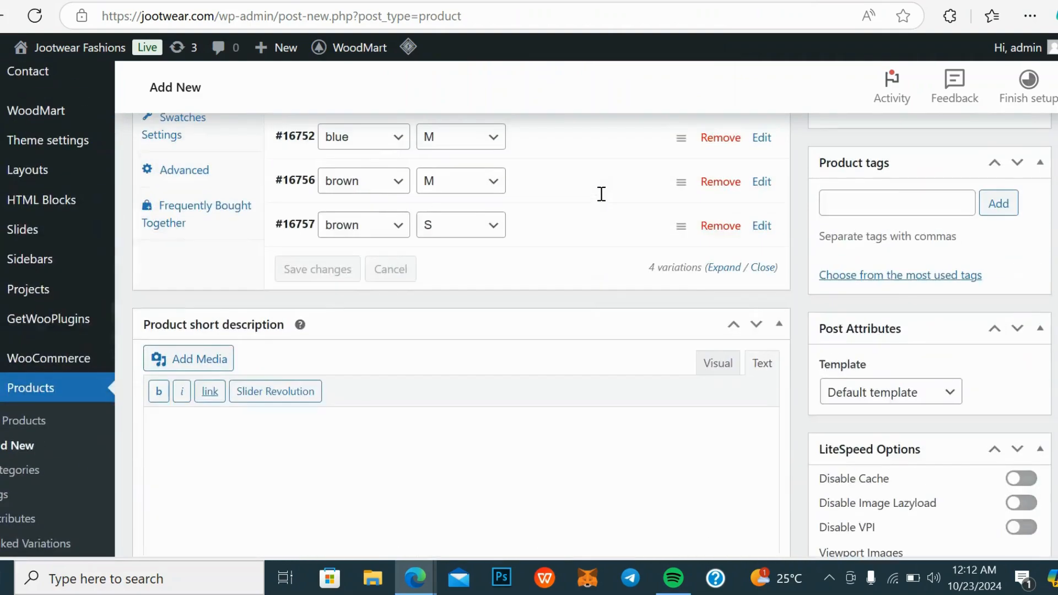
{"action": "scroll", "coordinate": [601, 194], "scroll_direction": "down", "scroll_amount": 4}
{"action": "scroll", "coordinate": [601, 194], "scroll_direction": "up", "scroll_amount": 5}
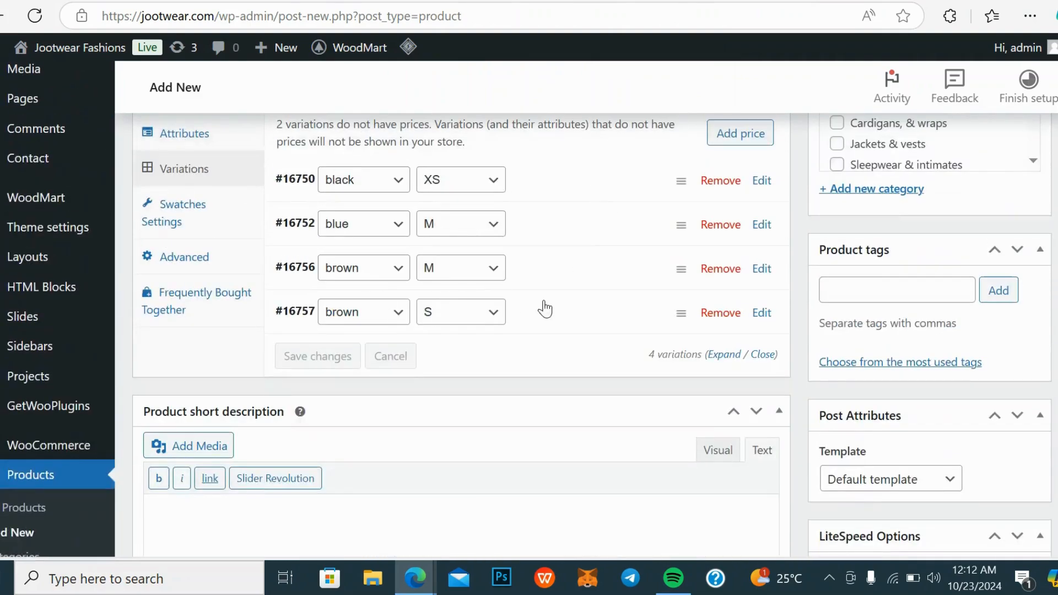
{"action": "left_click", "coordinate": [761, 269]}
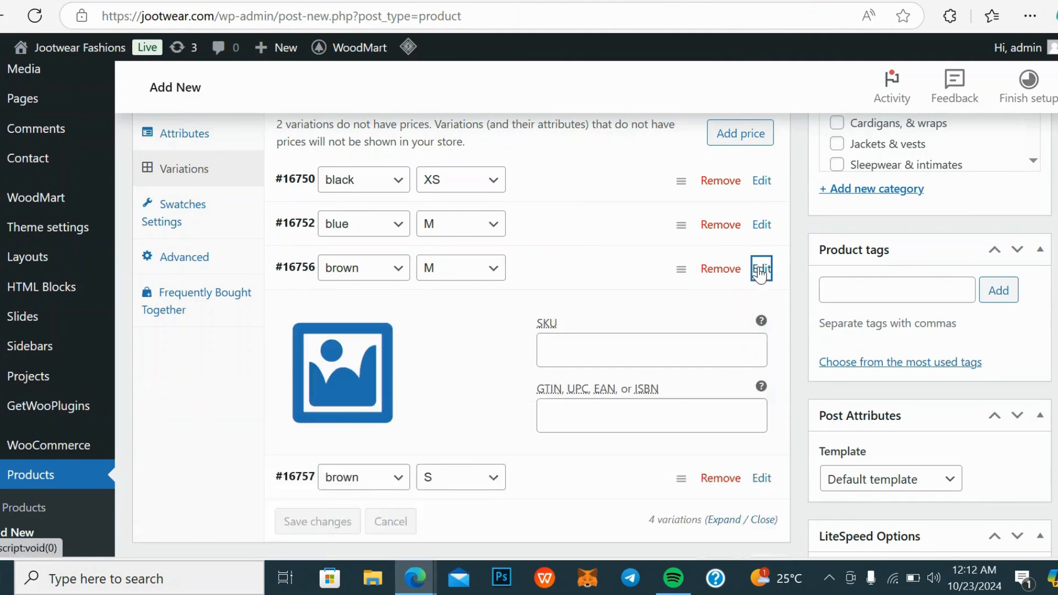
{"action": "left_click", "coordinate": [358, 375]}
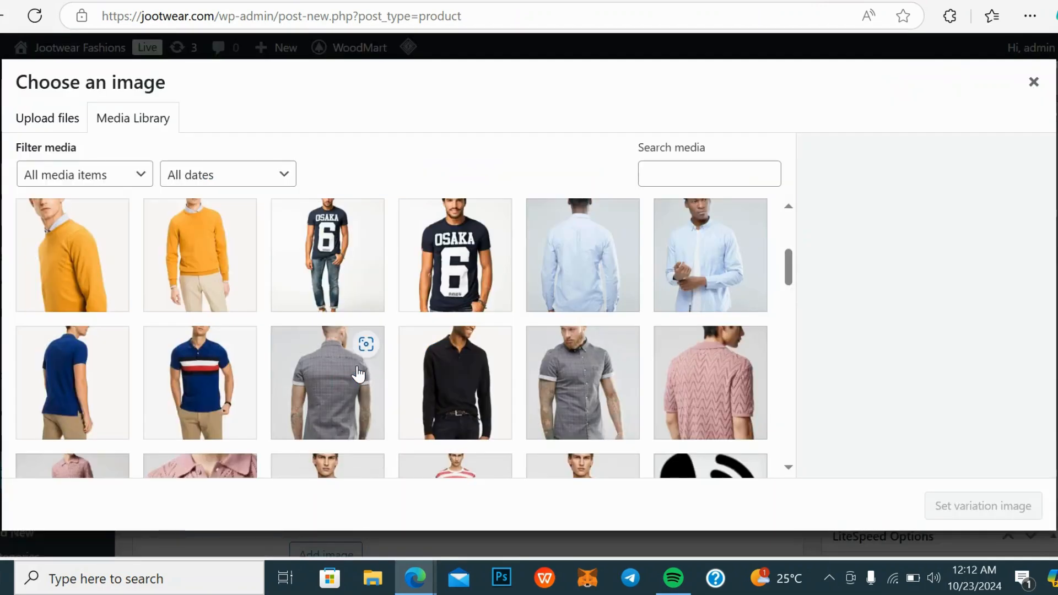
{"action": "scroll", "coordinate": [353, 385], "scroll_direction": "down", "scroll_amount": 5}
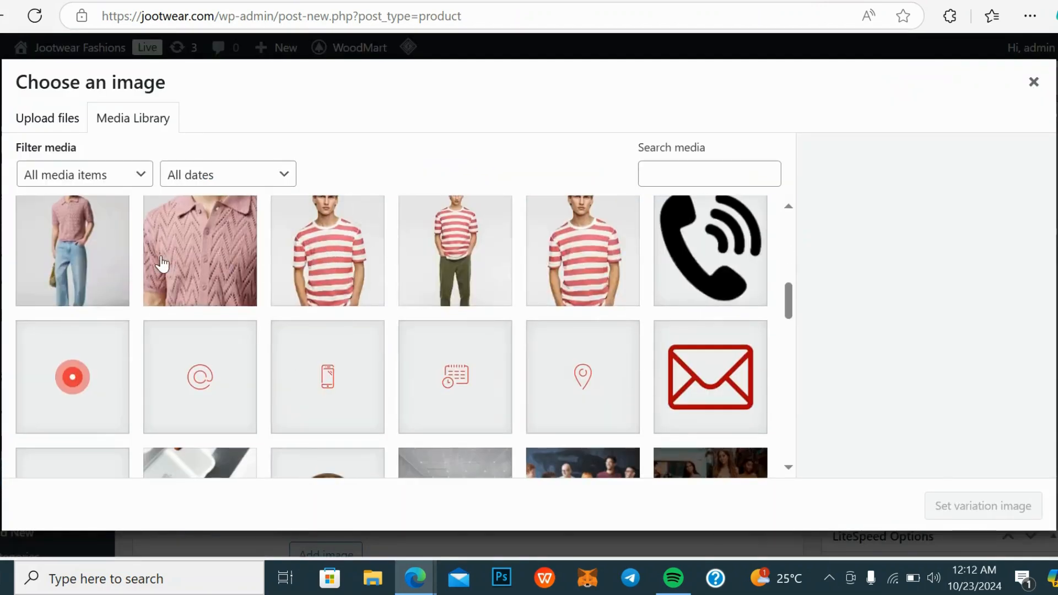
{"action": "left_click", "coordinate": [184, 255]}
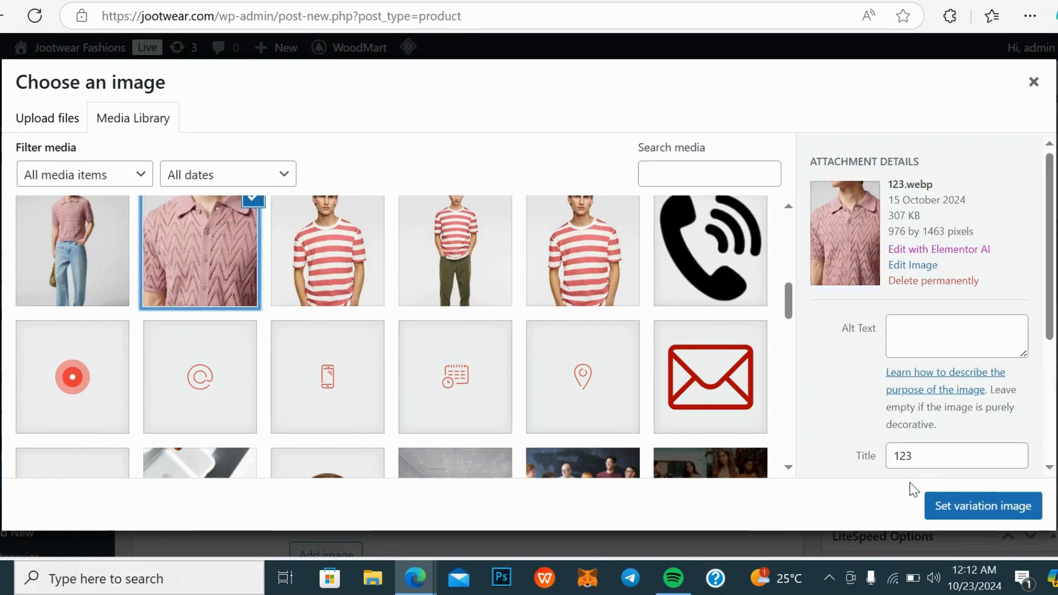
{"action": "left_click", "coordinate": [941, 497]}
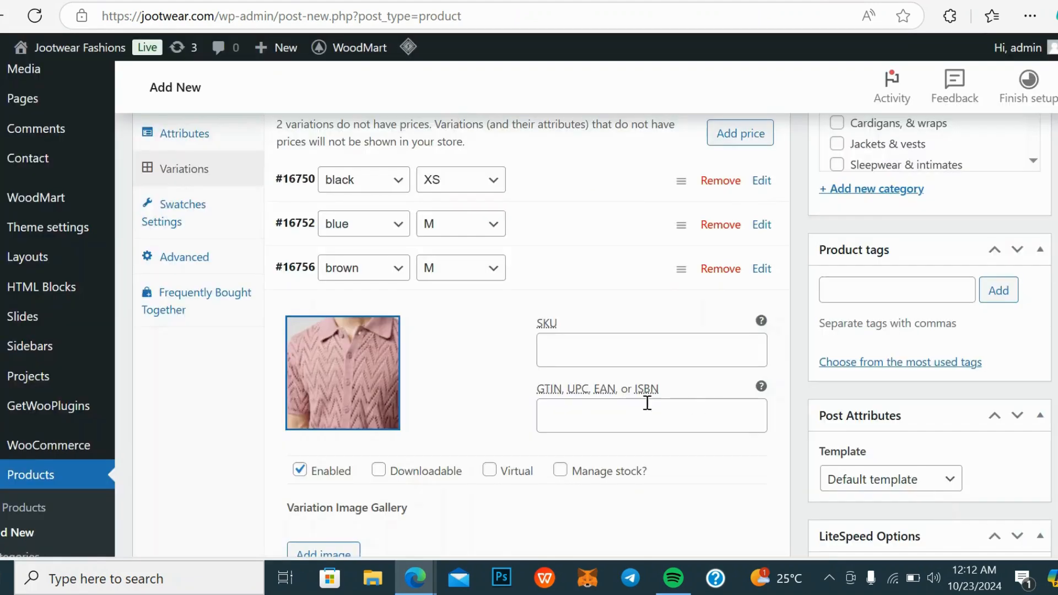
Remove the brown S variation, saving the pending variation changes beforehand
{"action": "scroll", "coordinate": [395, 404], "scroll_direction": "up", "scroll_amount": 3}
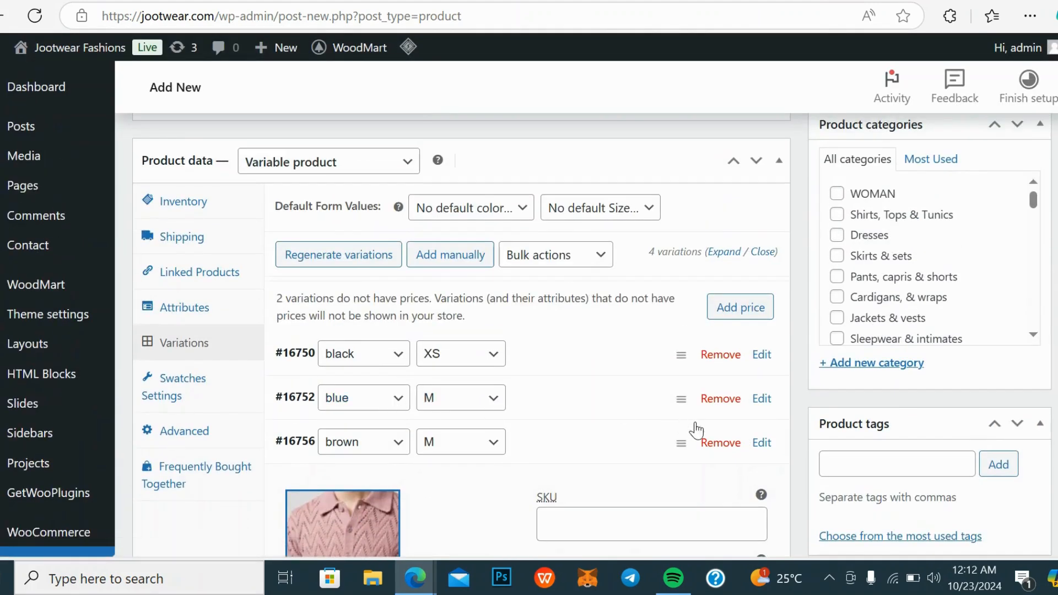
{"action": "left_click", "coordinate": [759, 443]}
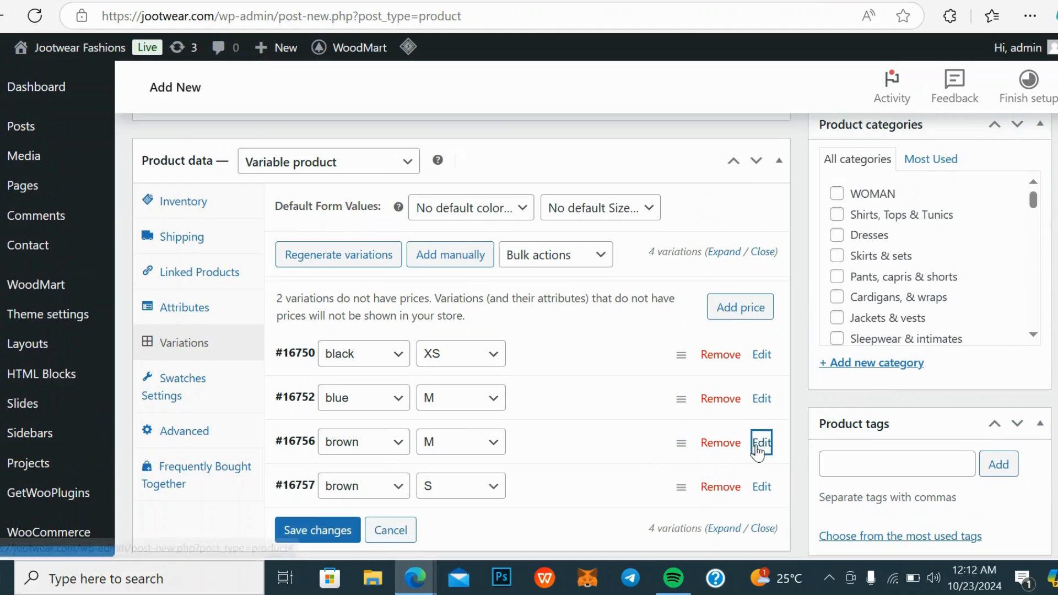
{"action": "left_click", "coordinate": [720, 486]}
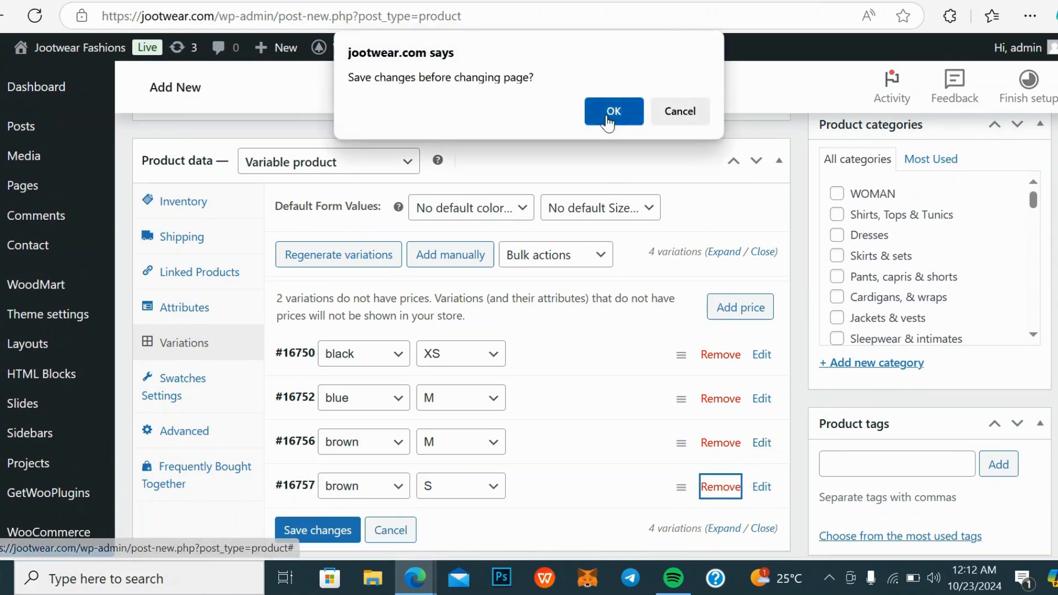
{"action": "left_click", "coordinate": [608, 118]}
{"action": "left_click", "coordinate": [609, 112]}
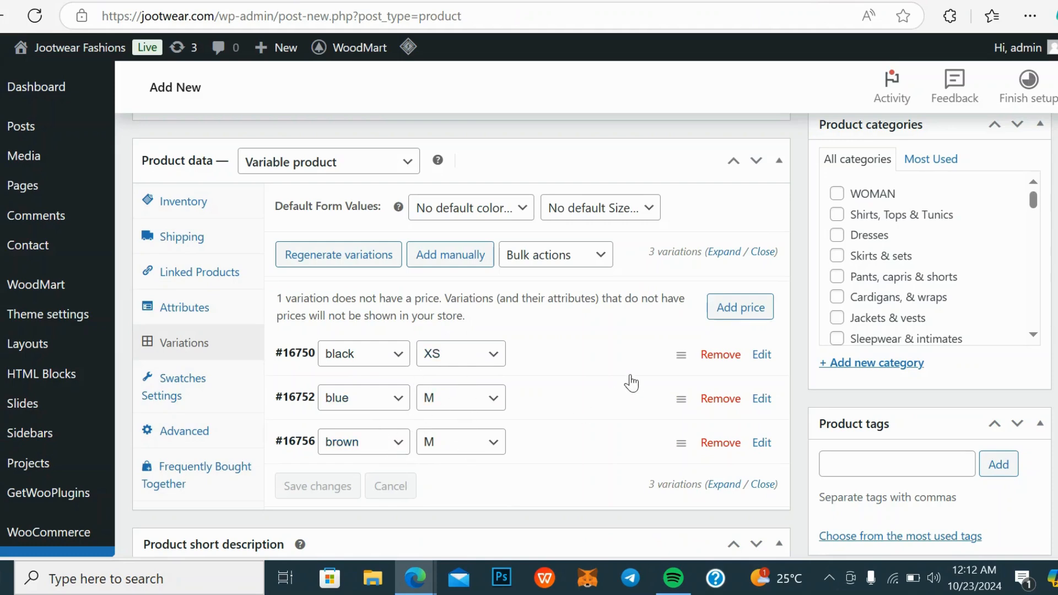
Set the brown M variation's regular price to 1 dollar and save the variation changes
{"action": "scroll", "coordinate": [631, 382], "scroll_direction": "up", "scroll_amount": 2}
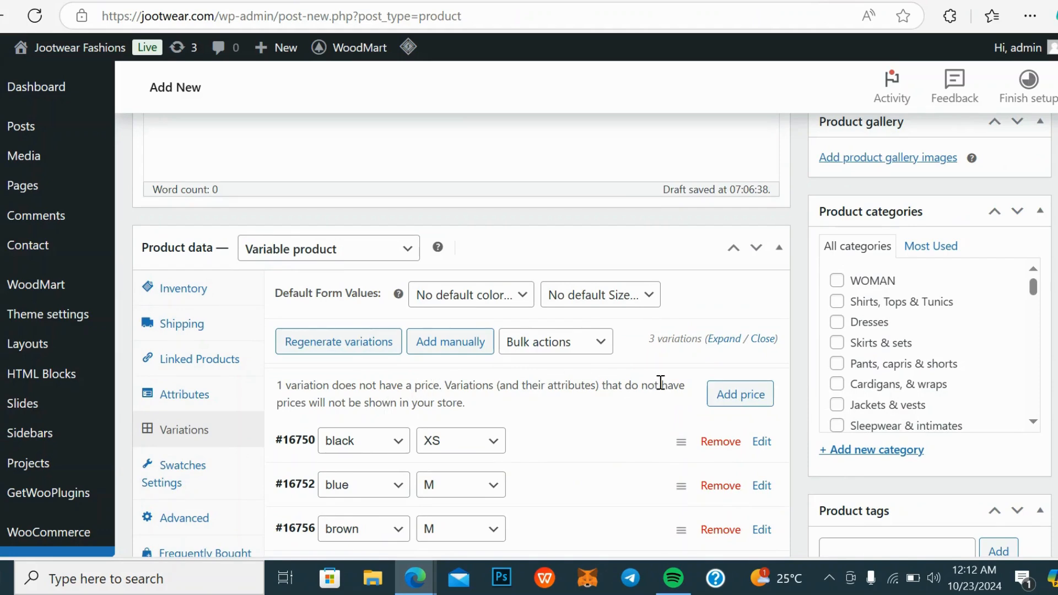
{"action": "scroll", "coordinate": [632, 311], "scroll_direction": "down", "scroll_amount": 4}
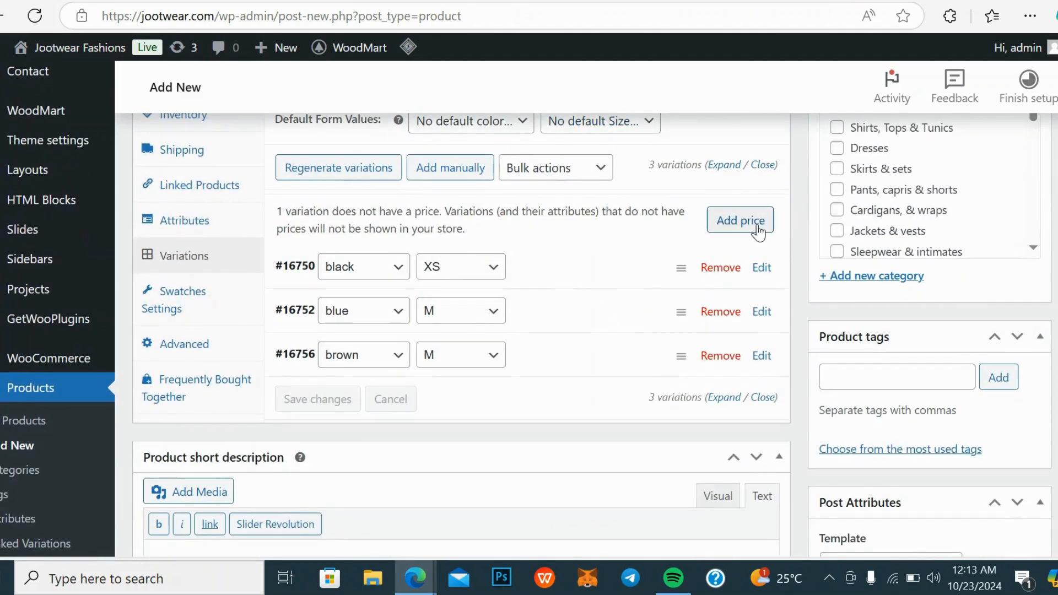
{"action": "left_click", "coordinate": [760, 355]}
{"action": "scroll", "coordinate": [572, 415], "scroll_direction": "down", "scroll_amount": 6}
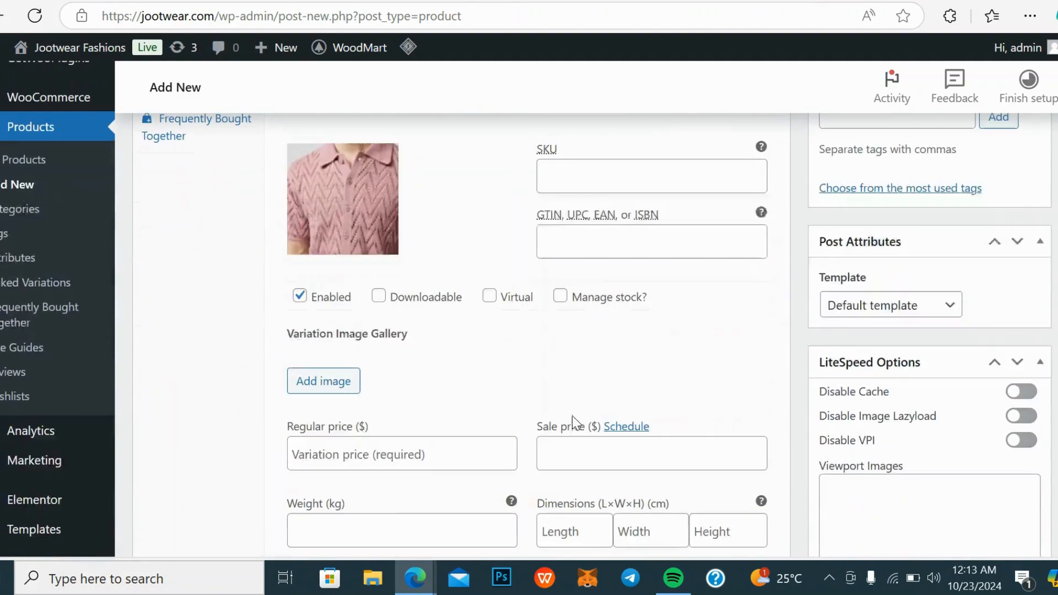
{"action": "left_click", "coordinate": [348, 467]}
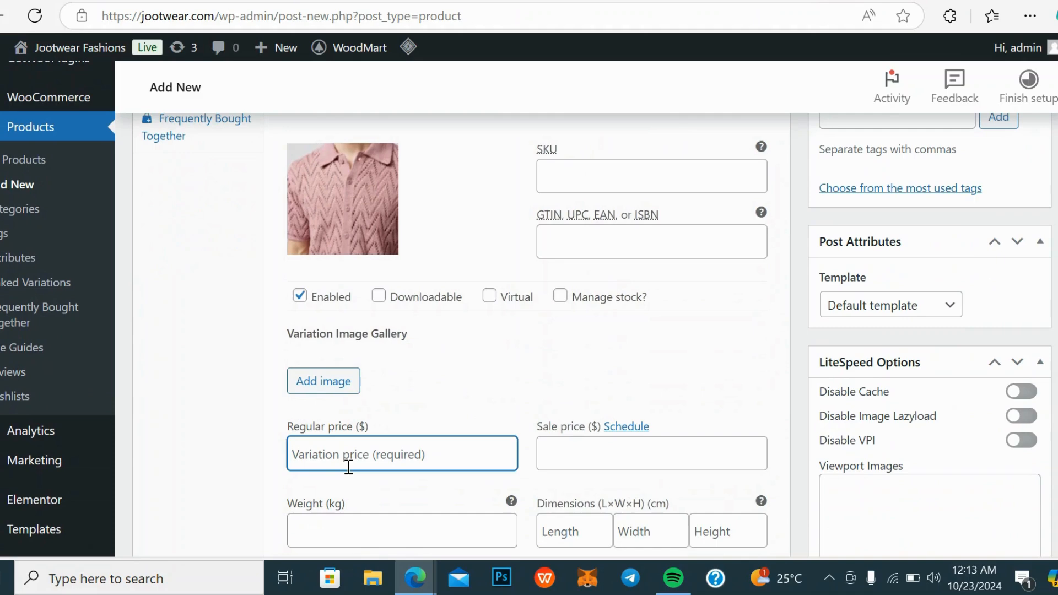
{"action": "type", "text": "1"}
{"action": "scroll", "coordinate": [480, 342], "scroll_direction": "up", "scroll_amount": 1}
{"action": "scroll", "coordinate": [480, 342], "scroll_direction": "down", "scroll_amount": 8}
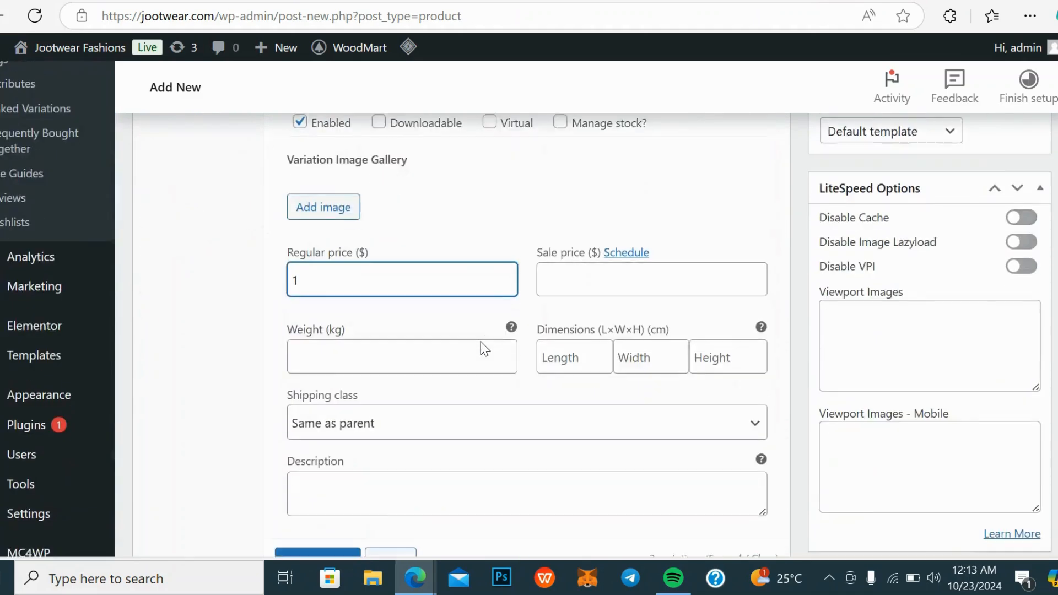
{"action": "left_click", "coordinate": [292, 298]}
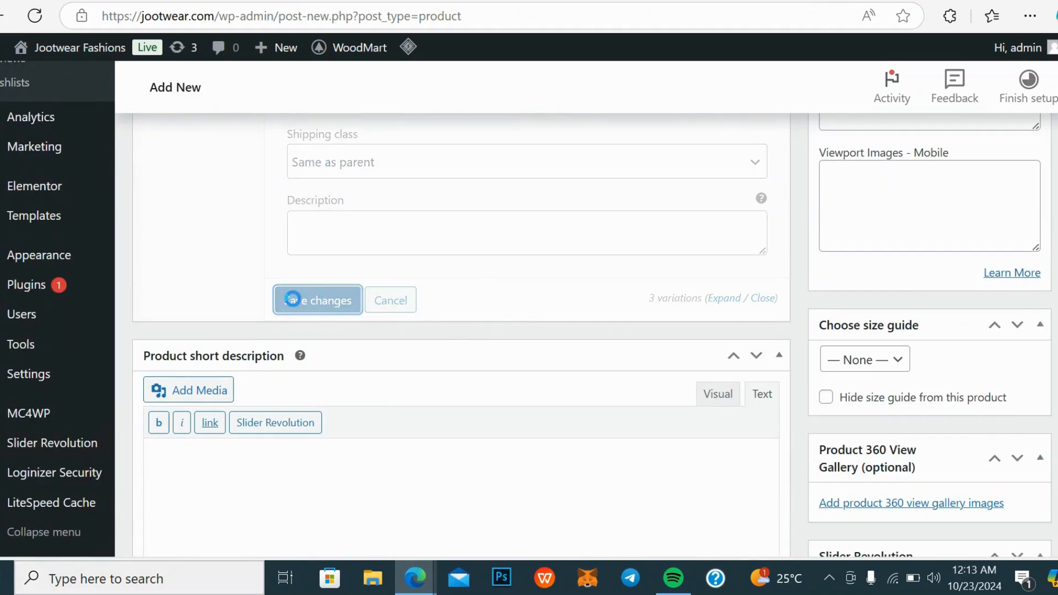
Review the saved variations, the theme's product settings and the swatches settings of the unpublished product
{"action": "scroll", "coordinate": [434, 269], "scroll_direction": "down", "scroll_amount": 5}
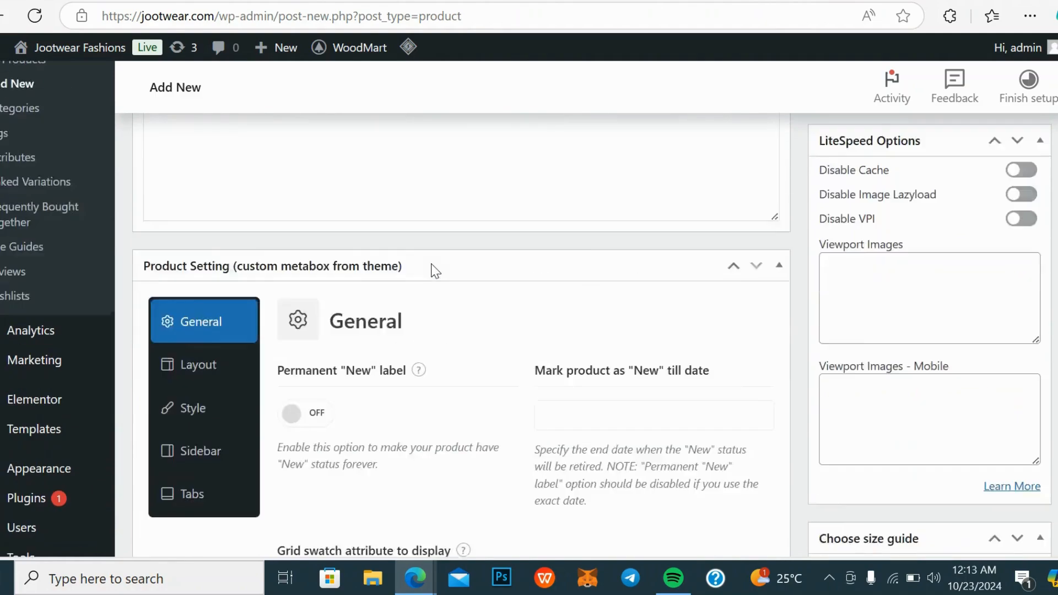
{"action": "scroll", "coordinate": [419, 268], "scroll_direction": "up", "scroll_amount": 2}
{"action": "scroll", "coordinate": [405, 268], "scroll_direction": "down", "scroll_amount": 3}
{"action": "scroll", "coordinate": [406, 267], "scroll_direction": "up", "scroll_amount": 10}
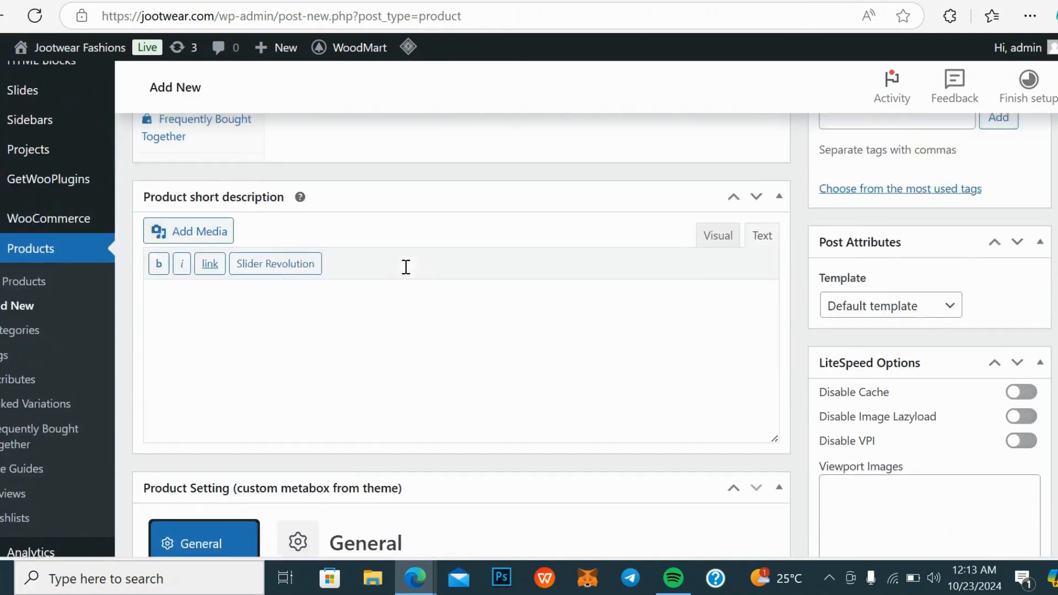
{"action": "scroll", "coordinate": [406, 267], "scroll_direction": "down", "scroll_amount": 5}
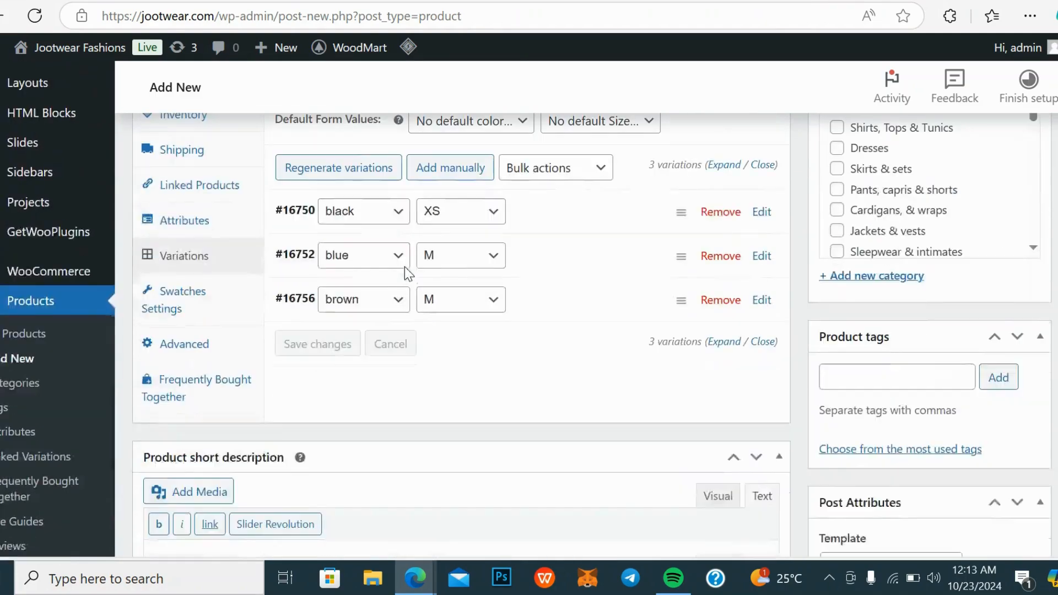
{"action": "scroll", "coordinate": [406, 267], "scroll_direction": "down", "scroll_amount": 2}
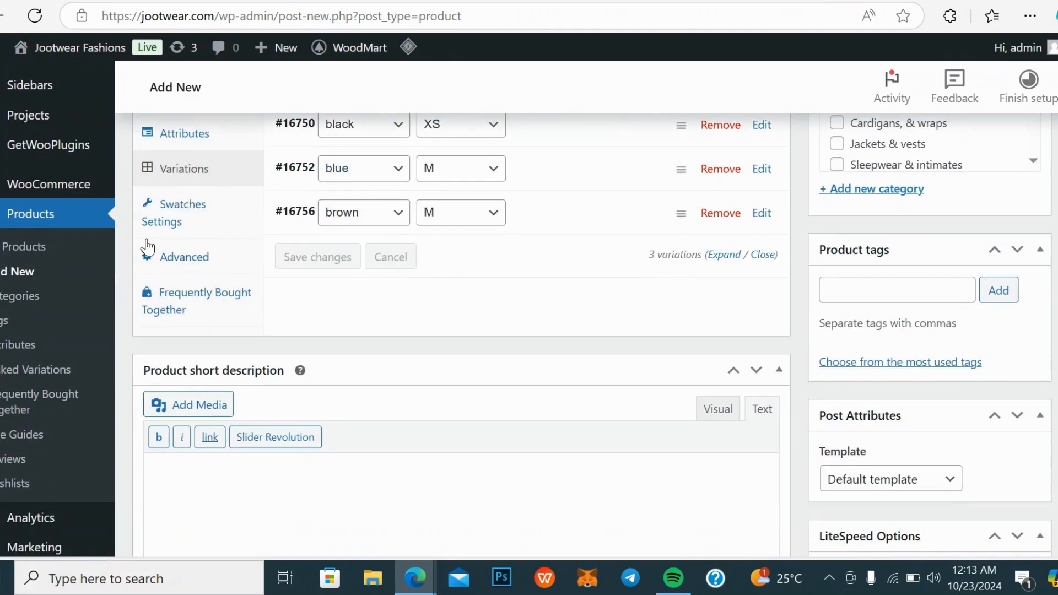
{"action": "scroll", "coordinate": [496, 210], "scroll_direction": "up", "scroll_amount": 2}
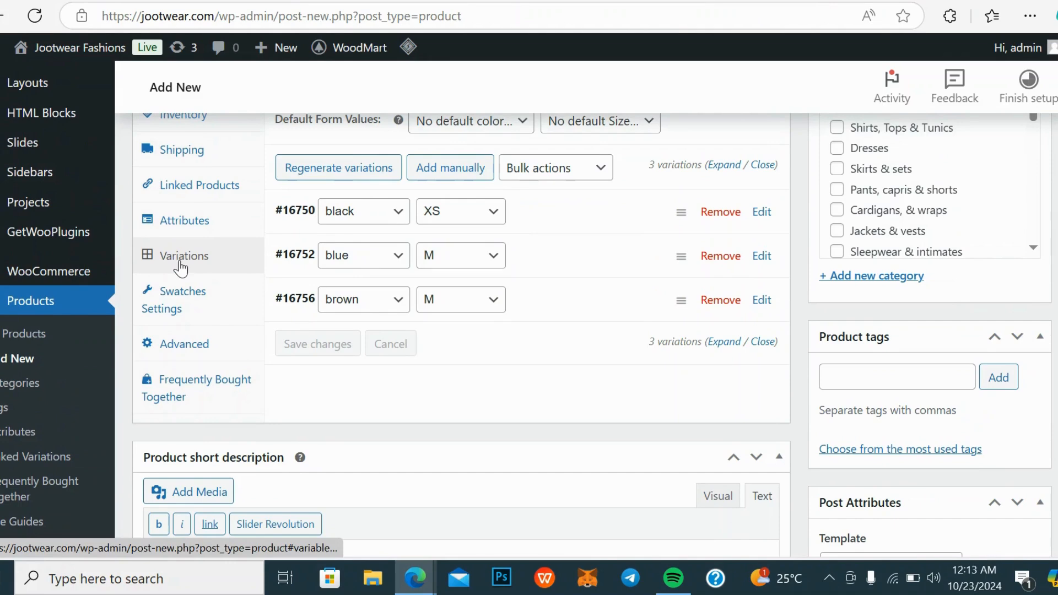
{"action": "left_click", "coordinate": [197, 305]}
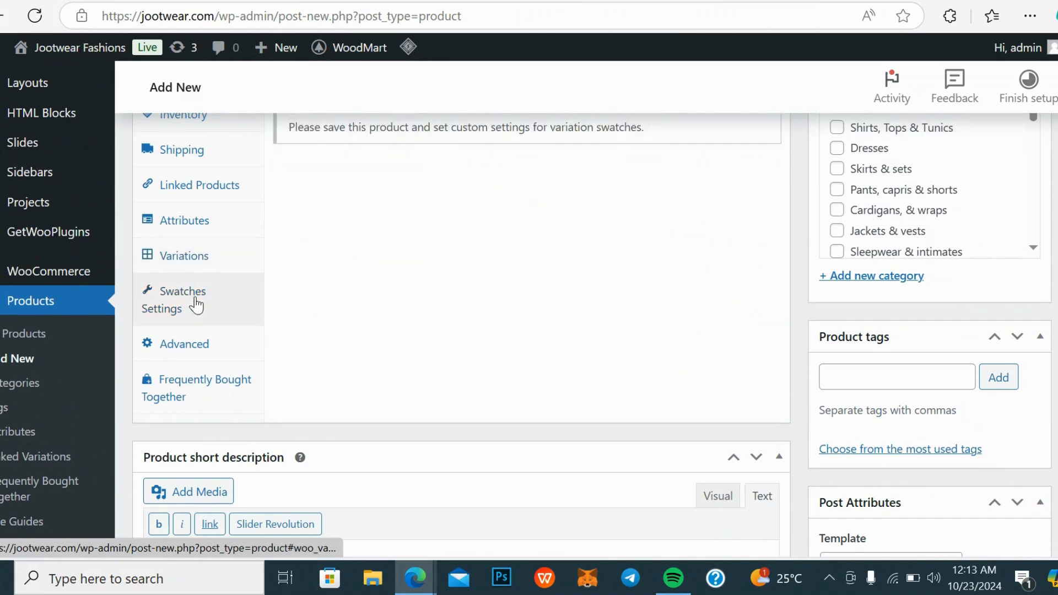
{"action": "scroll", "coordinate": [197, 305], "scroll_direction": "up", "scroll_amount": 2}
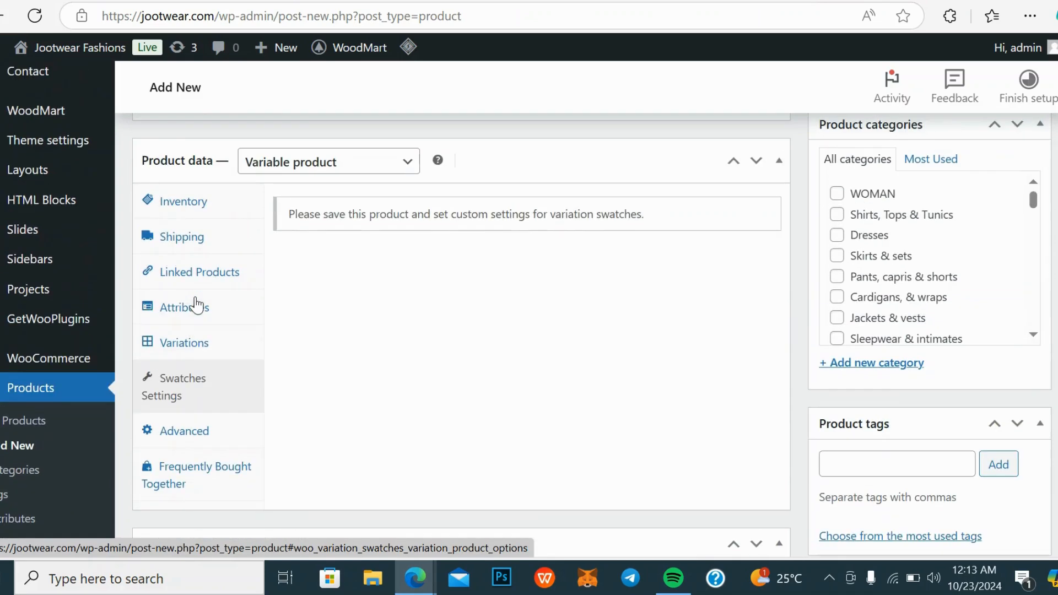
{"action": "left_click", "coordinate": [184, 349]}
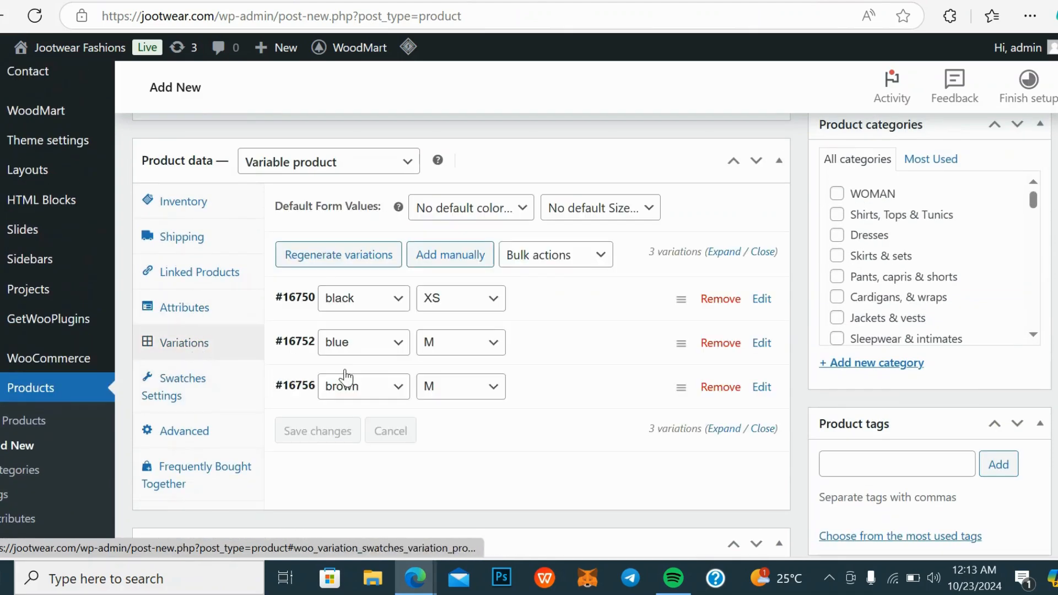
{"action": "scroll", "coordinate": [349, 373], "scroll_direction": "down", "scroll_amount": 2}
{"action": "scroll", "coordinate": [351, 377], "scroll_direction": "up", "scroll_amount": 2}
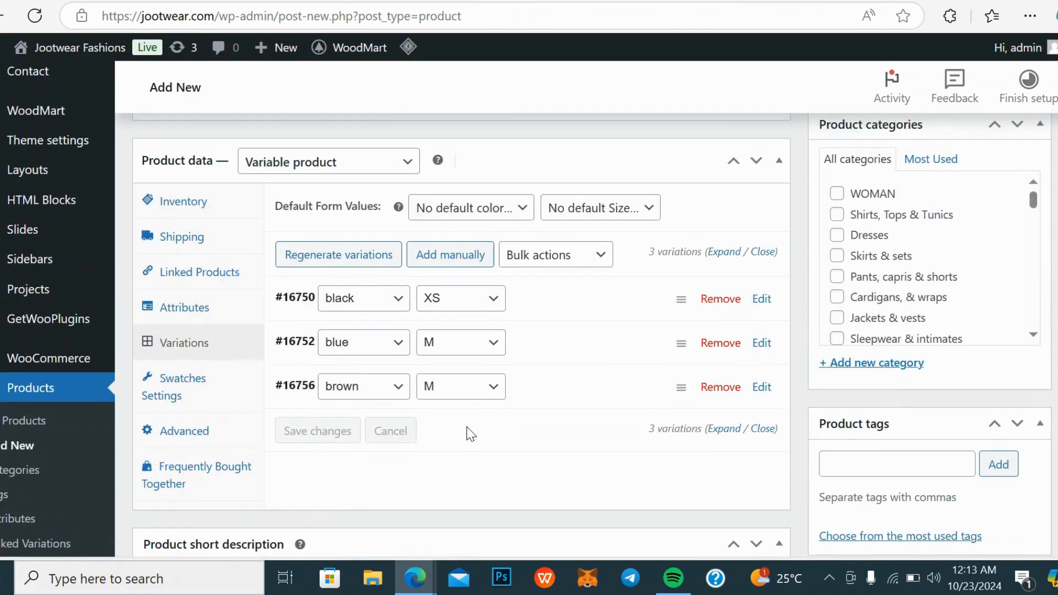
{"action": "left_click", "coordinate": [228, 392]}
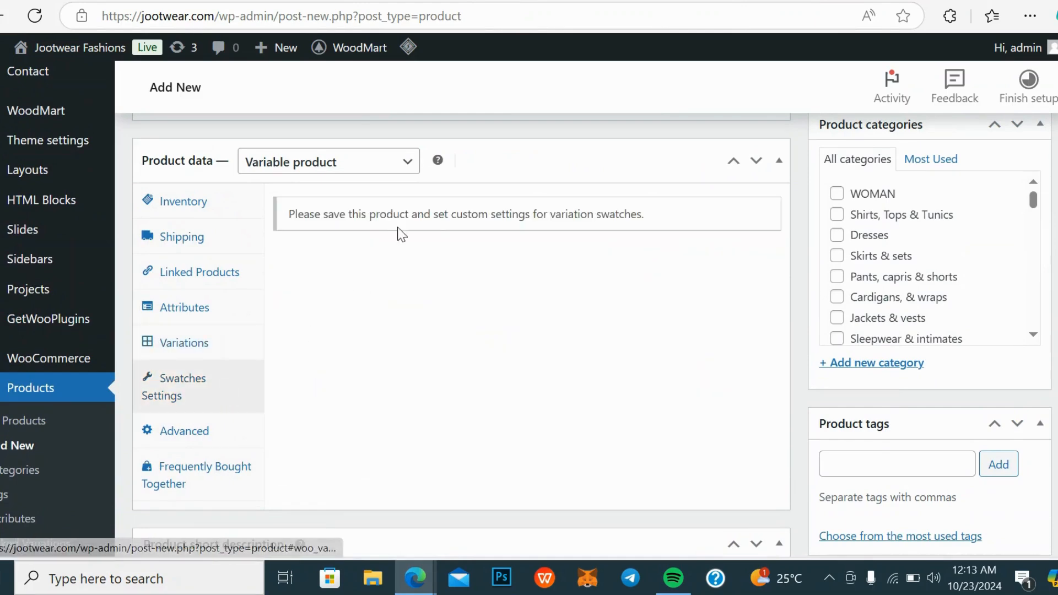
Return to the variations and publish the product jttest0
{"action": "left_click", "coordinate": [185, 344]}
{"action": "scroll", "coordinate": [953, 309], "scroll_direction": "up", "scroll_amount": 6}
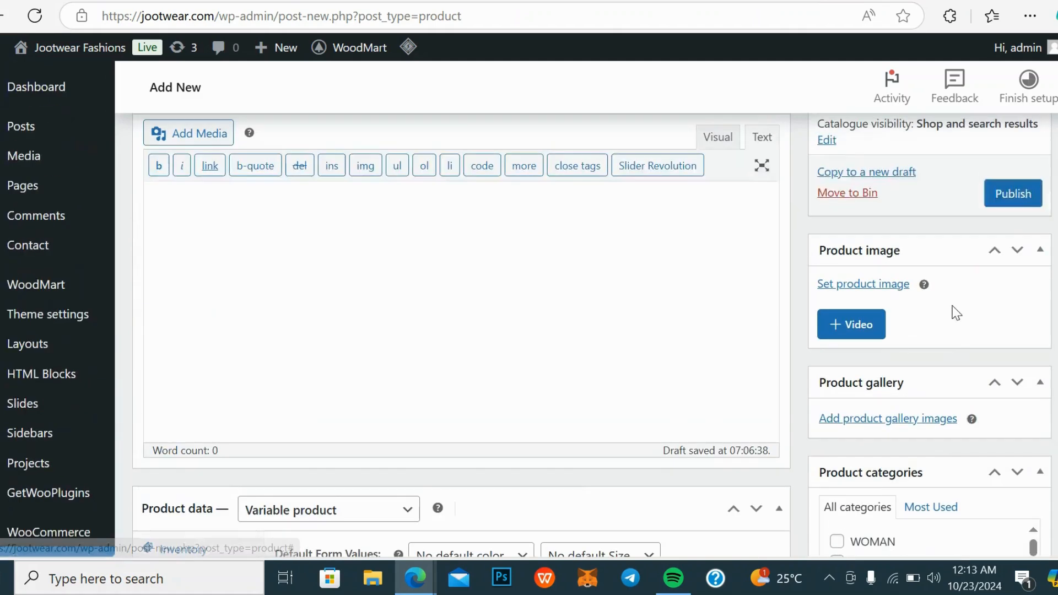
{"action": "left_click", "coordinate": [1023, 200]}
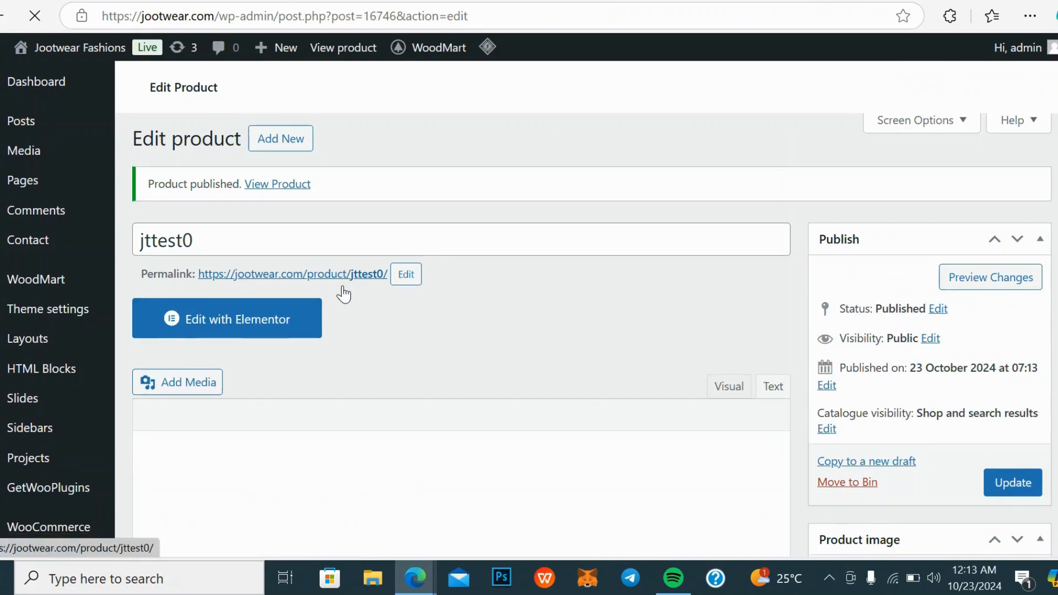
Examine the published product's data, including its swatches settings and its color and size variations
{"action": "scroll", "coordinate": [343, 289], "scroll_direction": "down", "scroll_amount": 13}
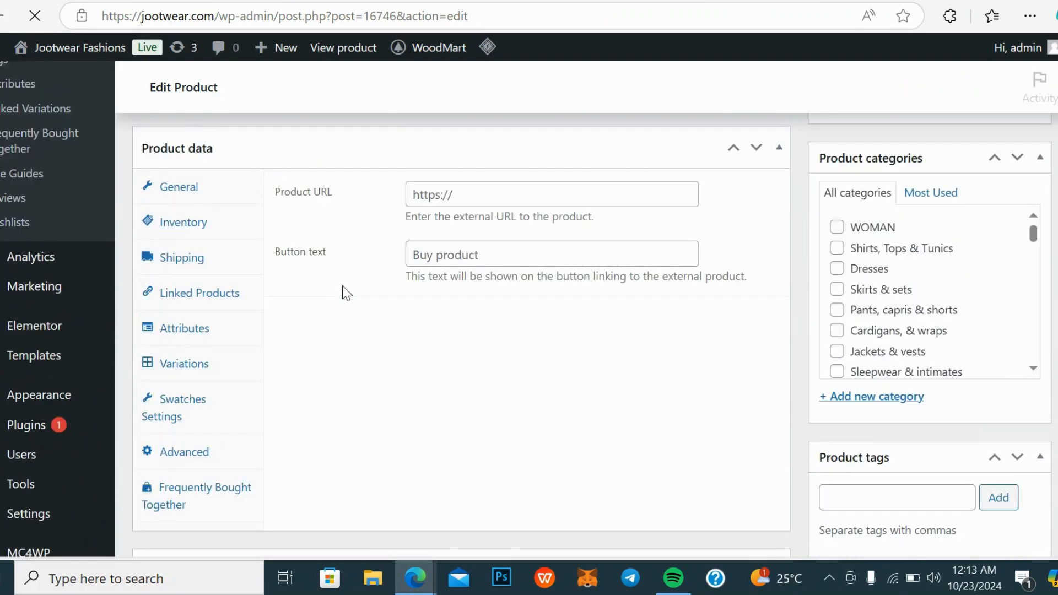
{"action": "scroll", "coordinate": [346, 293], "scroll_direction": "up", "scroll_amount": 7}
{"action": "scroll", "coordinate": [347, 293], "scroll_direction": "down", "scroll_amount": 8}
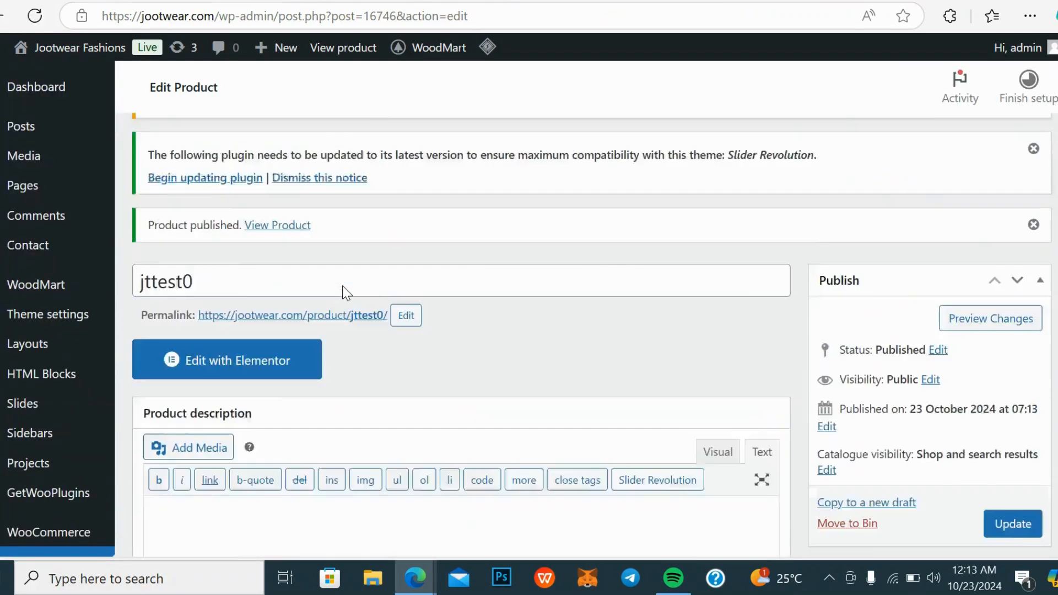
{"action": "scroll", "coordinate": [346, 292], "scroll_direction": "down", "scroll_amount": 8}
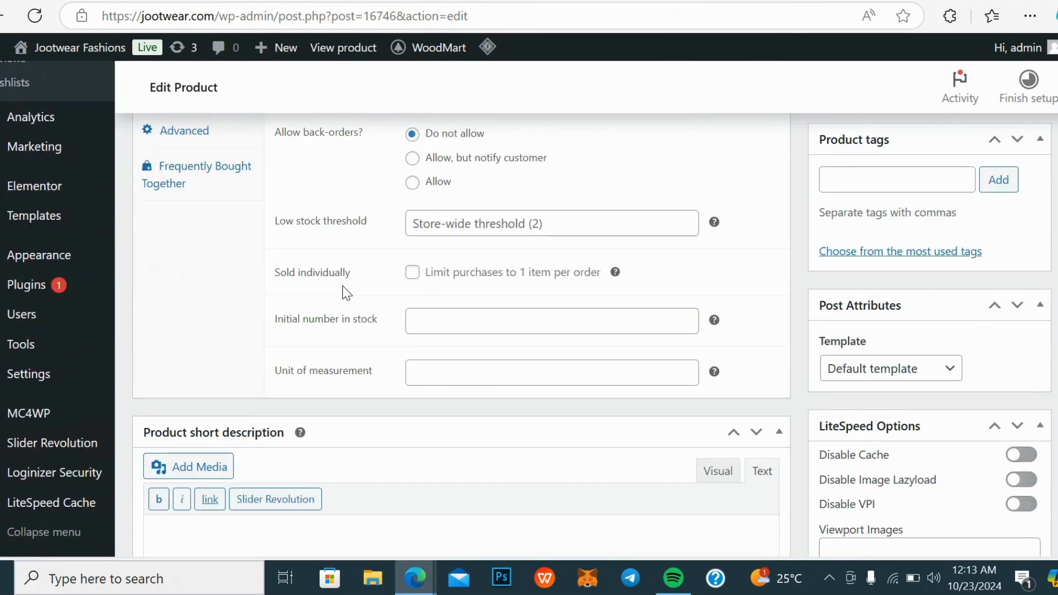
{"action": "scroll", "coordinate": [345, 293], "scroll_direction": "up", "scroll_amount": 6}
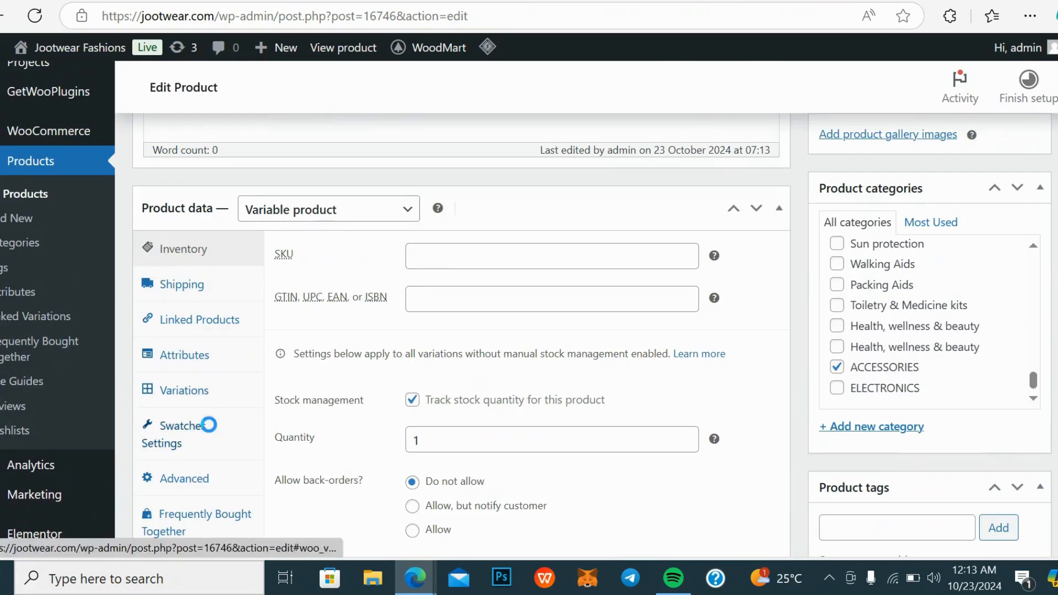
{"action": "left_click", "coordinate": [208, 425]}
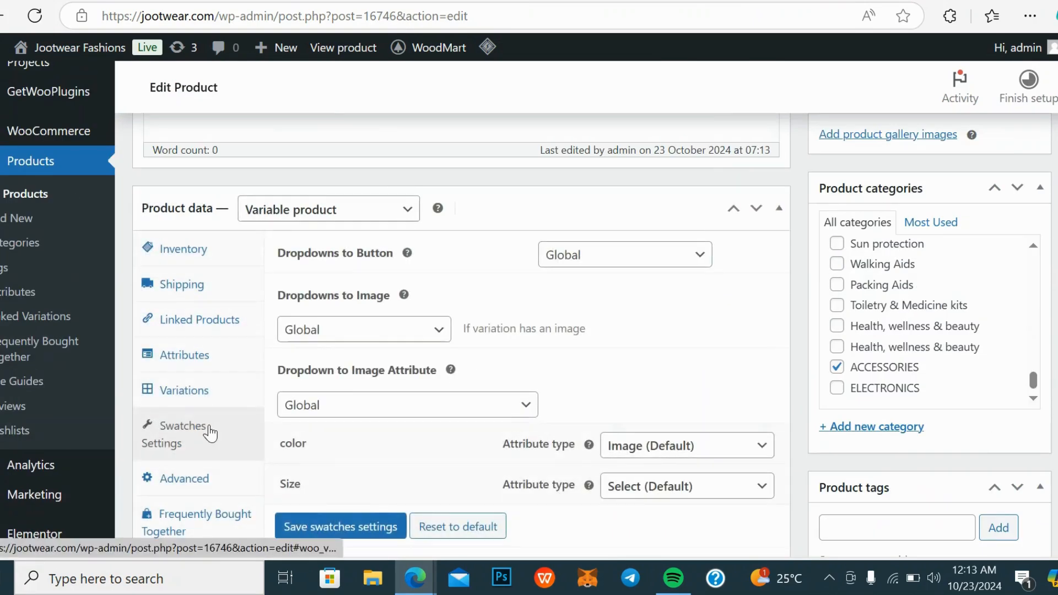
{"action": "left_click", "coordinate": [201, 390]}
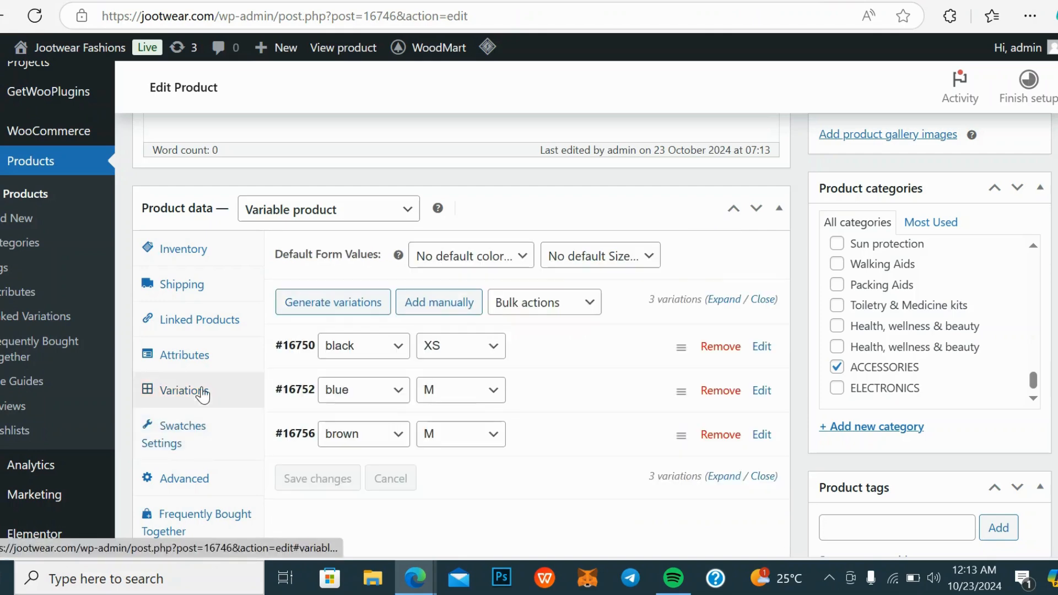
{"action": "scroll", "coordinate": [987, 252], "scroll_direction": "up", "scroll_amount": 1}
{"action": "scroll", "coordinate": [994, 200], "scroll_direction": "up", "scroll_amount": 10}
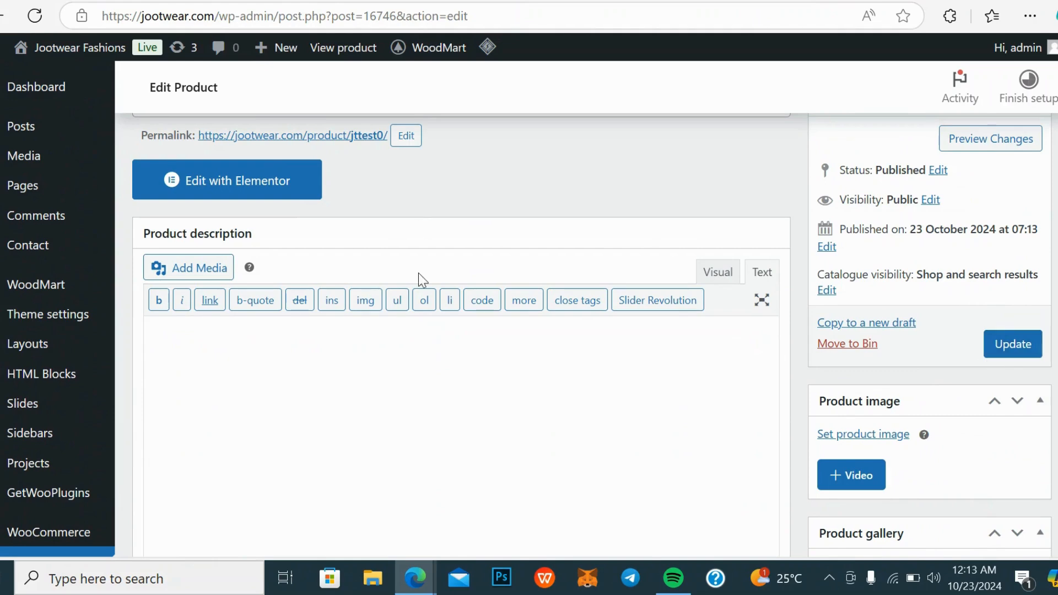
{"action": "scroll", "coordinate": [418, 272], "scroll_direction": "down", "scroll_amount": 5}
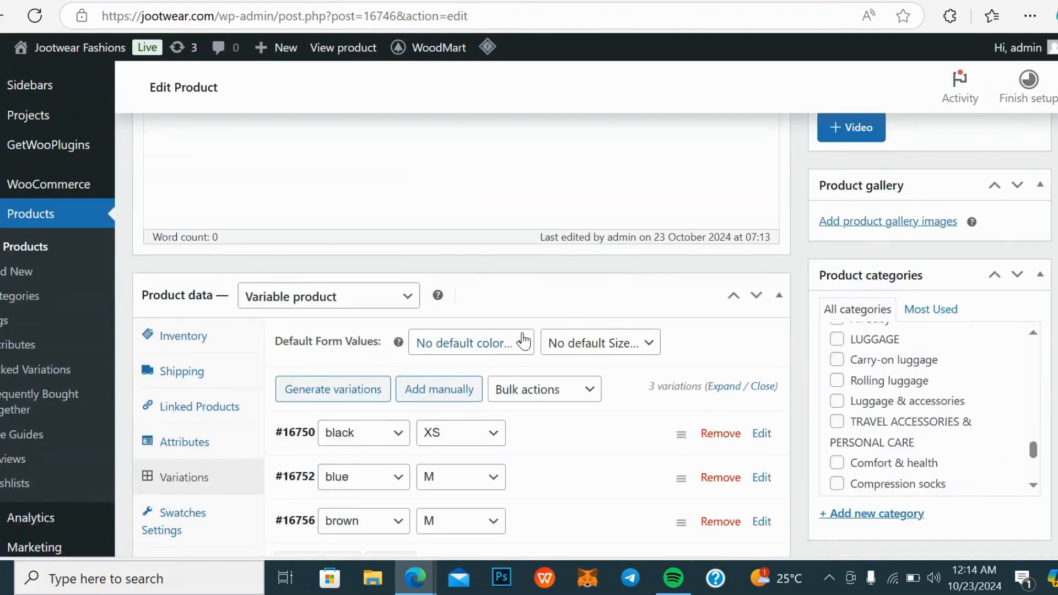
{"action": "scroll", "coordinate": [372, 353], "scroll_direction": "down", "scroll_amount": 5}
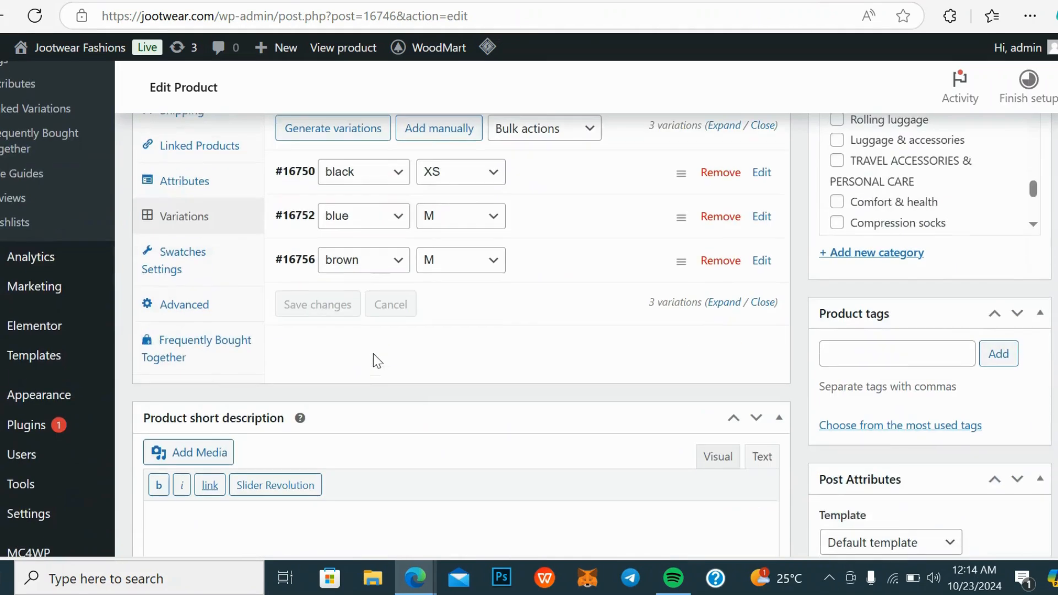
Set the color attribute's swatch type to Select and save the swatches settings
{"action": "left_click", "coordinate": [198, 273]}
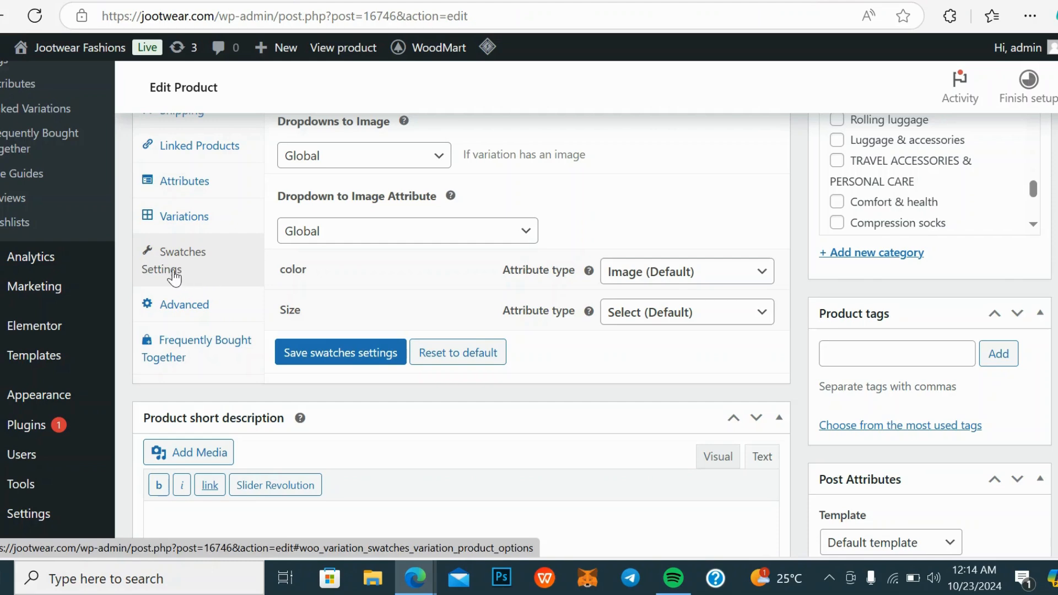
{"action": "left_click", "coordinate": [695, 273]}
{"action": "left_click", "coordinate": [679, 295]}
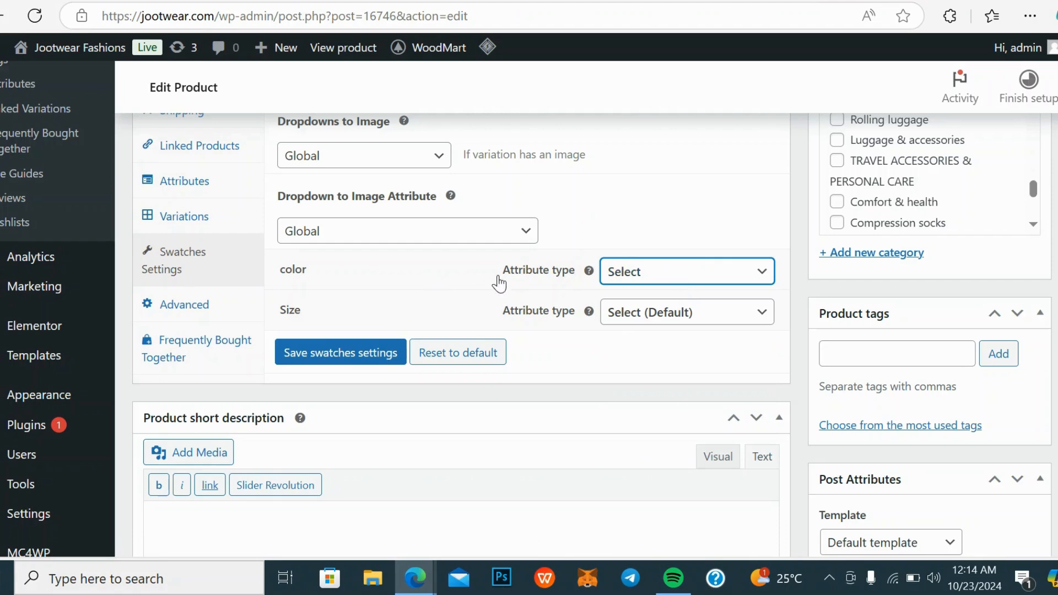
{"action": "left_click", "coordinate": [327, 355]}
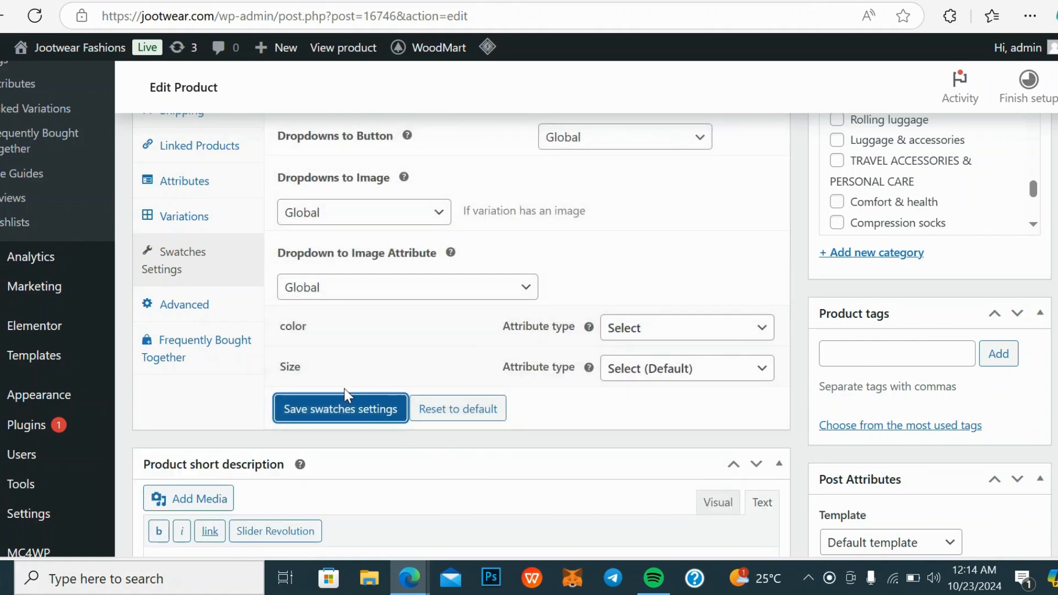
{"action": "left_click", "coordinate": [341, 405]}
{"action": "scroll", "coordinate": [905, 356], "scroll_direction": "up", "scroll_amount": 10}
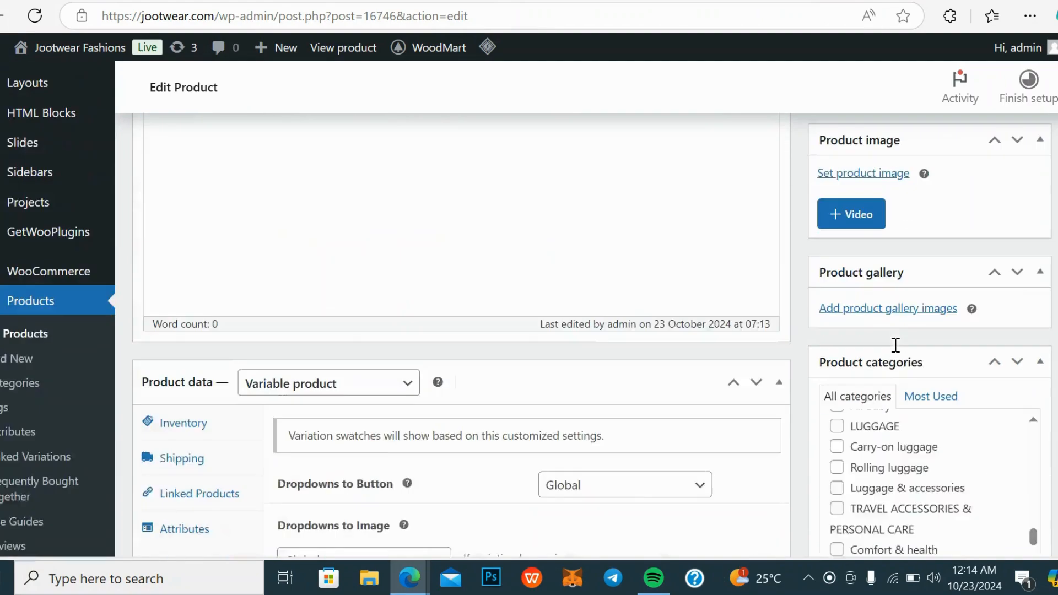
Set the front-view photo of the grey short-sleeved shirt from the media library as the product image
{"action": "scroll", "coordinate": [895, 346], "scroll_direction": "up", "scroll_amount": 6}
{"action": "scroll", "coordinate": [894, 350], "scroll_direction": "down", "scroll_amount": 8}
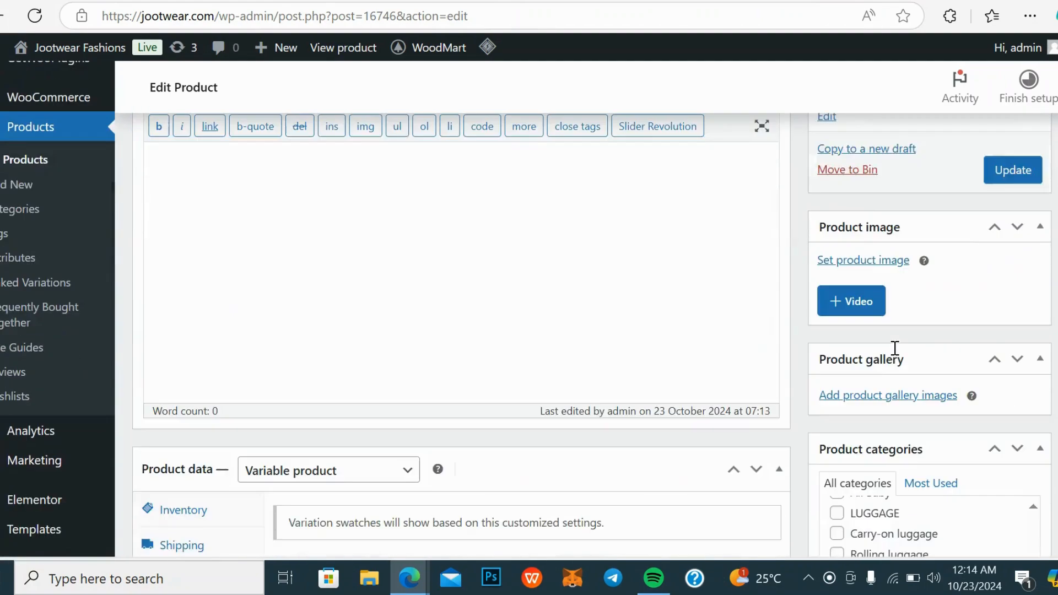
{"action": "left_click", "coordinate": [878, 261]}
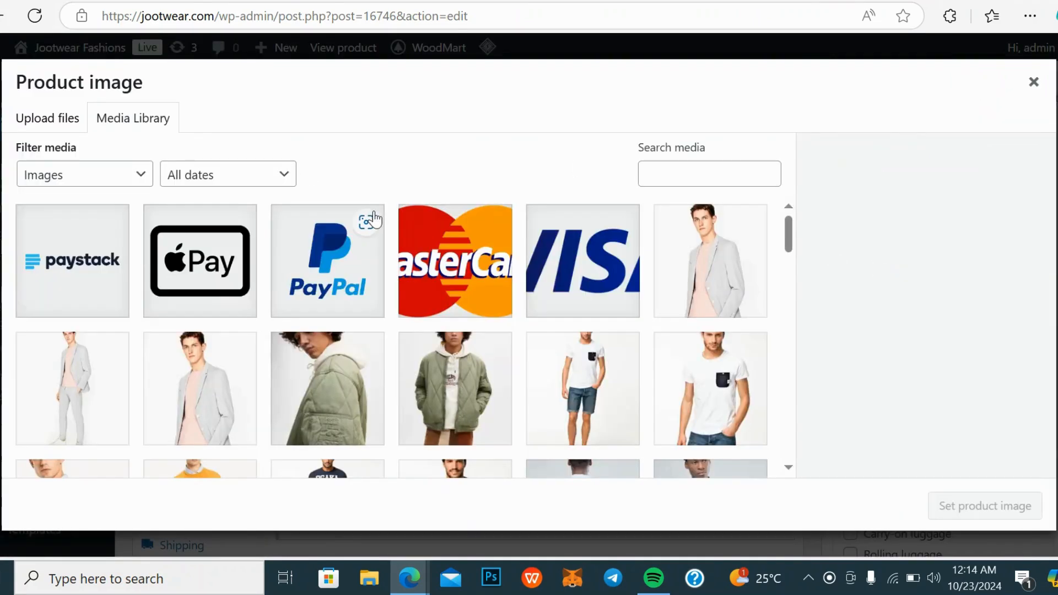
{"action": "scroll", "coordinate": [452, 315], "scroll_direction": "down", "scroll_amount": 8}
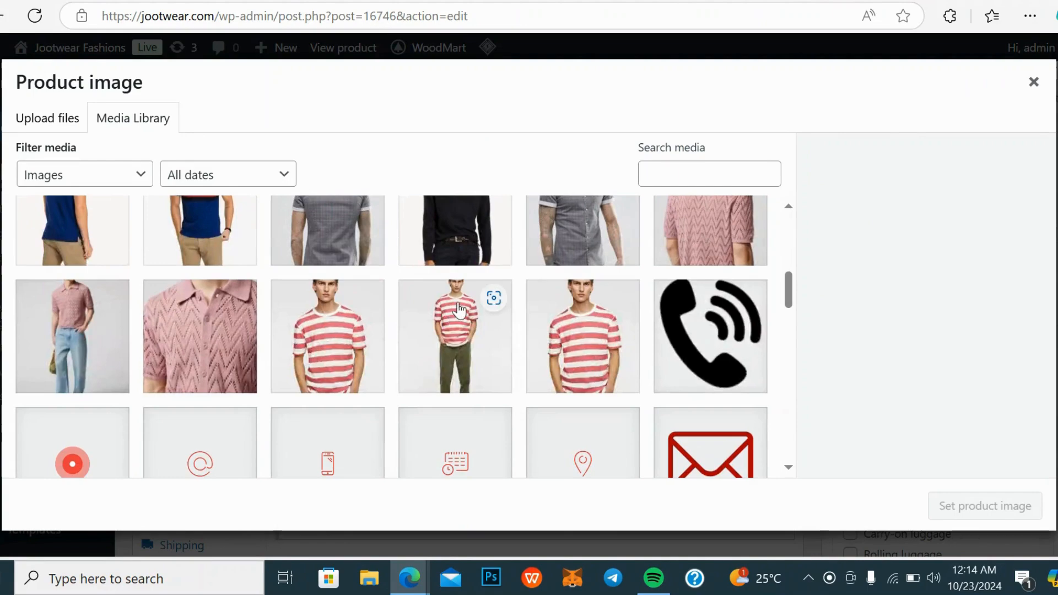
{"action": "scroll", "coordinate": [458, 310], "scroll_direction": "up", "scroll_amount": 2}
{"action": "left_click", "coordinate": [574, 293]}
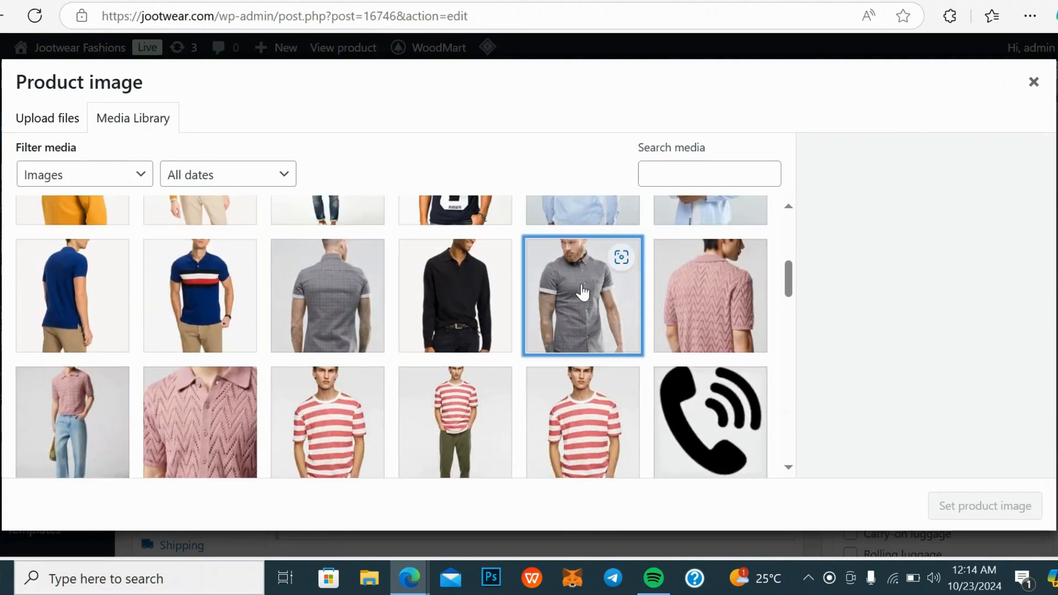
{"action": "left_click", "coordinate": [986, 505]}
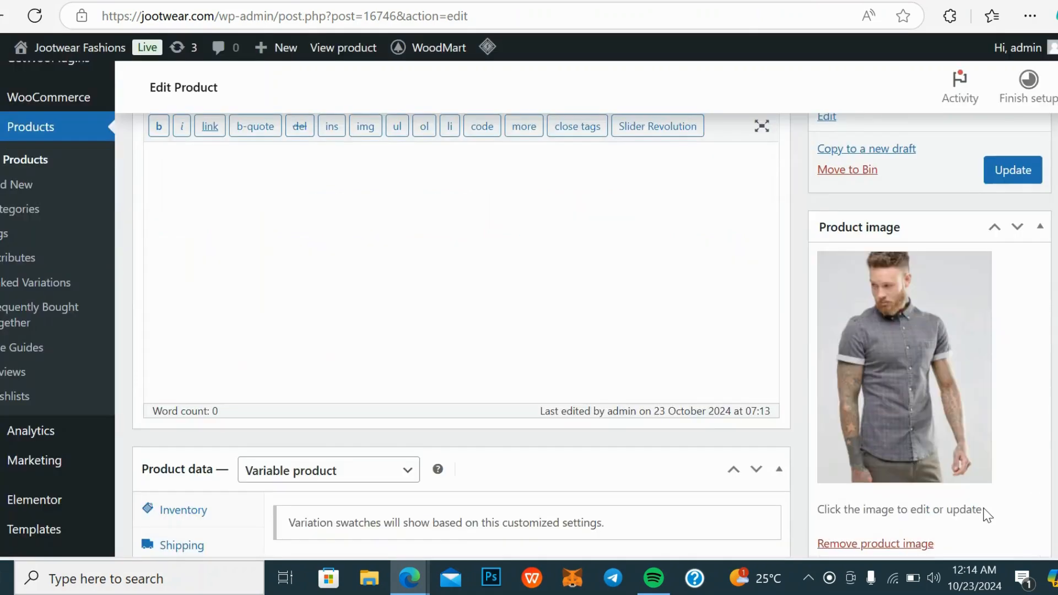
Add the back-view grey shirt photo 5_2.jpg from the media library to the product gallery
{"action": "scroll", "coordinate": [974, 442], "scroll_direction": "down", "scroll_amount": 5}
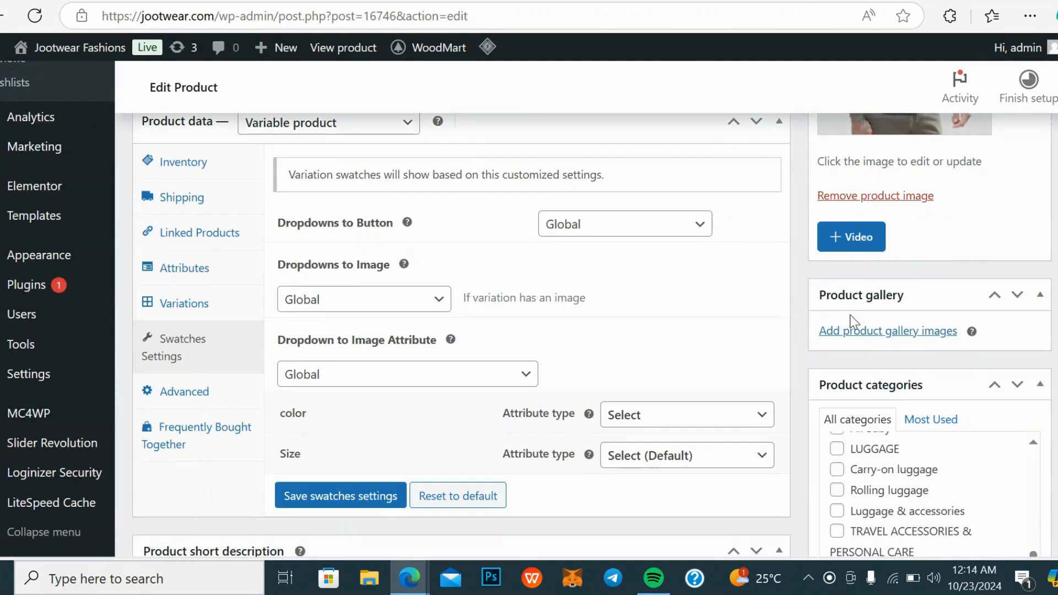
{"action": "left_click", "coordinate": [884, 332]}
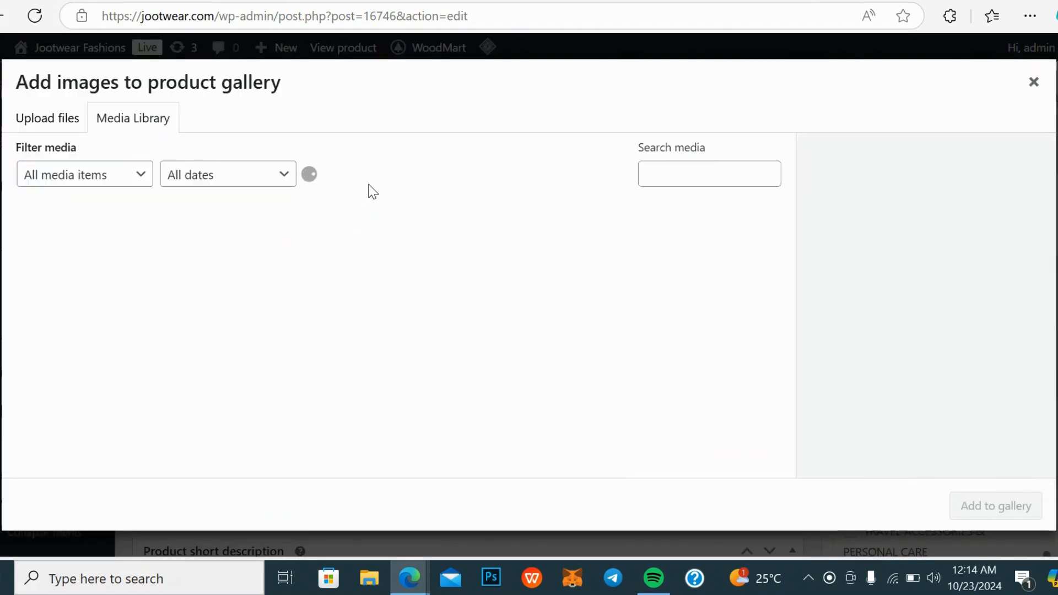
{"action": "scroll", "coordinate": [271, 243], "scroll_direction": "down", "scroll_amount": 5}
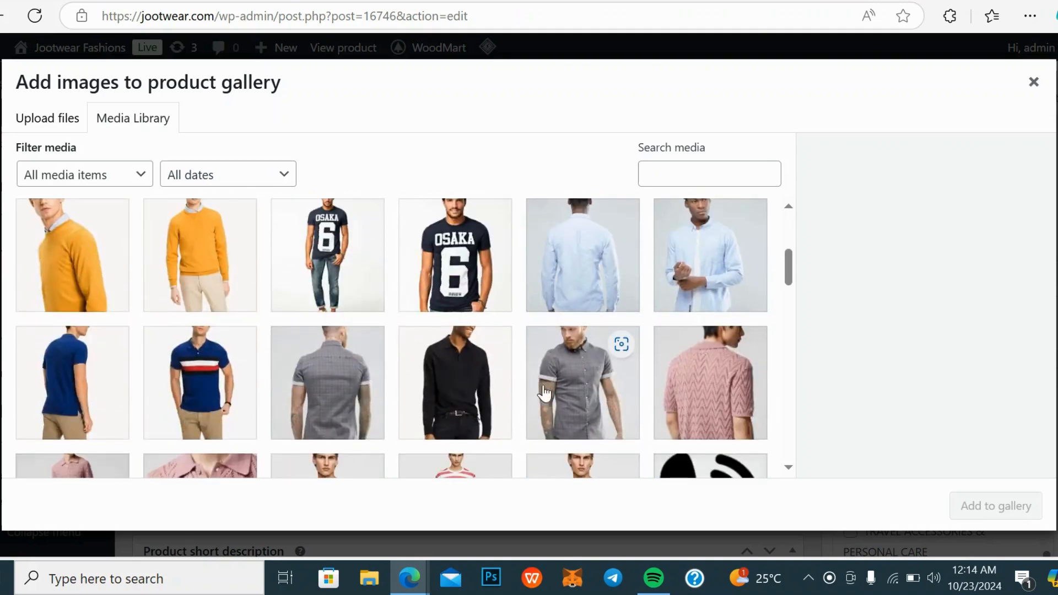
{"action": "left_click", "coordinate": [312, 416]}
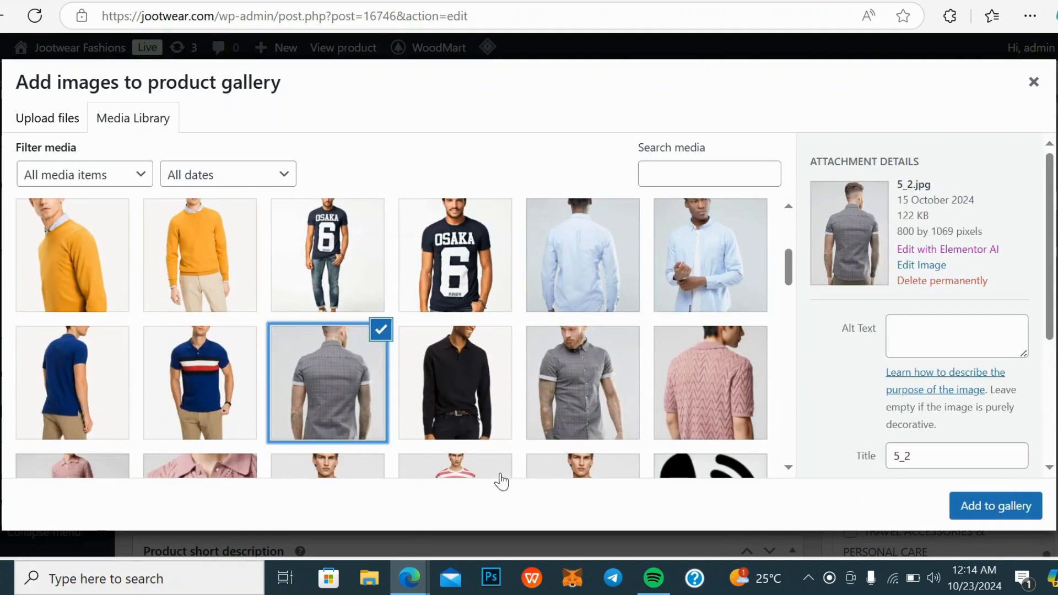
{"action": "left_click", "coordinate": [997, 505]}
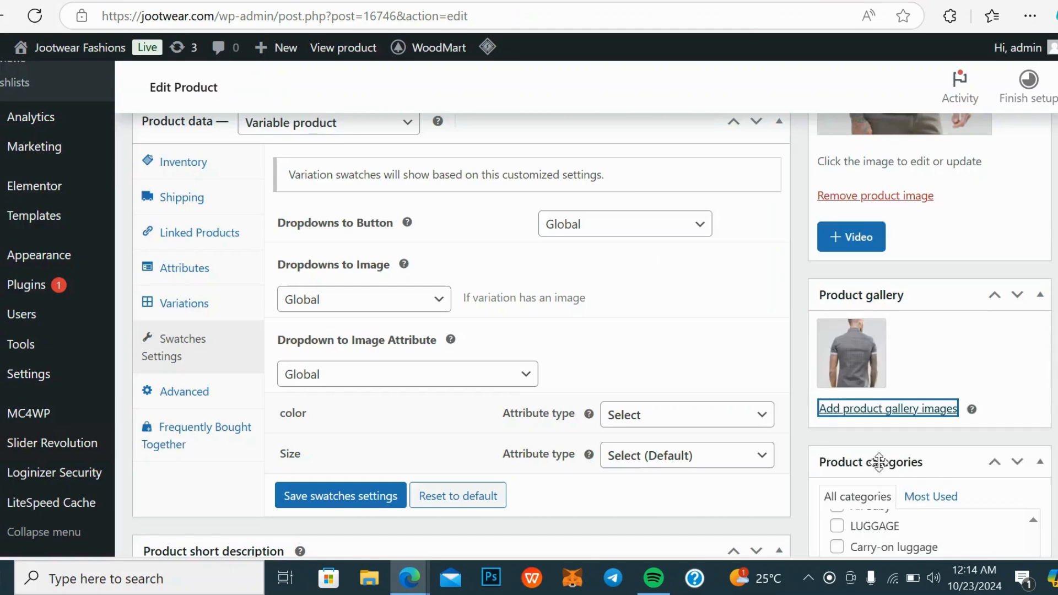
Add the front-view grey shirt photo 5_1.jpg to the product gallery as a further image
{"action": "left_click", "coordinate": [904, 408]}
{"action": "left_click", "coordinate": [323, 396]}
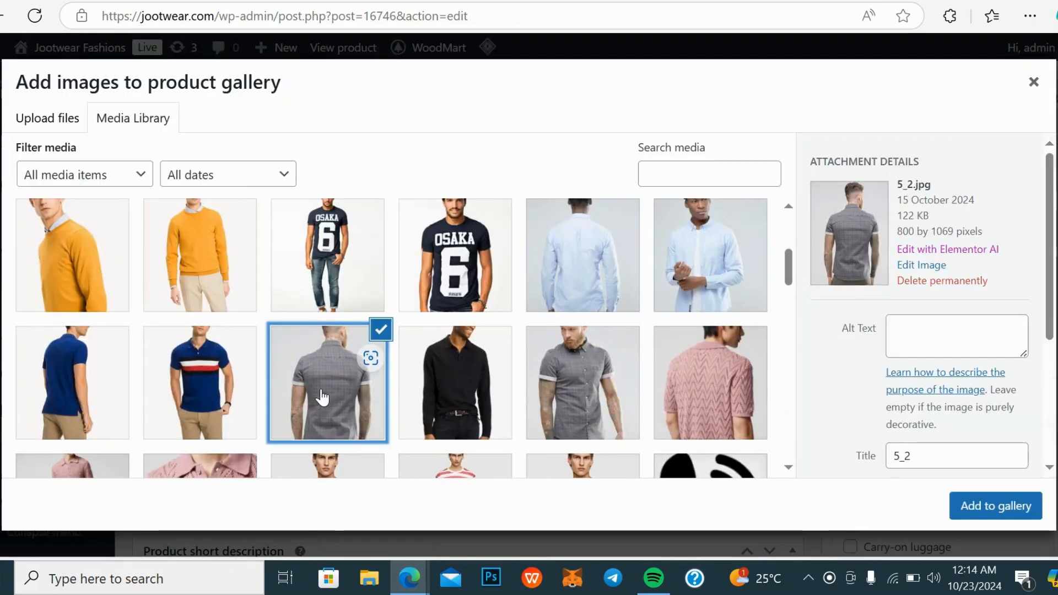
{"action": "left_click", "coordinate": [322, 397]}
{"action": "left_click", "coordinate": [570, 378]}
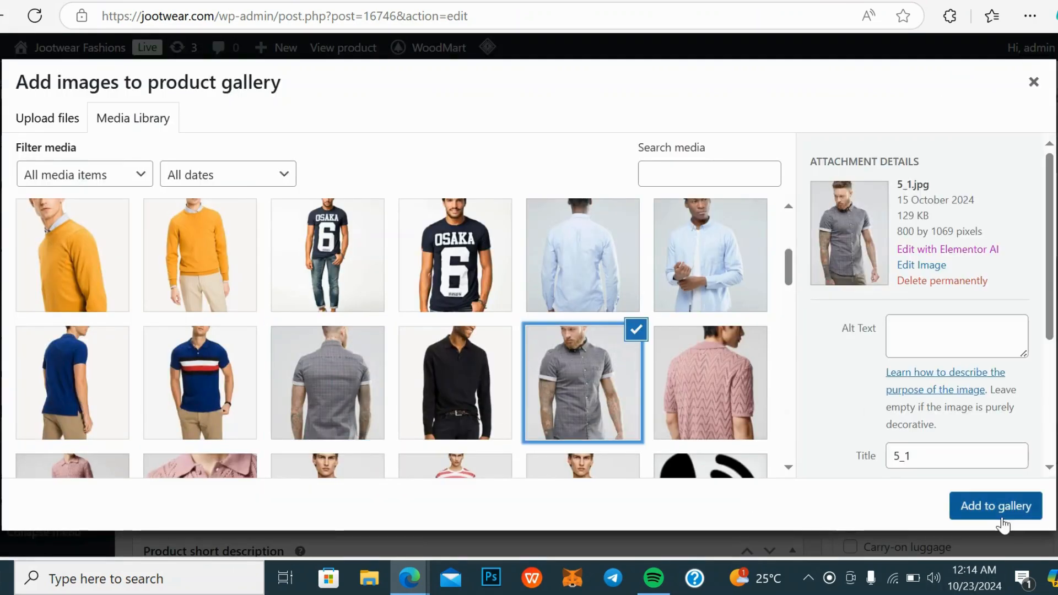
{"action": "left_click", "coordinate": [996, 509]}
Assign the product to the MAN category and the Shirts category listed below it
{"action": "scroll", "coordinate": [910, 257], "scroll_direction": "down", "scroll_amount": 1}
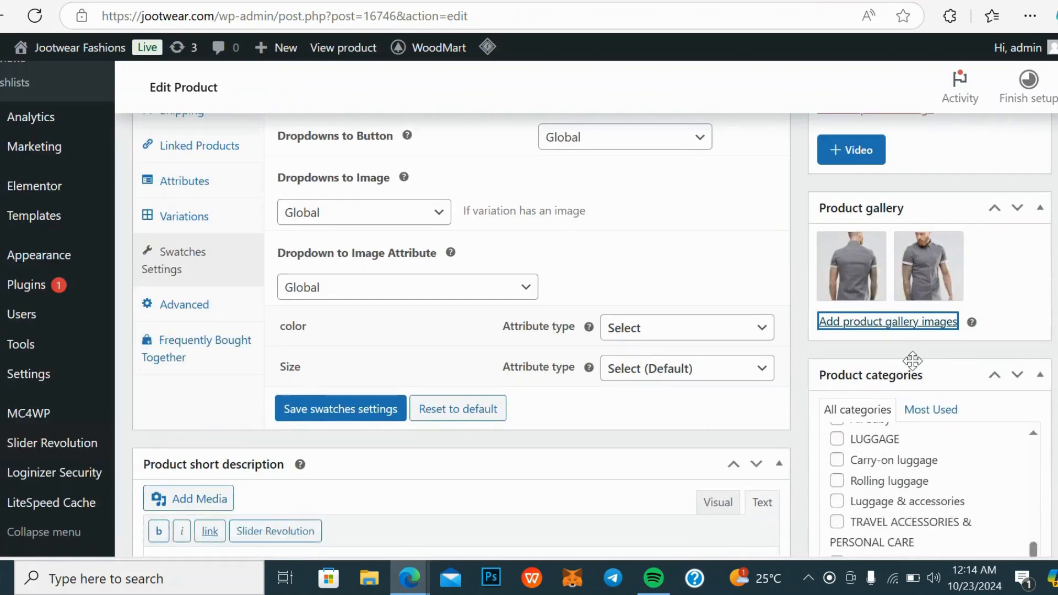
{"action": "scroll", "coordinate": [911, 358], "scroll_direction": "down", "scroll_amount": 1}
{"action": "scroll", "coordinate": [834, 373], "scroll_direction": "up", "scroll_amount": 5}
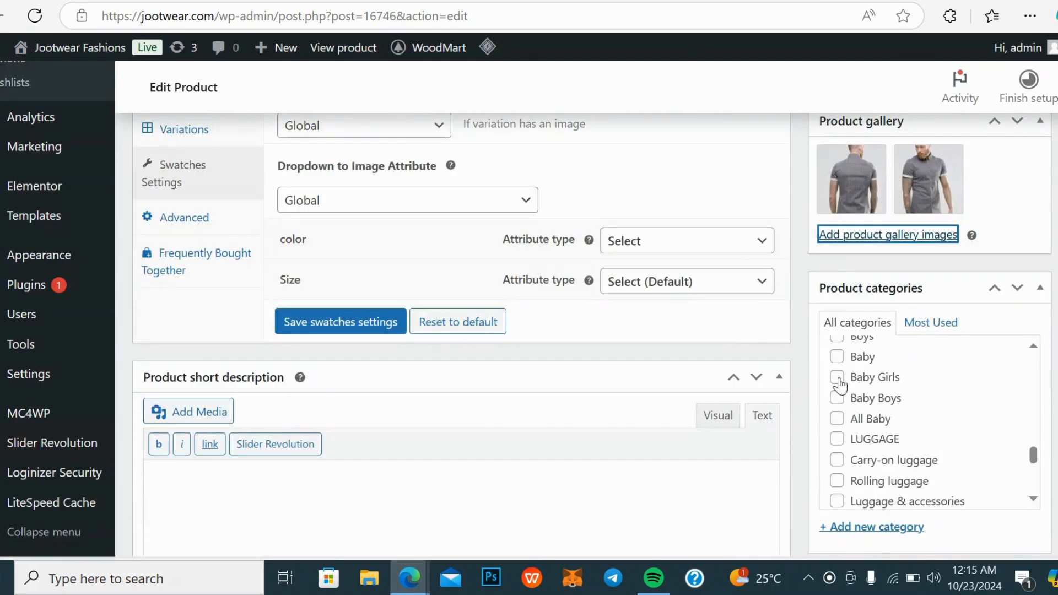
{"action": "scroll", "coordinate": [864, 388], "scroll_direction": "down", "scroll_amount": 3}
{"action": "scroll", "coordinate": [864, 391], "scroll_direction": "up", "scroll_amount": 2}
{"action": "scroll", "coordinate": [865, 394], "scroll_direction": "down", "scroll_amount": 2}
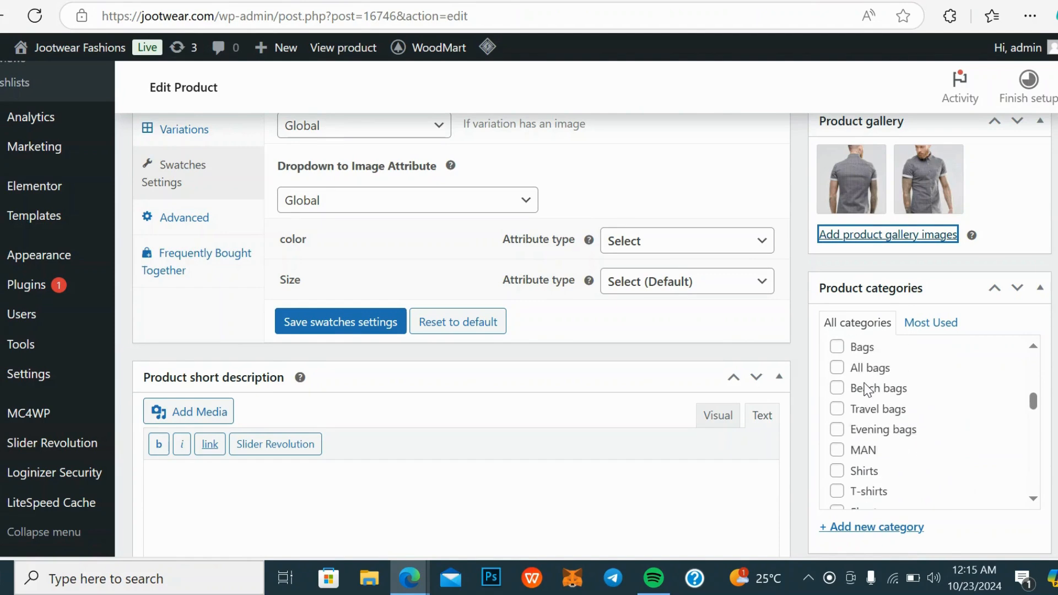
{"action": "left_click", "coordinate": [838, 445]}
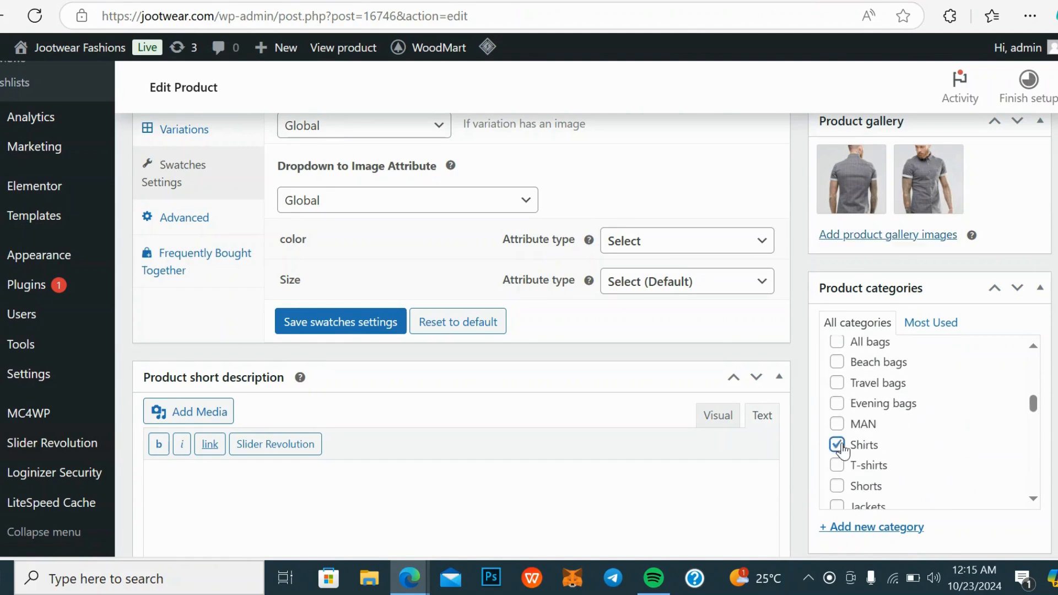
{"action": "left_click", "coordinate": [836, 425]}
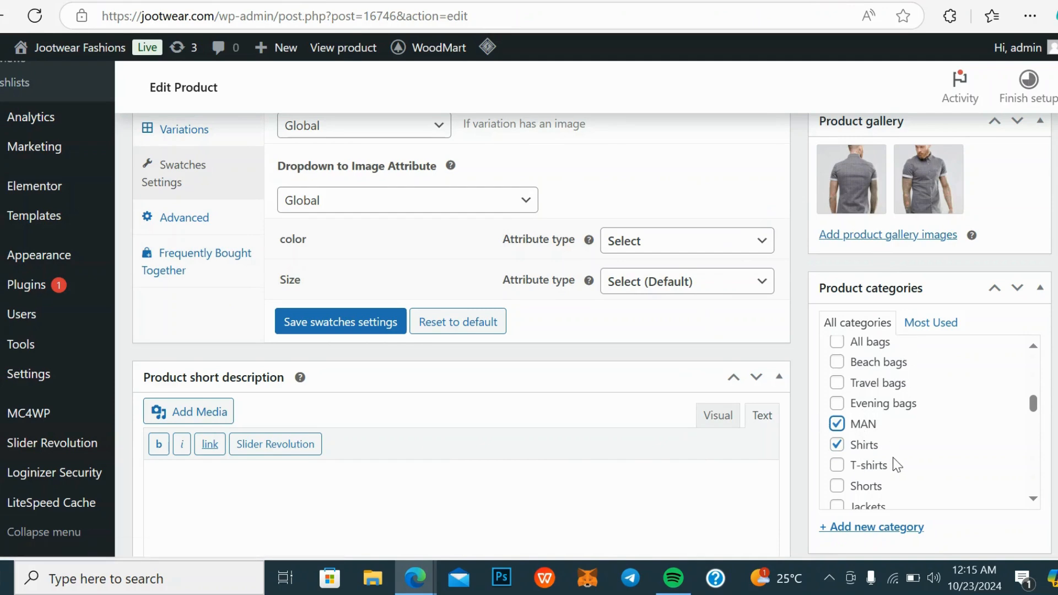
Add the product tags "shirts" and "man"
{"action": "scroll", "coordinate": [892, 457], "scroll_direction": "up", "scroll_amount": 3}
{"action": "scroll", "coordinate": [877, 375], "scroll_direction": "up", "scroll_amount": 3}
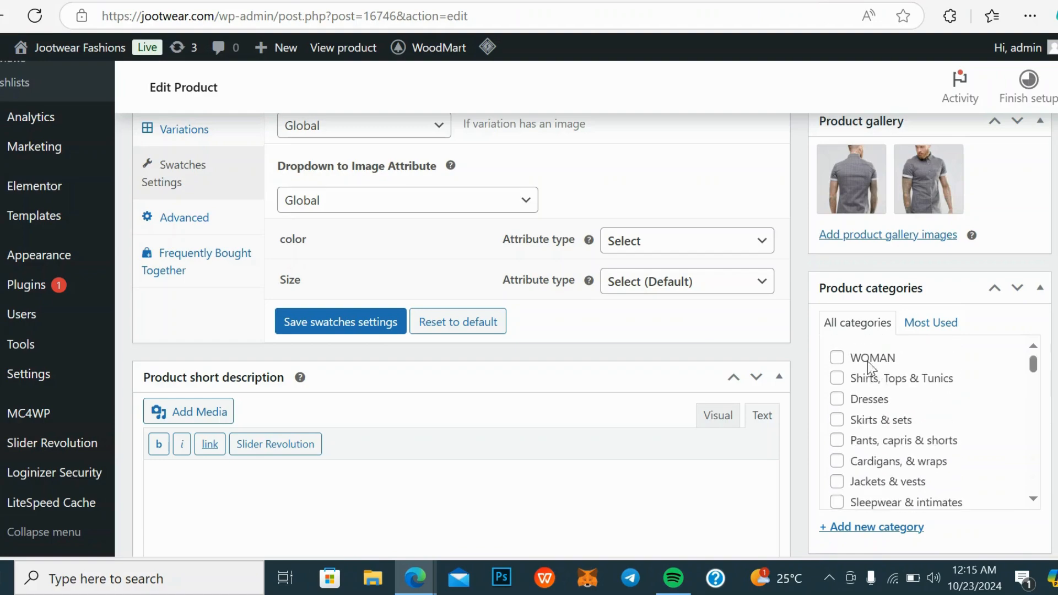
{"action": "scroll", "coordinate": [869, 359], "scroll_direction": "up", "scroll_amount": 8}
{"action": "scroll", "coordinate": [849, 313], "scroll_direction": "down", "scroll_amount": 1}
{"action": "scroll", "coordinate": [848, 308], "scroll_direction": "down", "scroll_amount": 10}
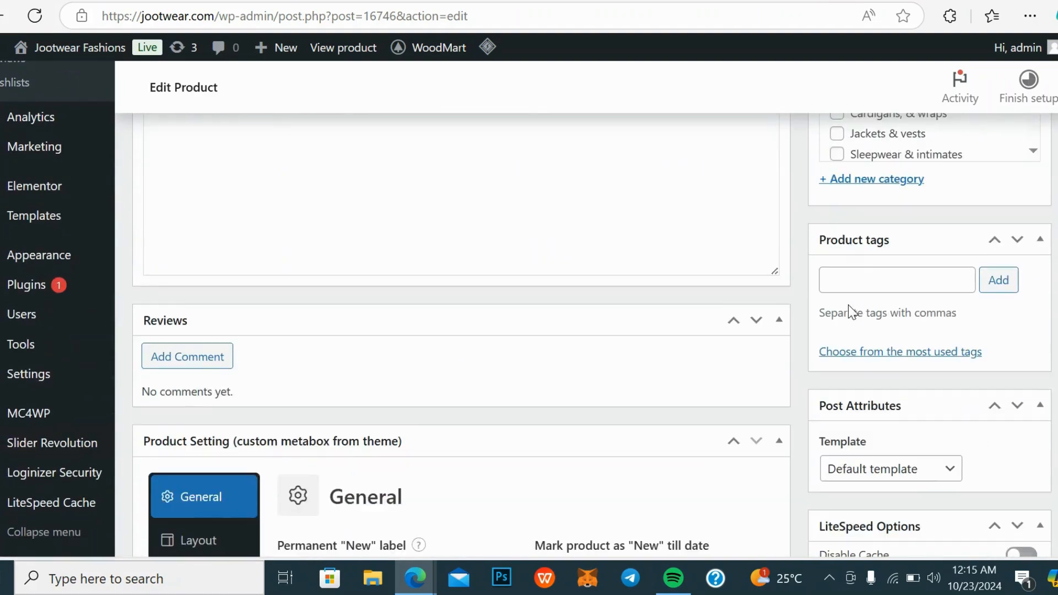
{"action": "left_click", "coordinate": [860, 285]}
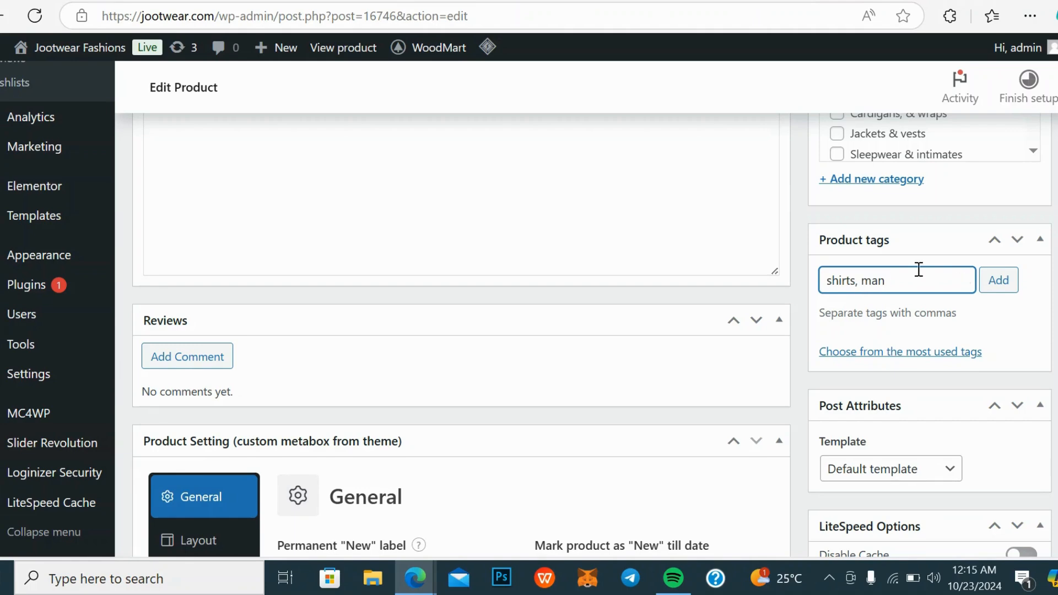
{"action": "left_click", "coordinate": [984, 287]}
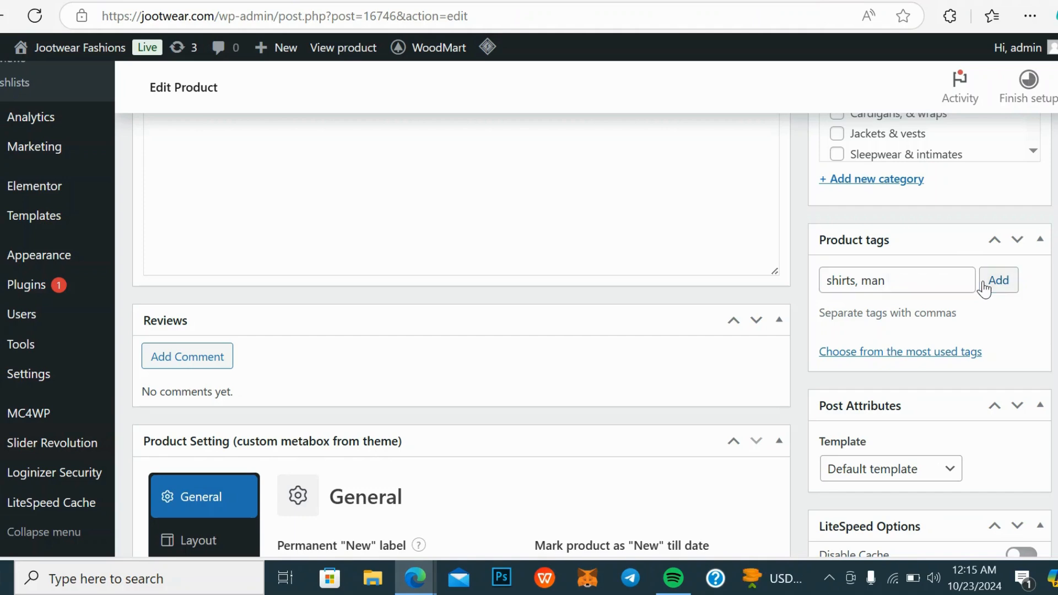
Choose Size Guide as the size guide for the product
{"action": "scroll", "coordinate": [928, 380], "scroll_direction": "down", "scroll_amount": 5}
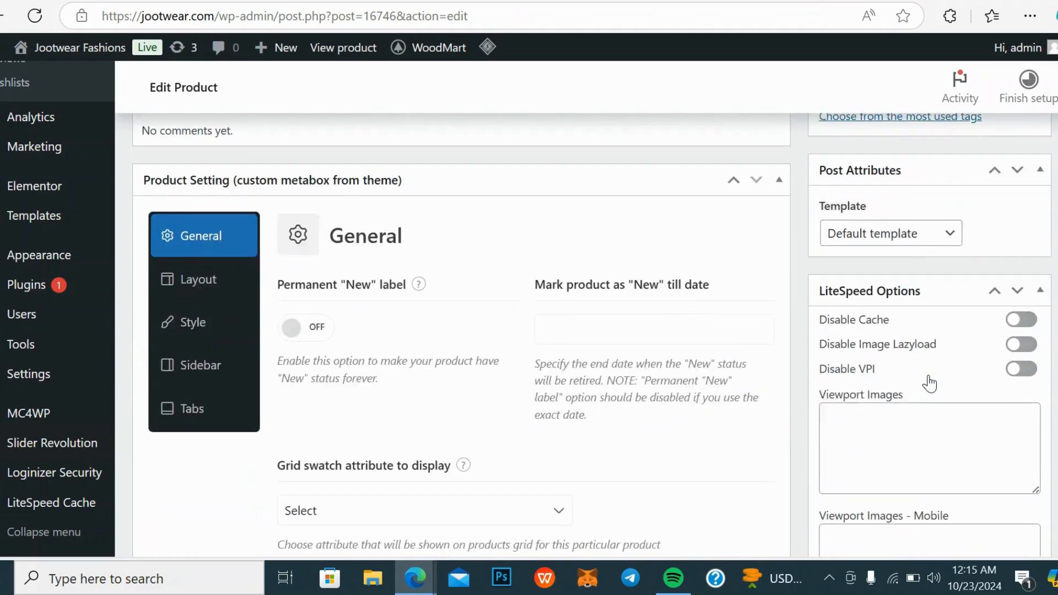
{"action": "scroll", "coordinate": [929, 383], "scroll_direction": "down", "scroll_amount": 8}
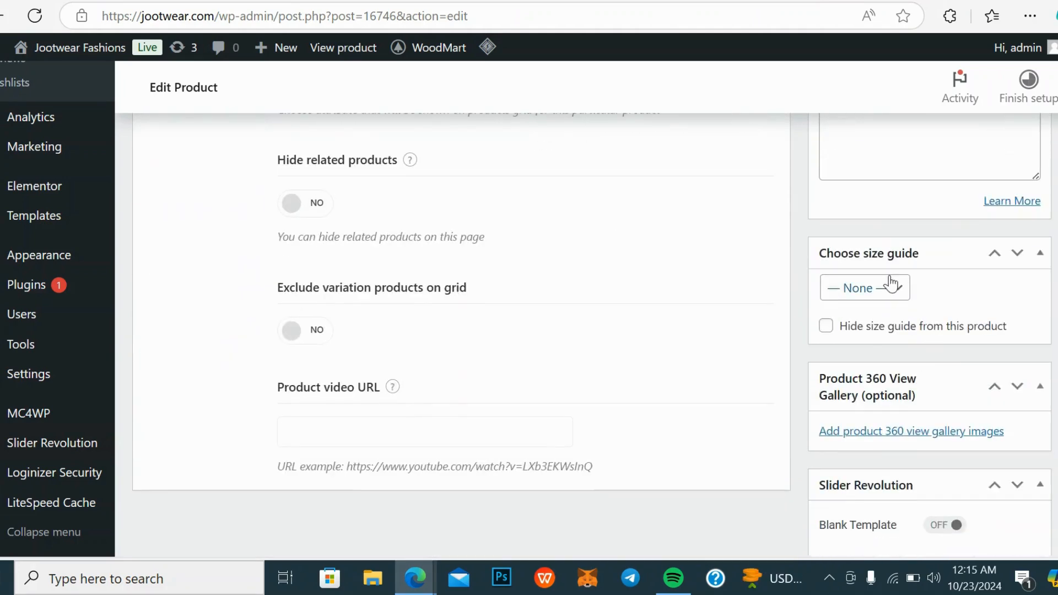
{"action": "left_click", "coordinate": [890, 283]}
{"action": "left_click", "coordinate": [870, 341]}
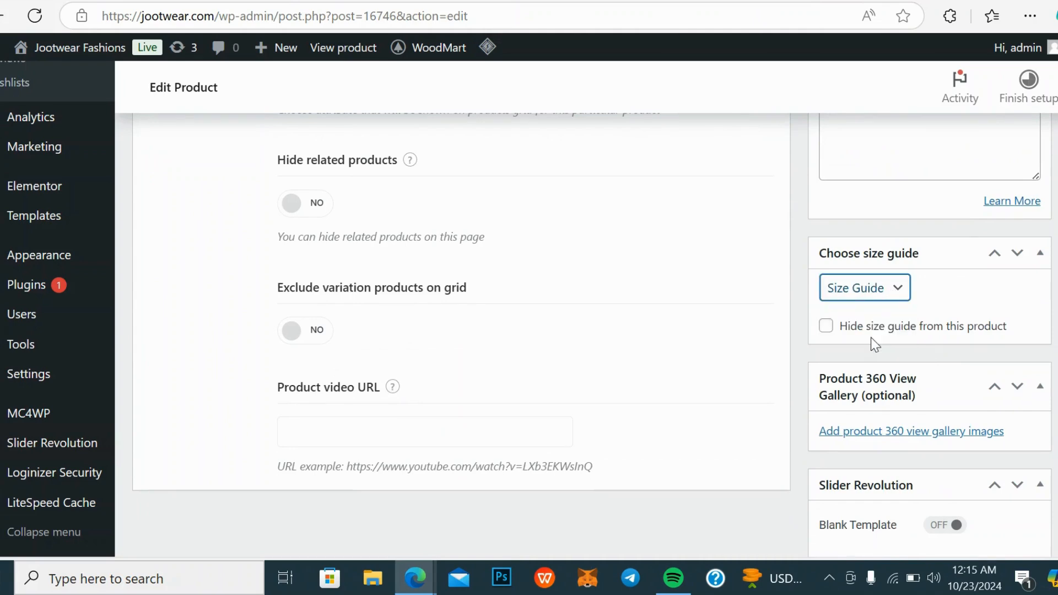
Update the published product to save its images, categories, tags and size guide
{"action": "scroll", "coordinate": [871, 337], "scroll_direction": "down", "scroll_amount": 5}
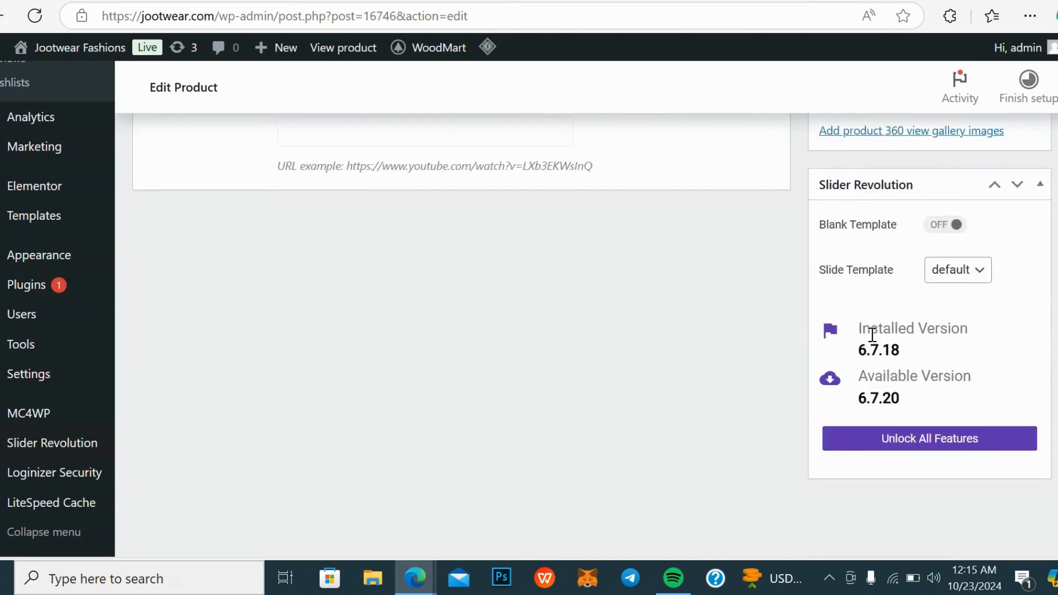
{"action": "scroll", "coordinate": [871, 334], "scroll_direction": "up", "scroll_amount": 20}
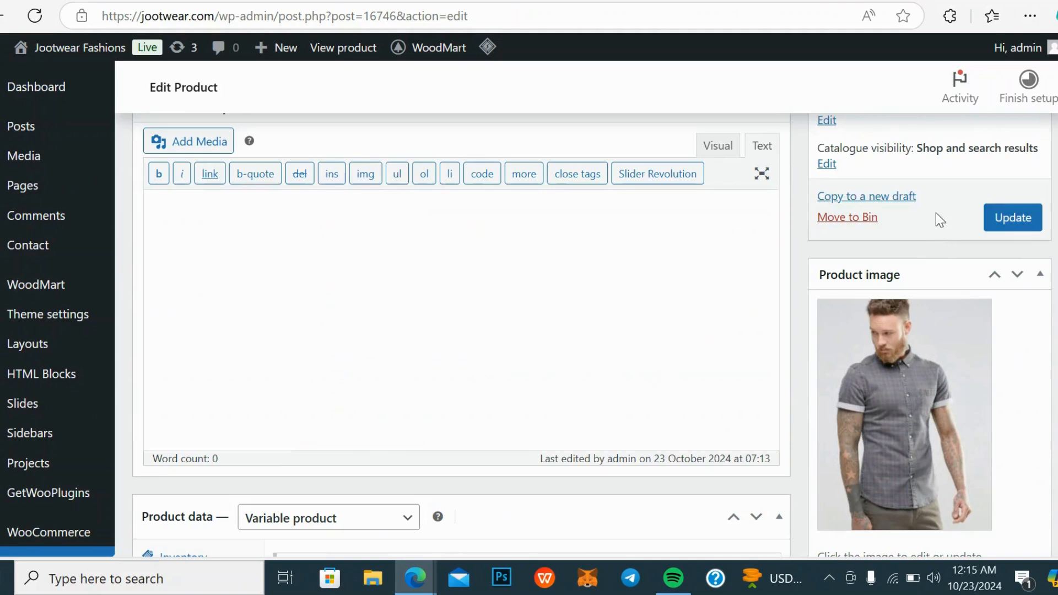
{"action": "left_click", "coordinate": [1010, 218]}
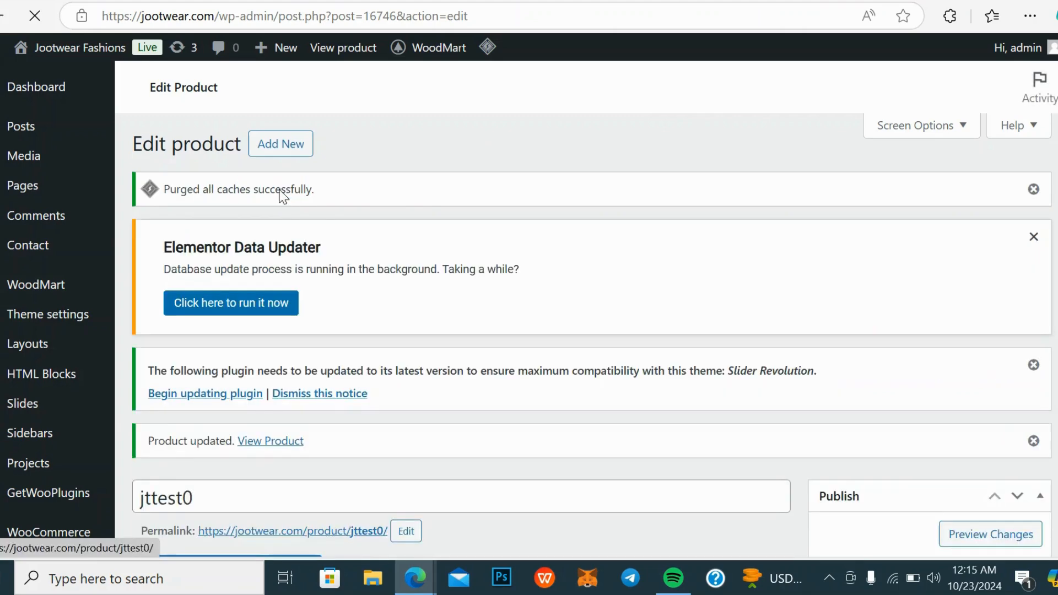
Open the product's storefront page and examine its gallery, swatches, categories, tags and additional information
{"action": "left_click", "coordinate": [268, 441]}
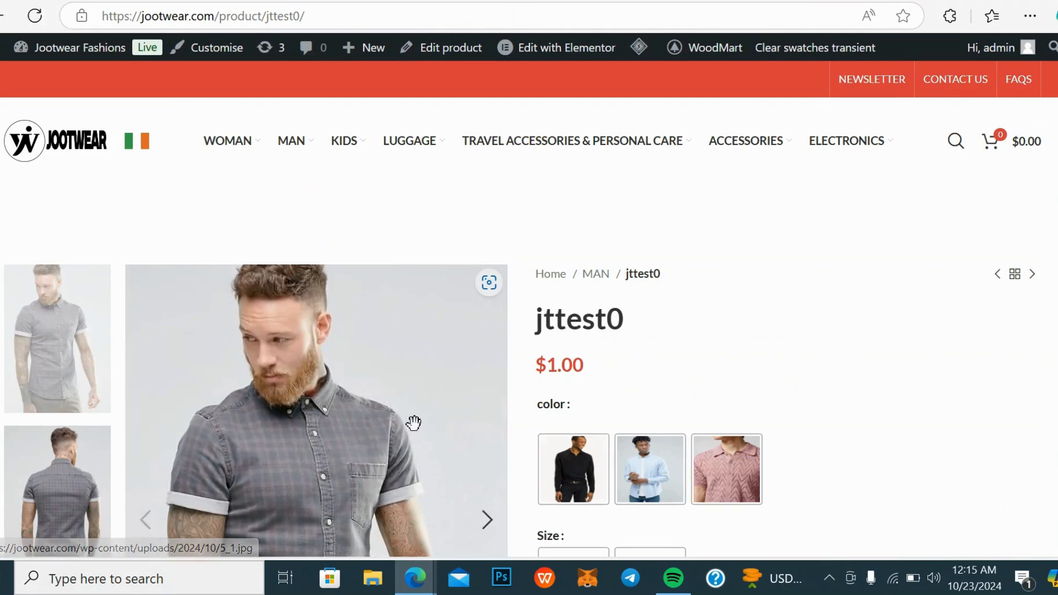
{"action": "scroll", "coordinate": [502, 370], "scroll_direction": "down", "scroll_amount": 2}
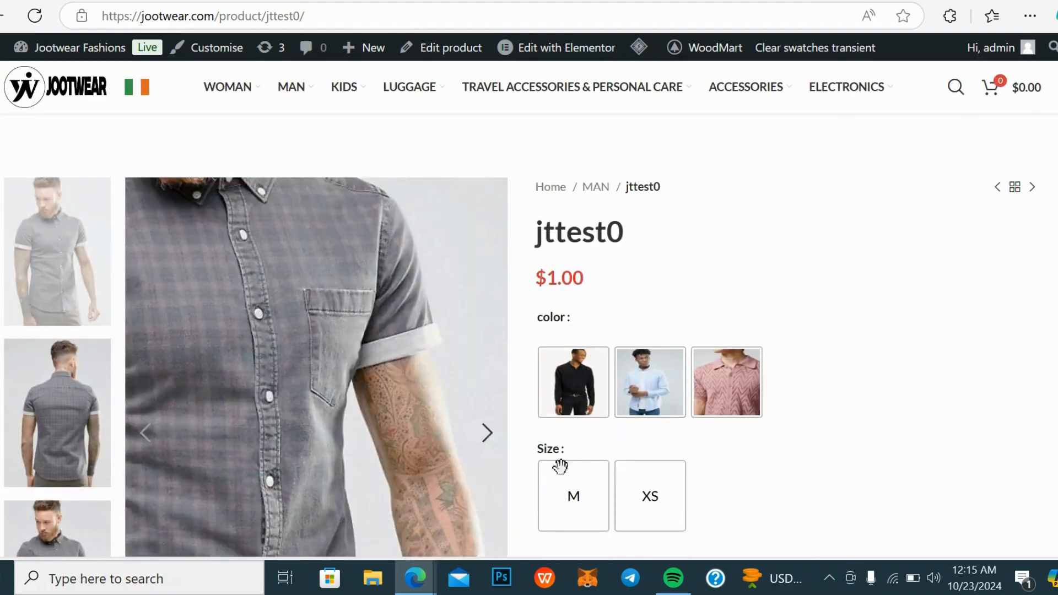
{"action": "scroll", "coordinate": [362, 290], "scroll_direction": "down", "scroll_amount": 2}
{"action": "scroll", "coordinate": [363, 290], "scroll_direction": "down", "scroll_amount": 5}
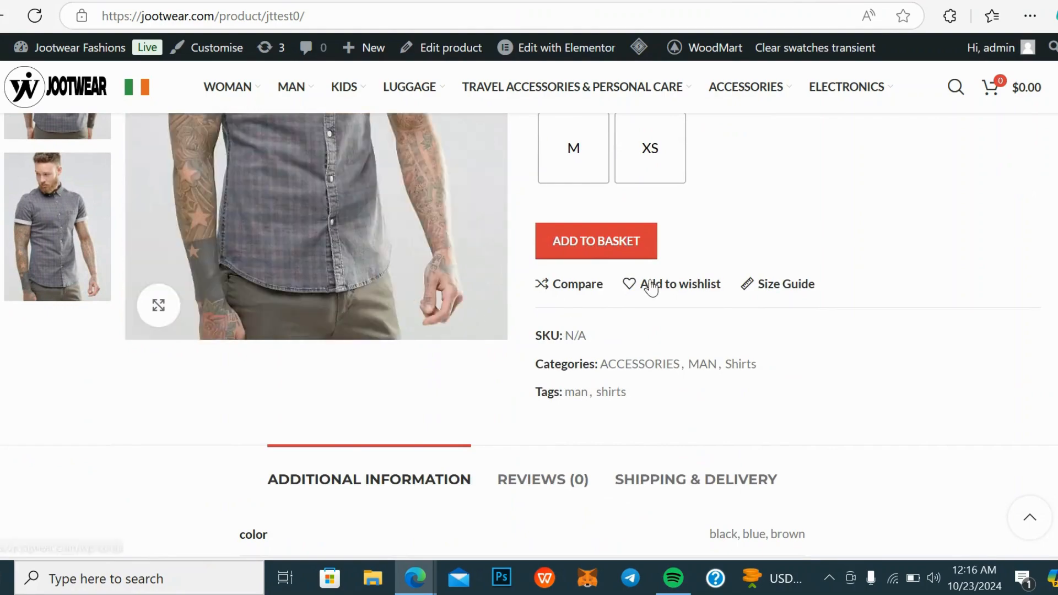
{"action": "scroll", "coordinate": [651, 287], "scroll_direction": "down", "scroll_amount": 5}
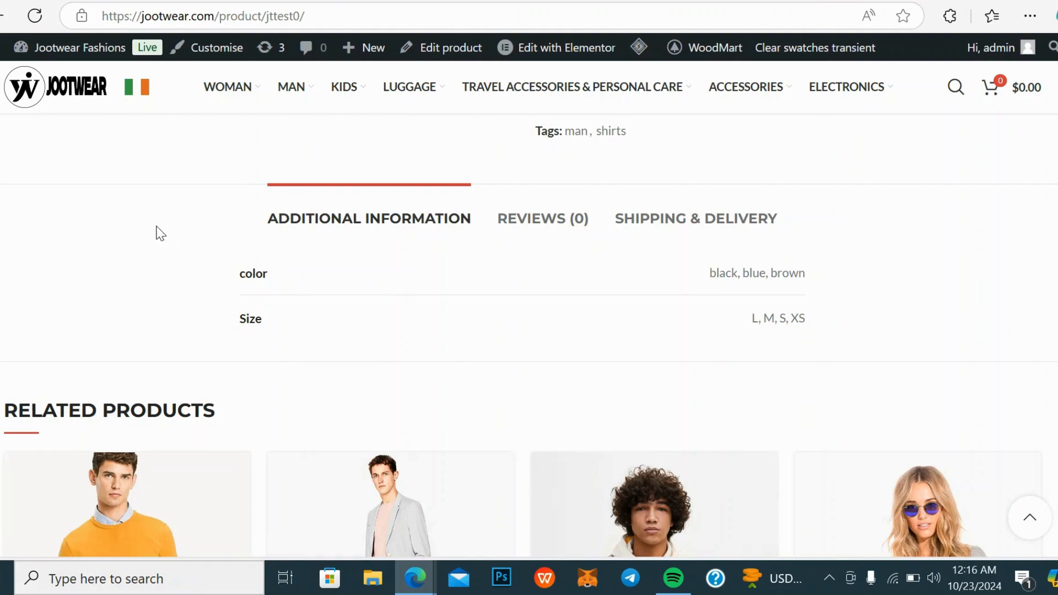
{"action": "scroll", "coordinate": [547, 363], "scroll_direction": "up", "scroll_amount": 8}
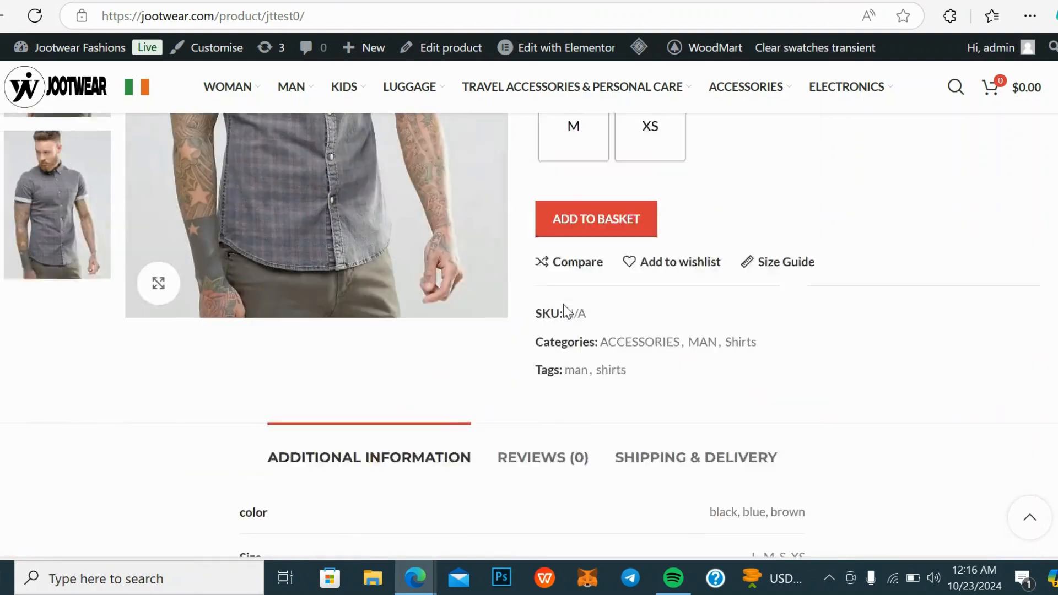
{"action": "scroll", "coordinate": [568, 315], "scroll_direction": "up", "scroll_amount": 3}
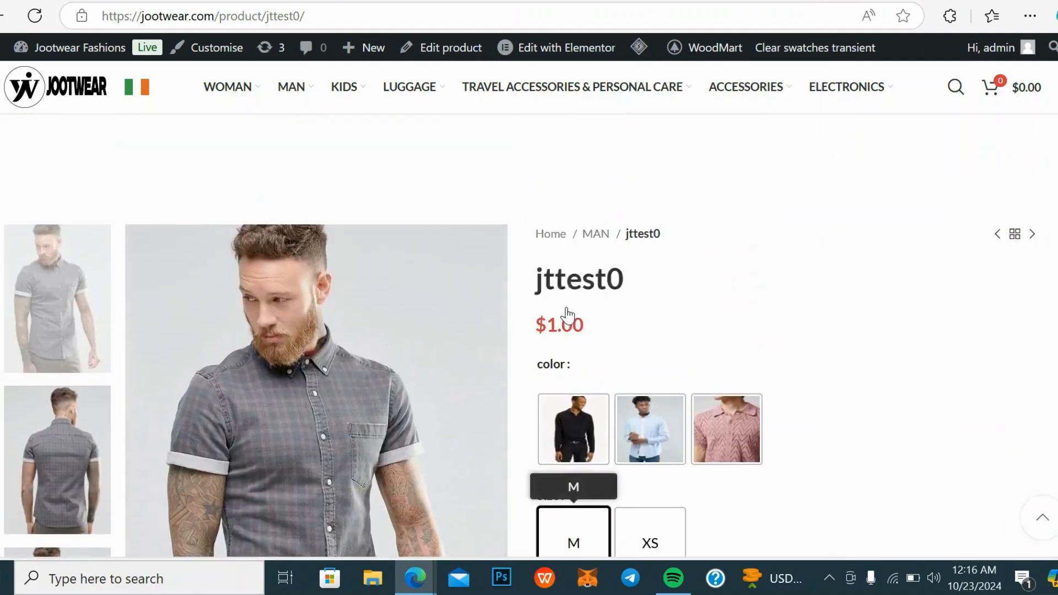
Select the black color and XS size on the storefront page to check that variation
{"action": "scroll", "coordinate": [570, 315], "scroll_direction": "down", "scroll_amount": 2}
{"action": "left_click", "coordinate": [574, 323]}
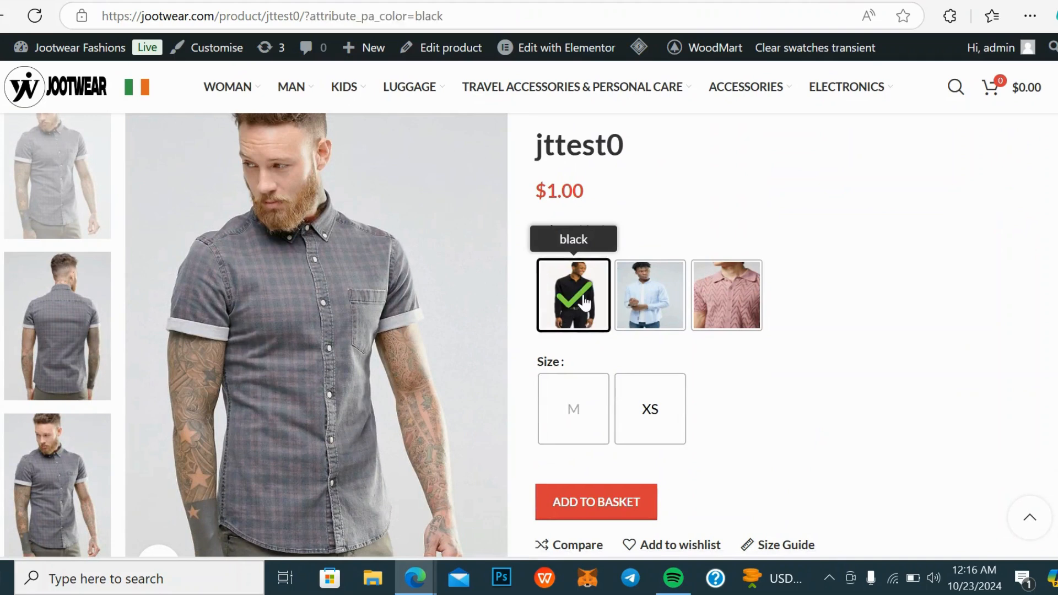
{"action": "left_click", "coordinate": [652, 413]}
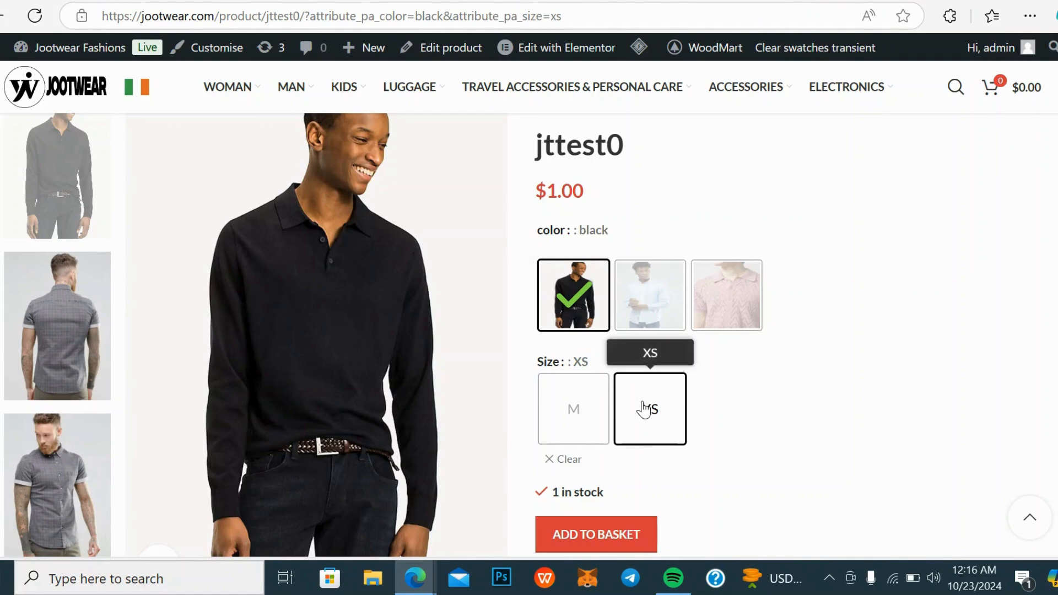
Review the black XS variation's stock status, purchase options, categories and tags, and clear the color and size selection
{"action": "scroll", "coordinate": [314, 240], "scroll_direction": "down", "scroll_amount": 5}
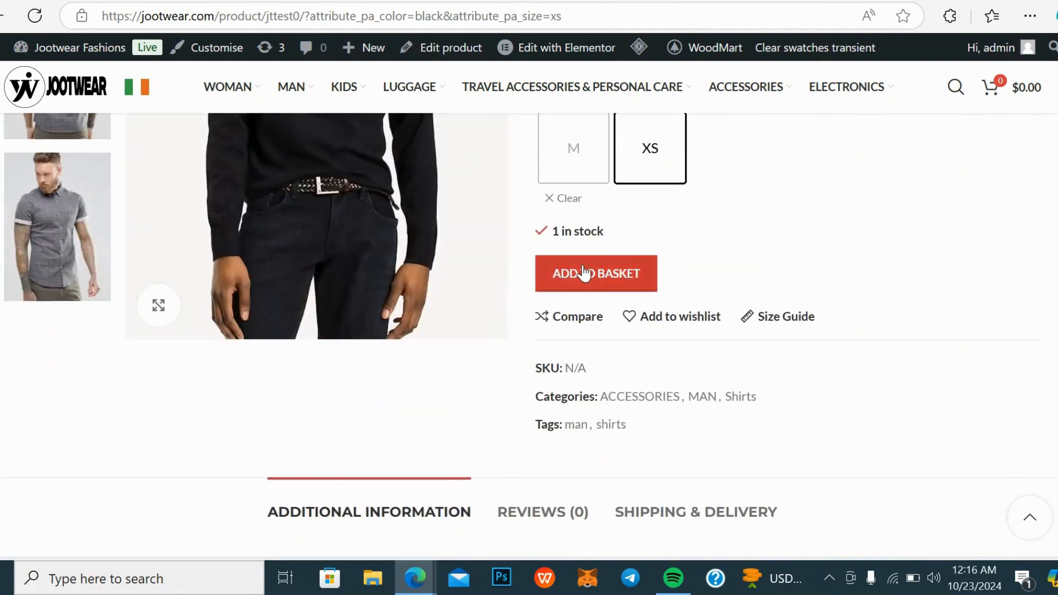
{"action": "scroll", "coordinate": [583, 273], "scroll_direction": "up", "scroll_amount": 5}
{"action": "scroll", "coordinate": [584, 273], "scroll_direction": "up", "scroll_amount": 3}
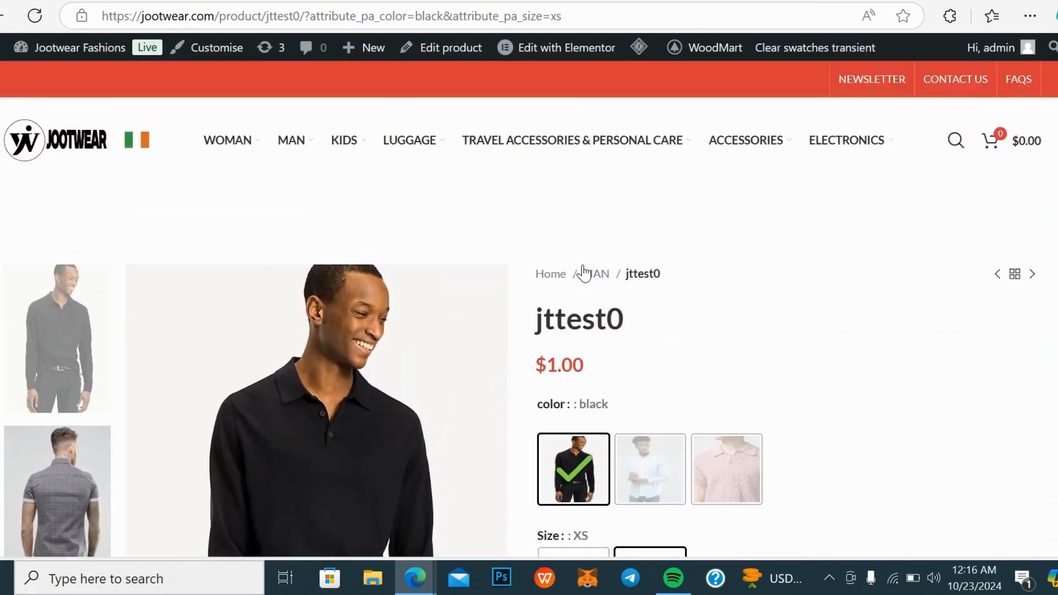
{"action": "scroll", "coordinate": [584, 272], "scroll_direction": "down", "scroll_amount": 3}
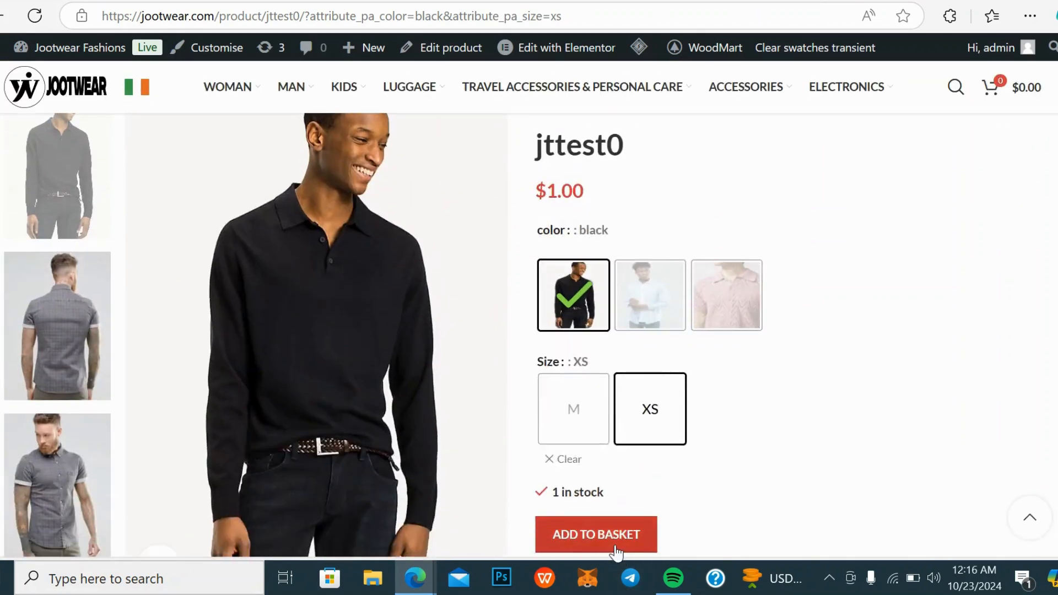
{"action": "scroll", "coordinate": [619, 496], "scroll_direction": "down", "scroll_amount": 1}
{"action": "scroll", "coordinate": [617, 478], "scroll_direction": "down", "scroll_amount": 3}
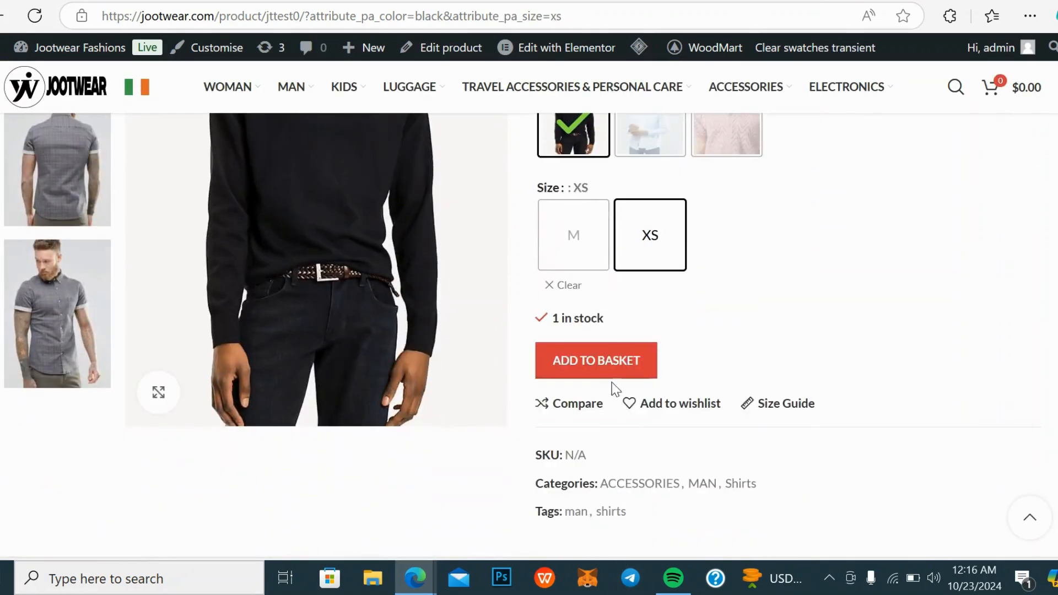
{"action": "left_click", "coordinate": [579, 292]}
{"action": "scroll", "coordinate": [590, 323], "scroll_direction": "down", "scroll_amount": 5}
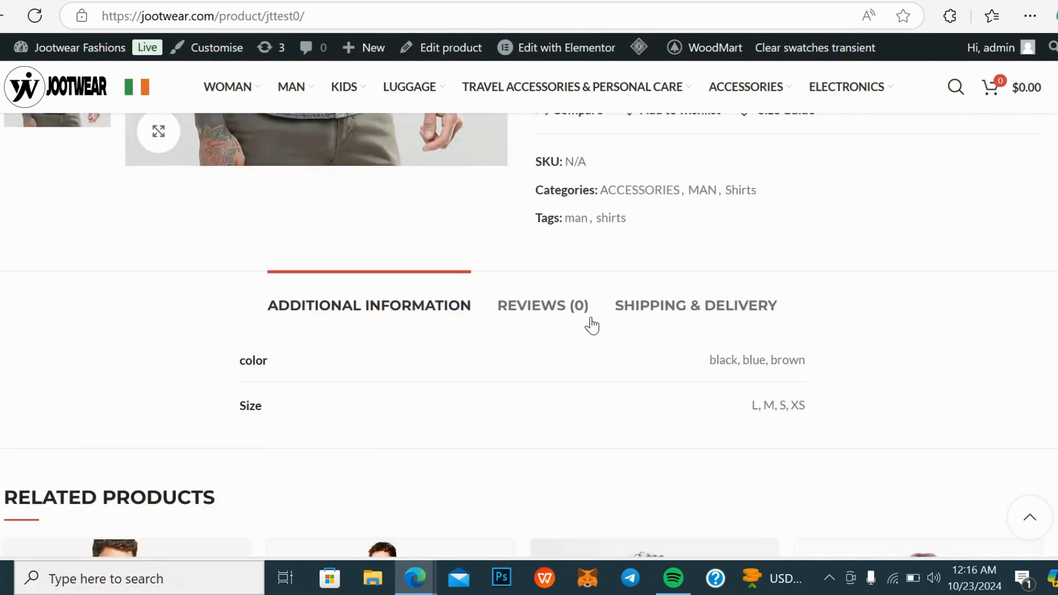
{"action": "scroll", "coordinate": [592, 324], "scroll_direction": "up", "scroll_amount": 2}
{"action": "scroll", "coordinate": [590, 316], "scroll_direction": "up", "scroll_amount": 6}
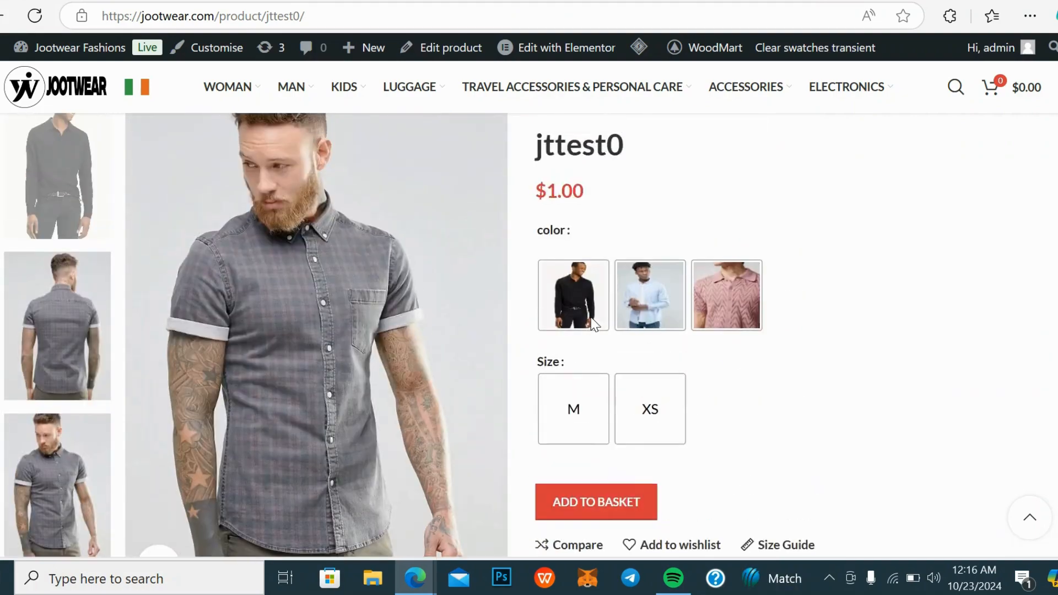
{"action": "scroll", "coordinate": [590, 316], "scroll_direction": "up", "scroll_amount": 3}
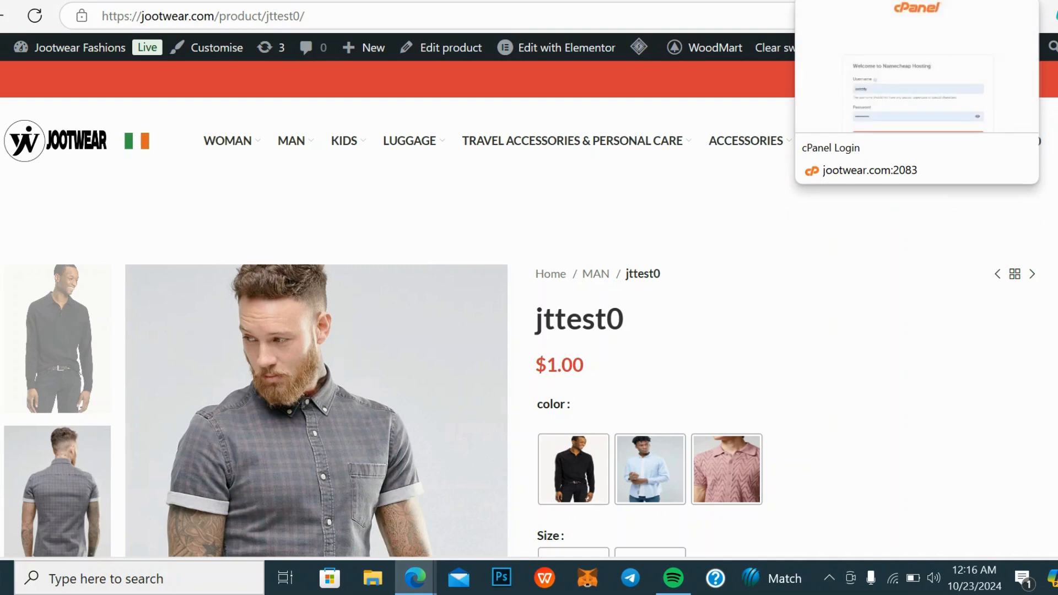
{"action": "mouse_move", "coordinate": [746, 147]}
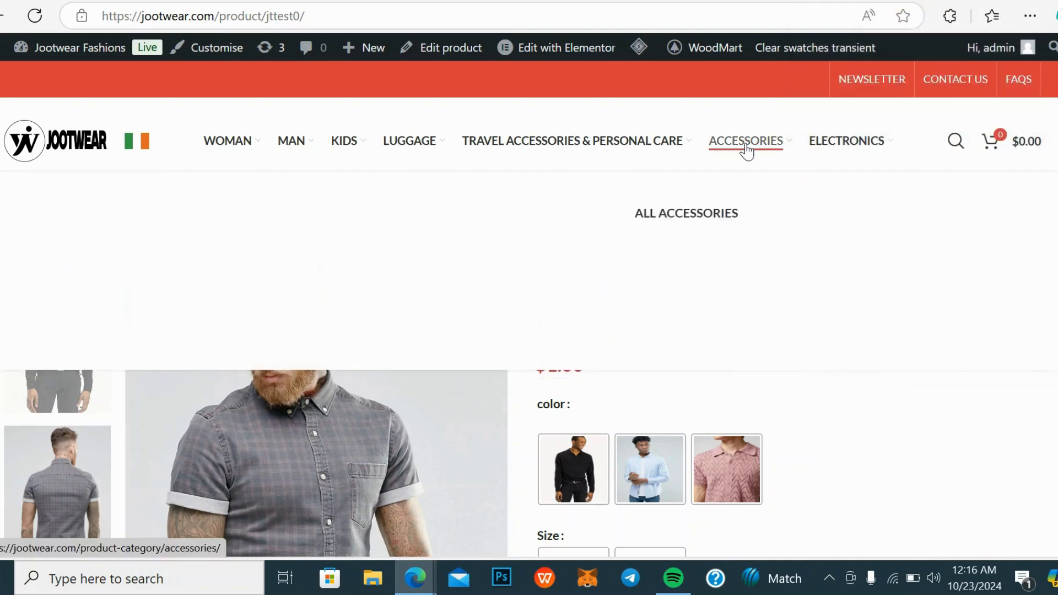